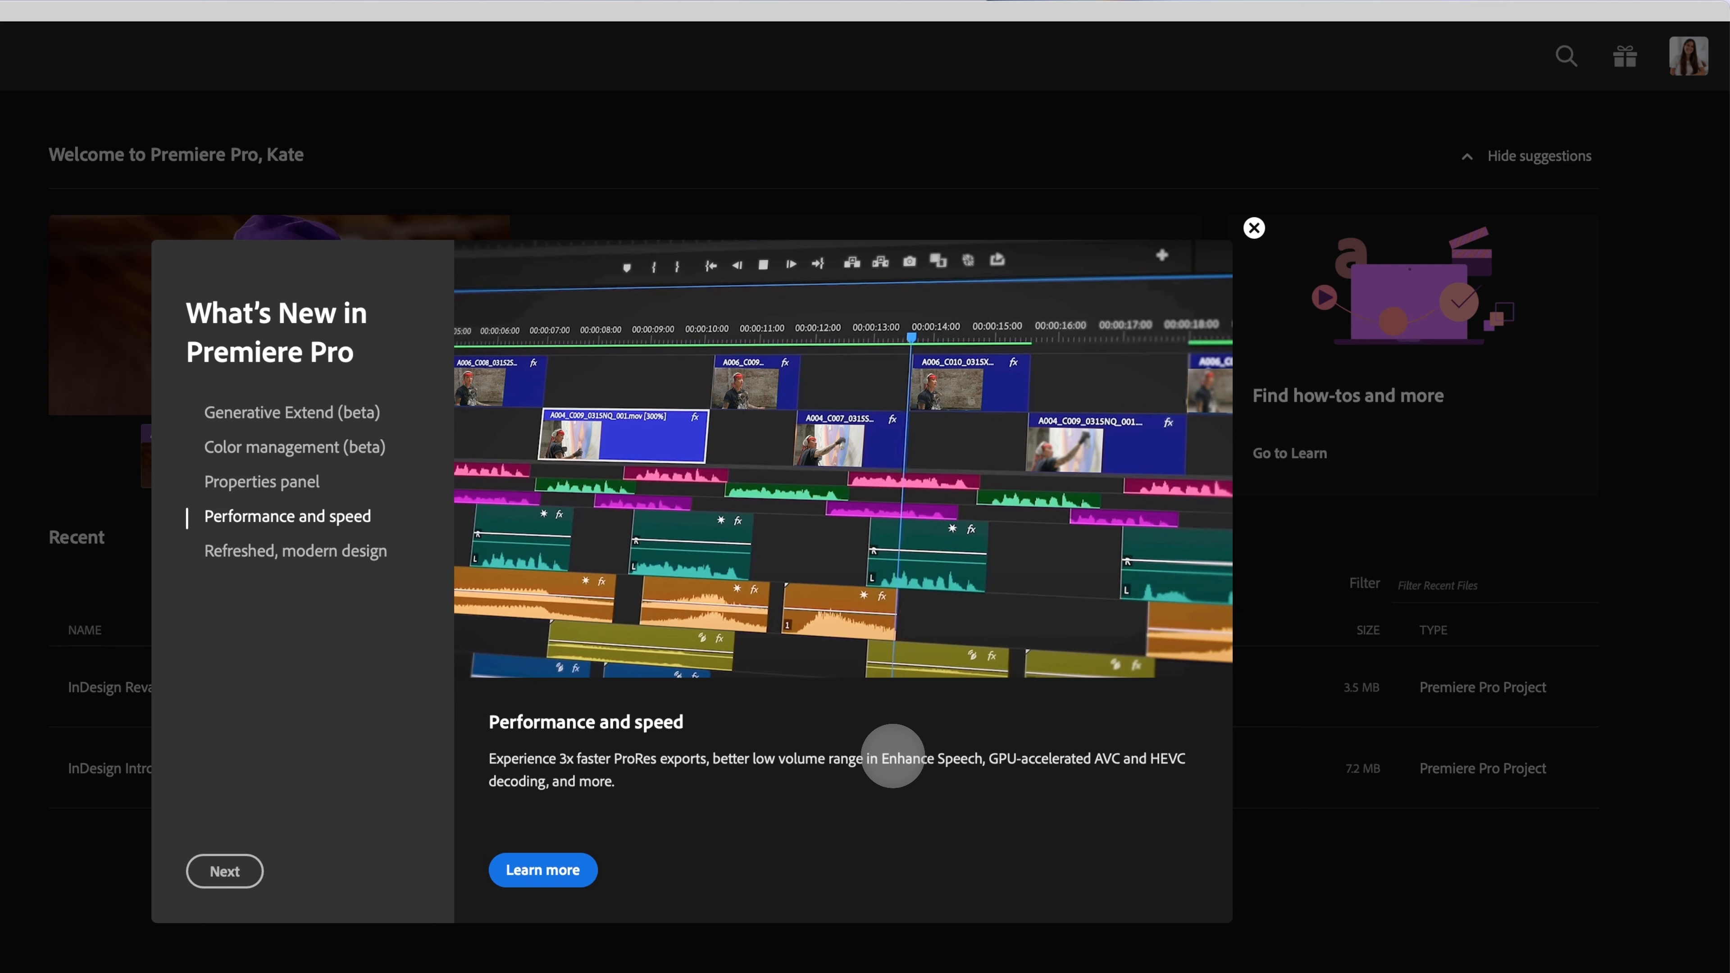
Step: View the Refreshed, modern design page of What's New and close the dialog
left_click(371, 550)
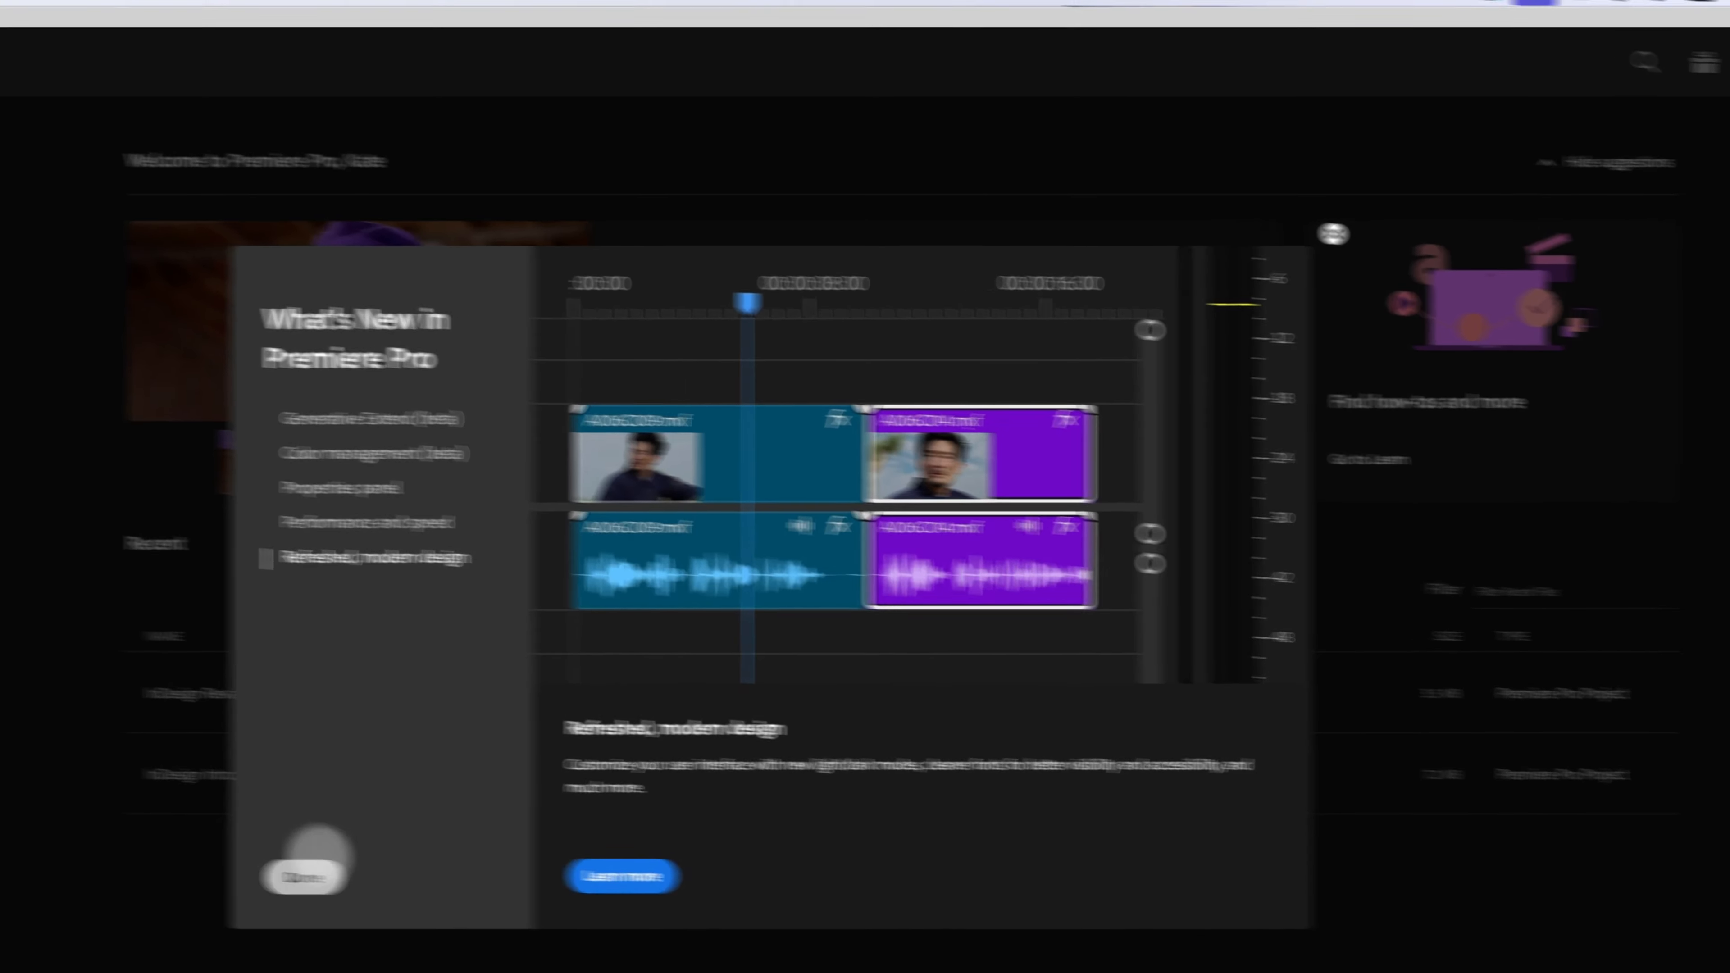
left_click(225, 871)
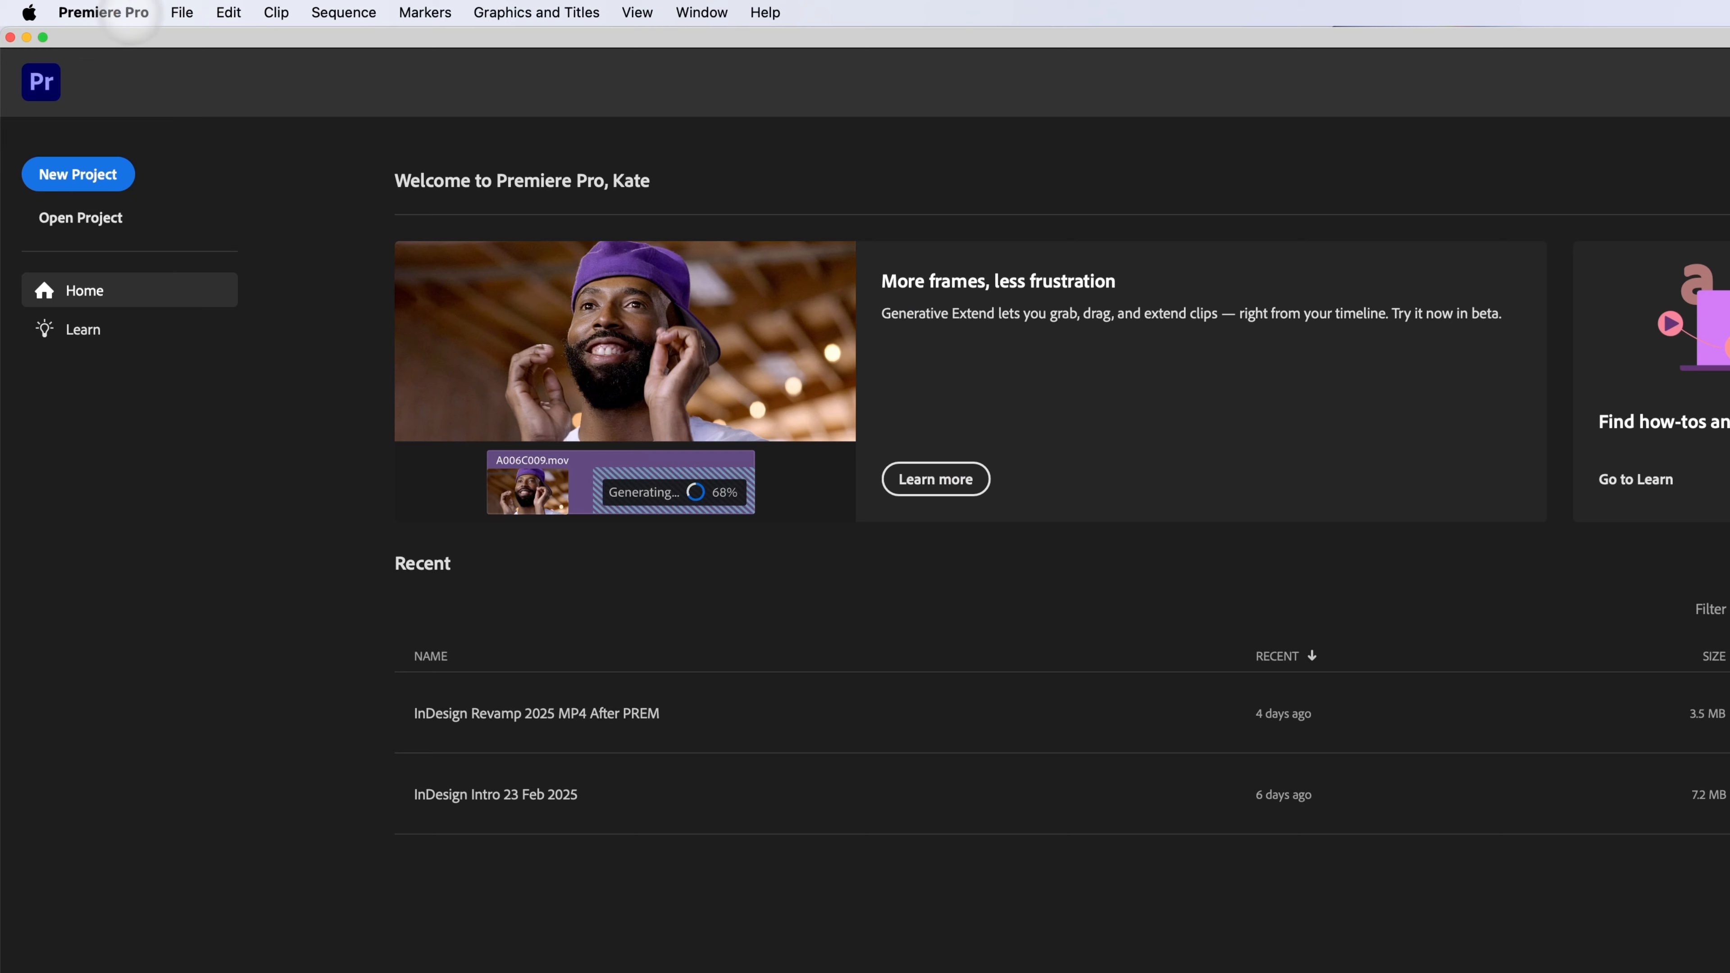
Step: Open the Appearance preferences and preview the Darkest, Dark and Light color themes in turn
left_click(84, 10)
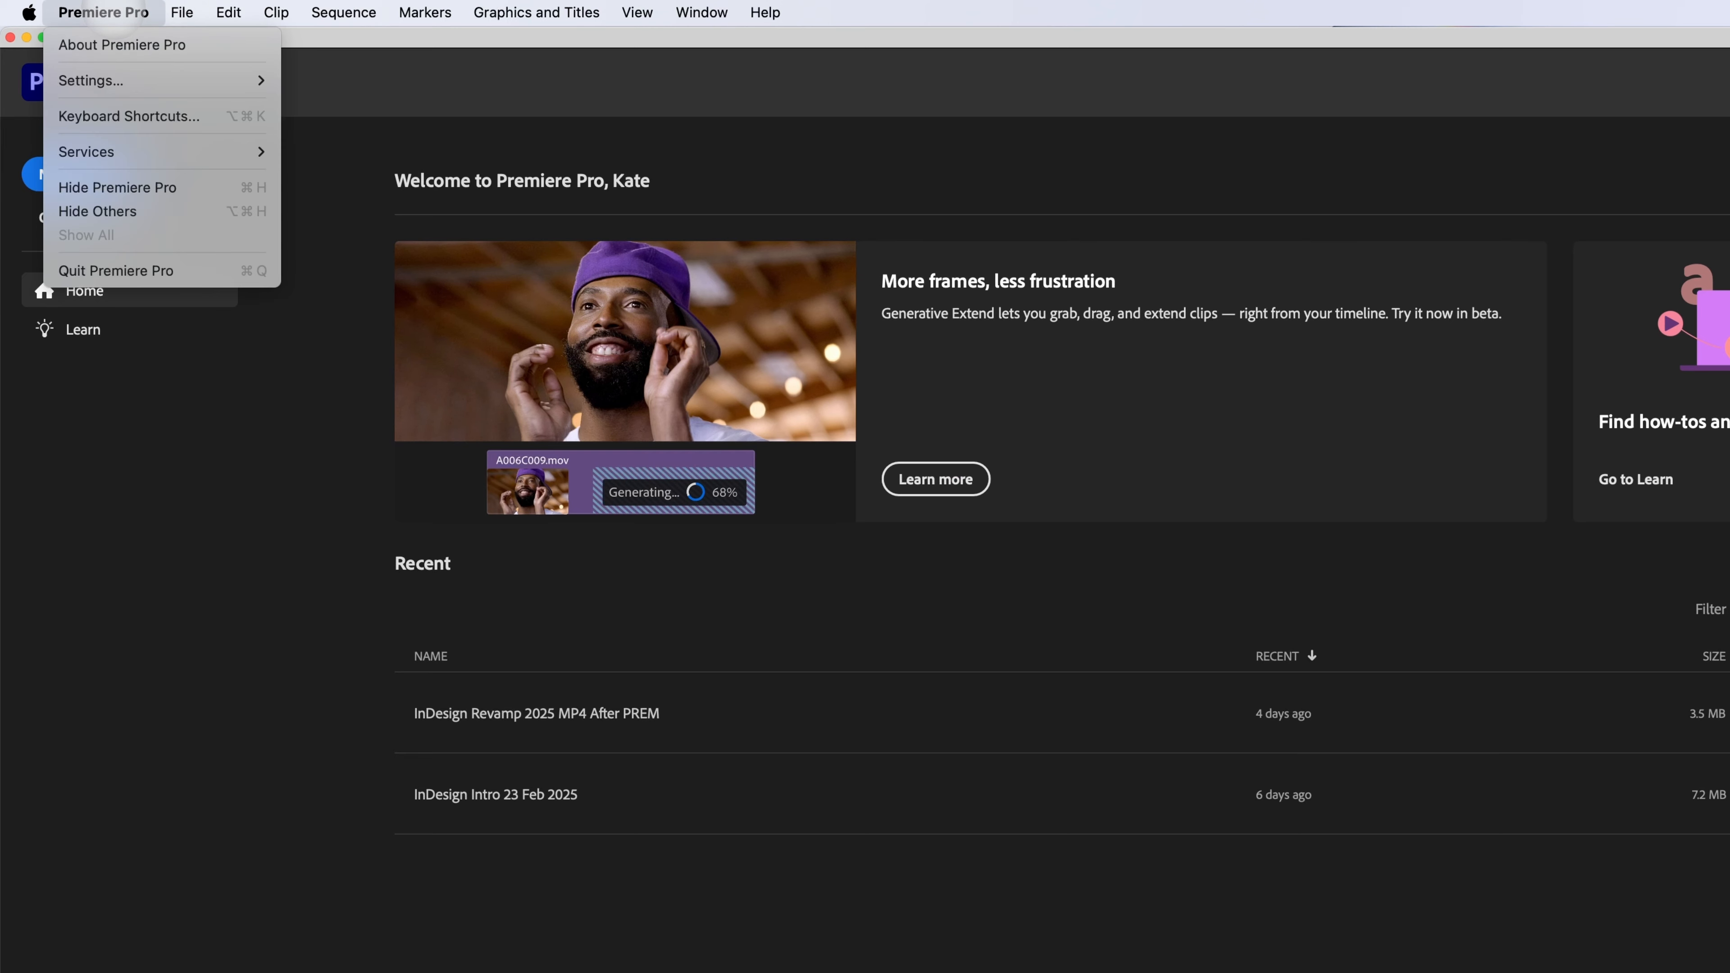
mouse_move(112, 80)
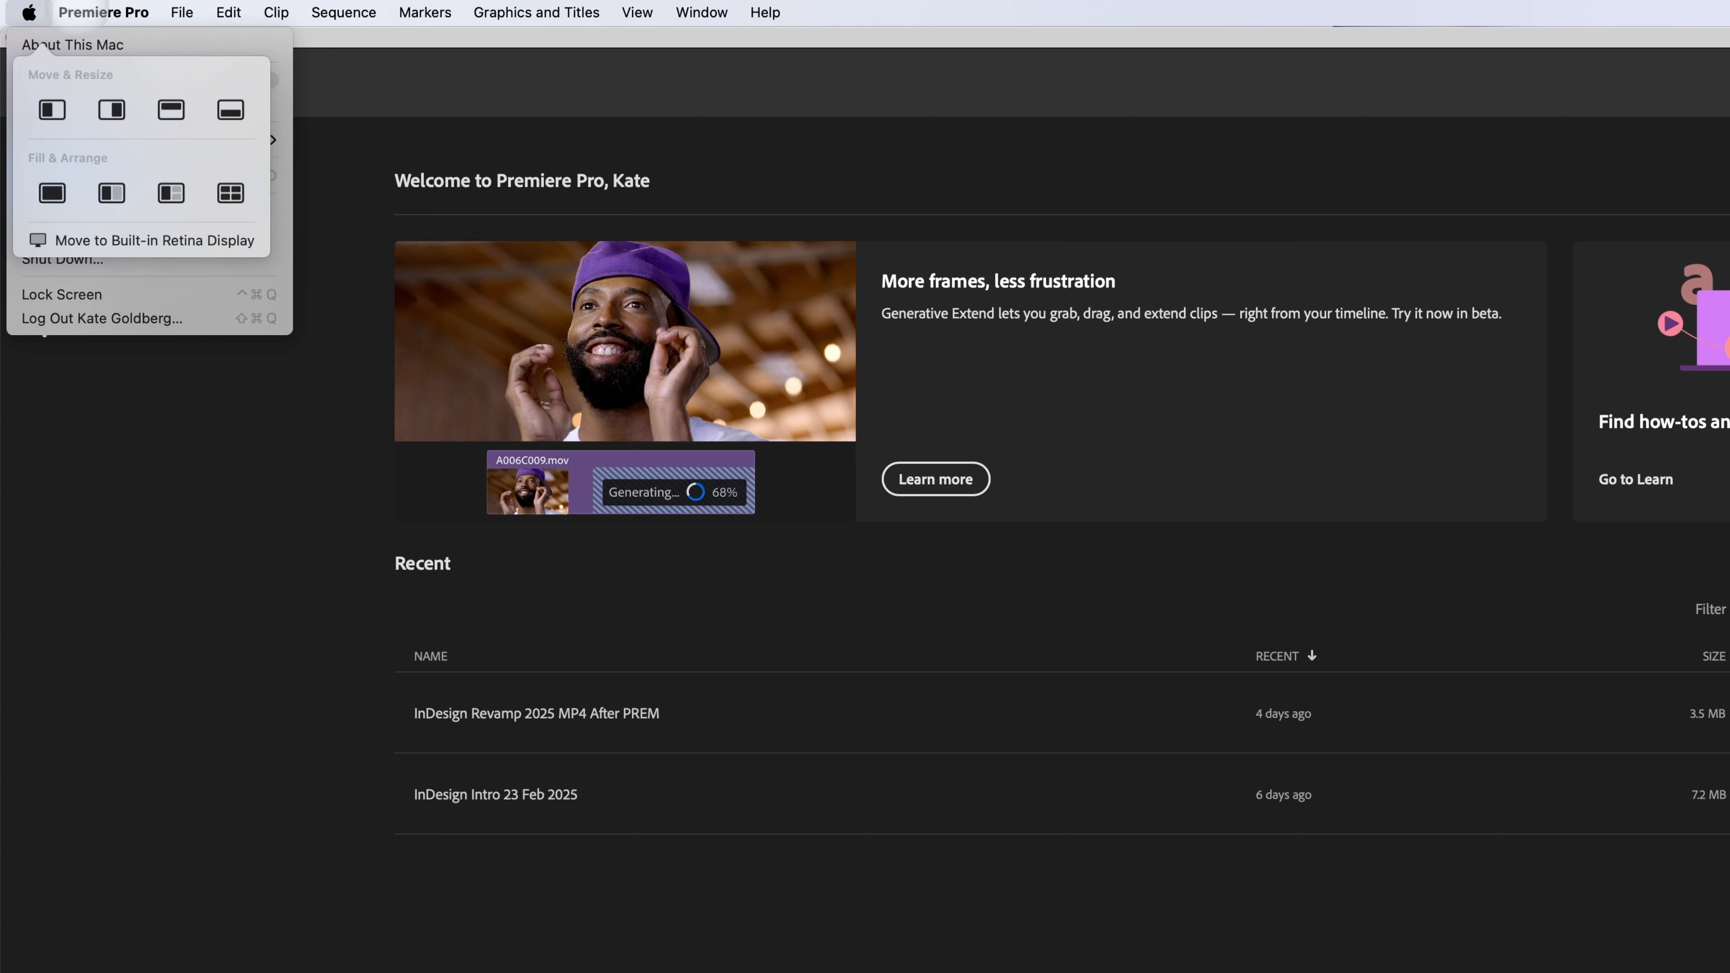
left_click(115, 12)
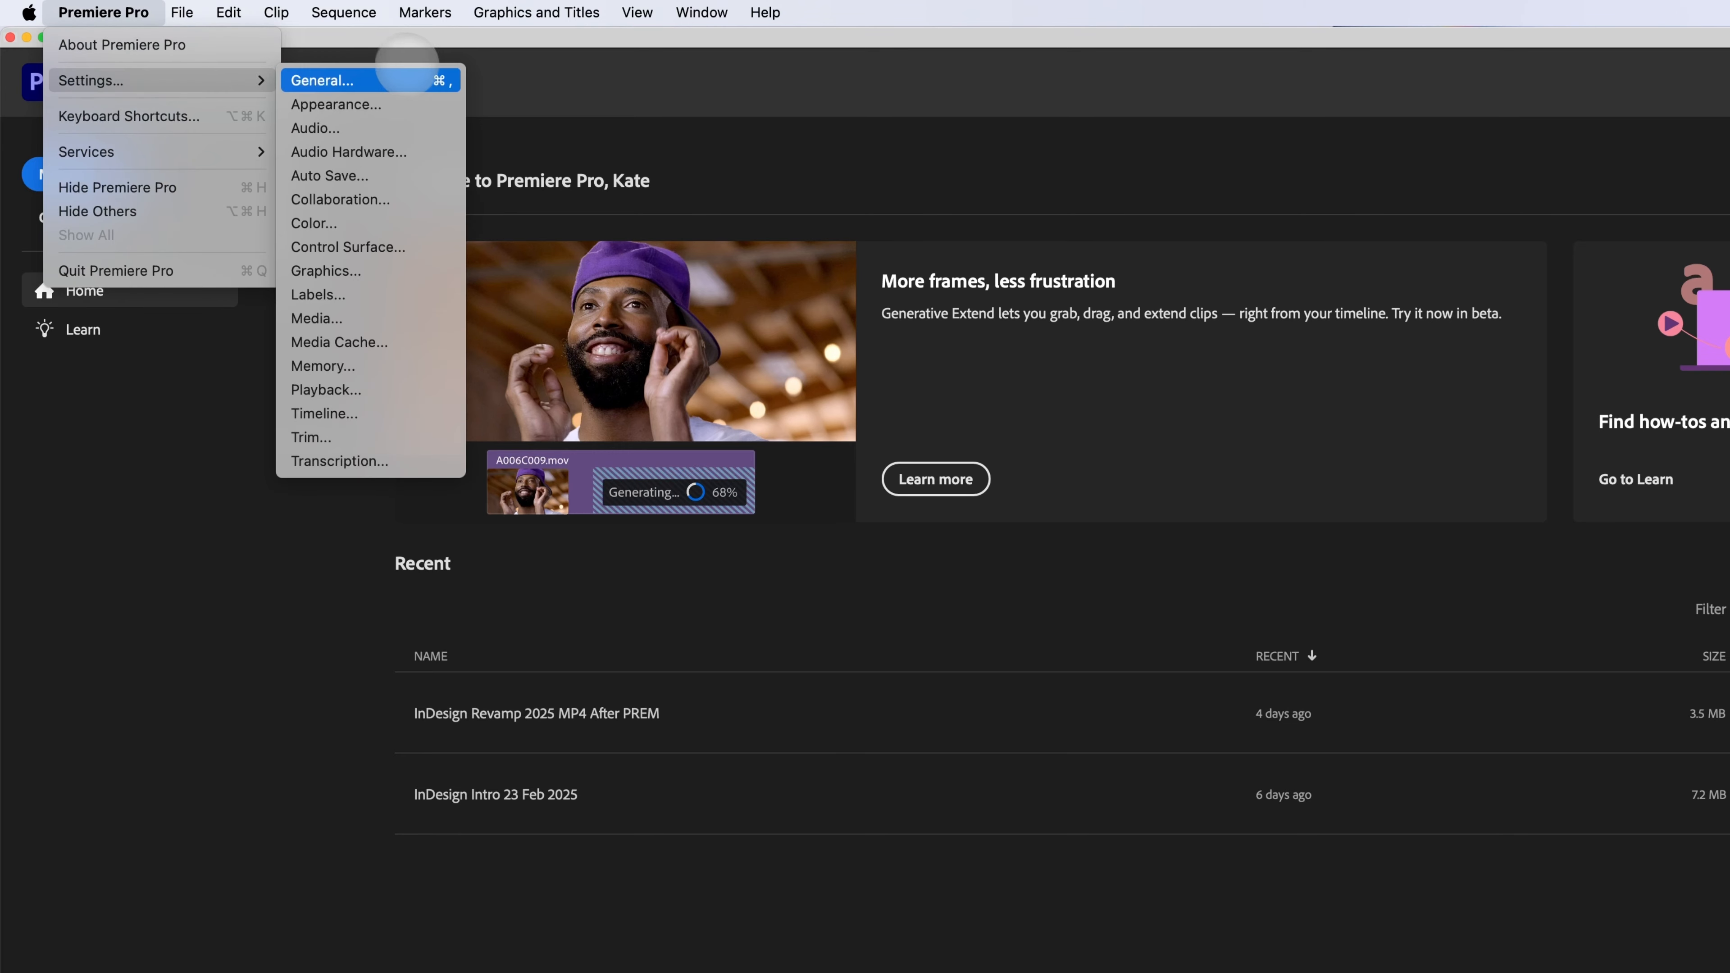
left_click(409, 79)
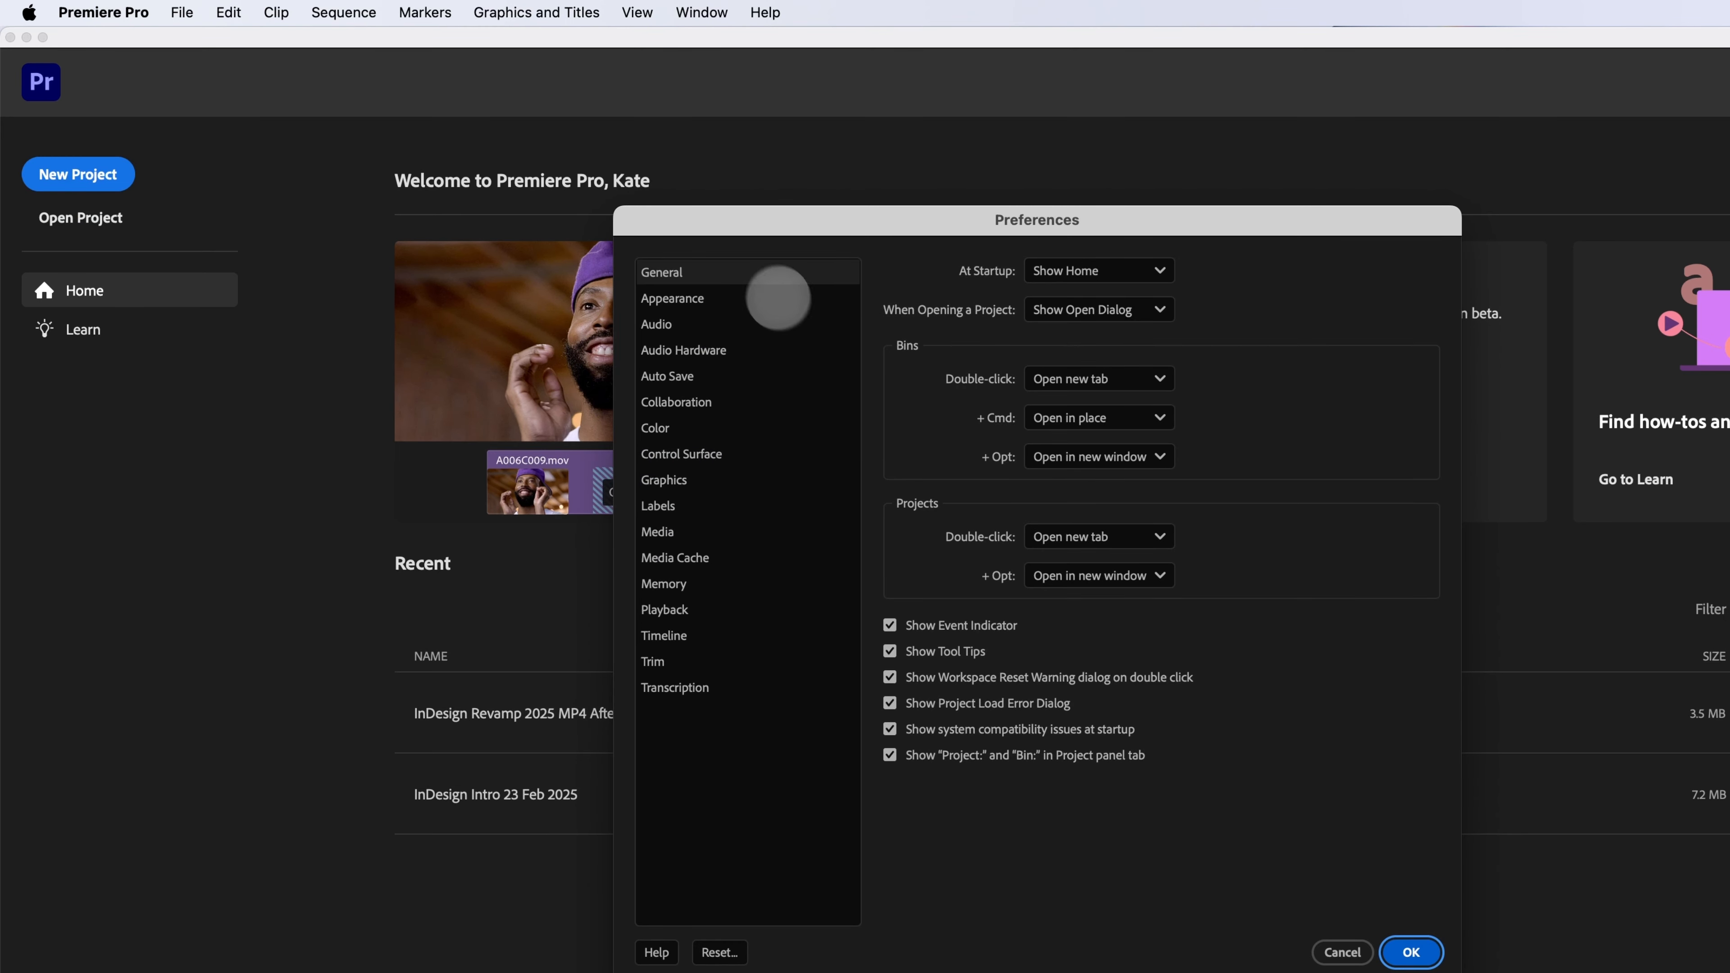
left_click(675, 298)
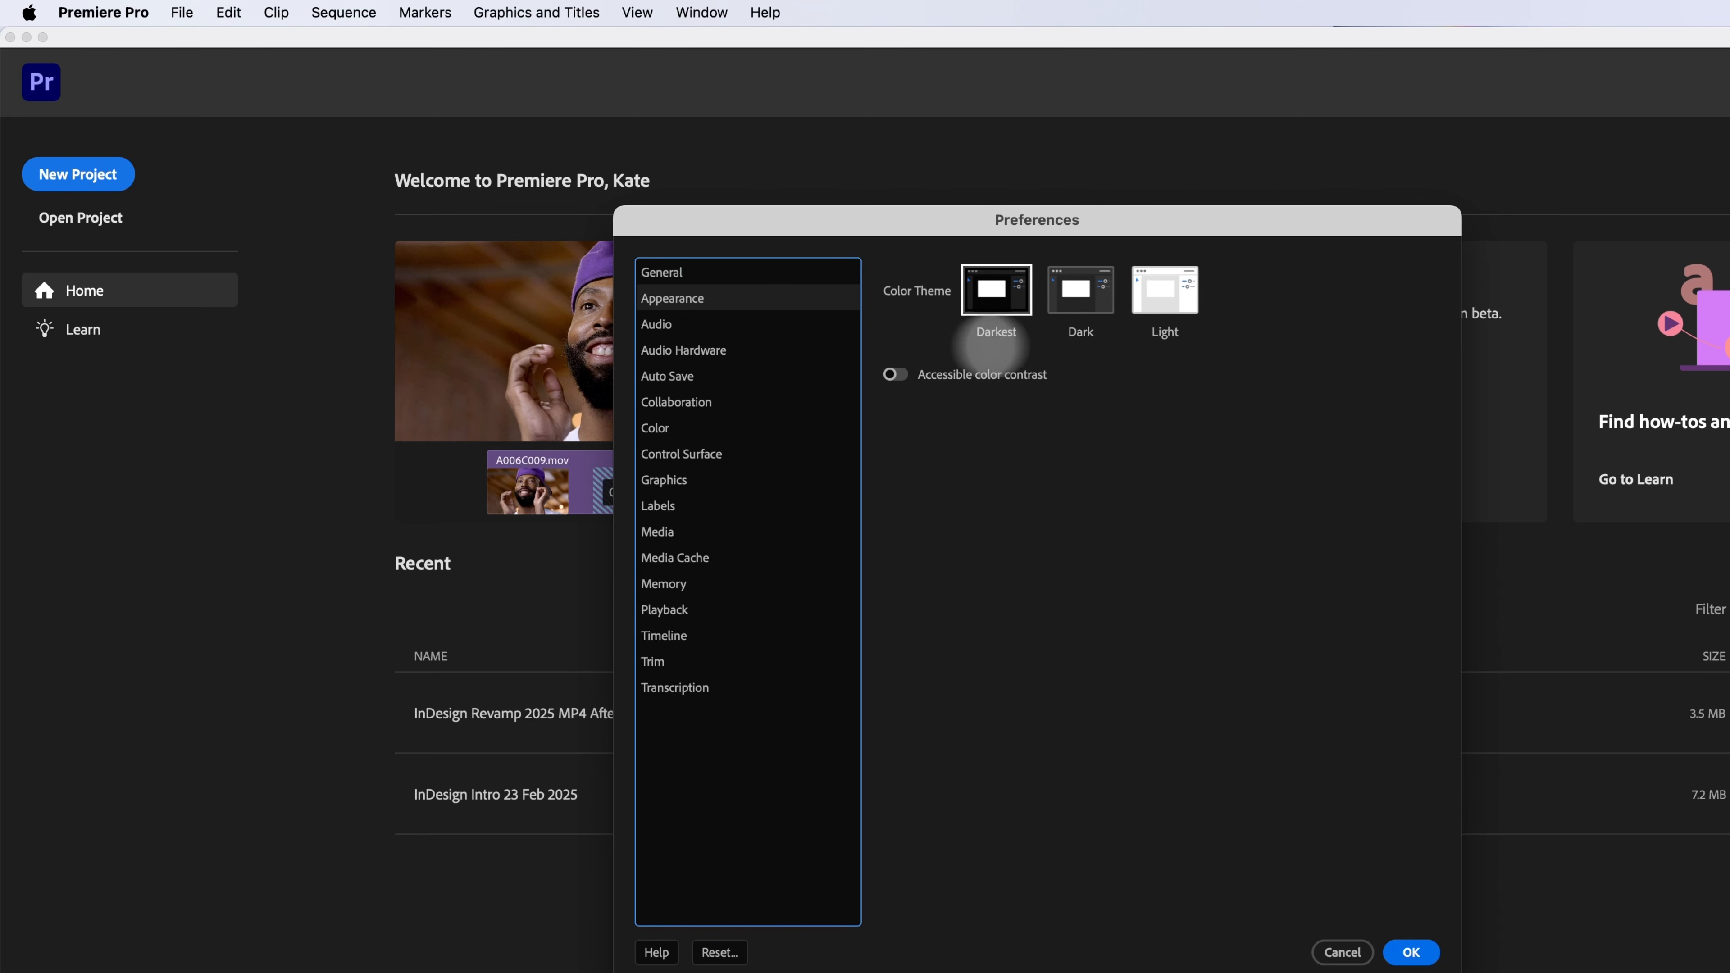
left_click(1081, 291)
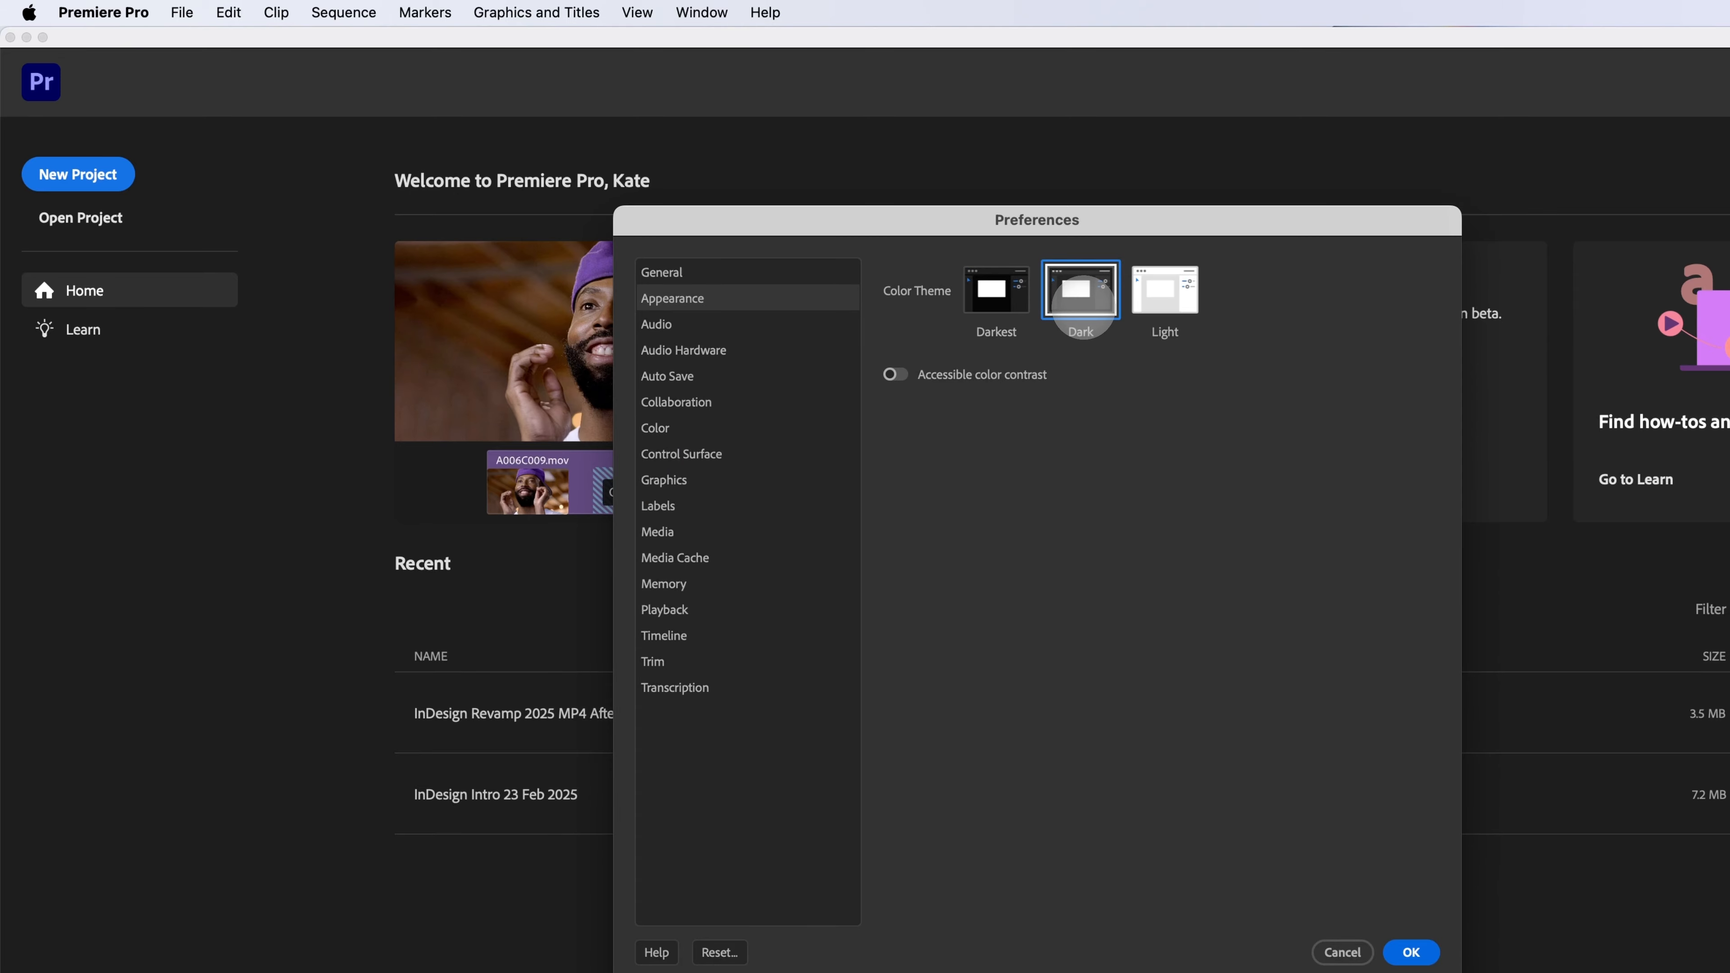
left_click(1165, 290)
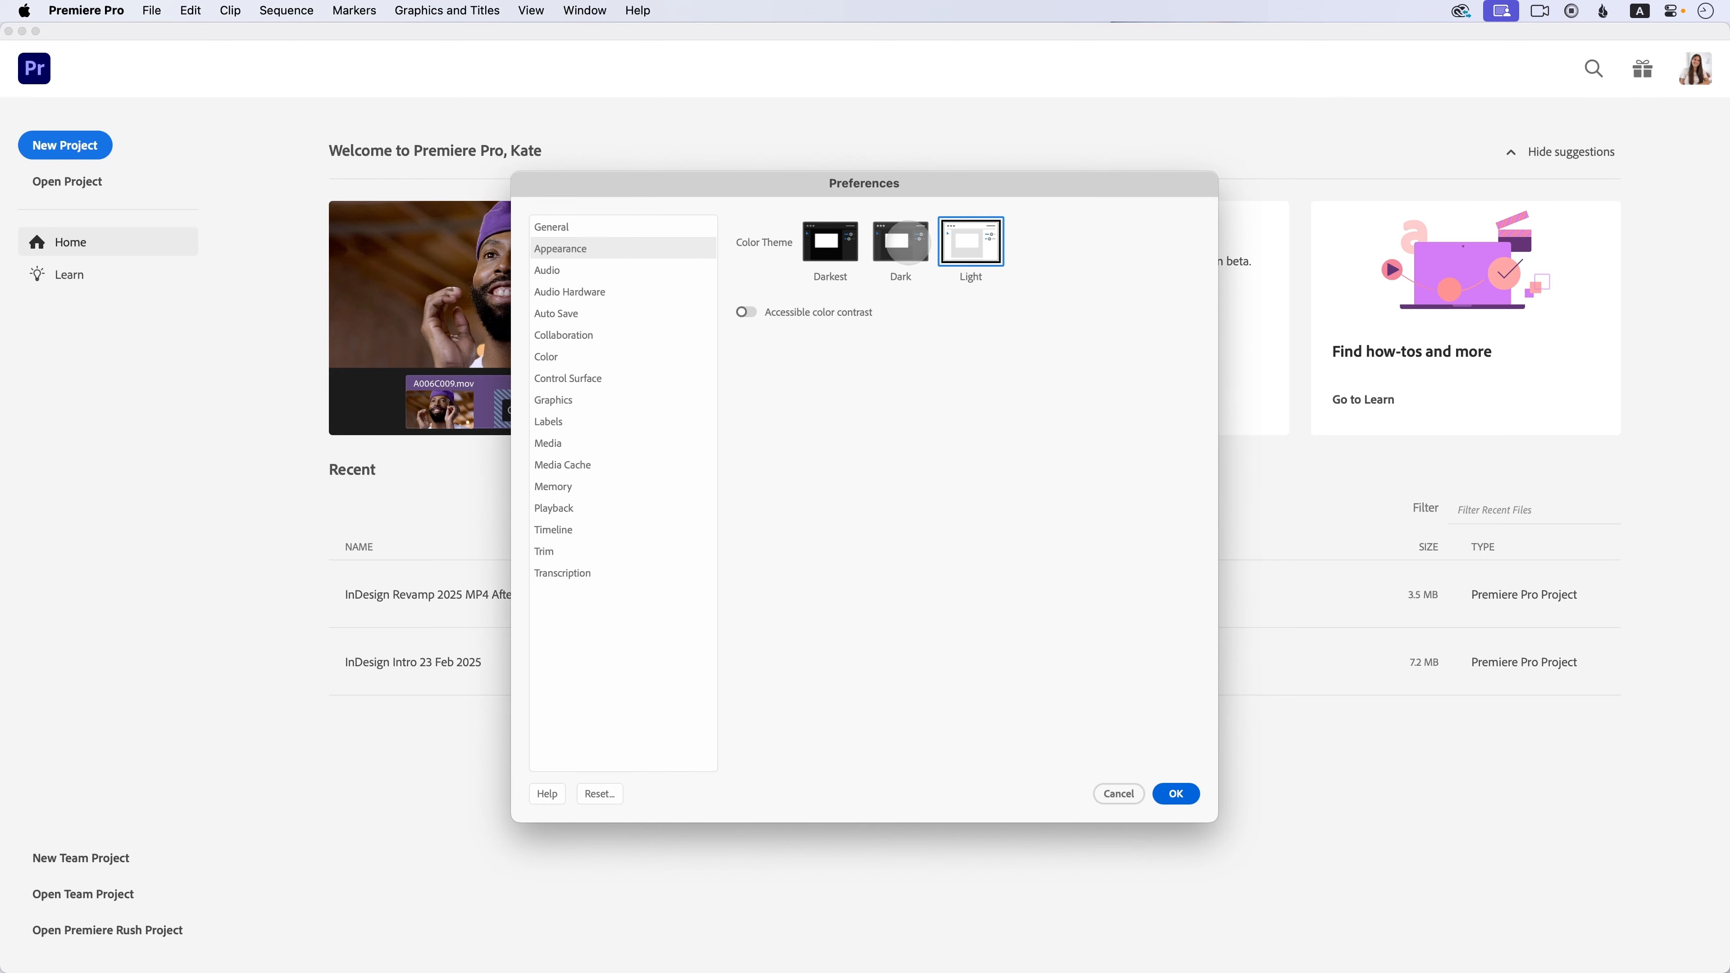
left_click(905, 243)
left_click(859, 243)
left_click(893, 242)
left_click(855, 244)
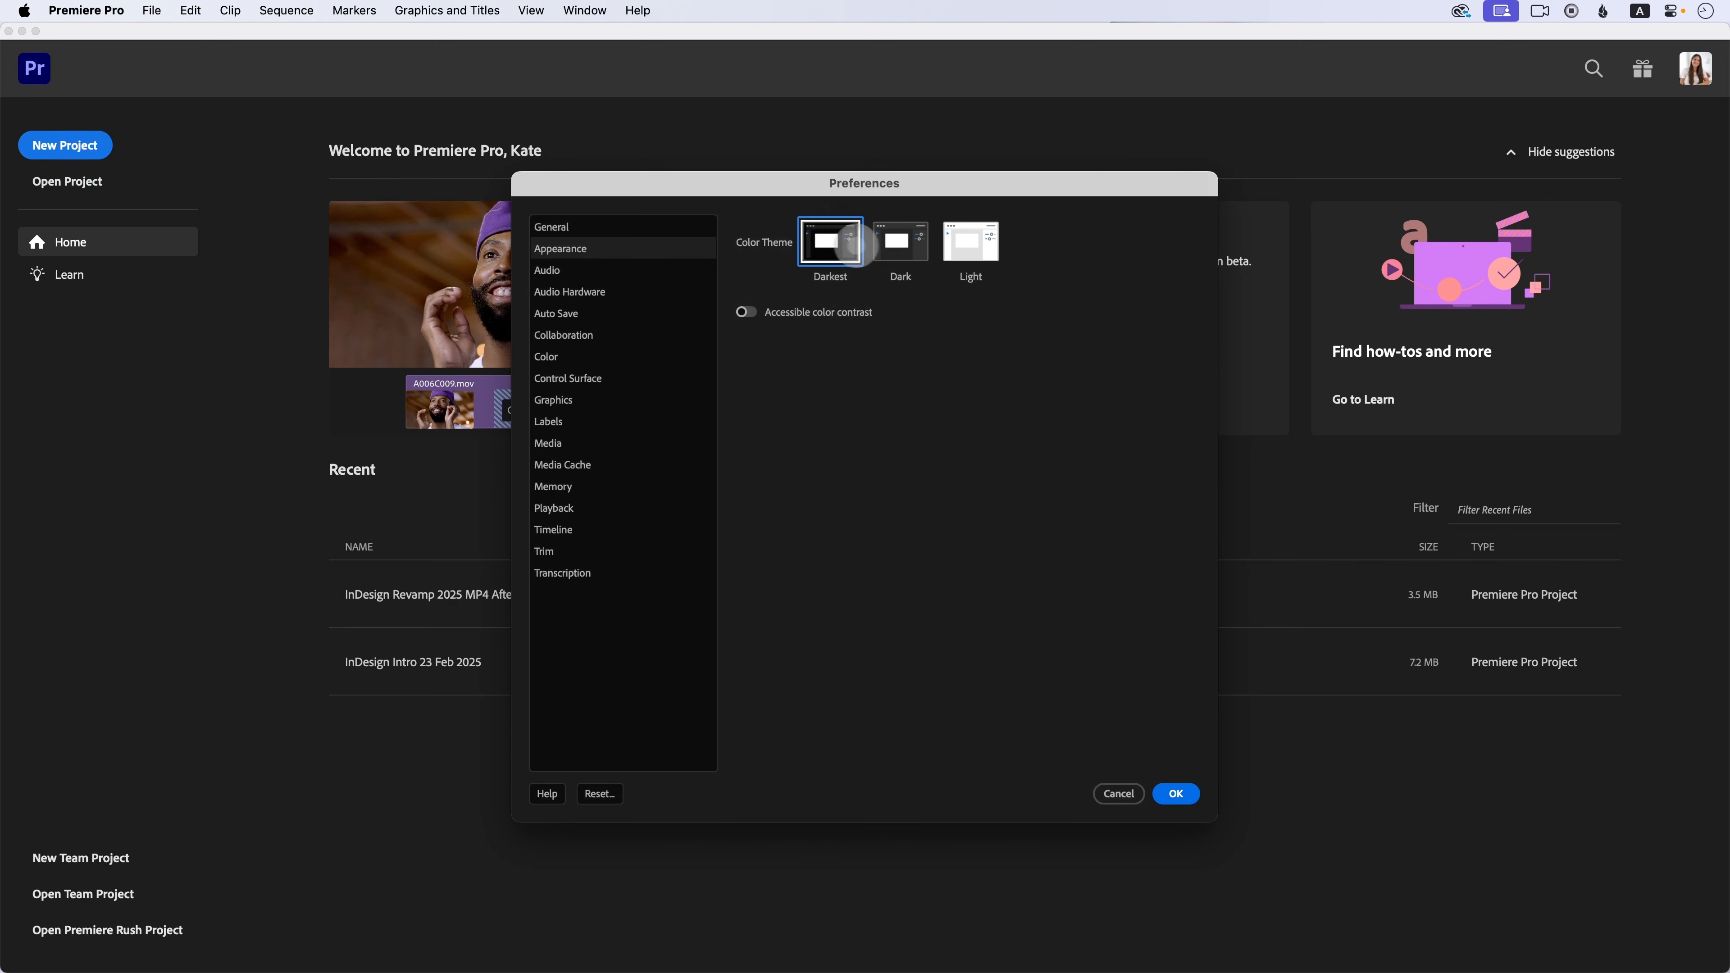
left_click(880, 244)
left_click(844, 245)
left_click(892, 242)
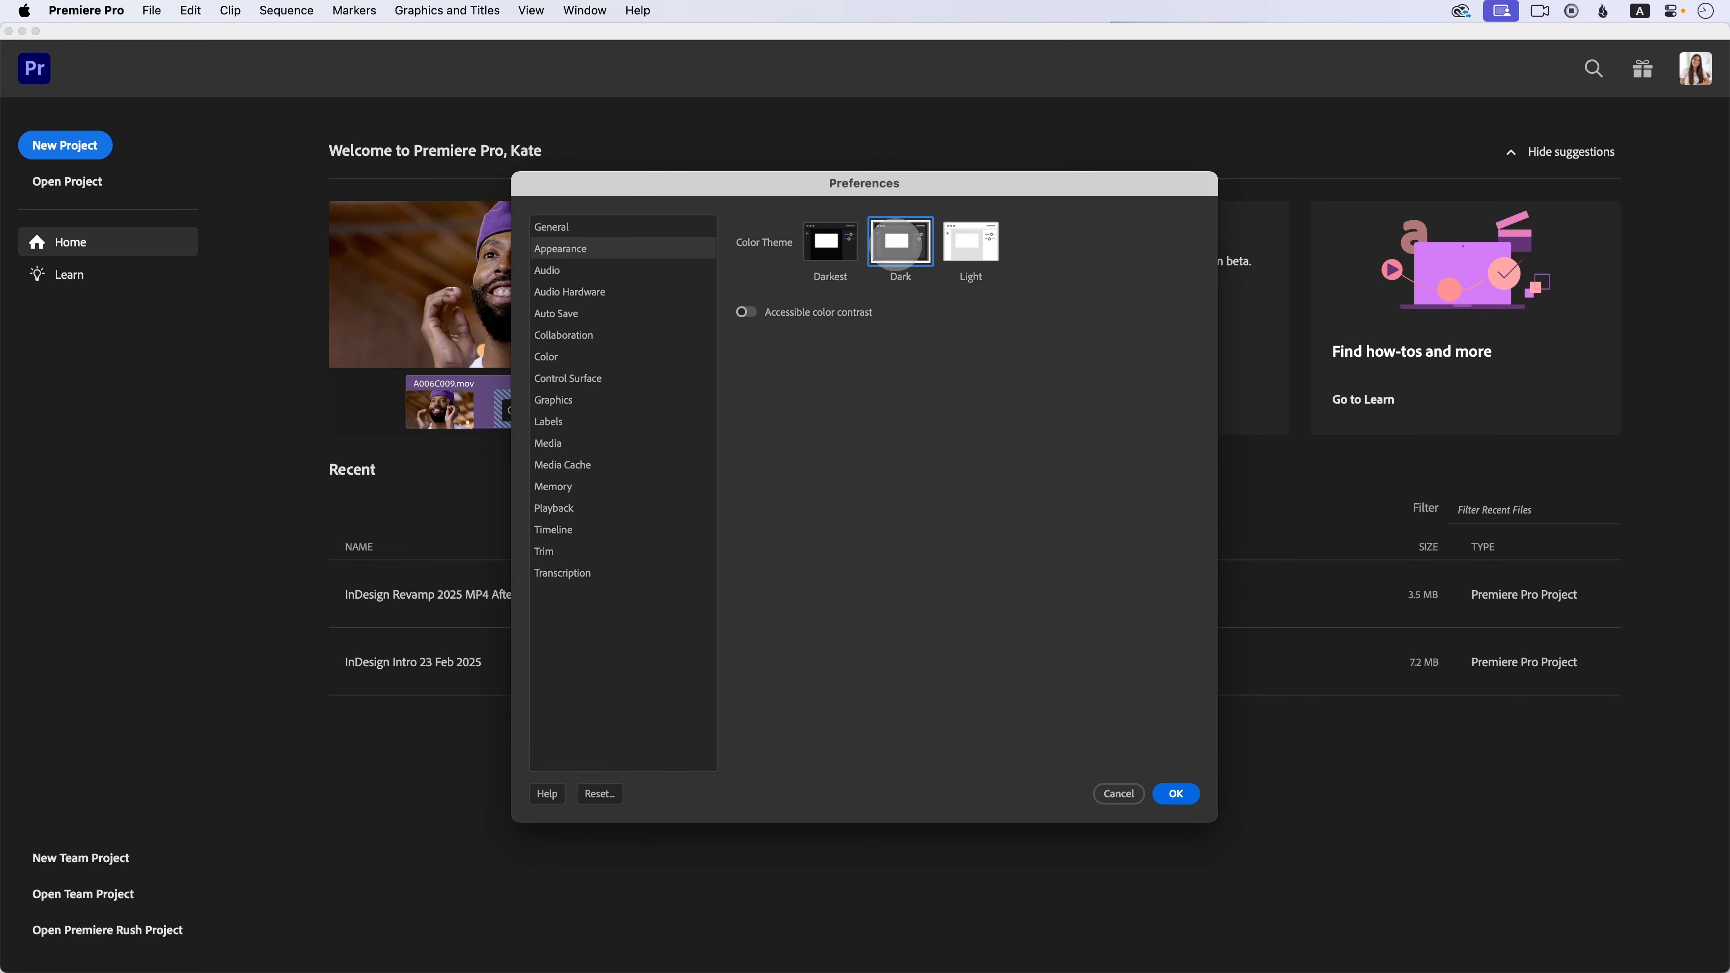
left_click(830, 247)
left_click(913, 244)
left_click(840, 244)
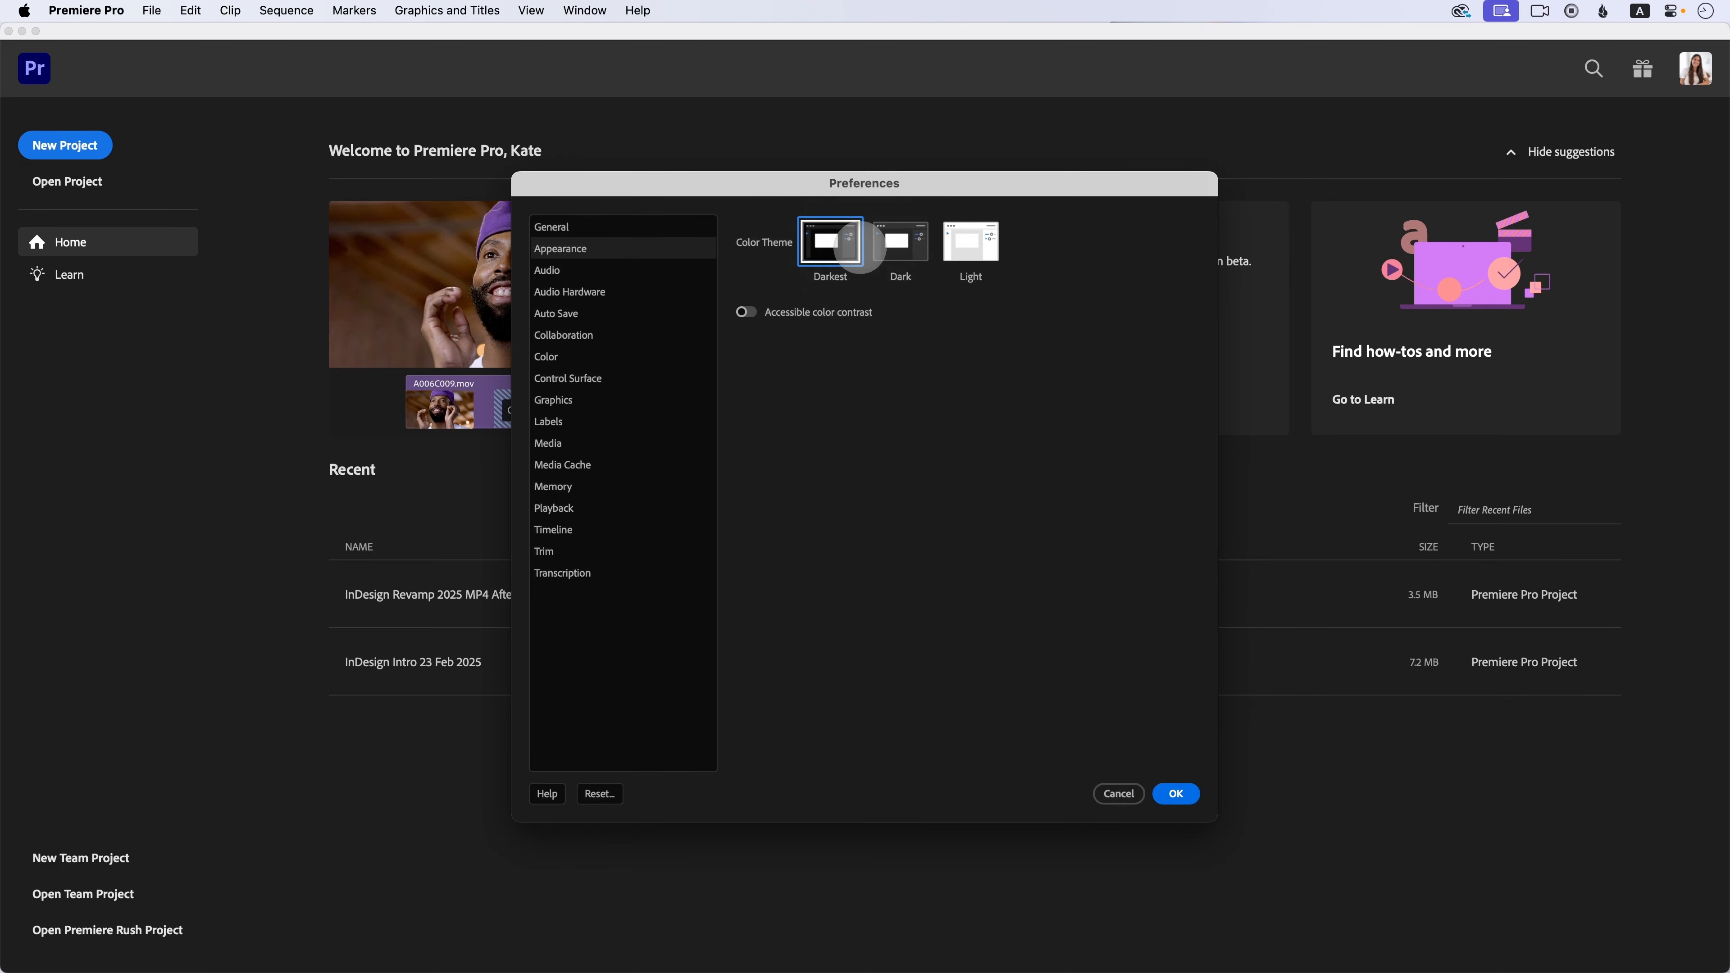
left_click(893, 244)
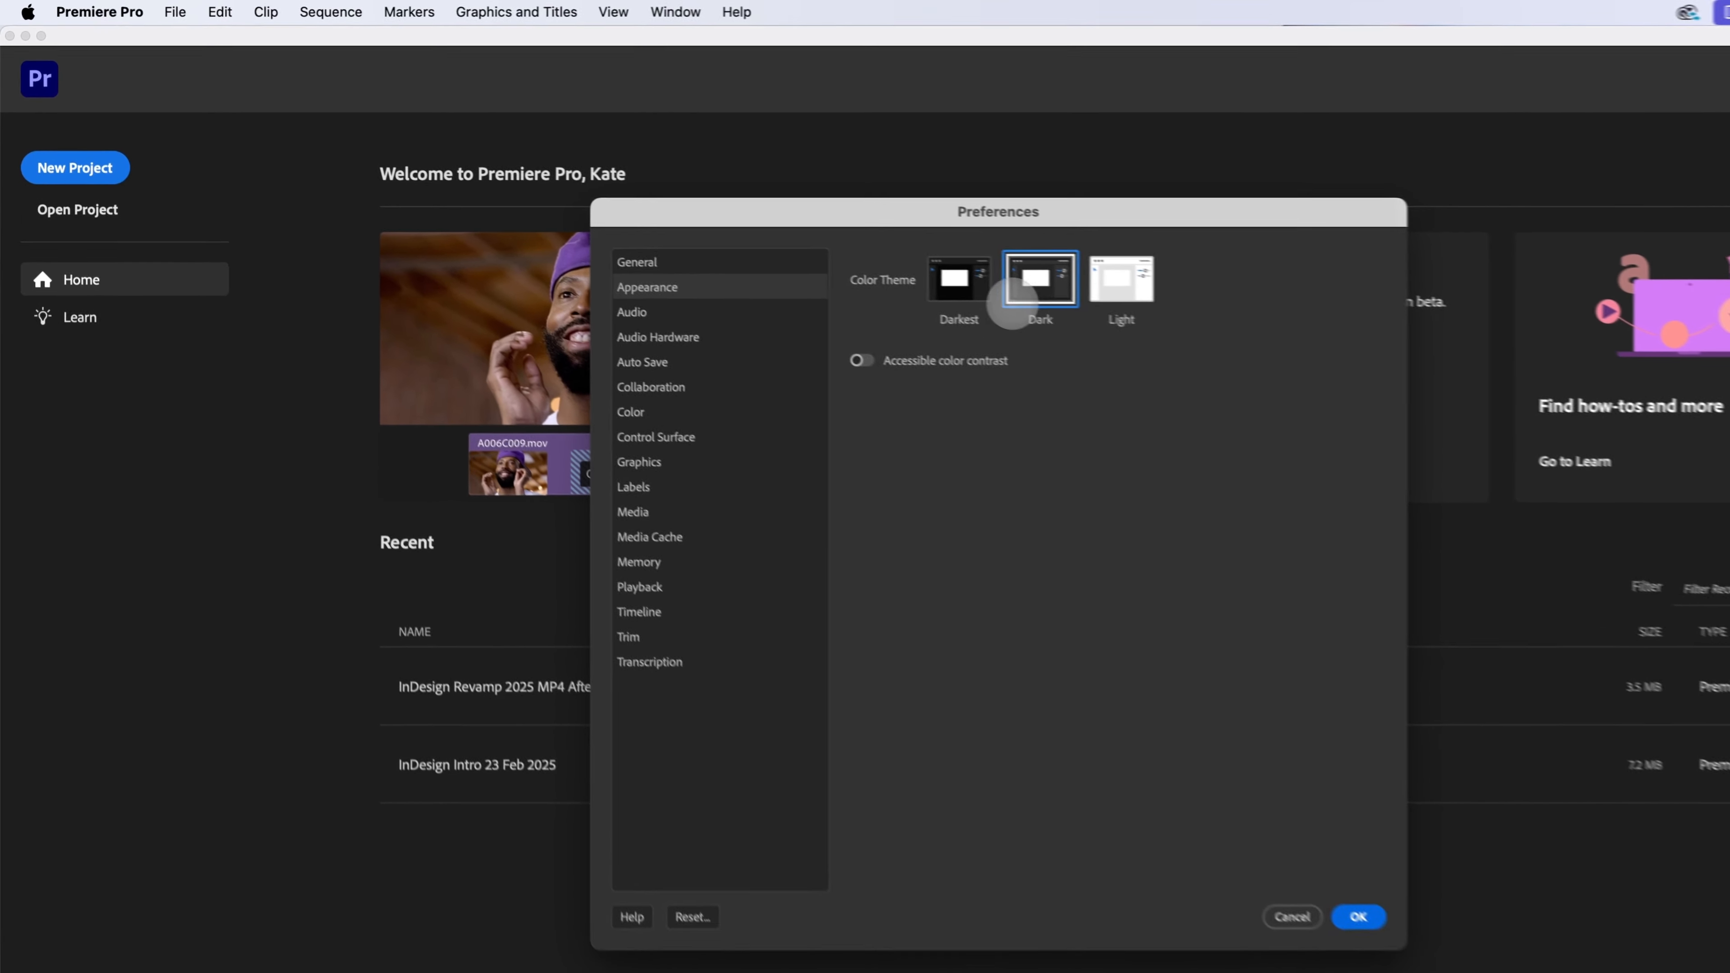
left_click(961, 279)
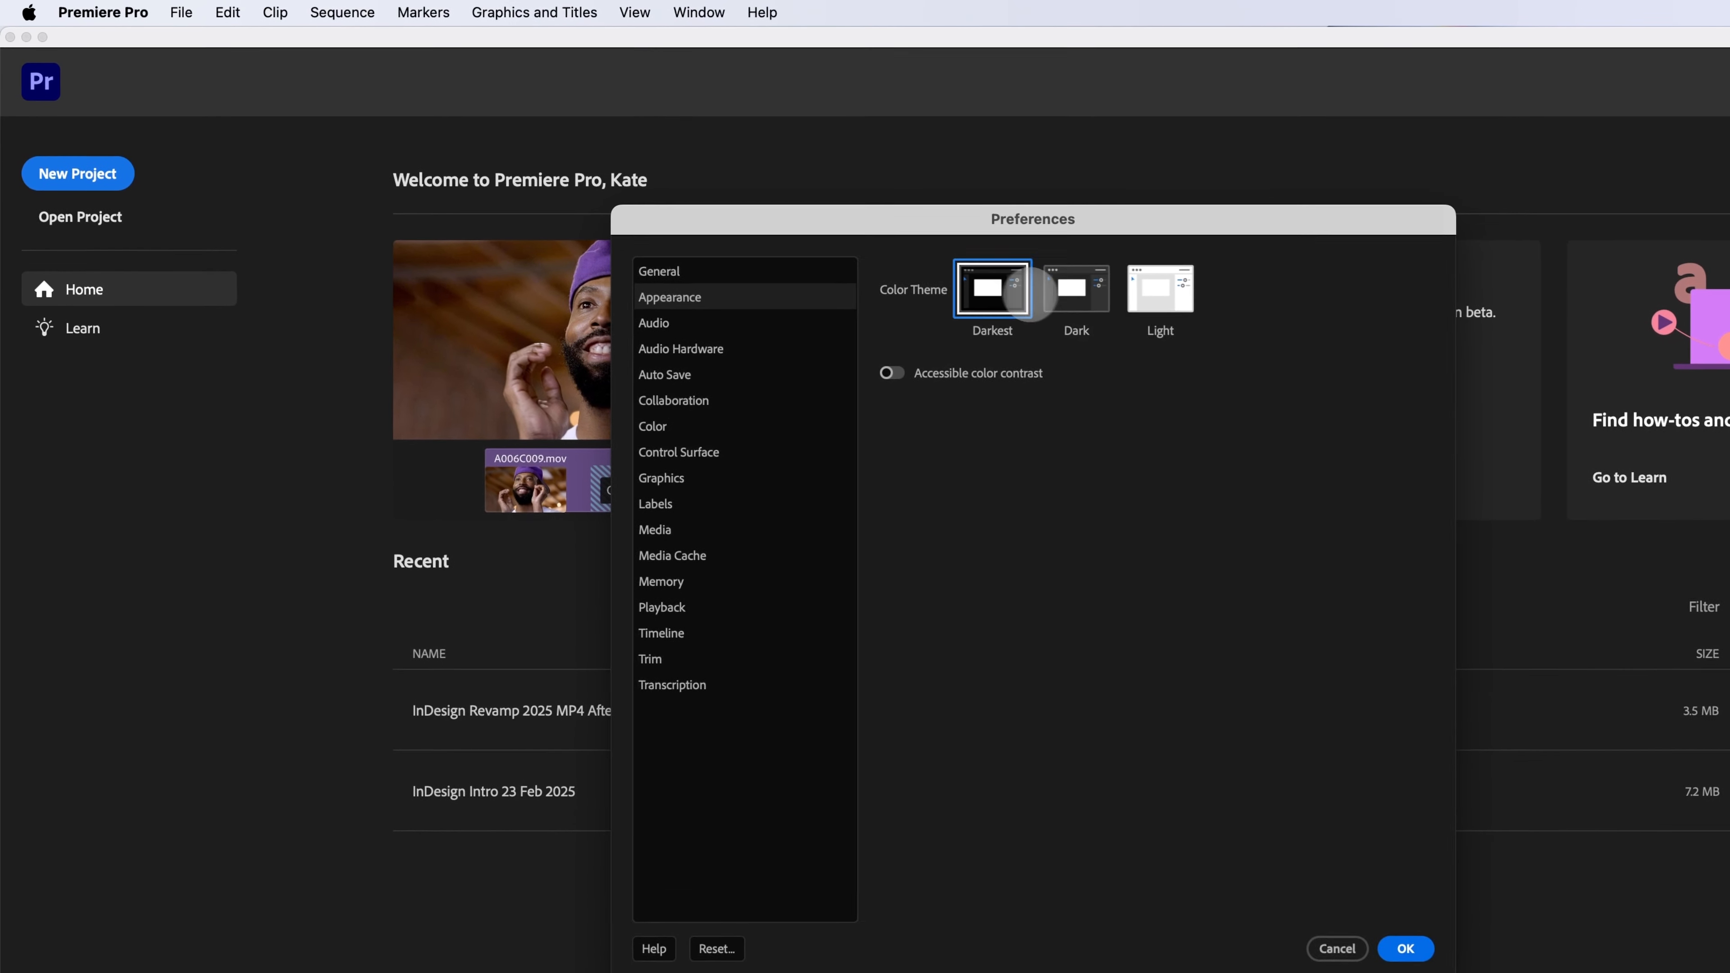
Step: Set the color theme to Dark and apply the preferences
left_click(1032, 274)
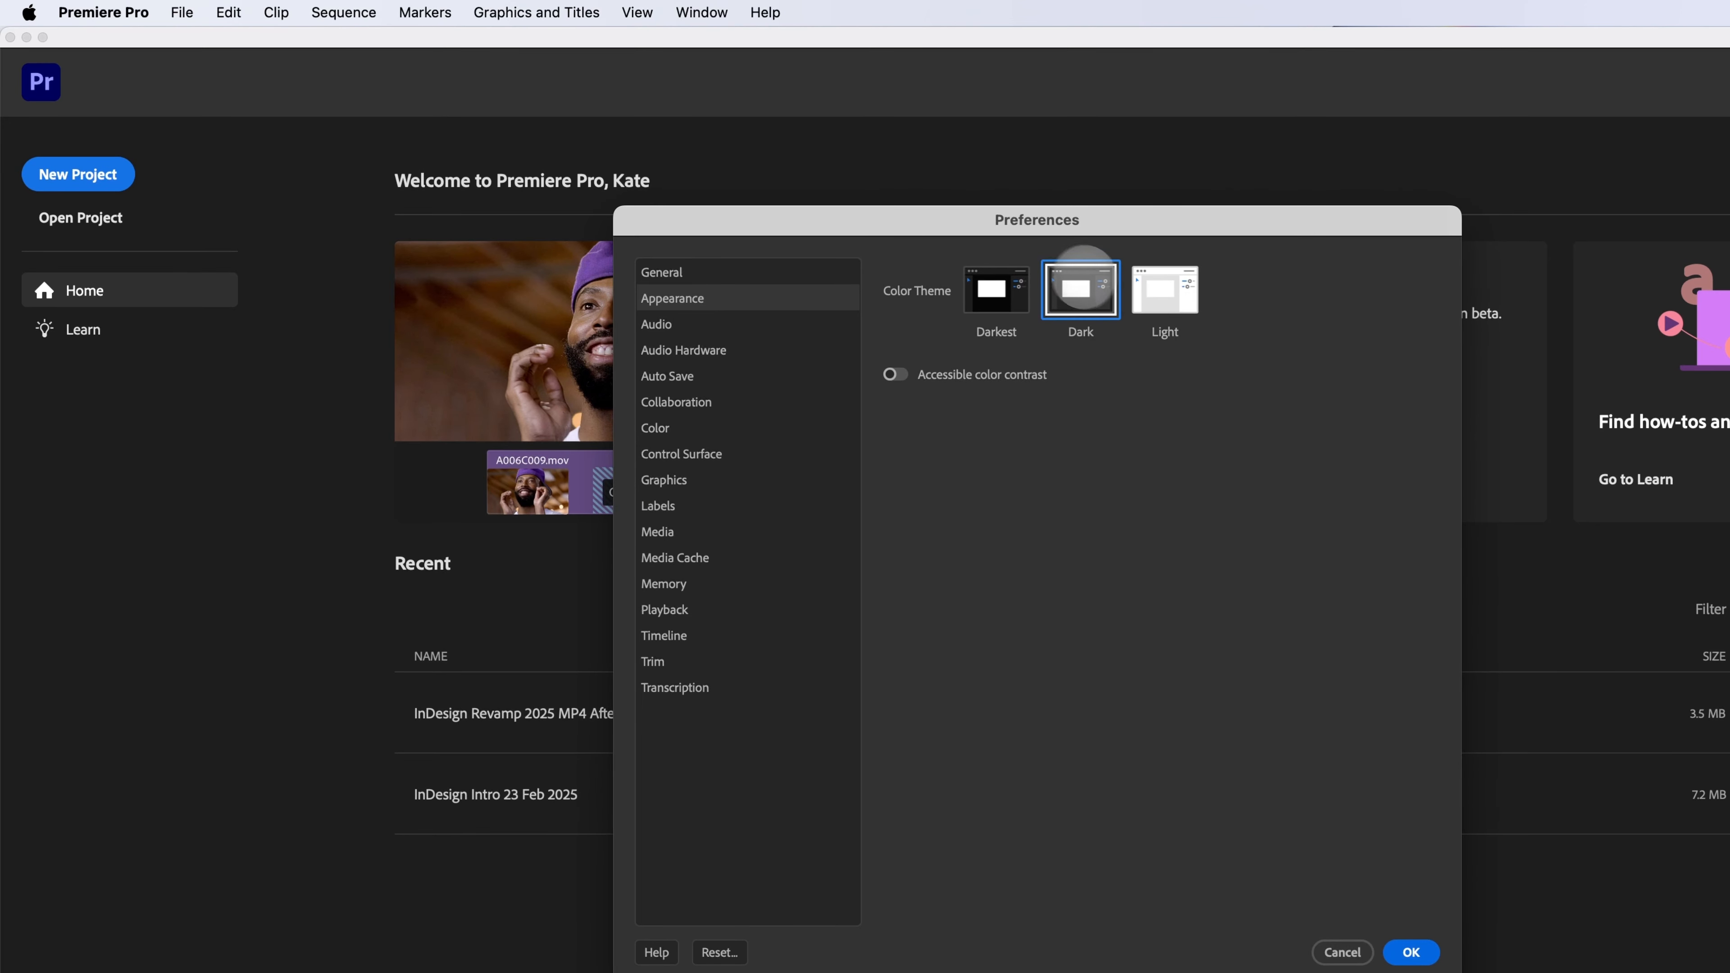
left_click(1164, 292)
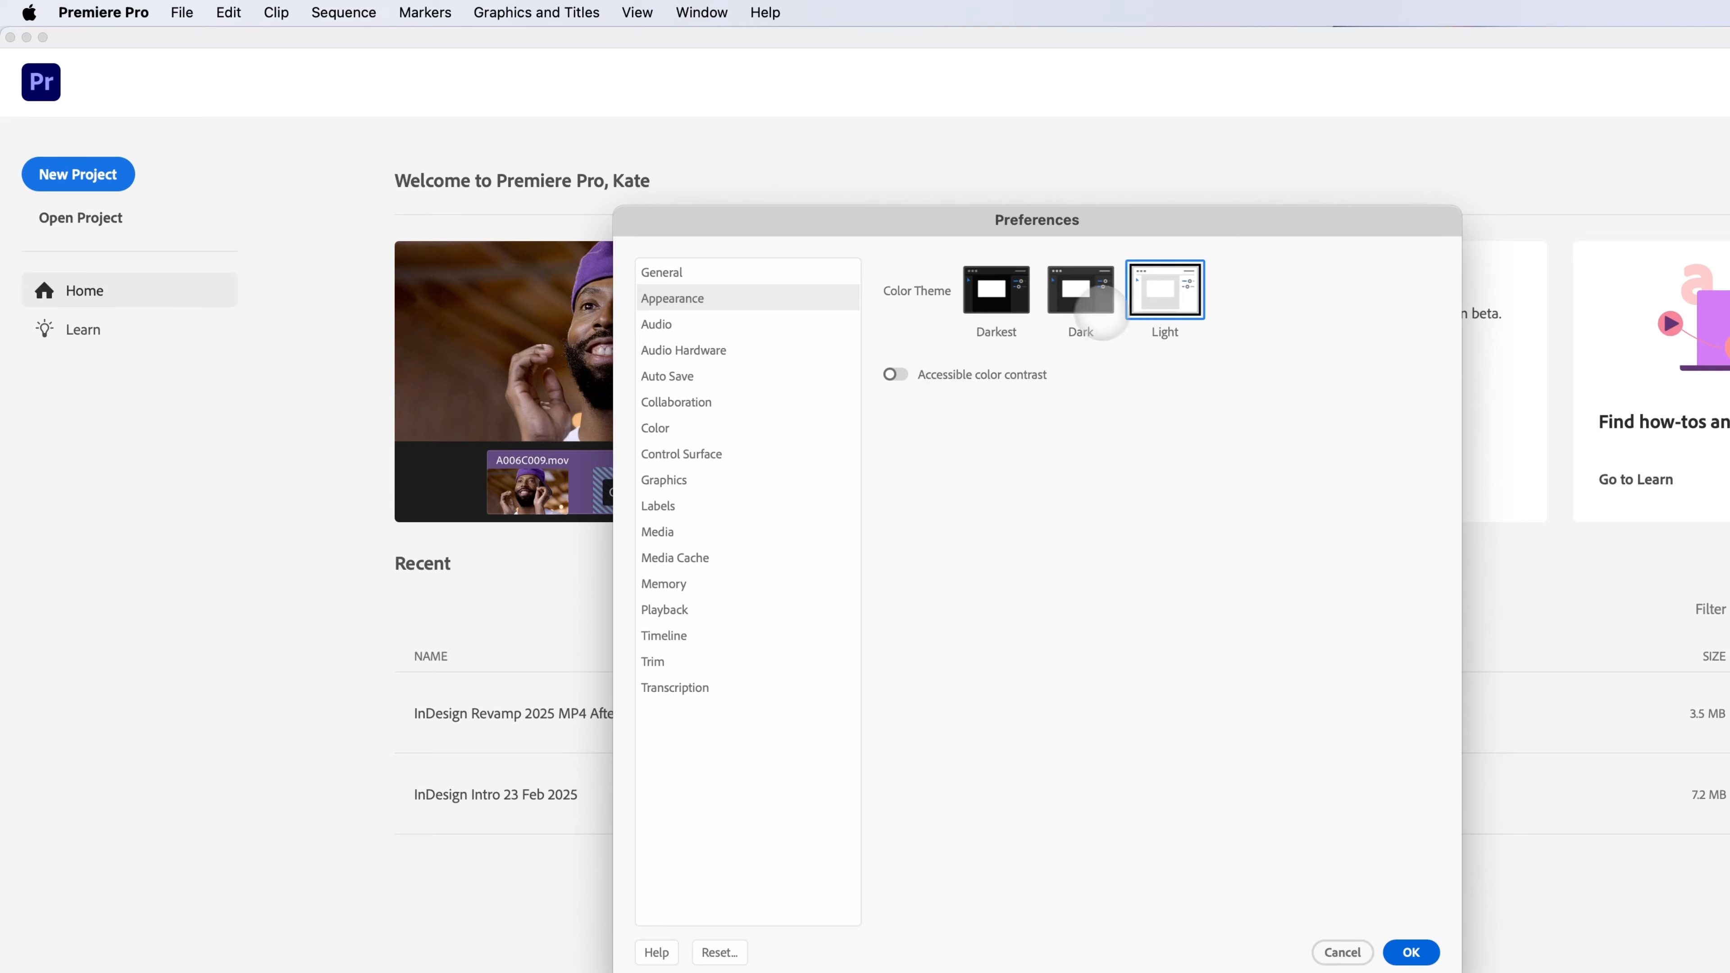
left_click(1082, 290)
left_click(1150, 307)
left_click(1081, 289)
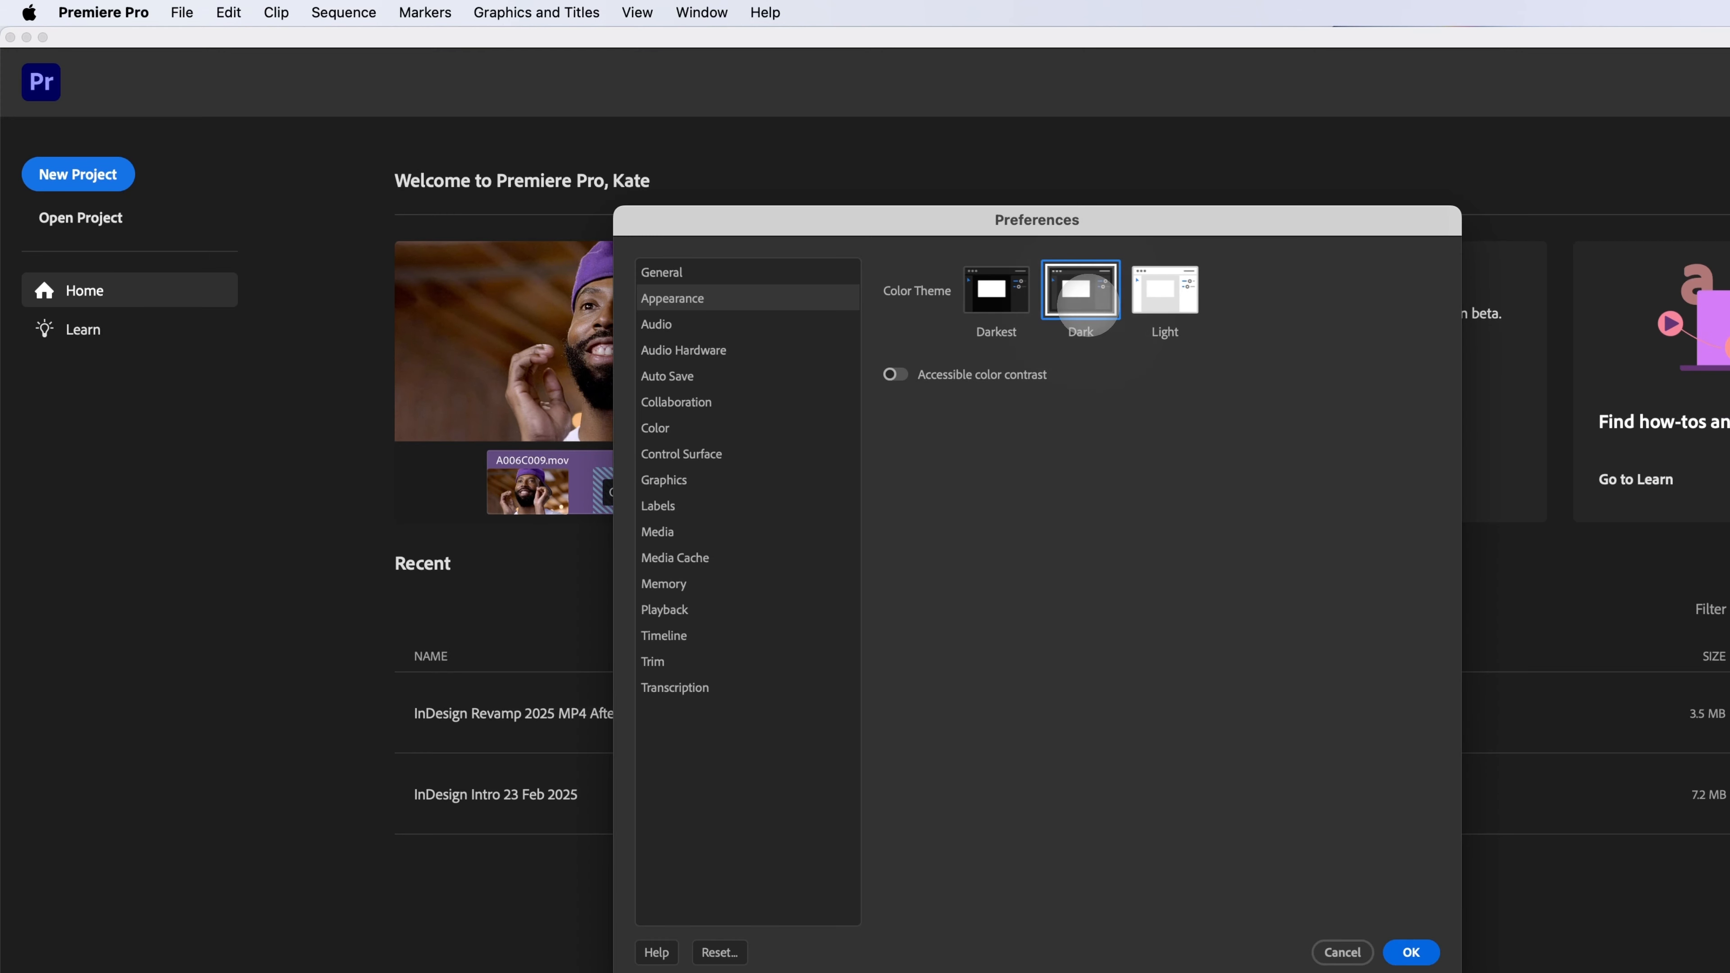
left_click(1166, 291)
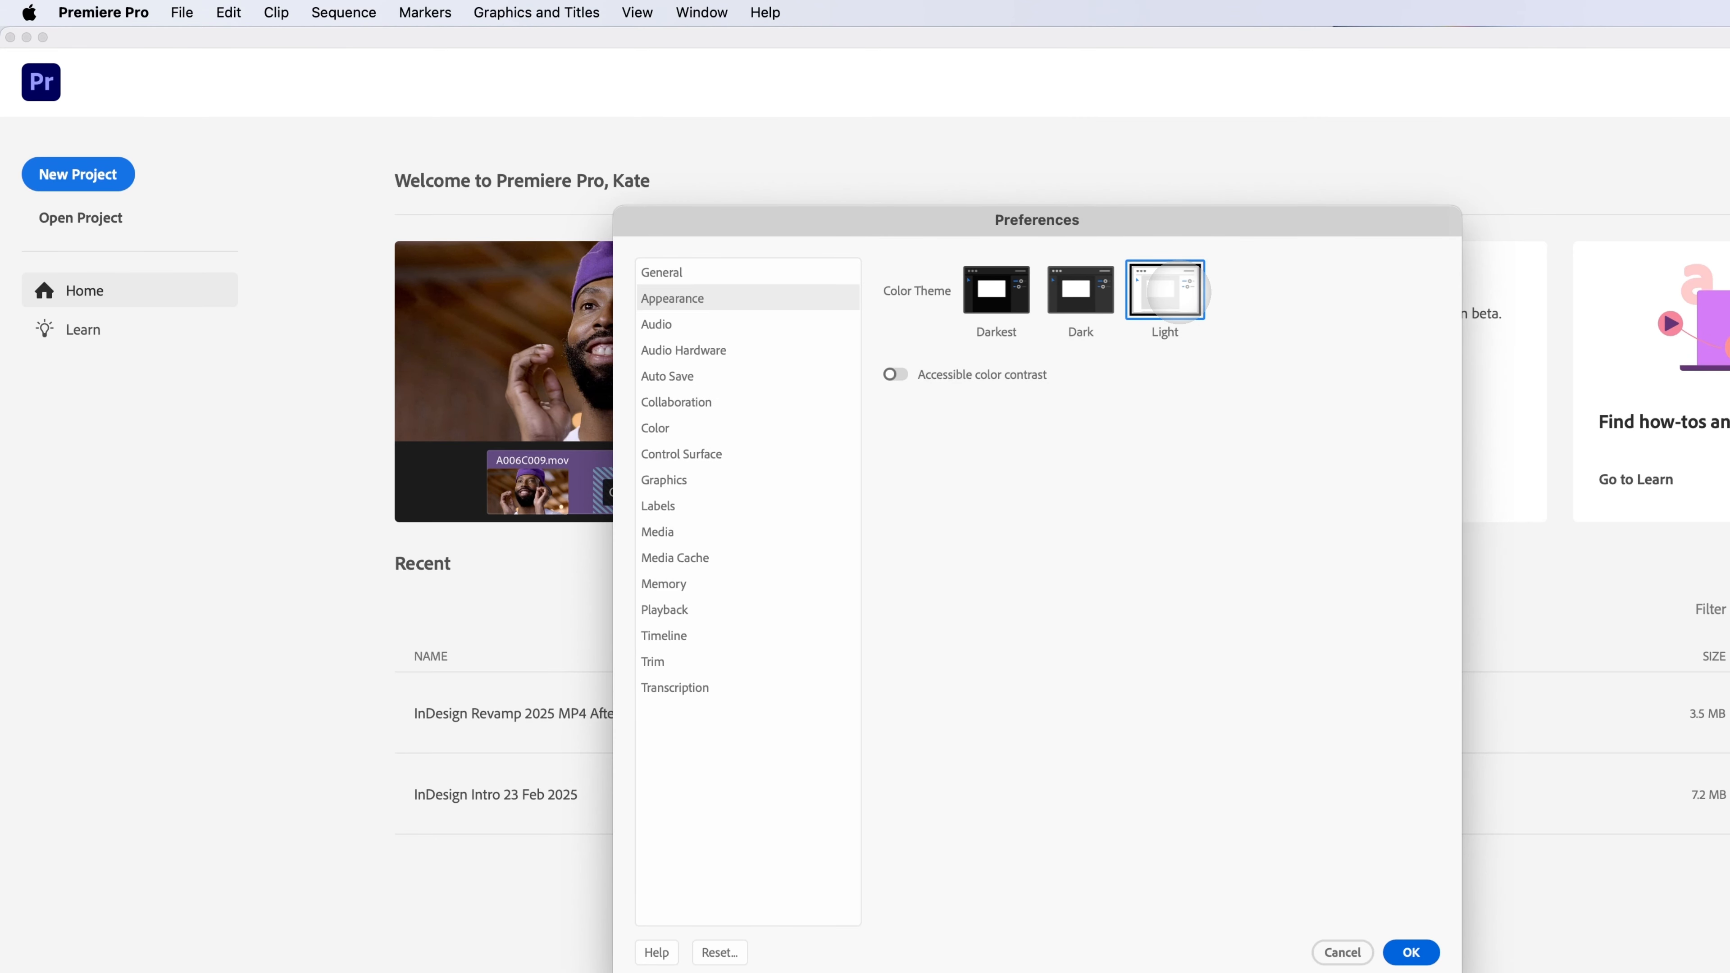
left_click(1081, 290)
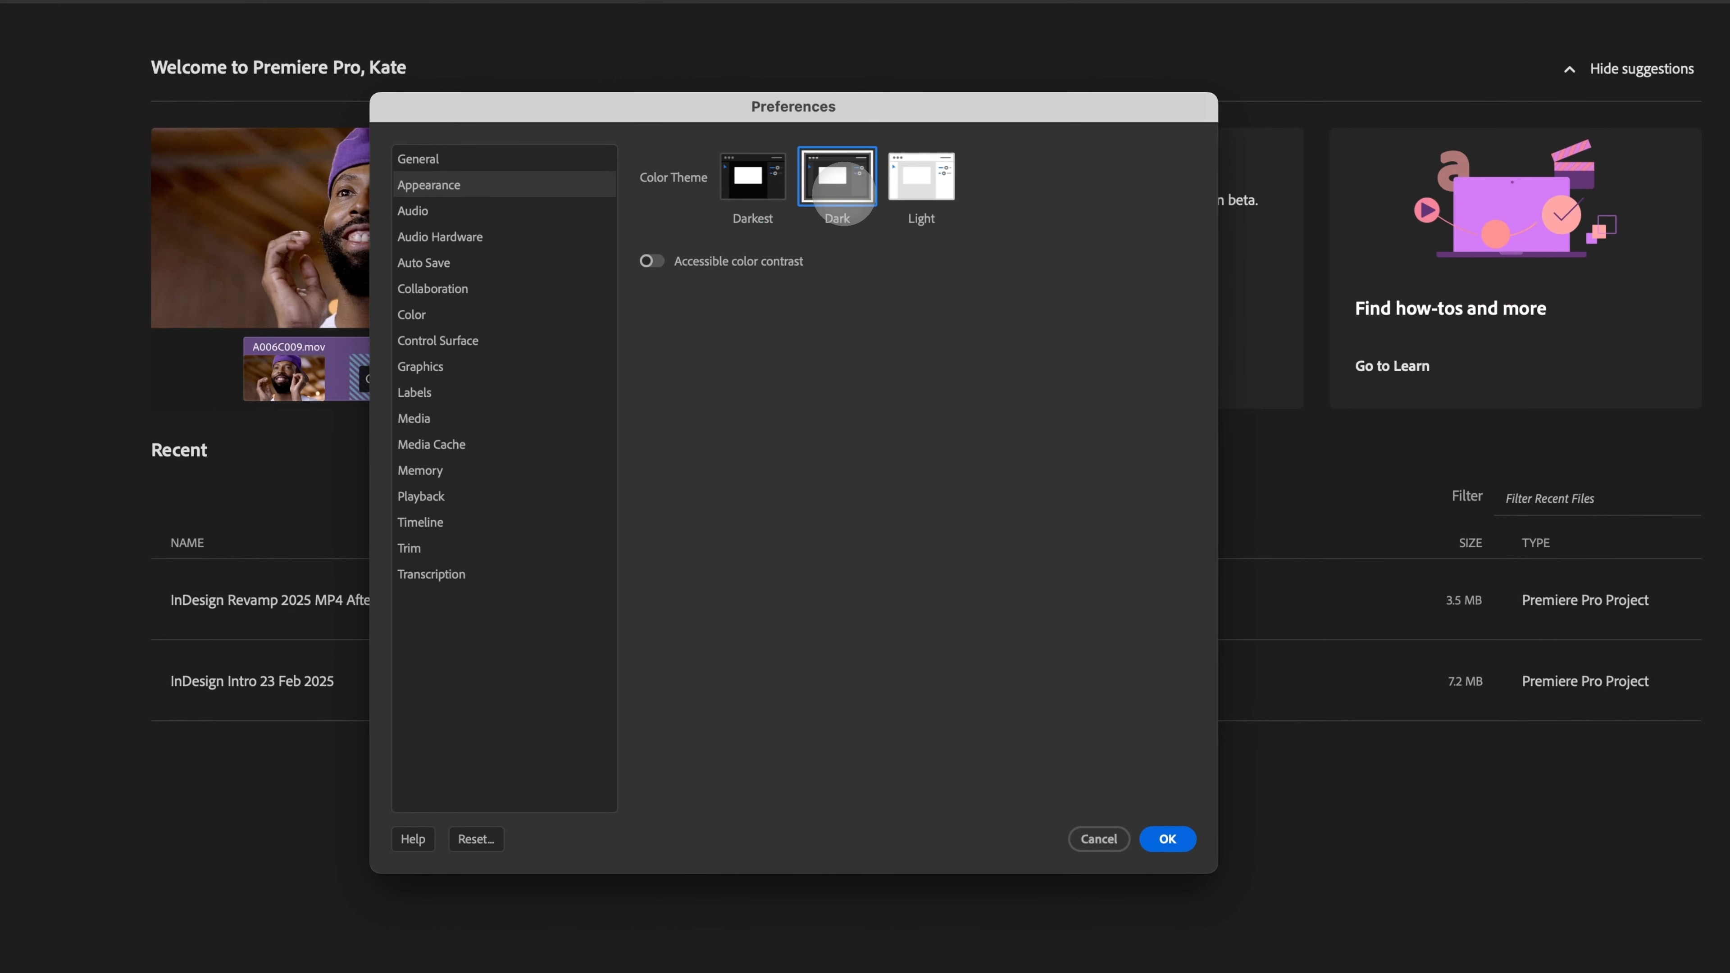
left_click(1168, 839)
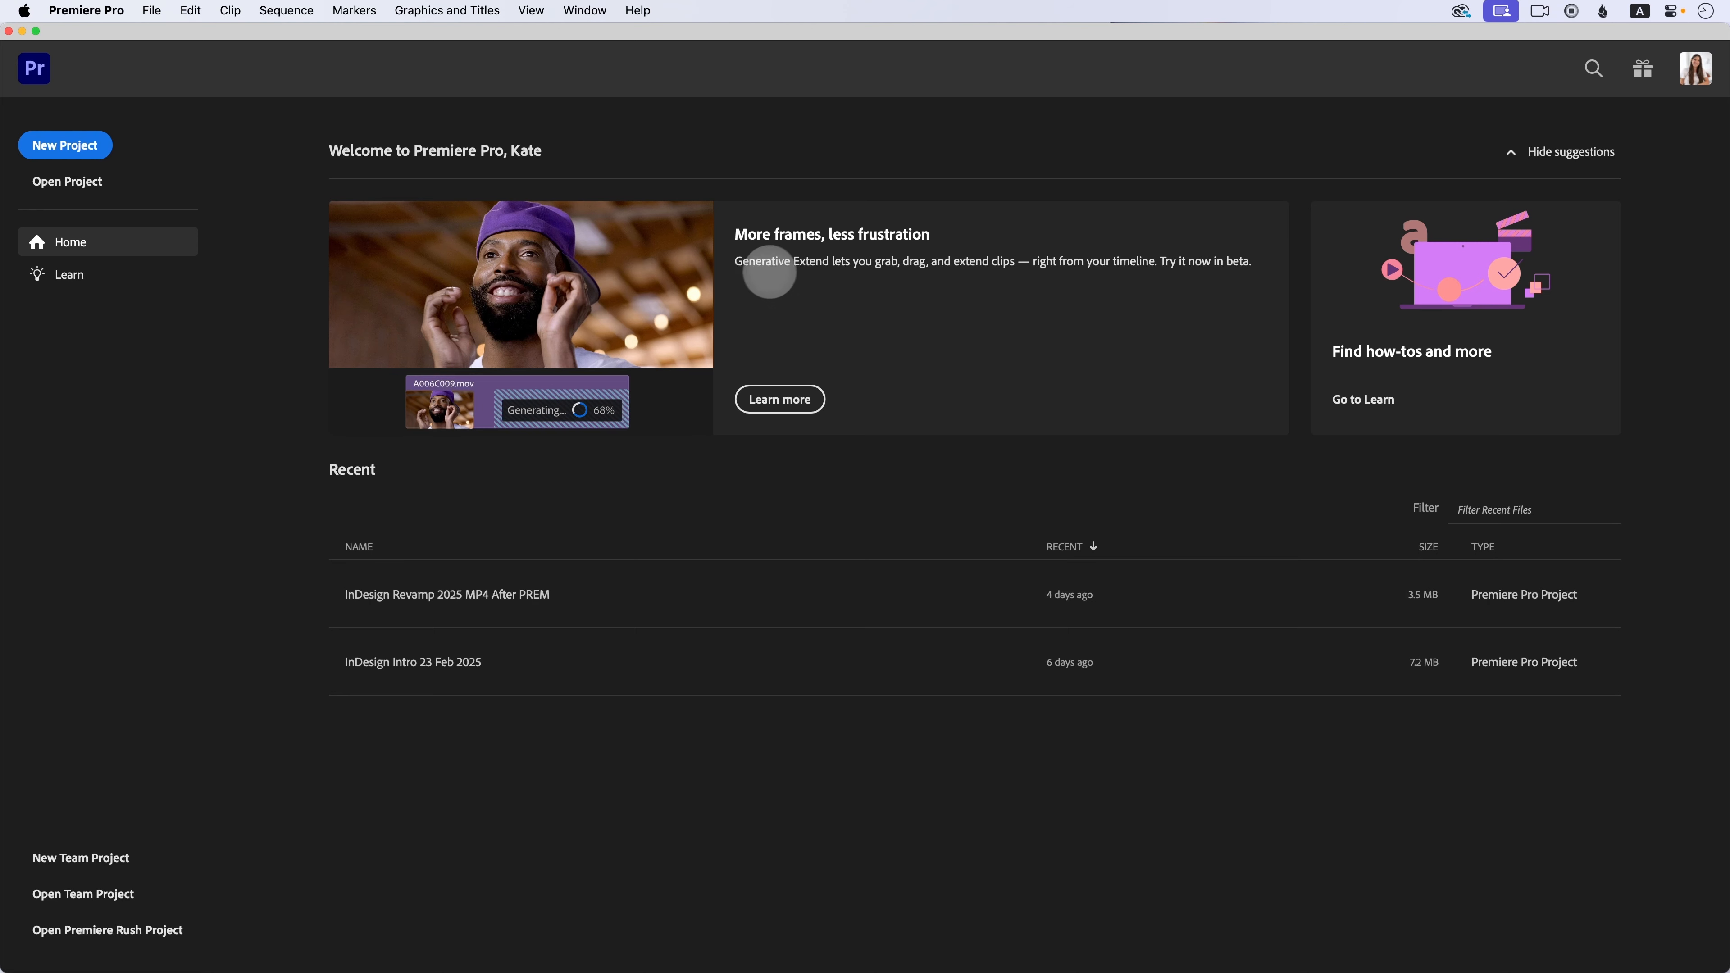
Step: Open What's New and browse its feature pages, then close it
left_click(1643, 69)
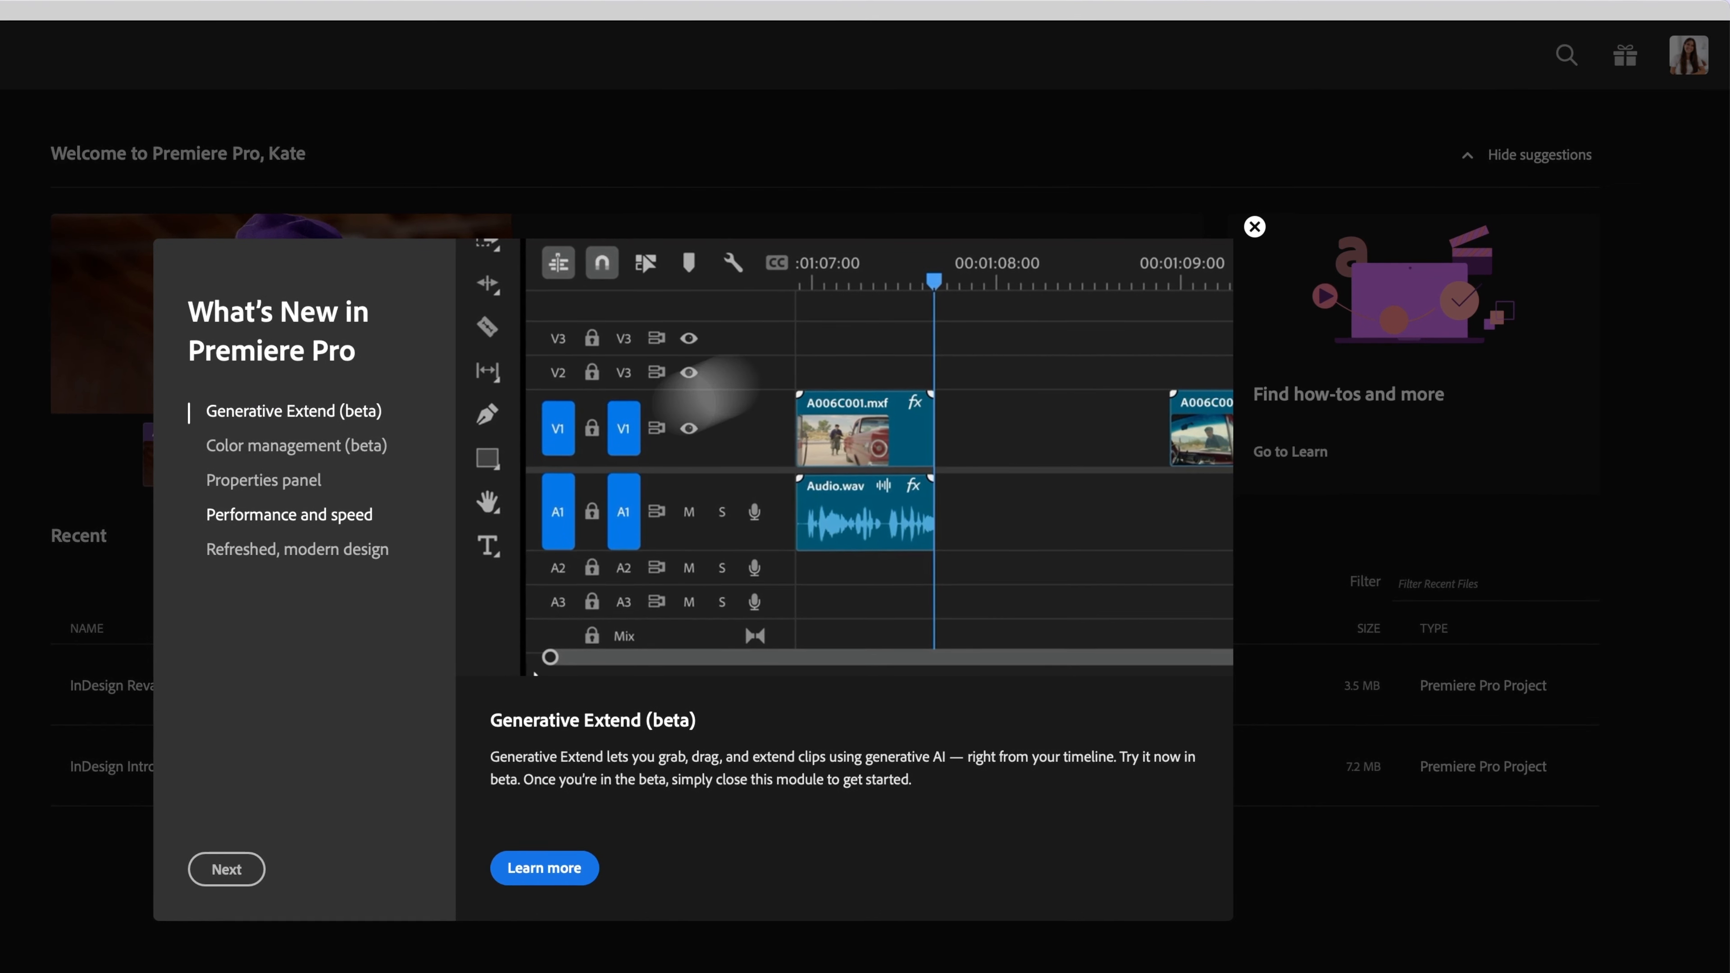
left_click(209, 476)
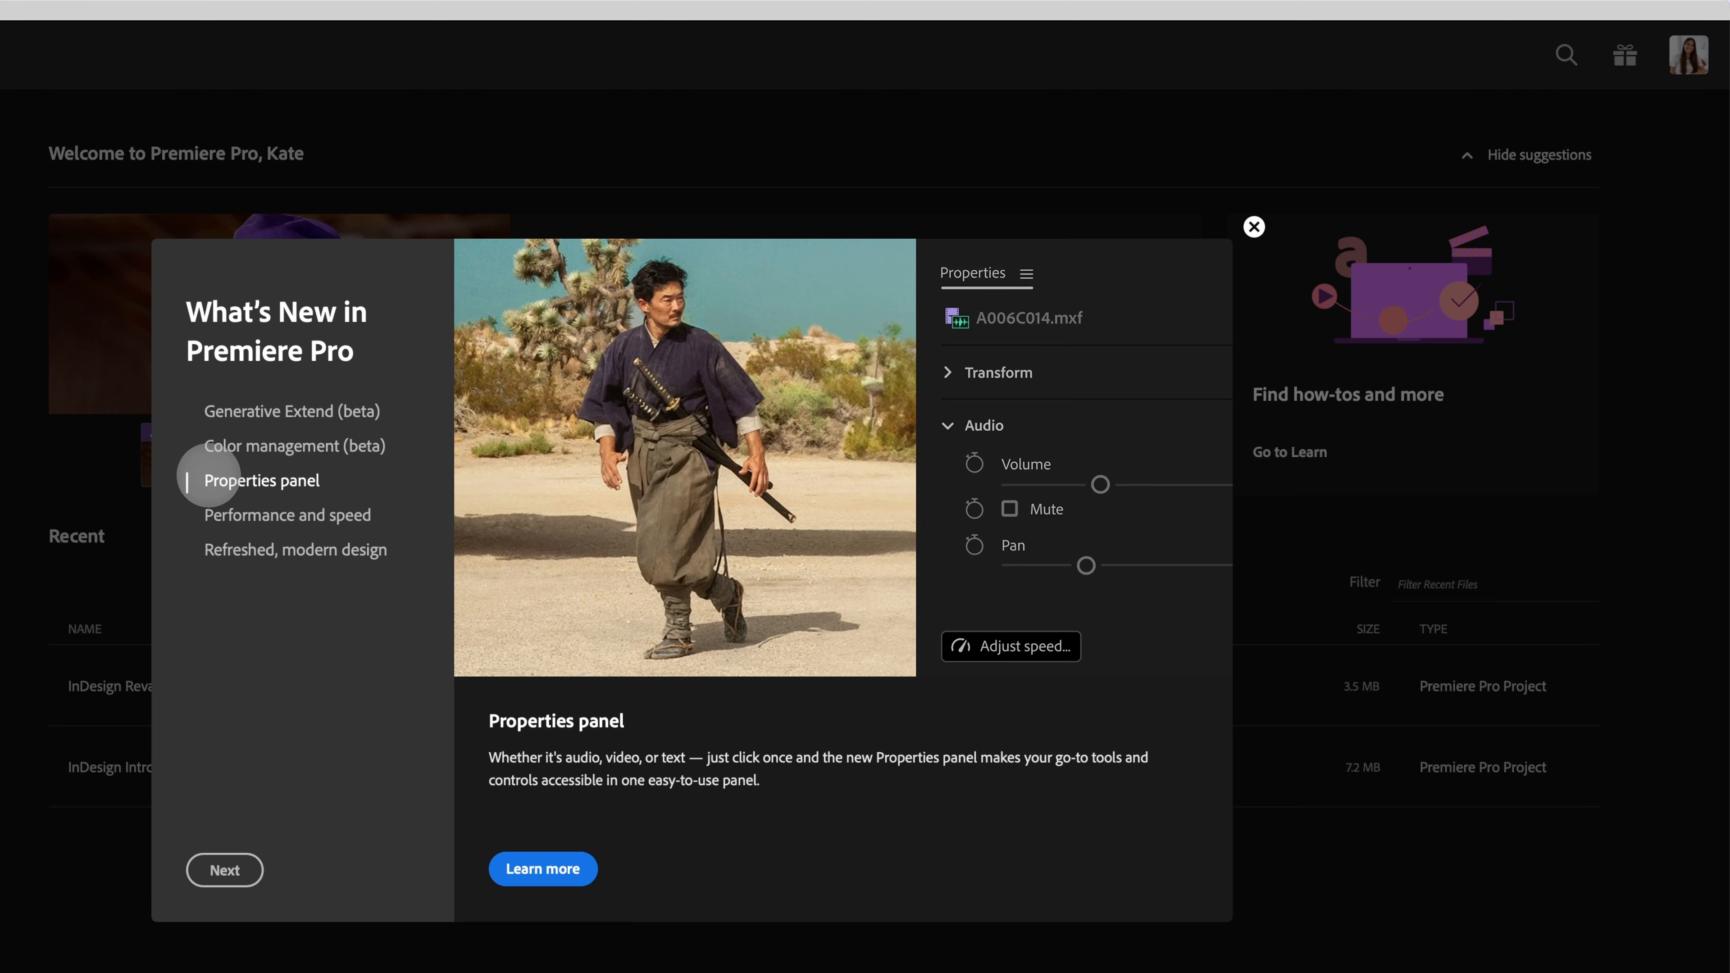
left_click(310, 445)
left_click(308, 409)
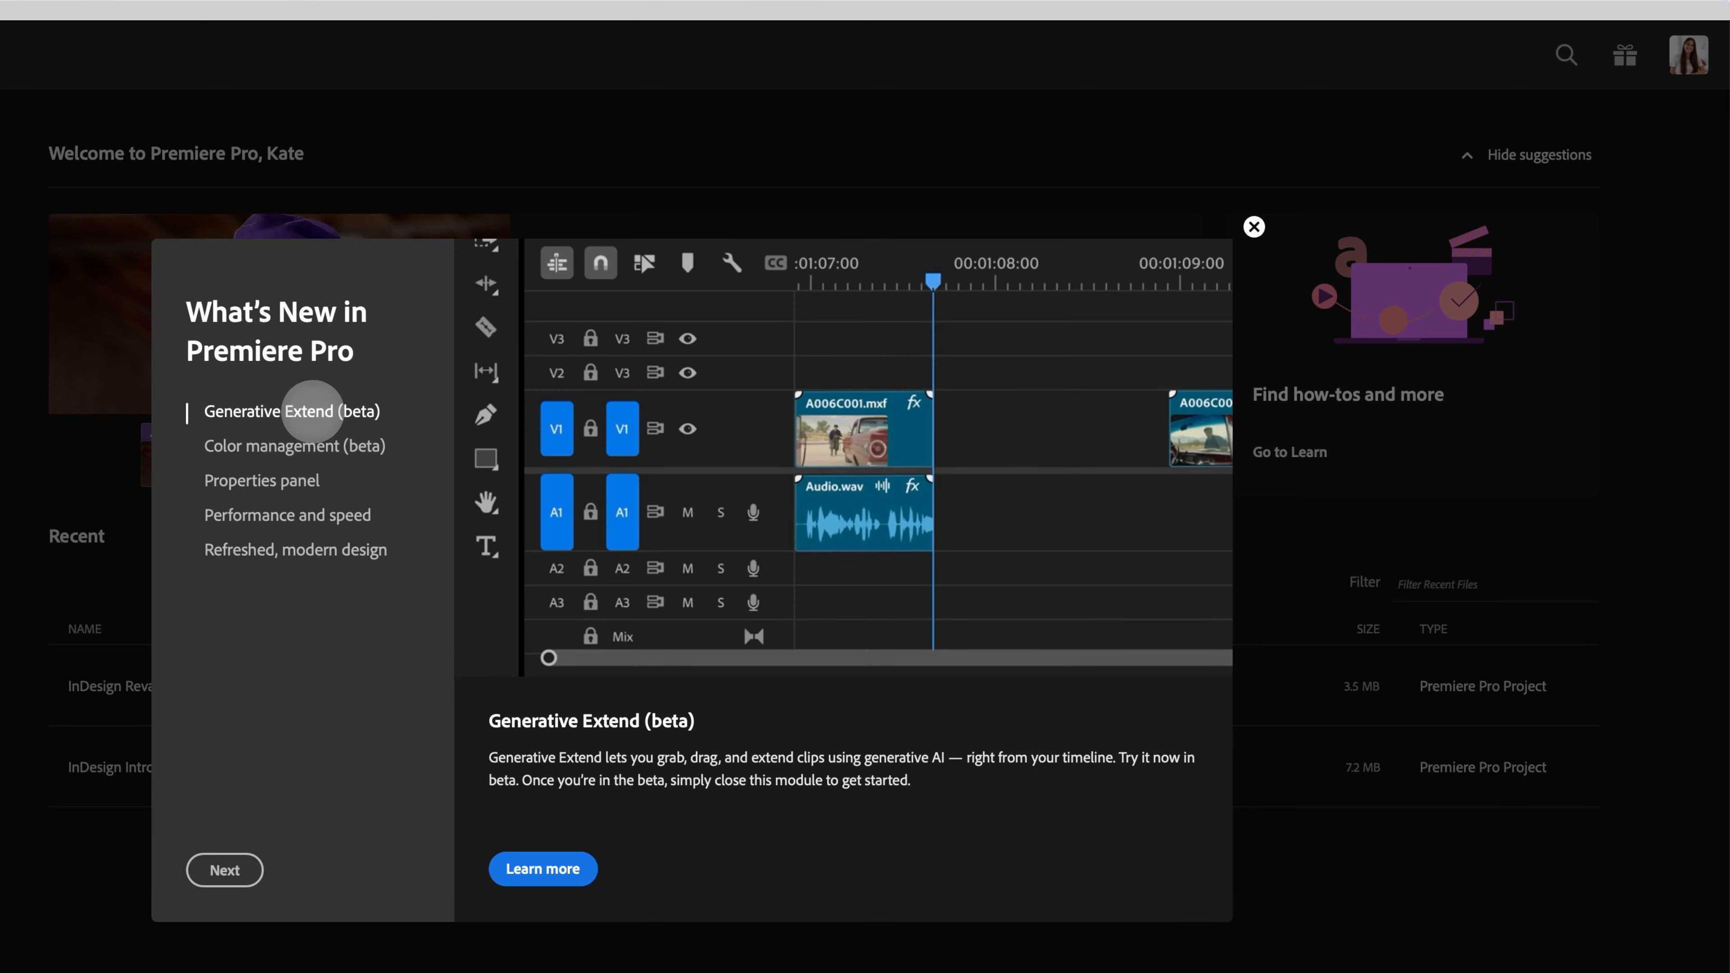
left_click(310, 443)
left_click(307, 409)
left_click(306, 443)
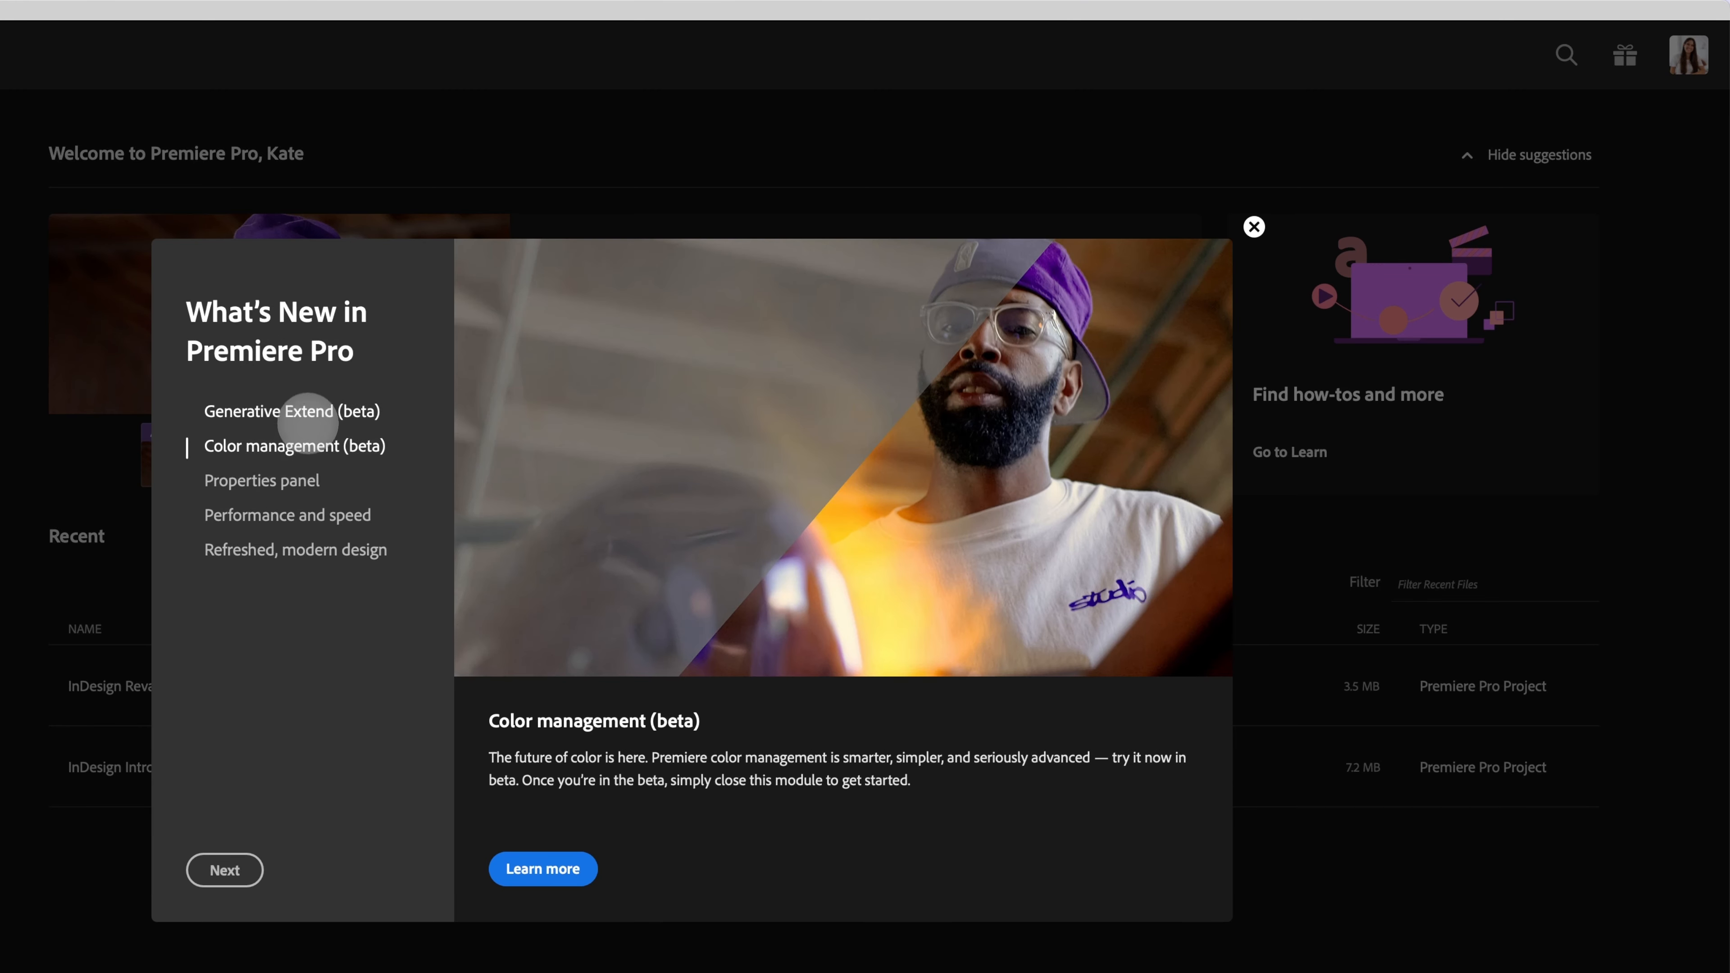
left_click(309, 409)
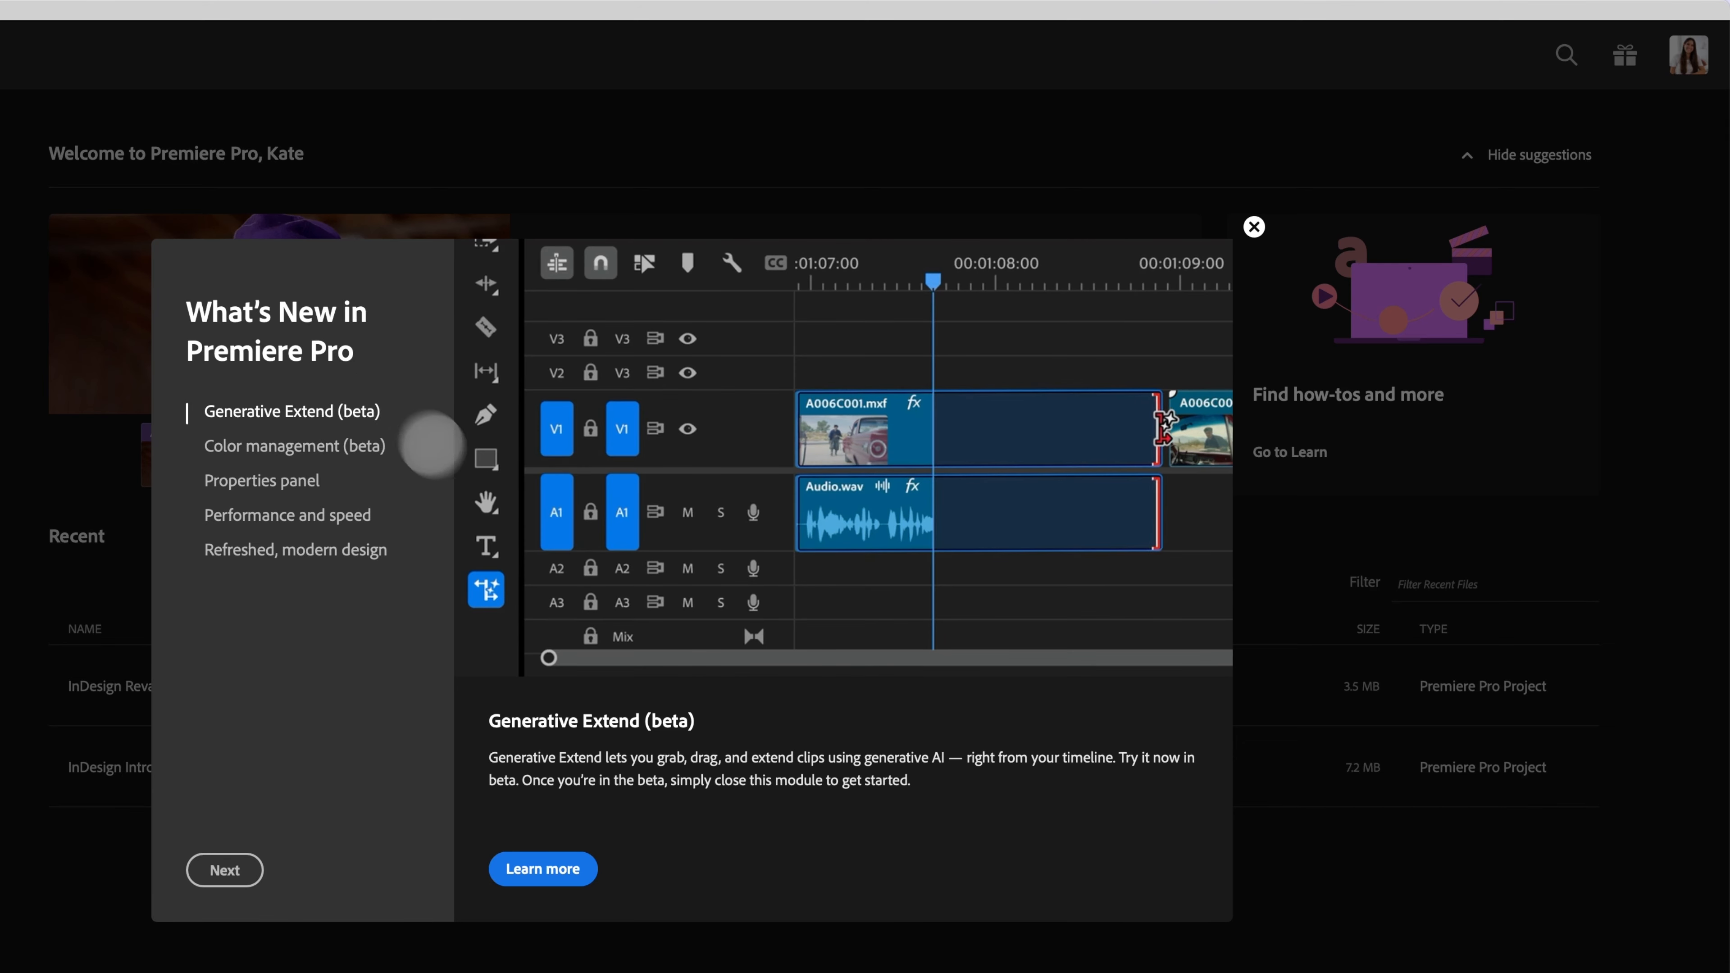
left_click(293, 539)
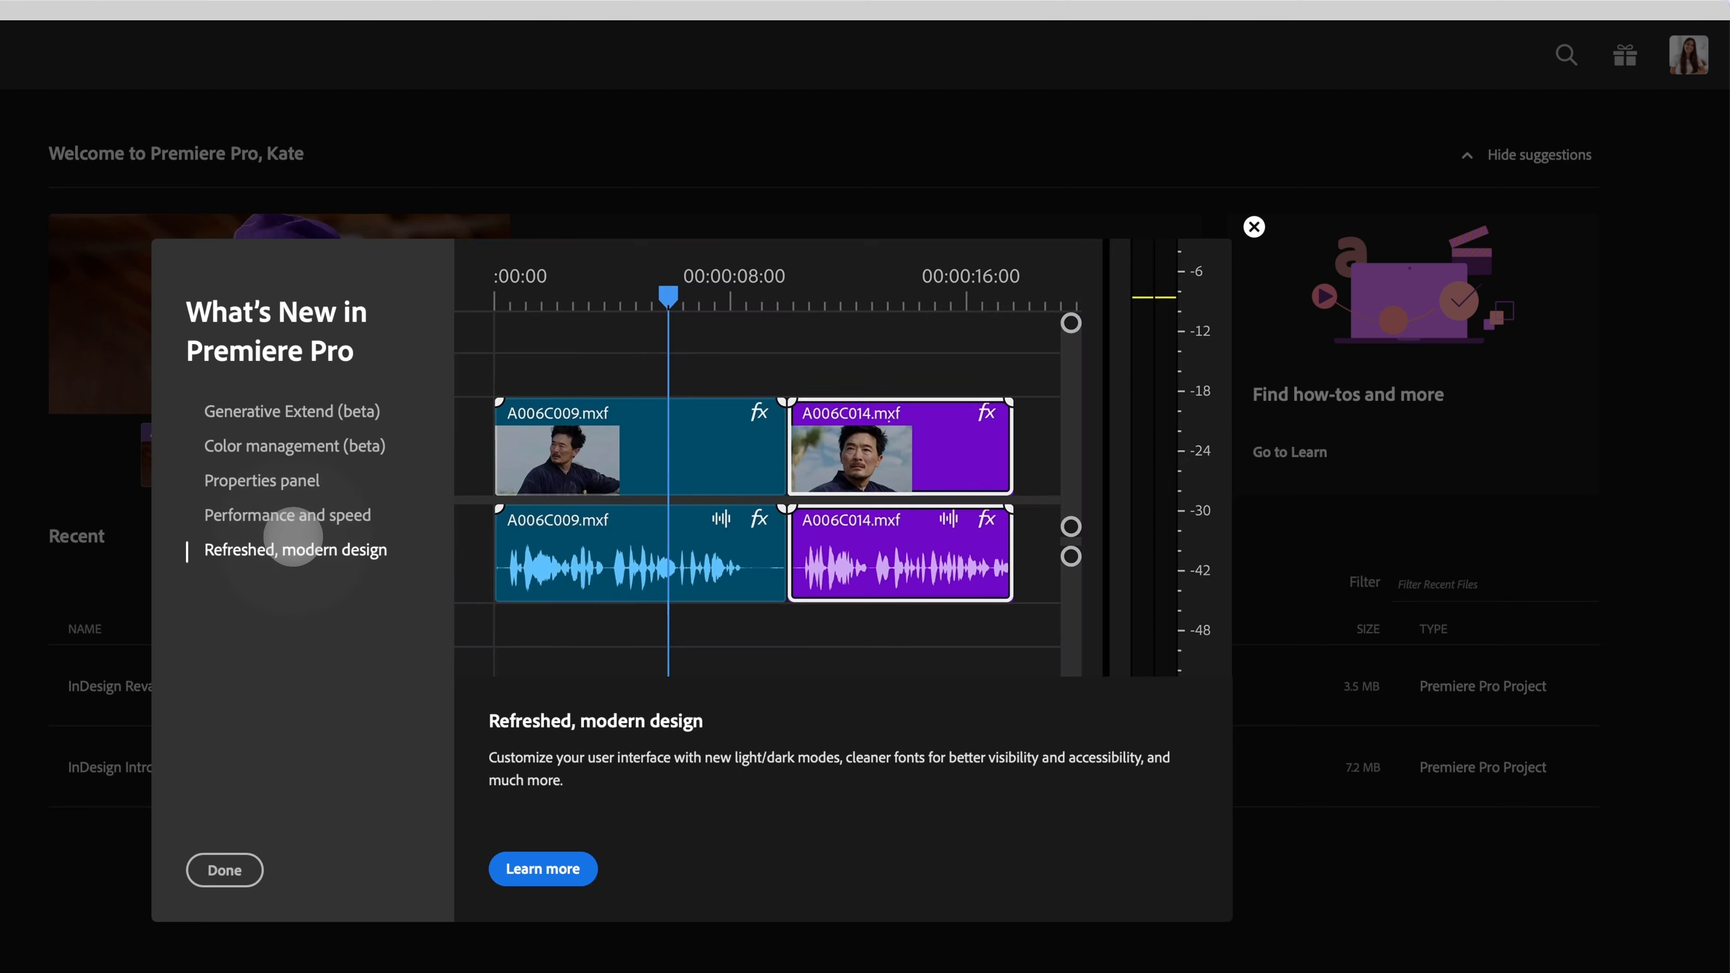
left_click(301, 512)
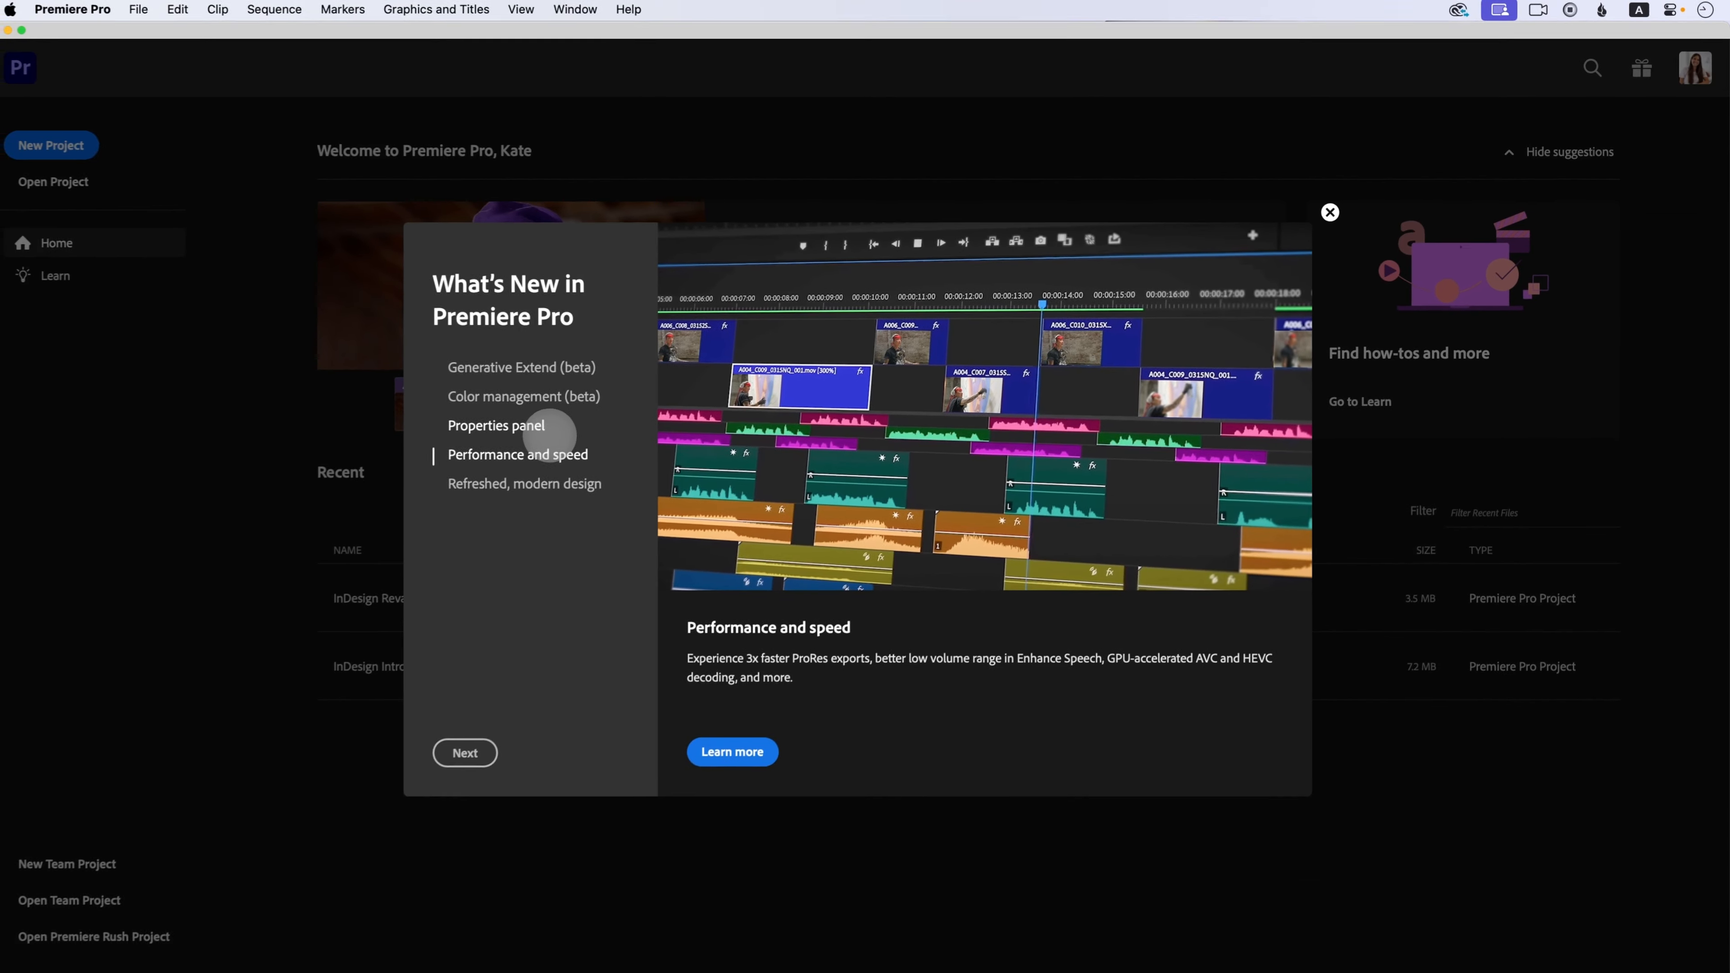
left_click(1331, 213)
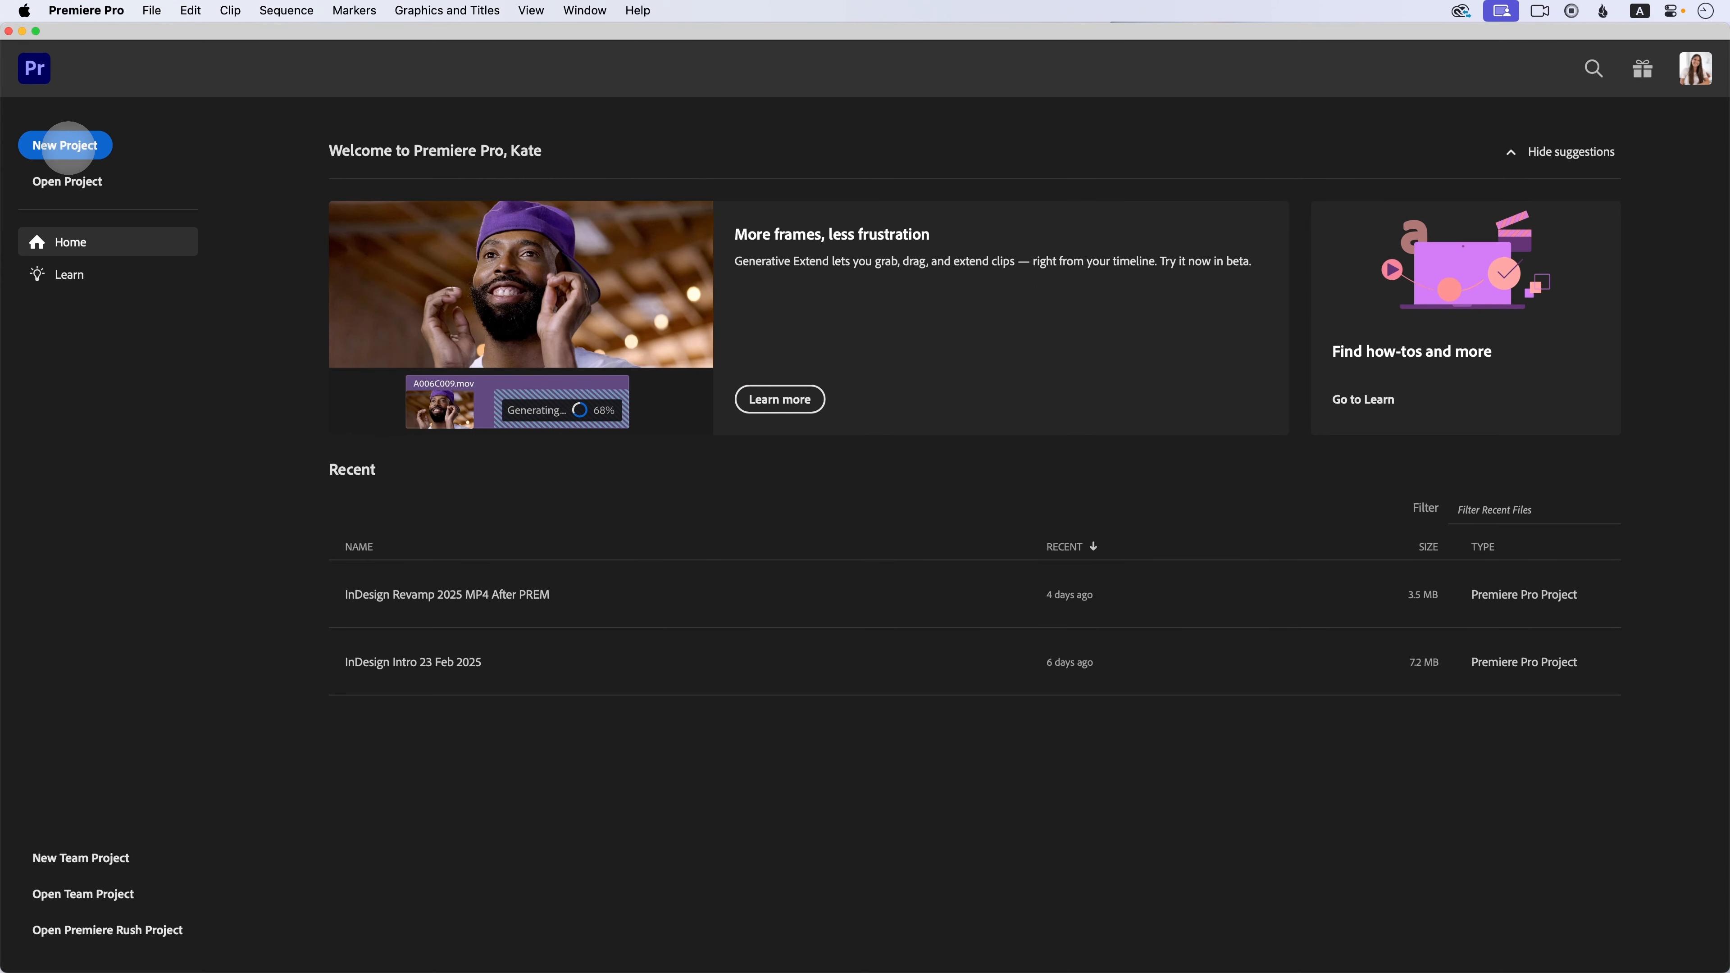
Step: Create a new project named Premiere Pro Updates 2025, skipping media import
left_click(68, 146)
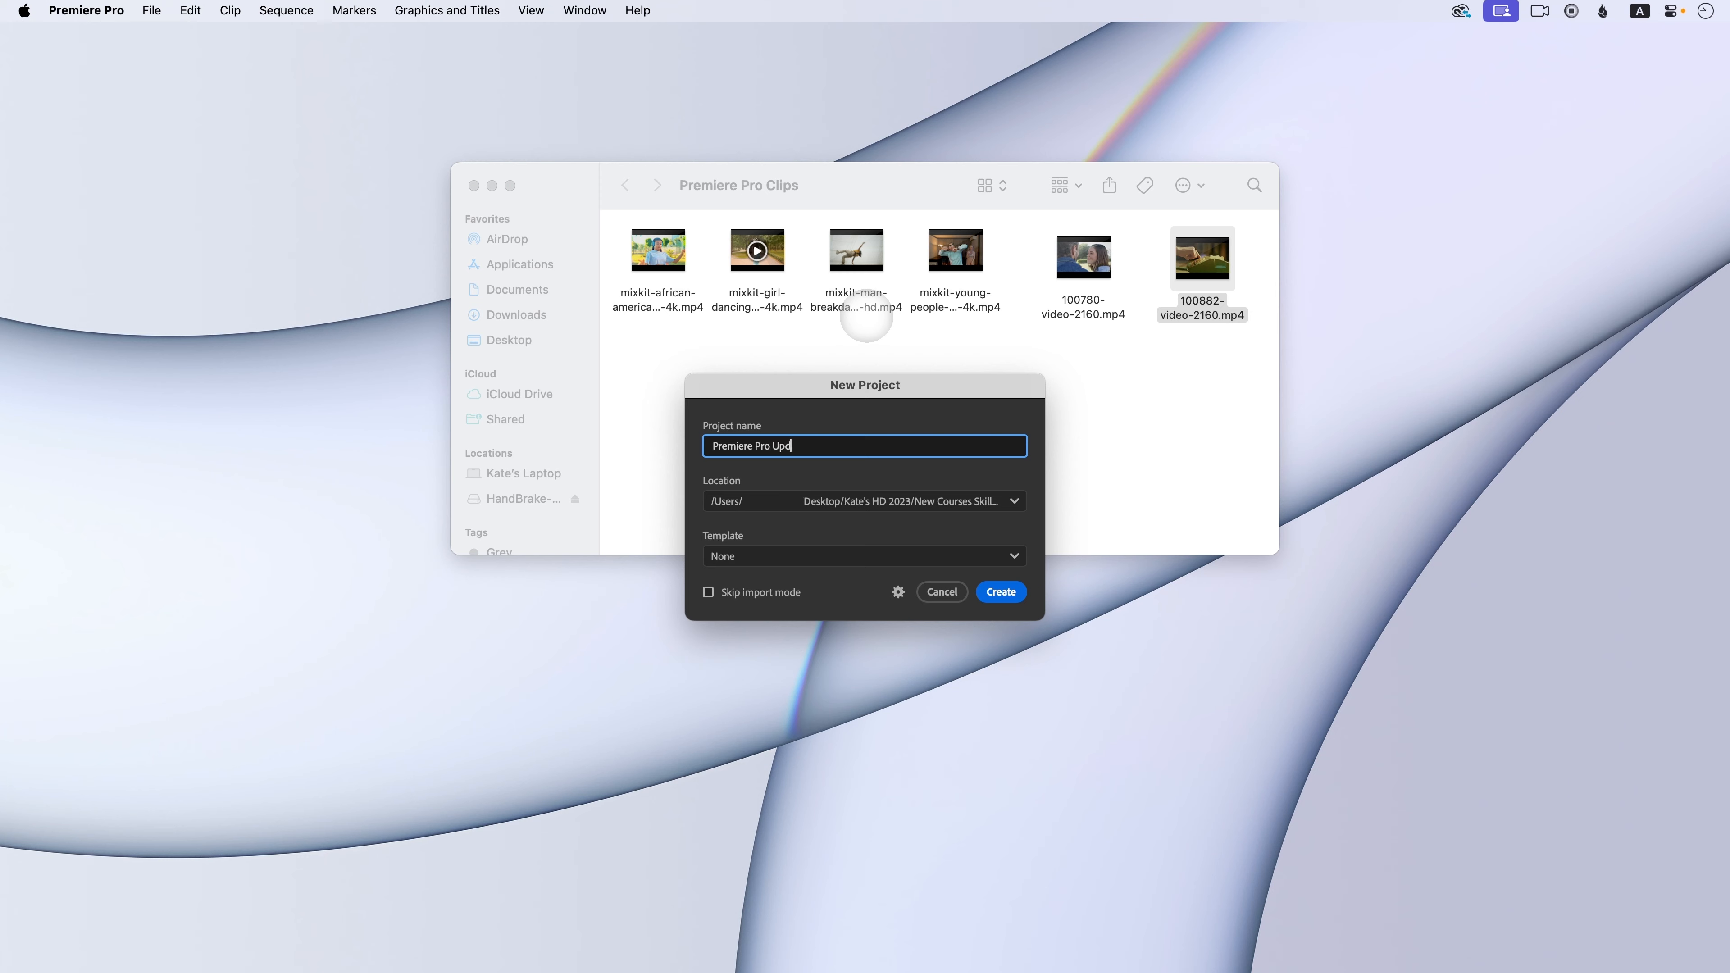
type("Premiere Pro Updates 2025")
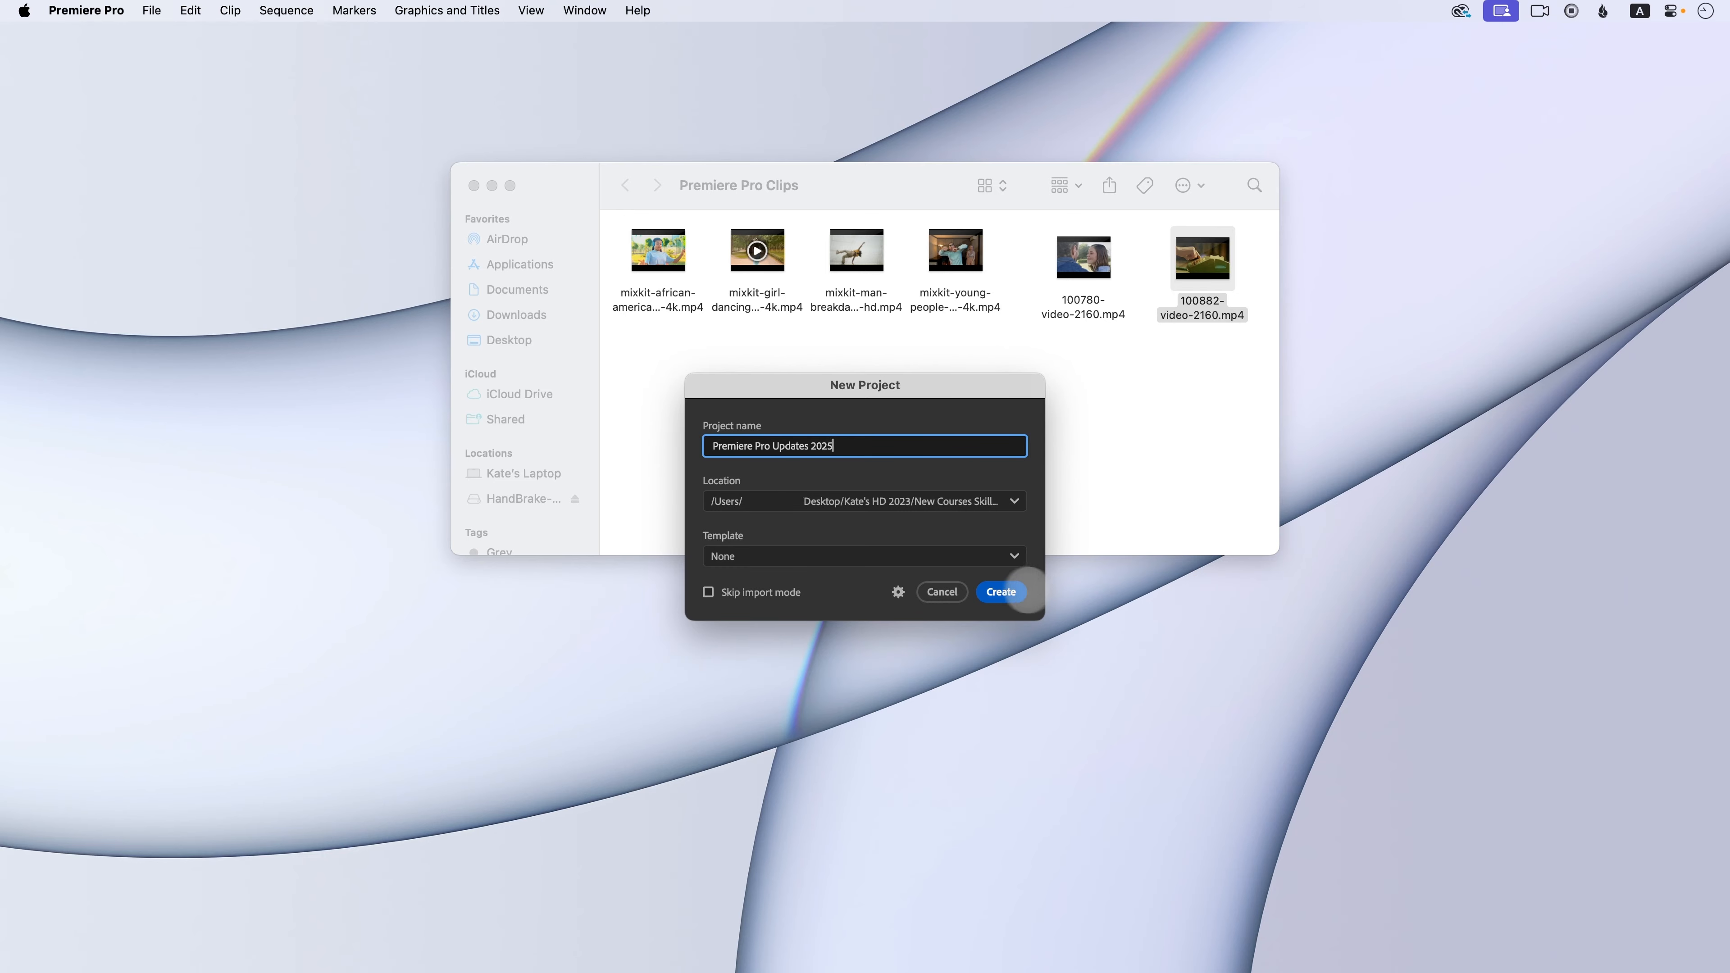
left_click(996, 591)
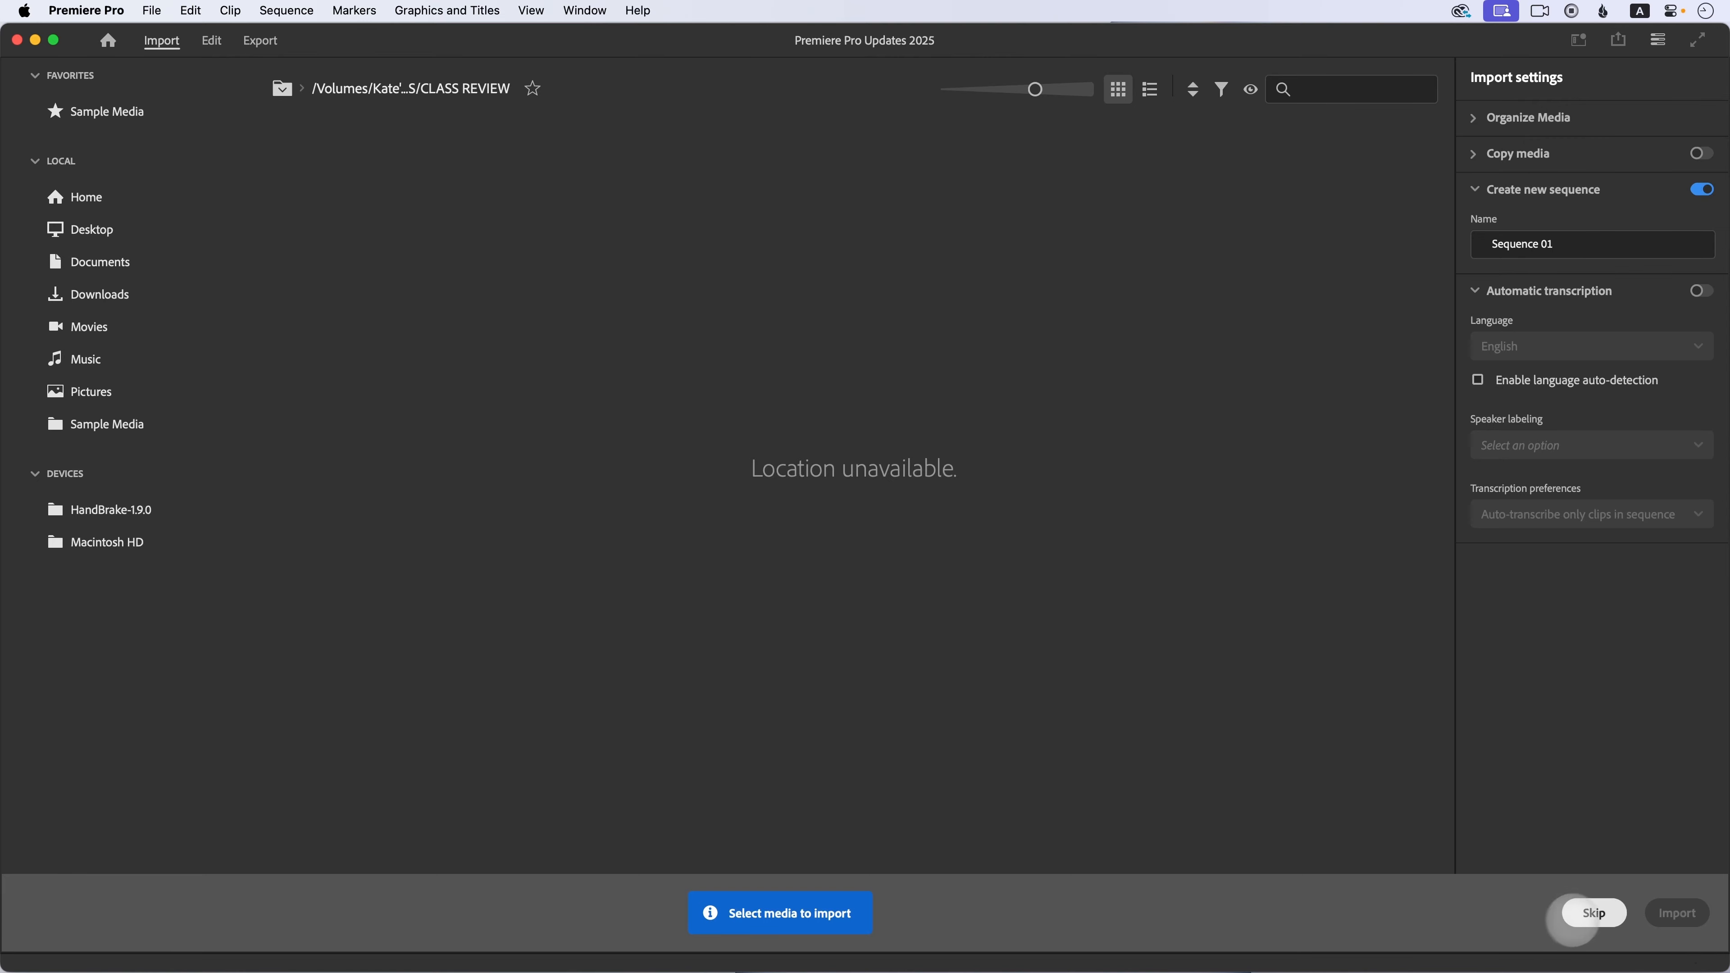
left_click(1593, 909)
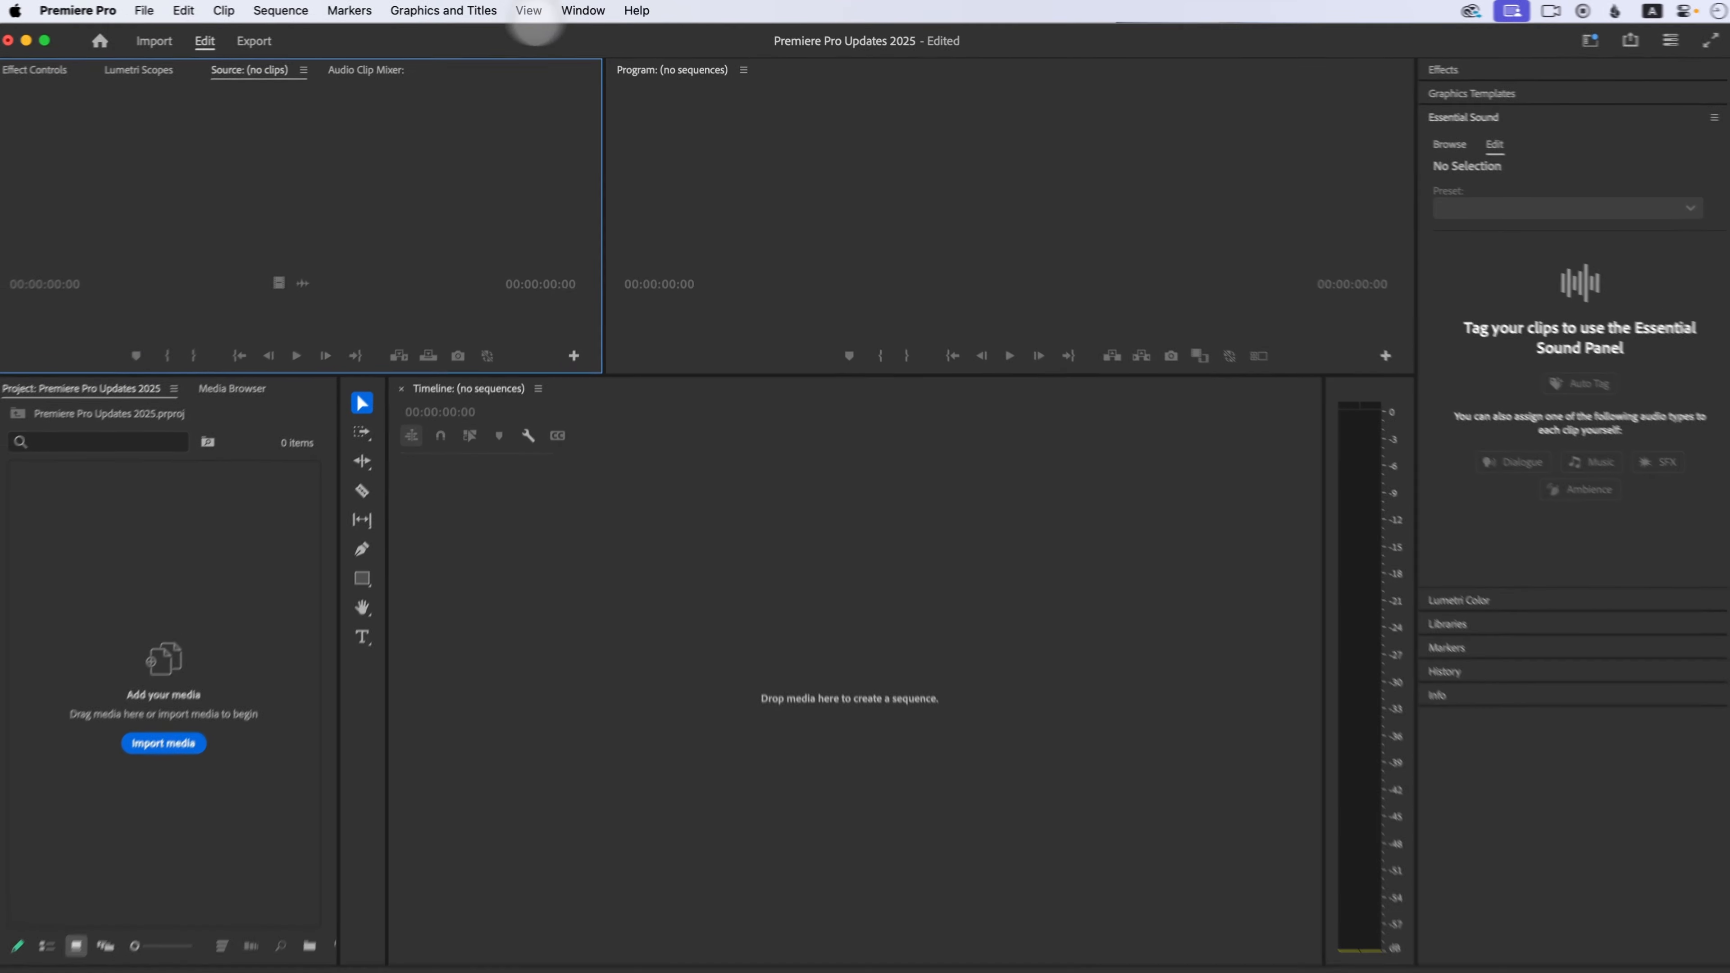
Step: Switch the workspace to Color
left_click(583, 10)
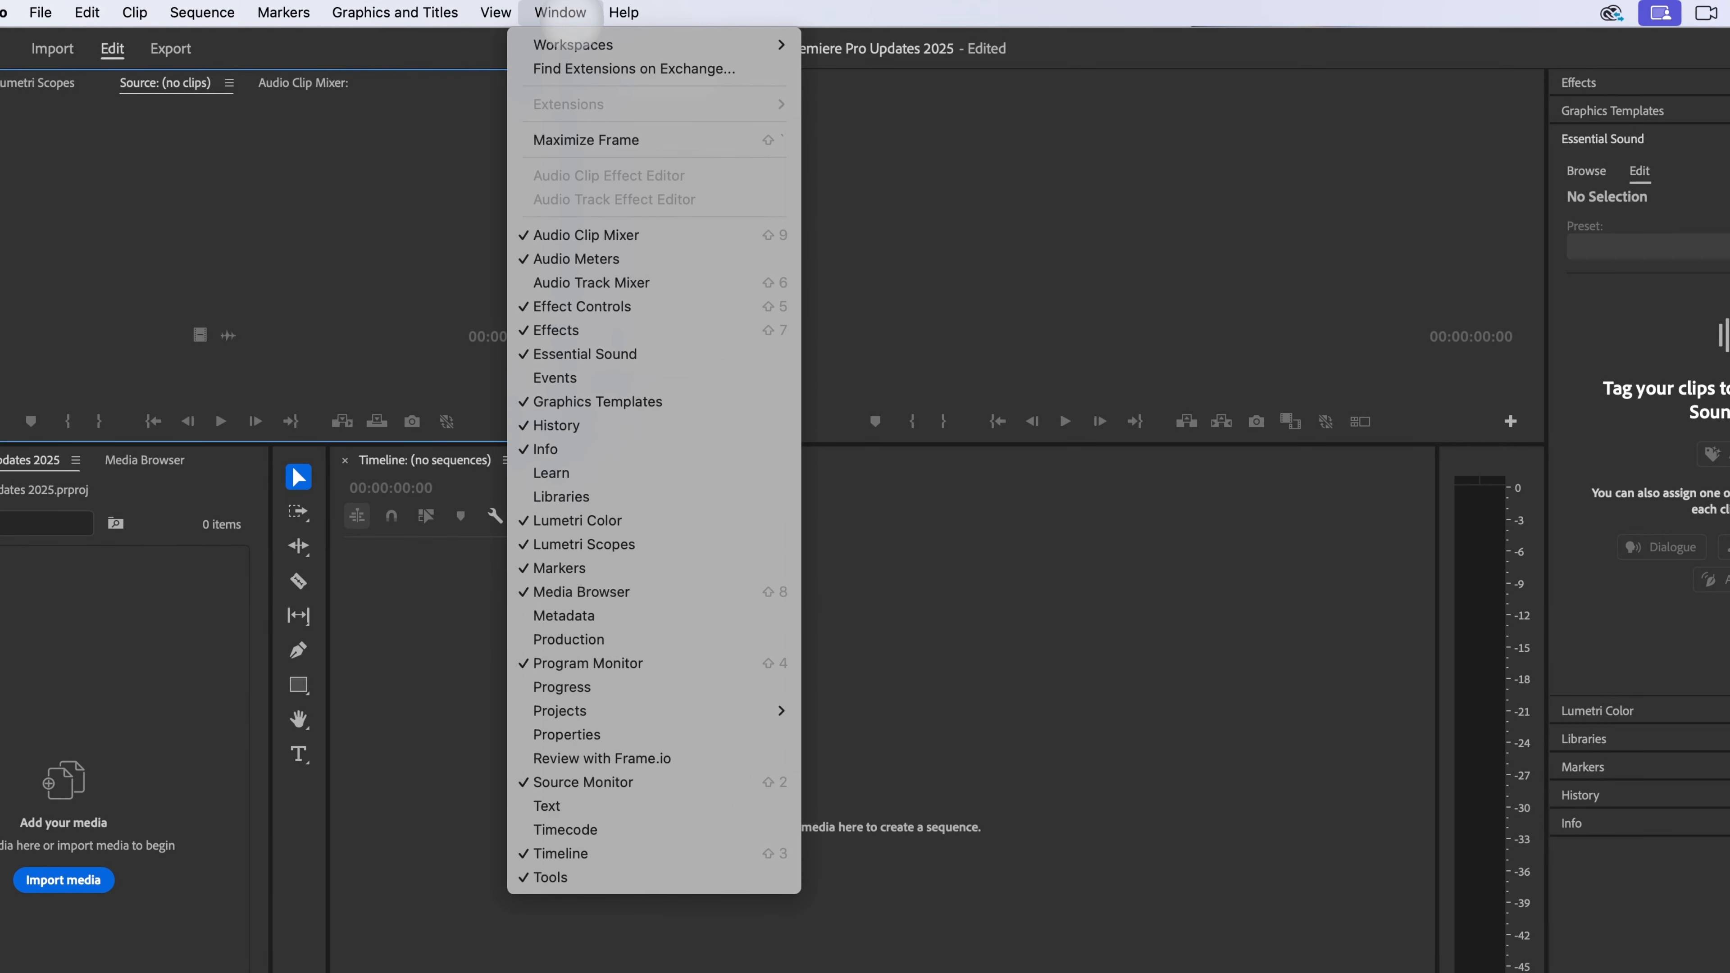
mouse_move(572, 48)
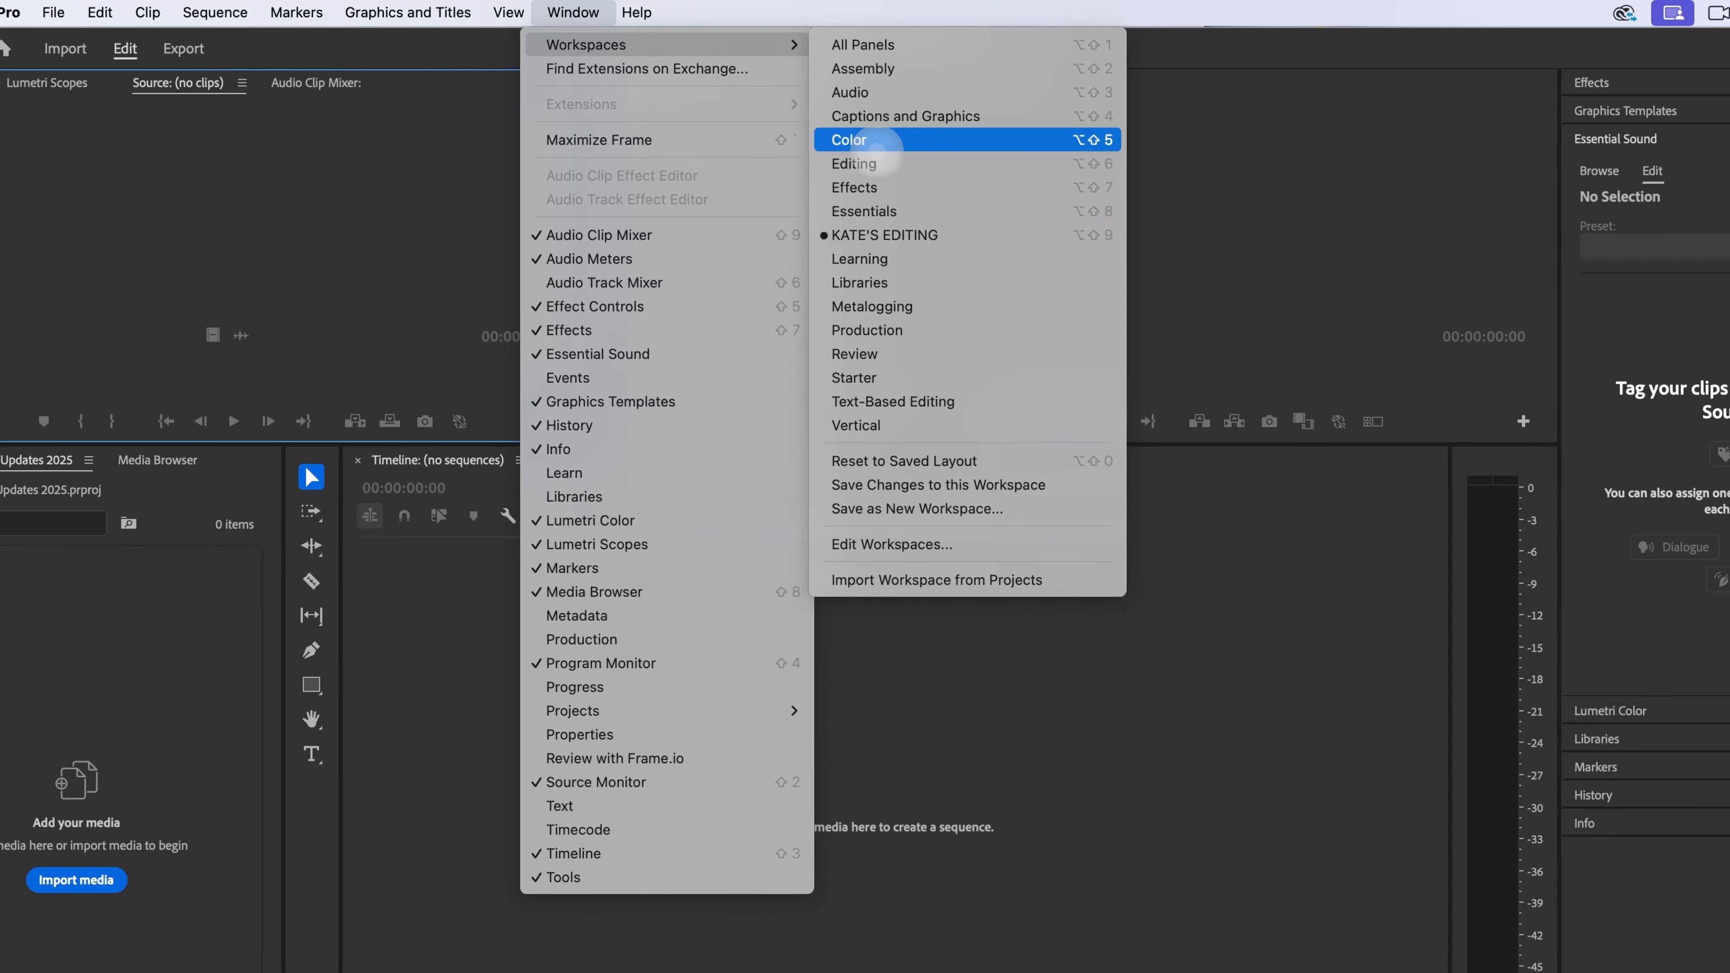
left_click(863, 142)
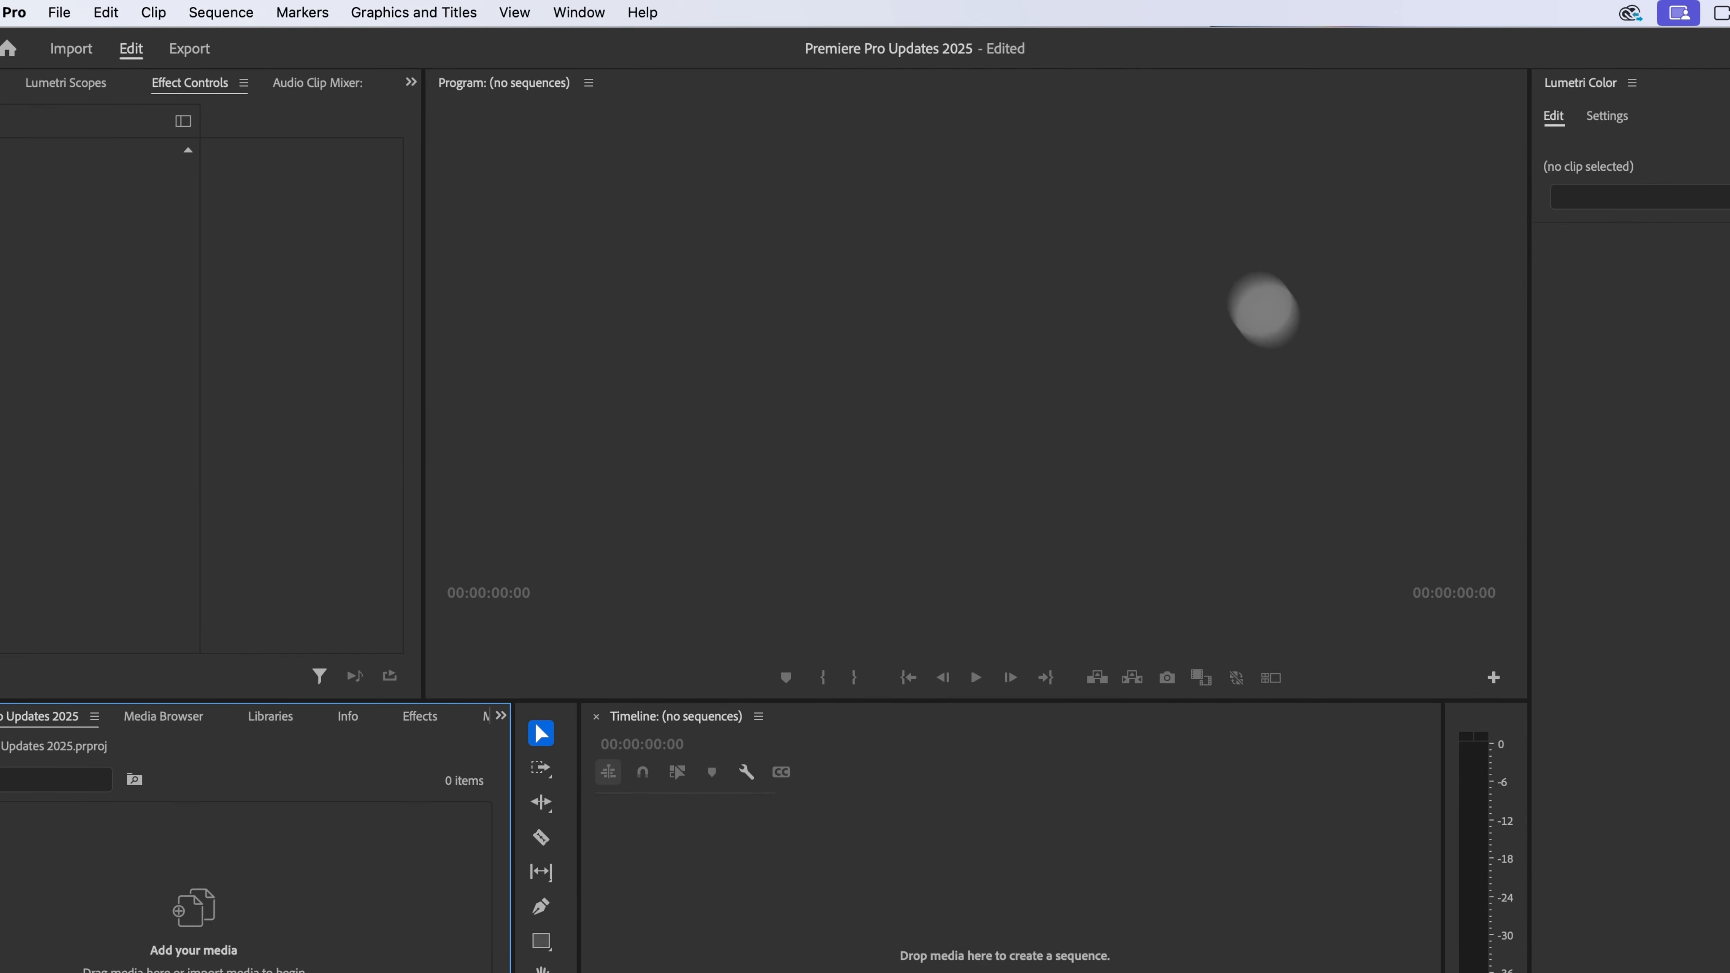
Step: Switch the workspace to Editing
left_click(579, 12)
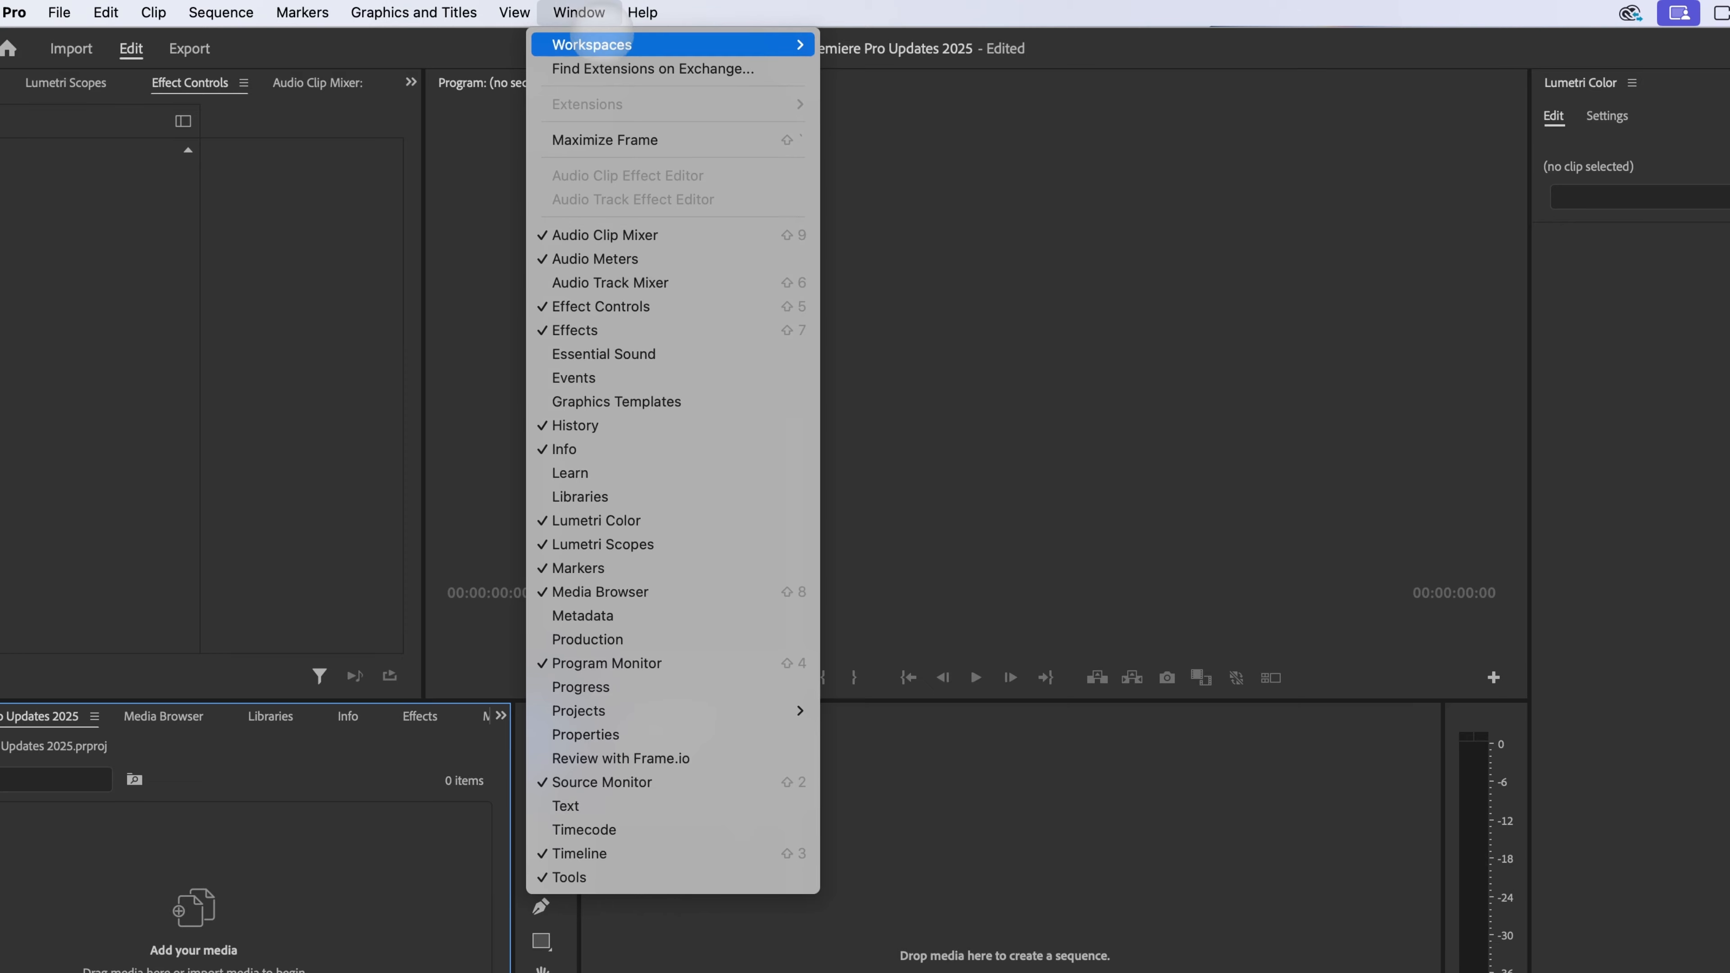
mouse_move(647, 45)
left_click(941, 163)
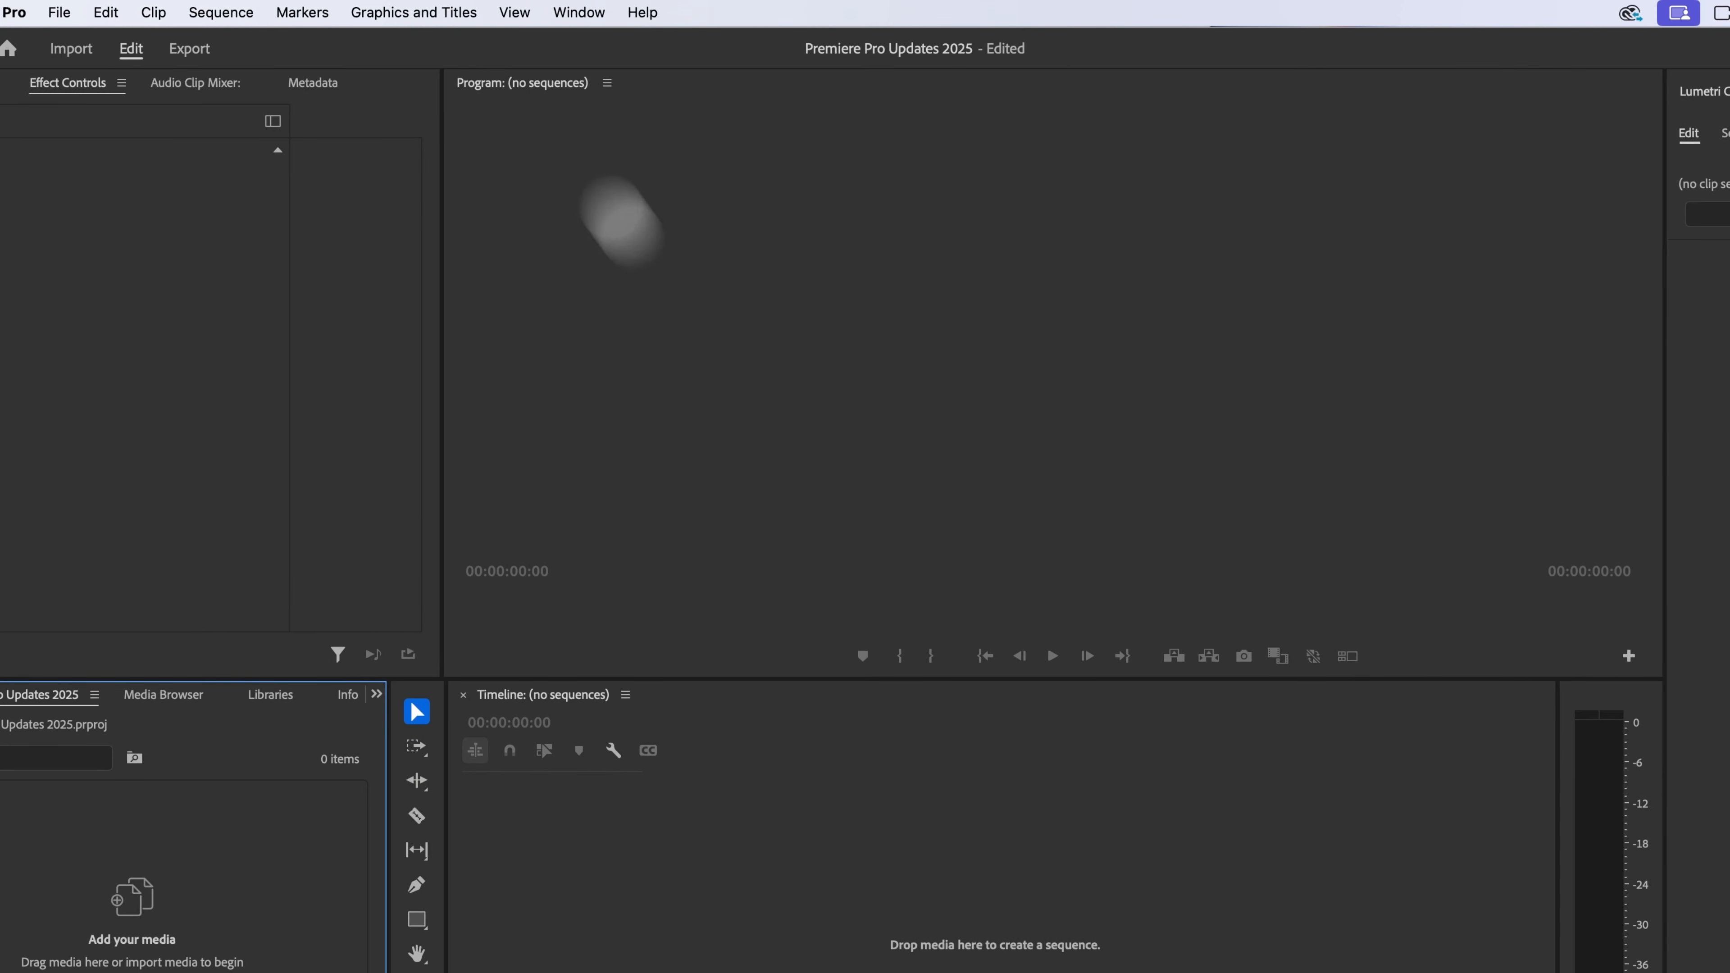
left_click(580, 13)
mouse_move(586, 44)
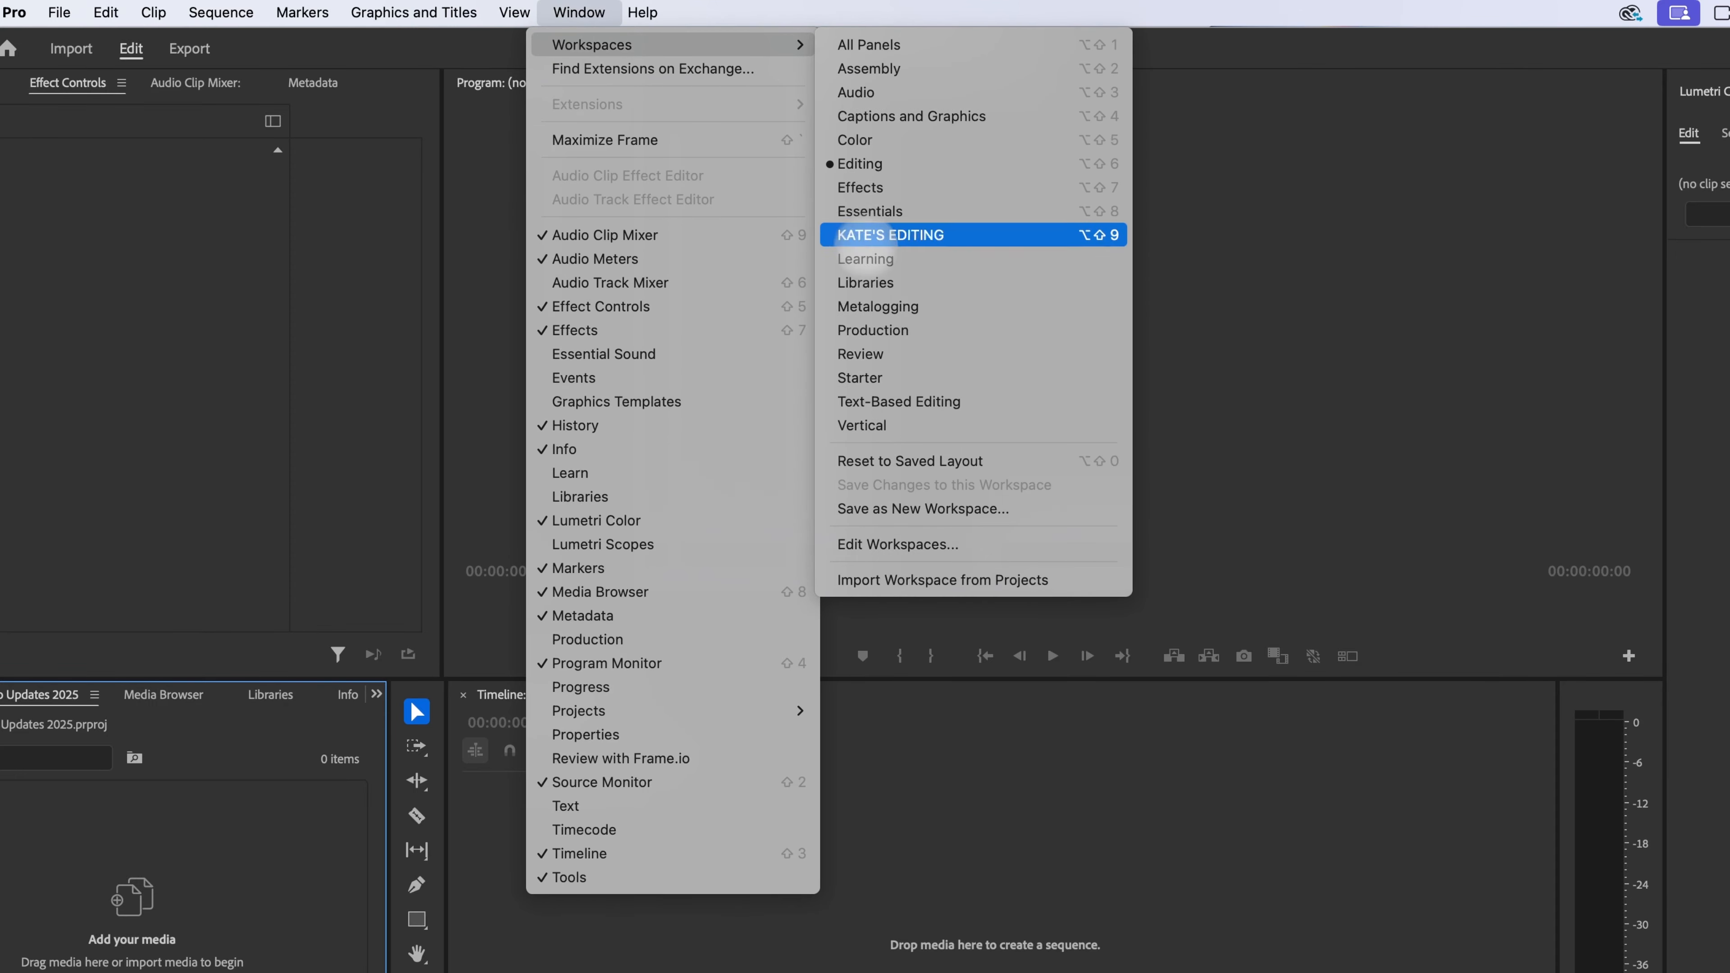
left_click(892, 162)
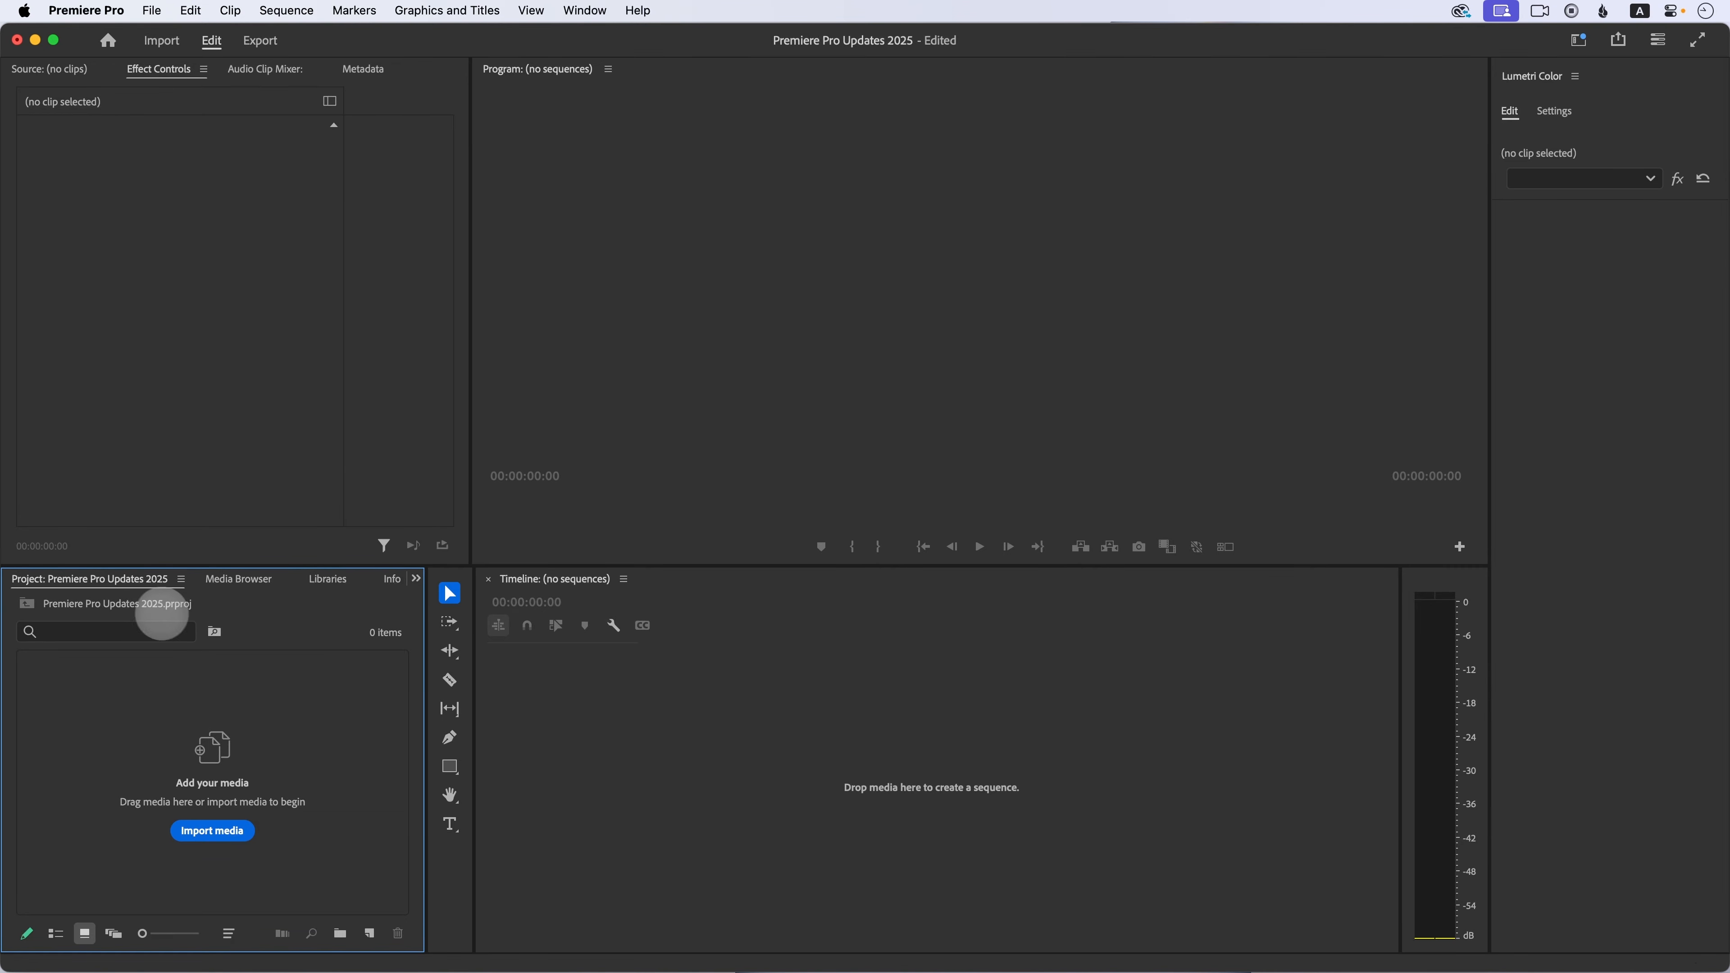
Step: Open the media import dialog and browse to the Premiere Pro Clips folder on the Desktop
left_click(231, 832)
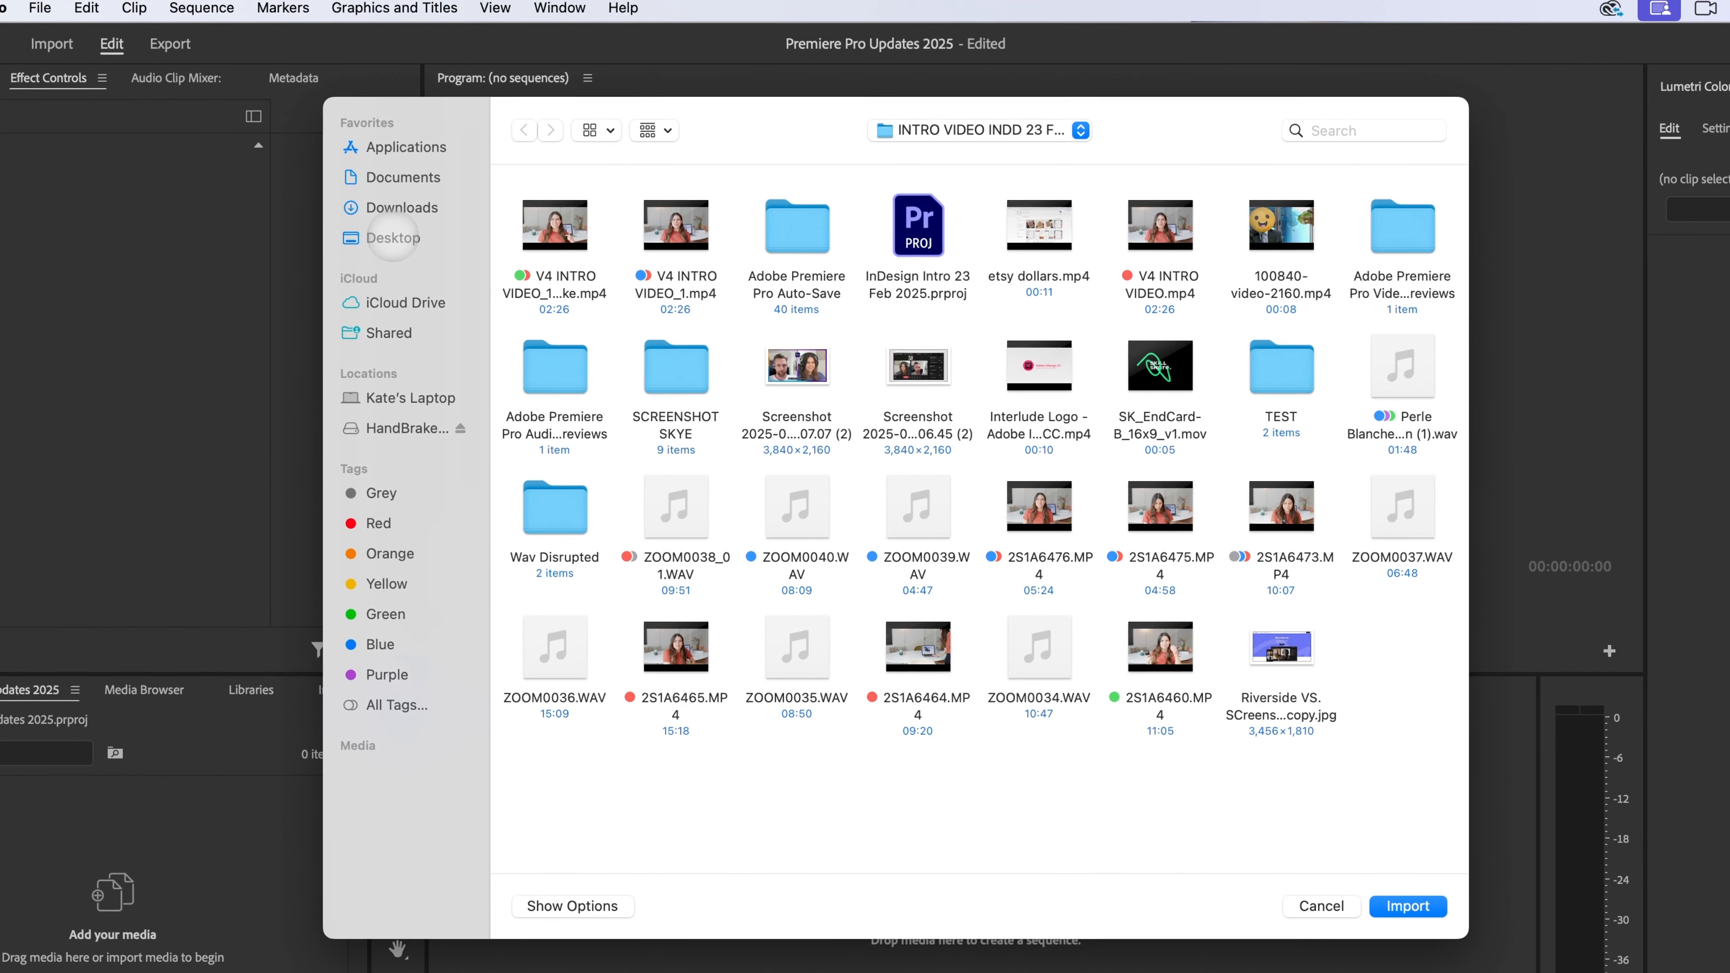
left_click(393, 238)
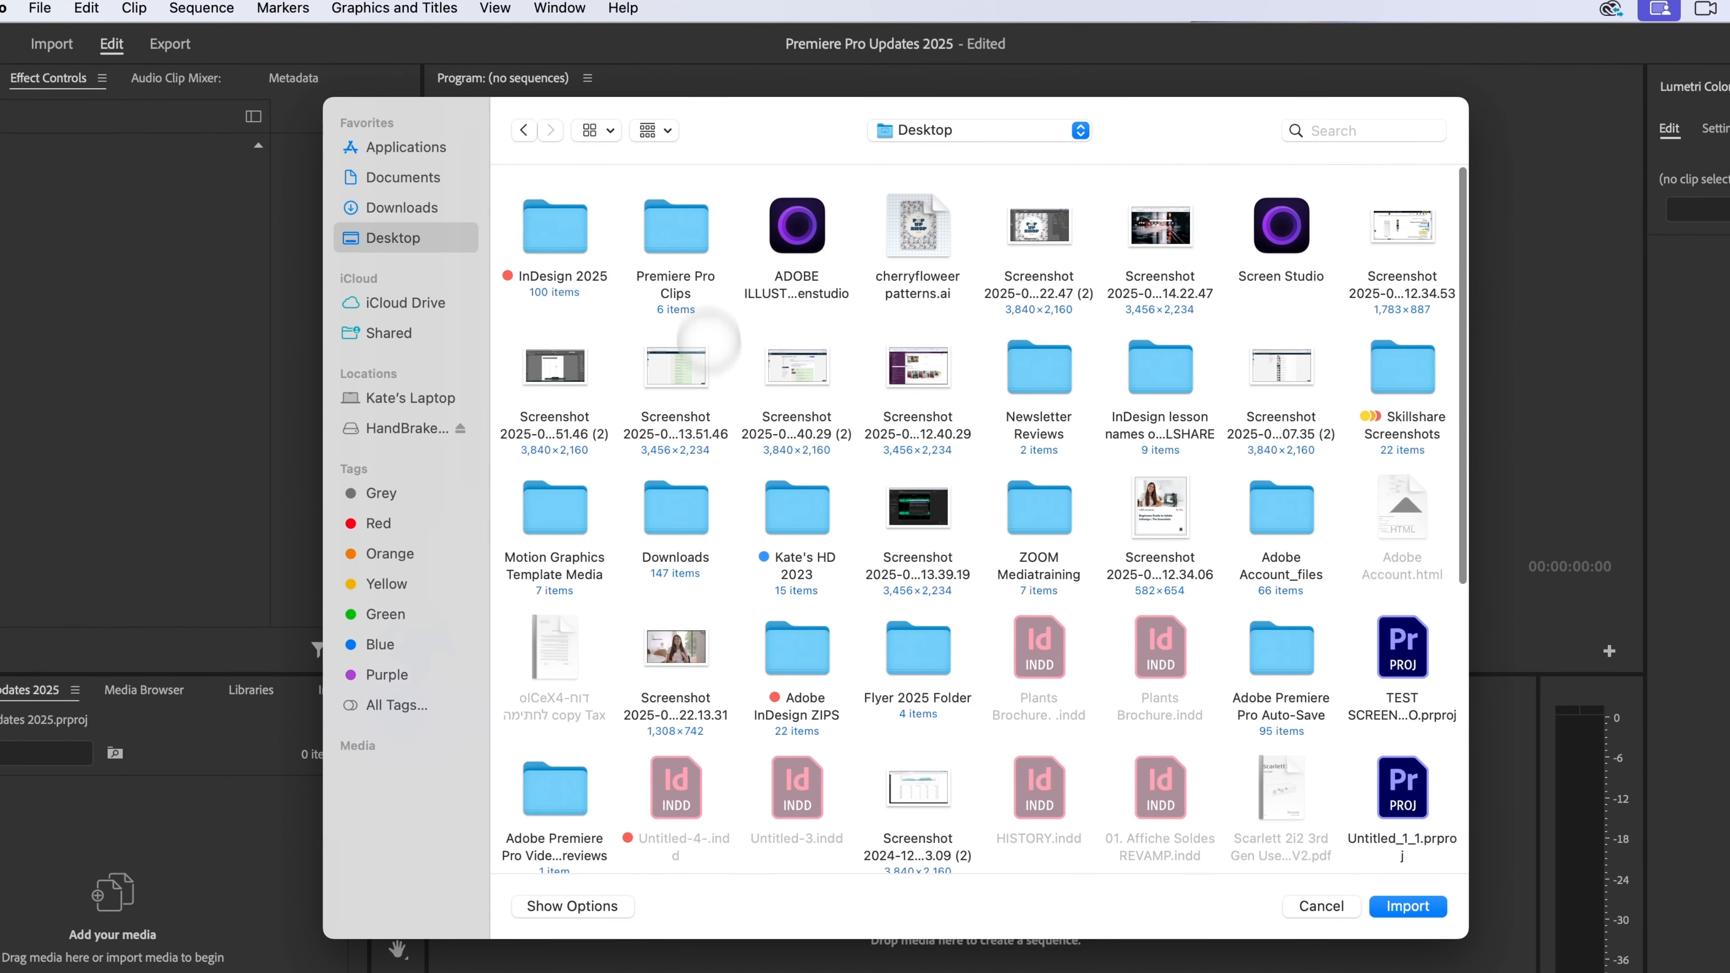
left_click(676, 229)
double_click(675, 225)
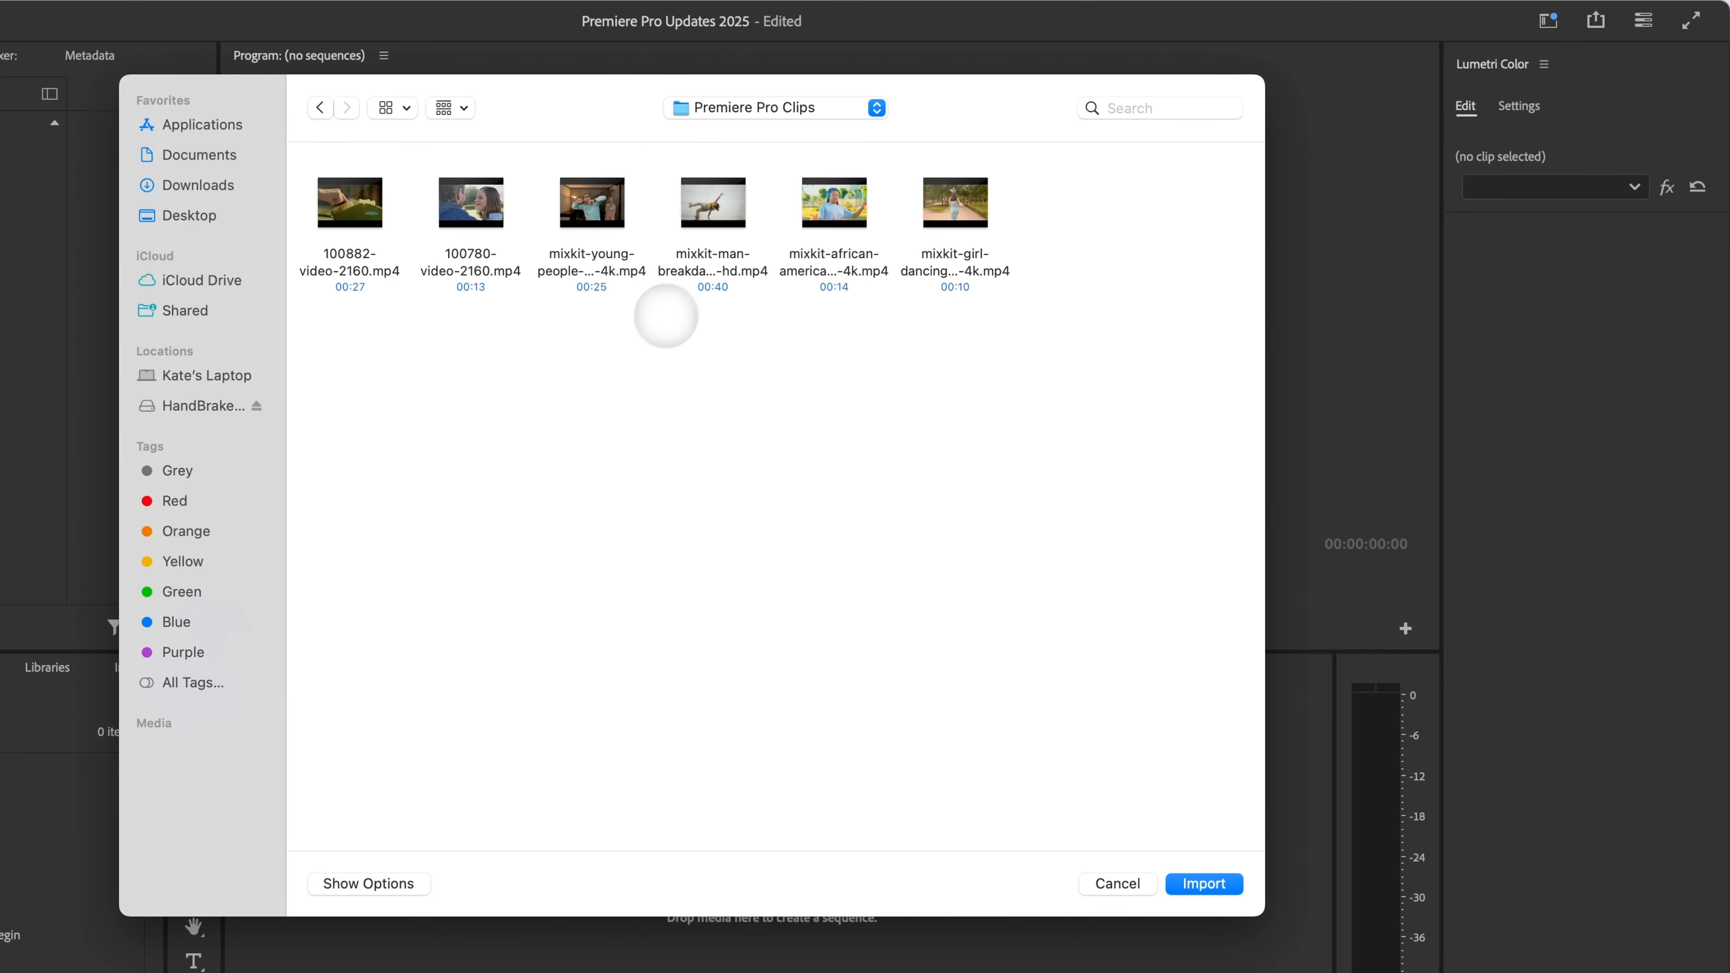
Step: Preview clips in the folder, then import the mixkit-man-breakdancing clip
left_click(575, 191)
key("space")
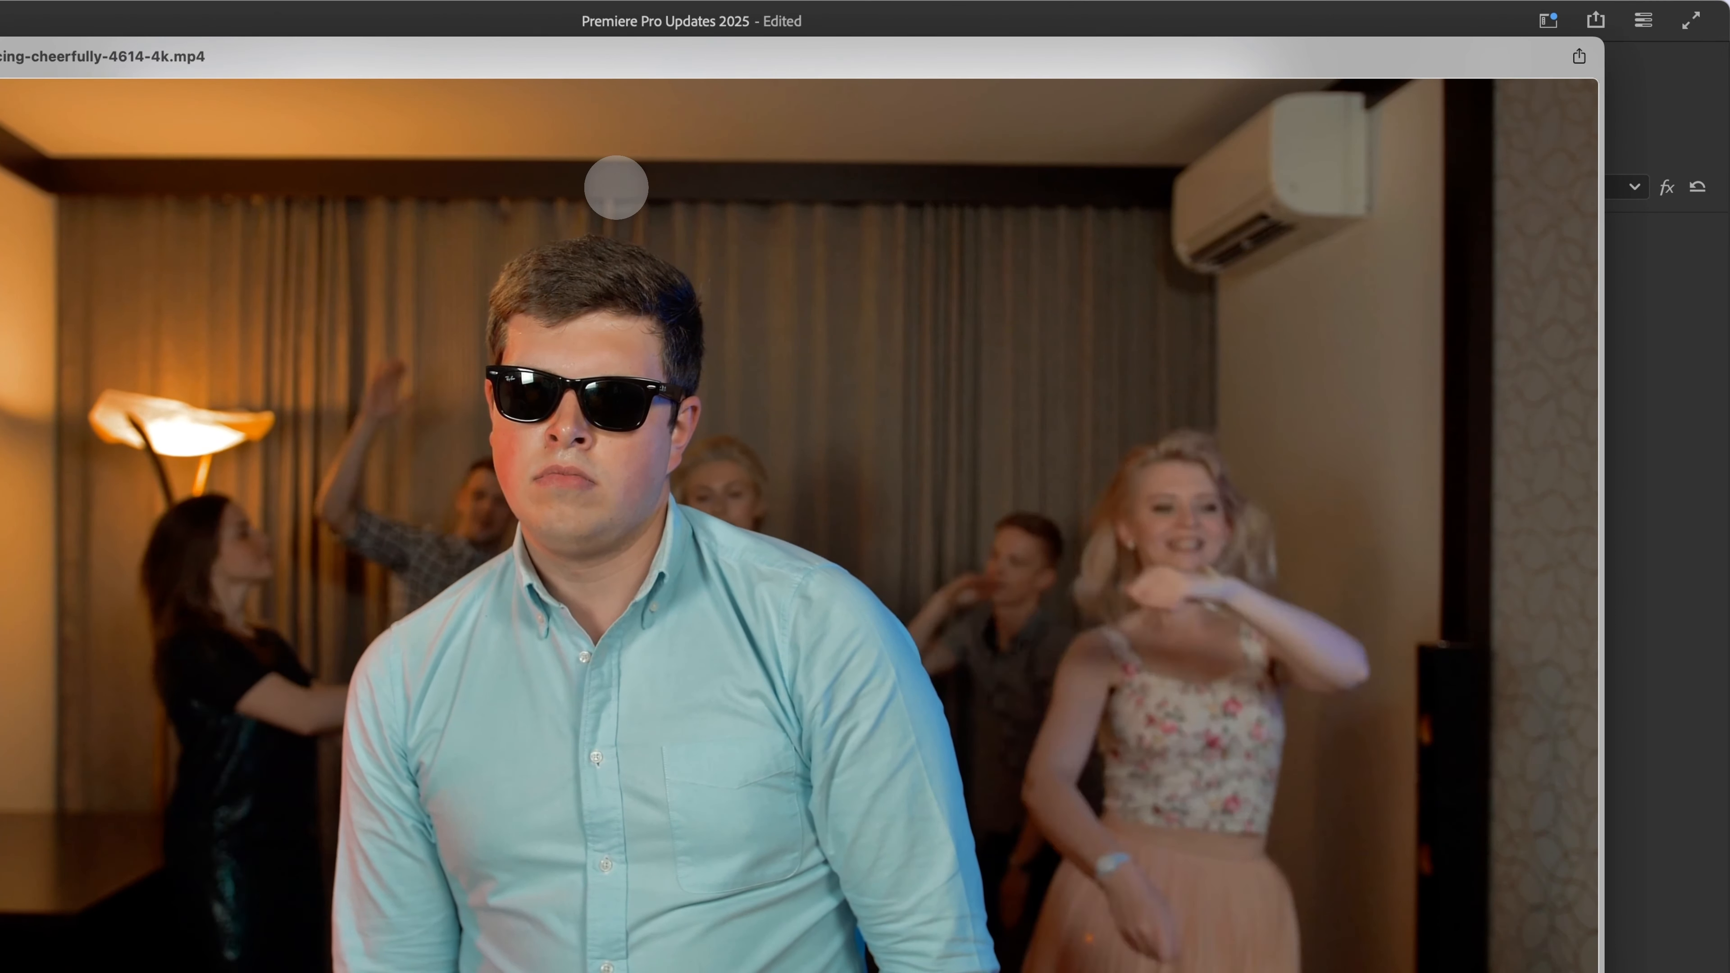
key("space")
left_click(860, 190)
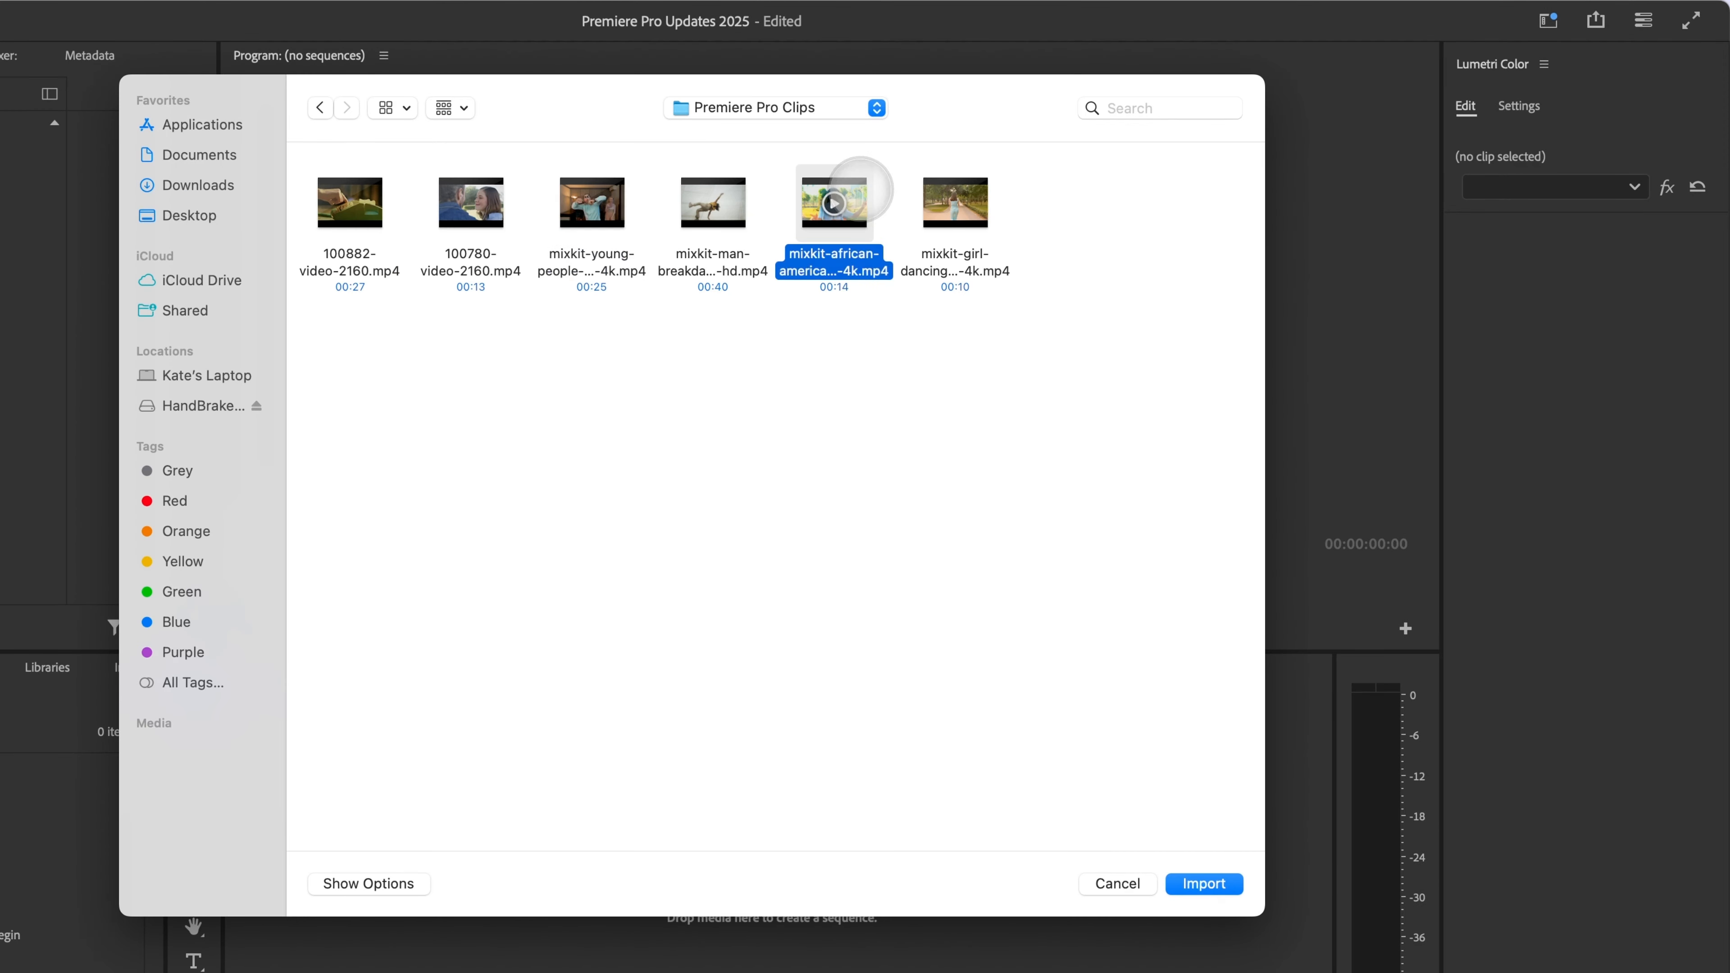
left_click(739, 196)
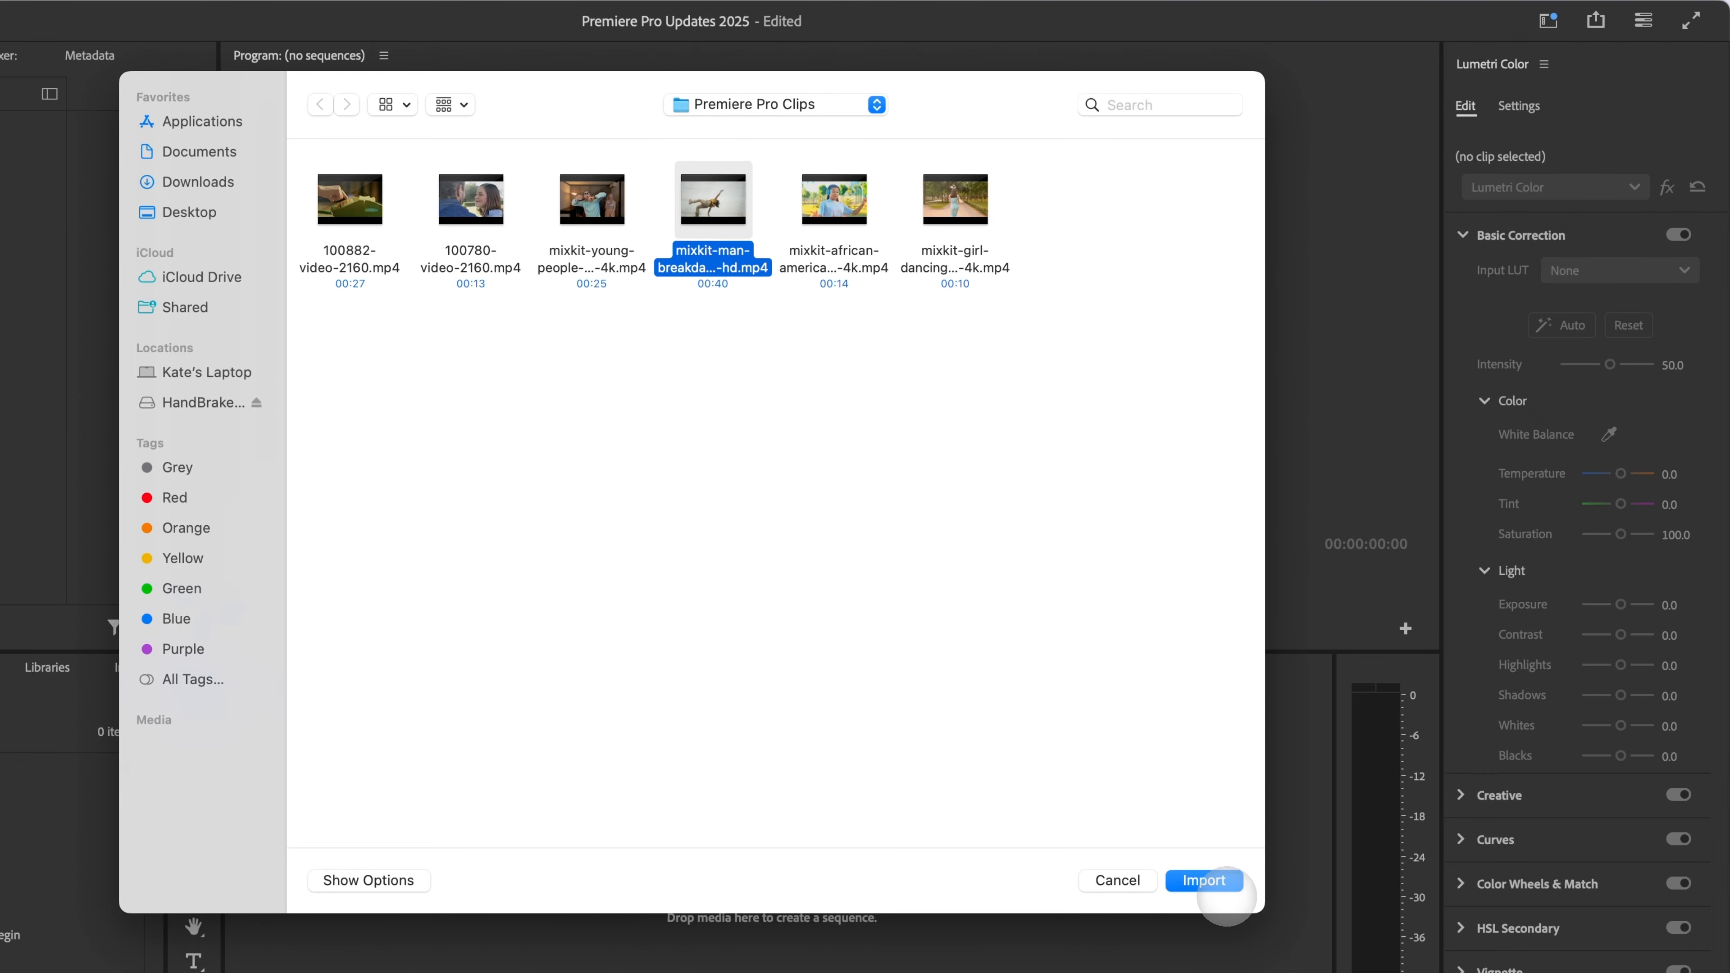
left_click(1223, 889)
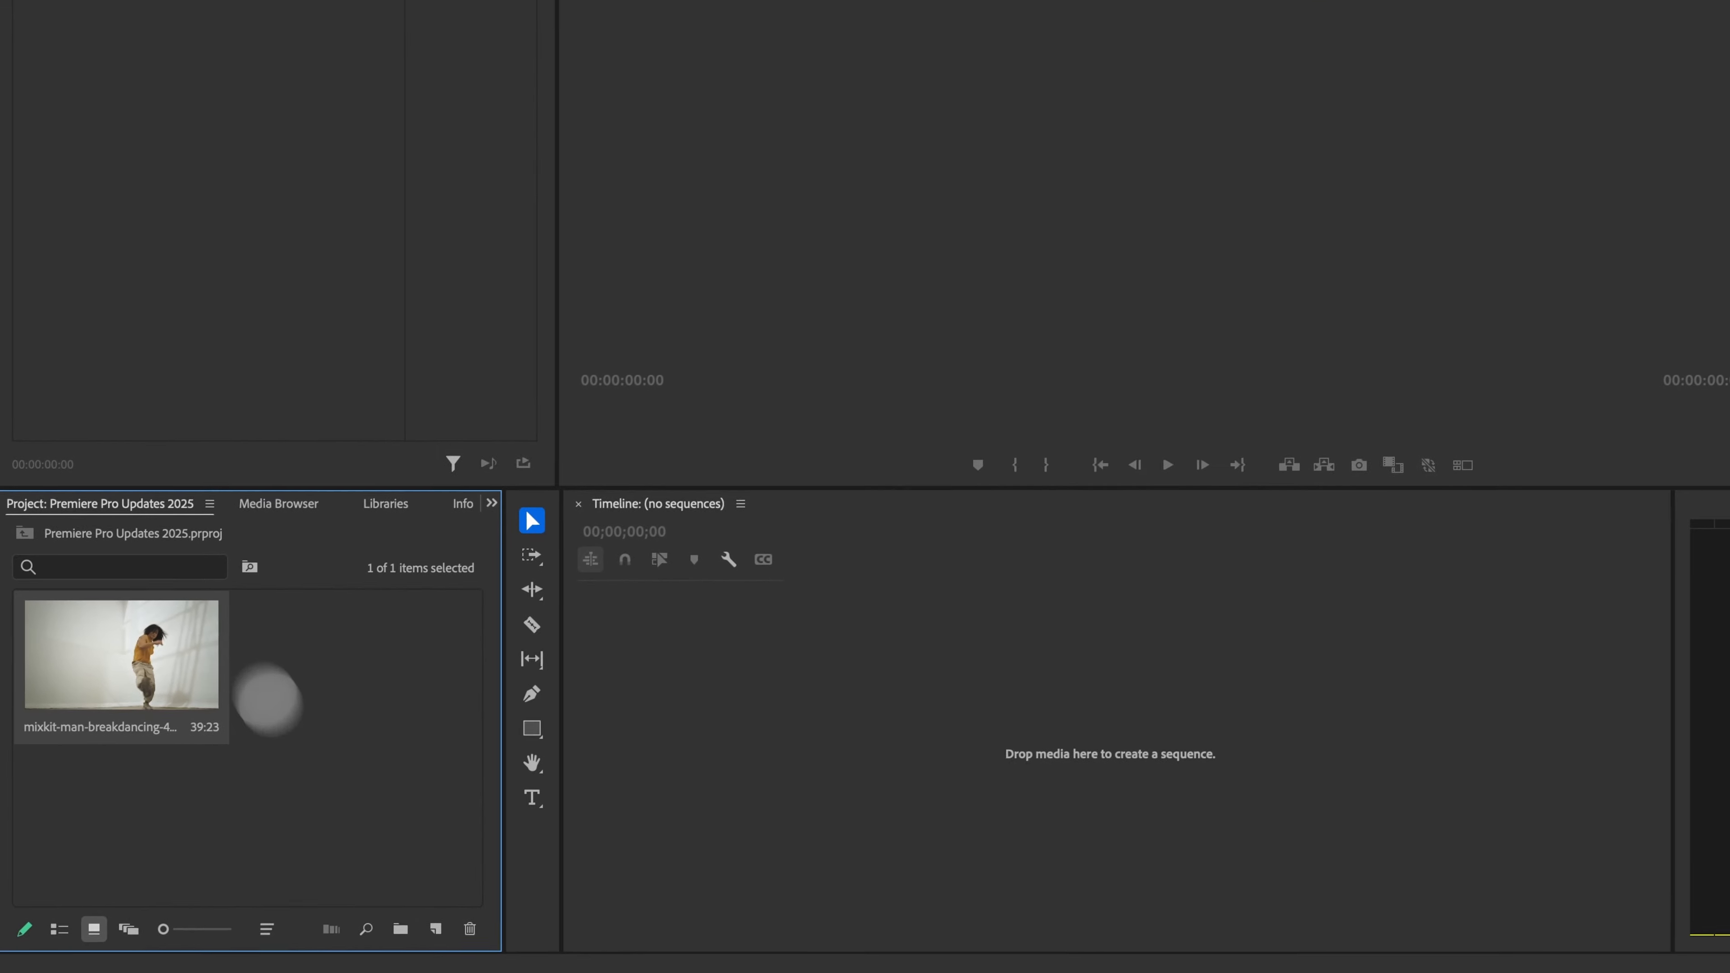
Step: Create a new sequence from the breakdancing clip
left_click(366, 962)
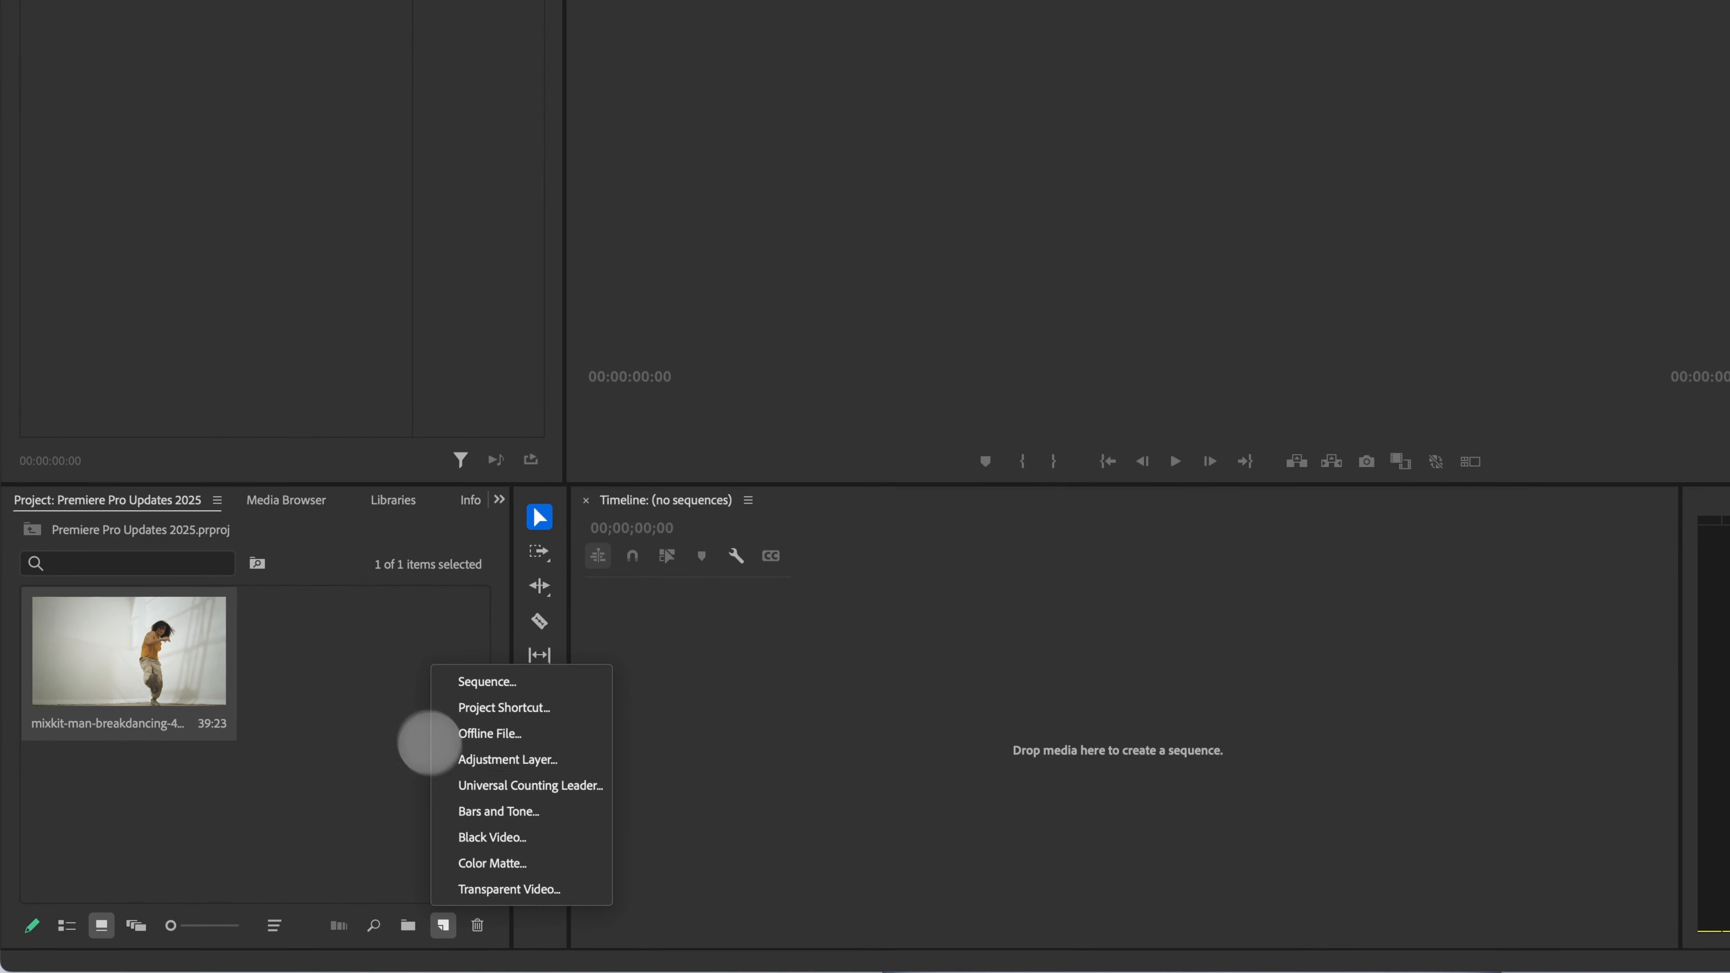
left_click(300, 689)
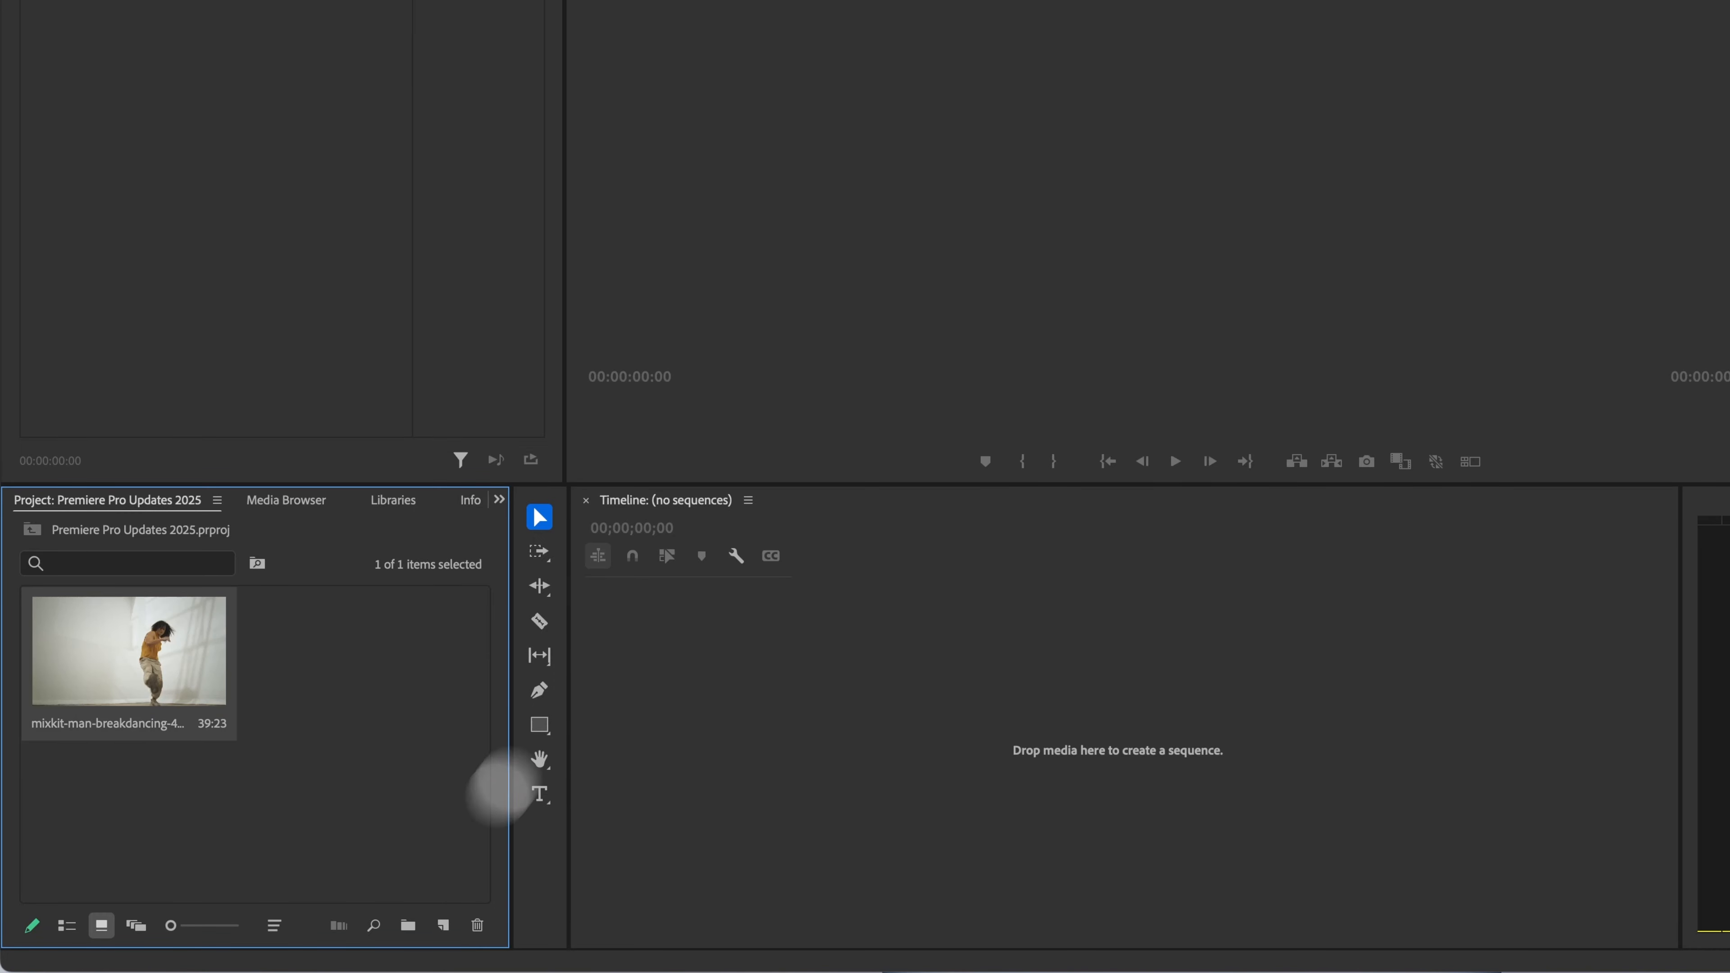
left_click_drag(130, 651, 445, 925)
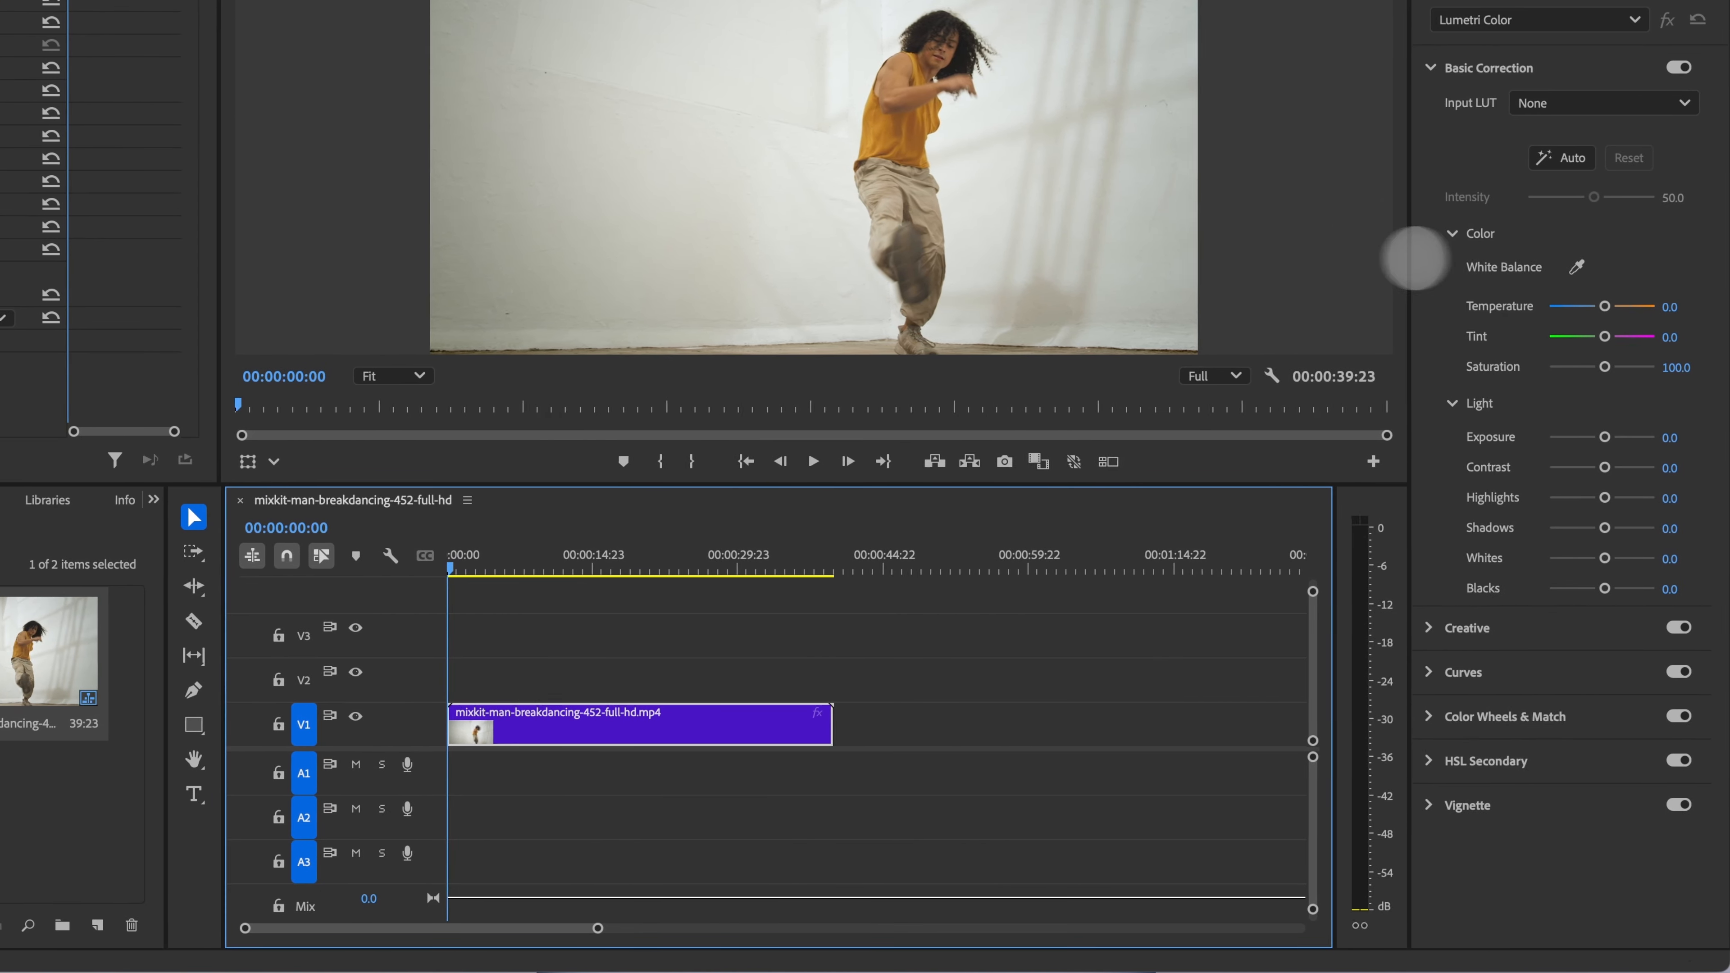
Step: Open What's New from the Home screen, close it and return to Edit
left_click_drag(1415, 257, 1338, 262)
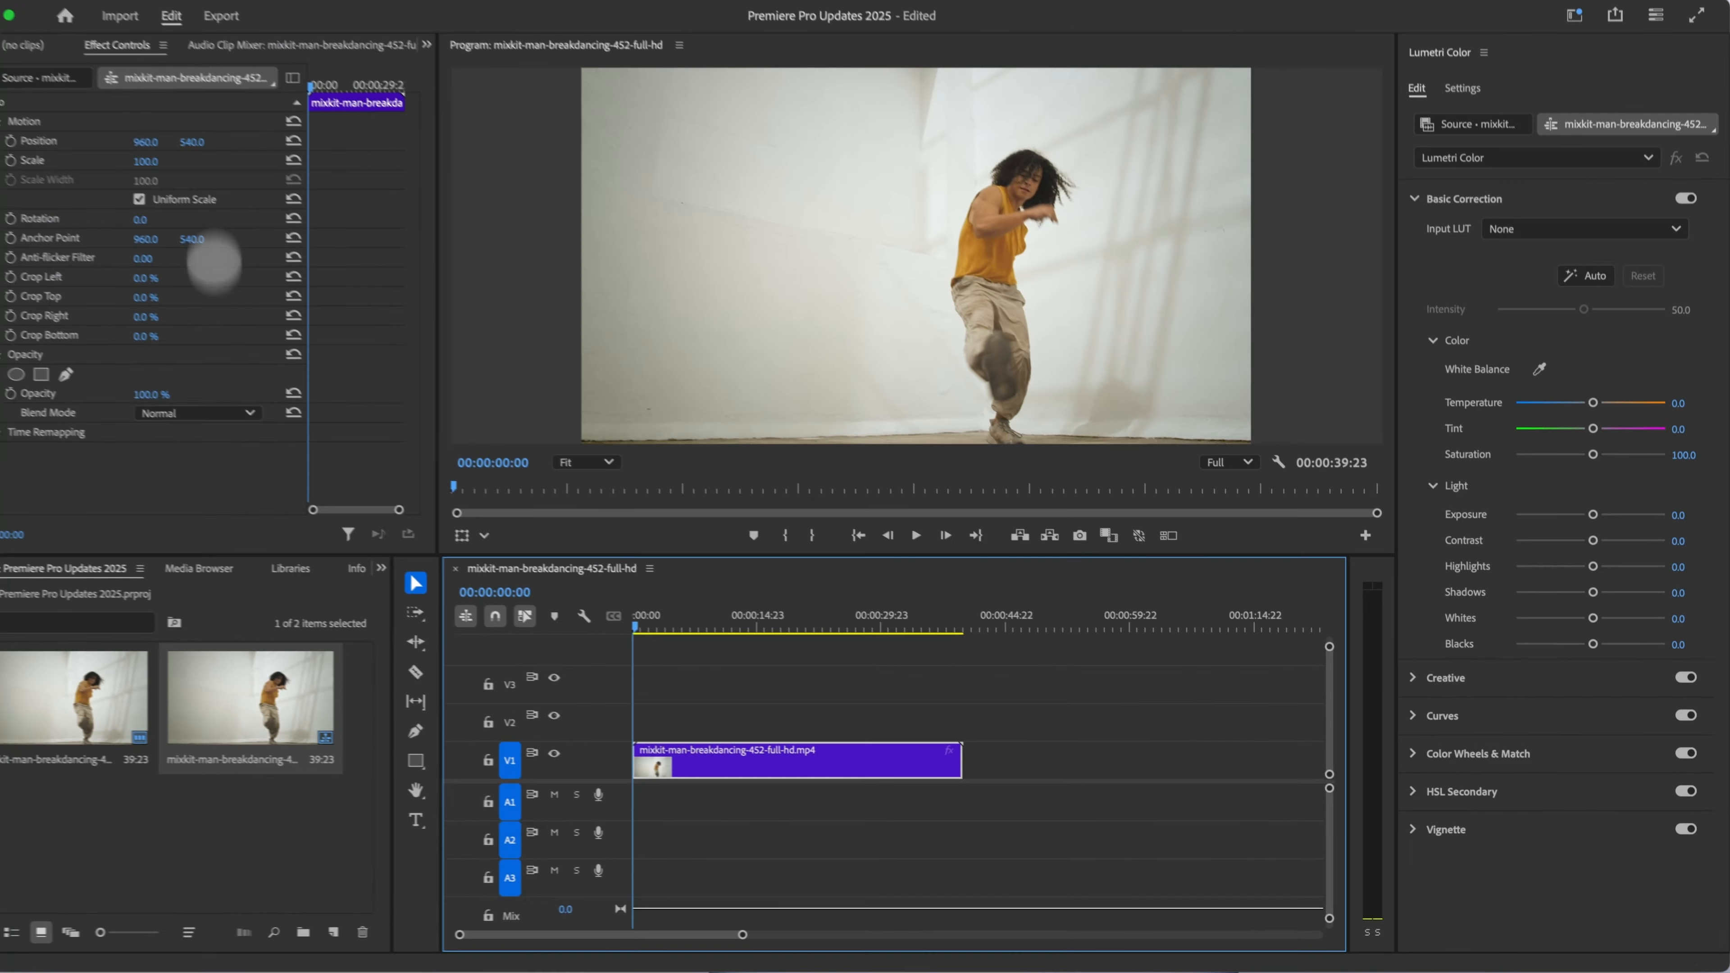
left_click(107, 40)
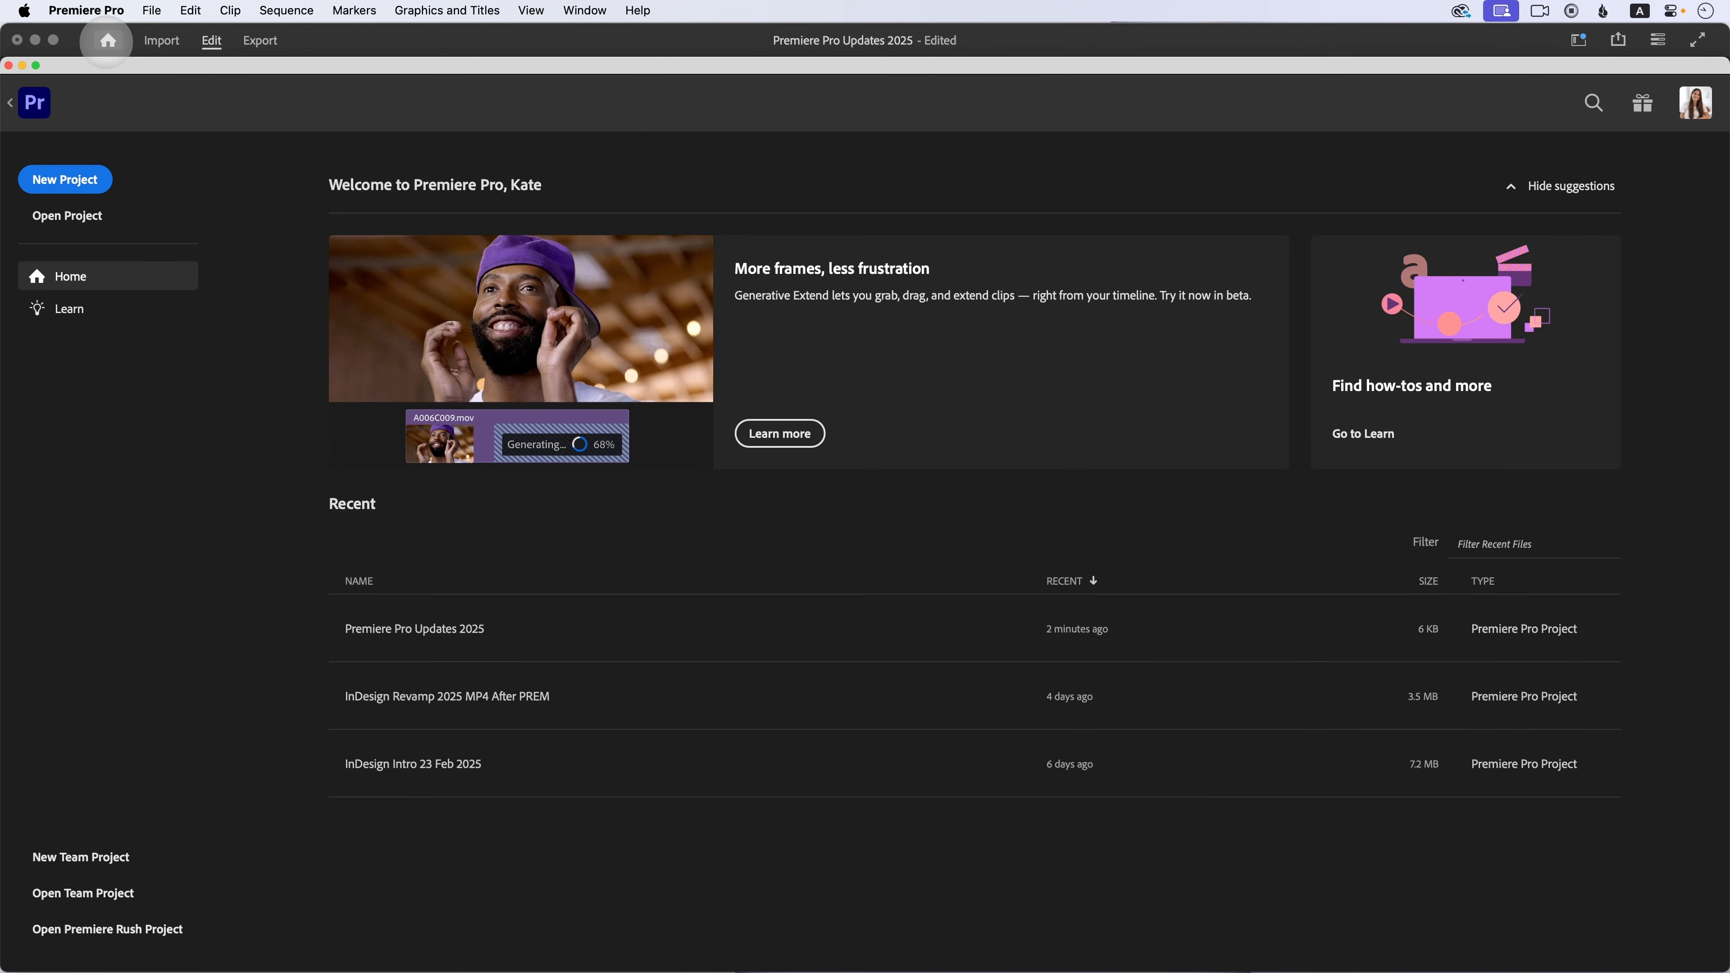
left_click(1643, 103)
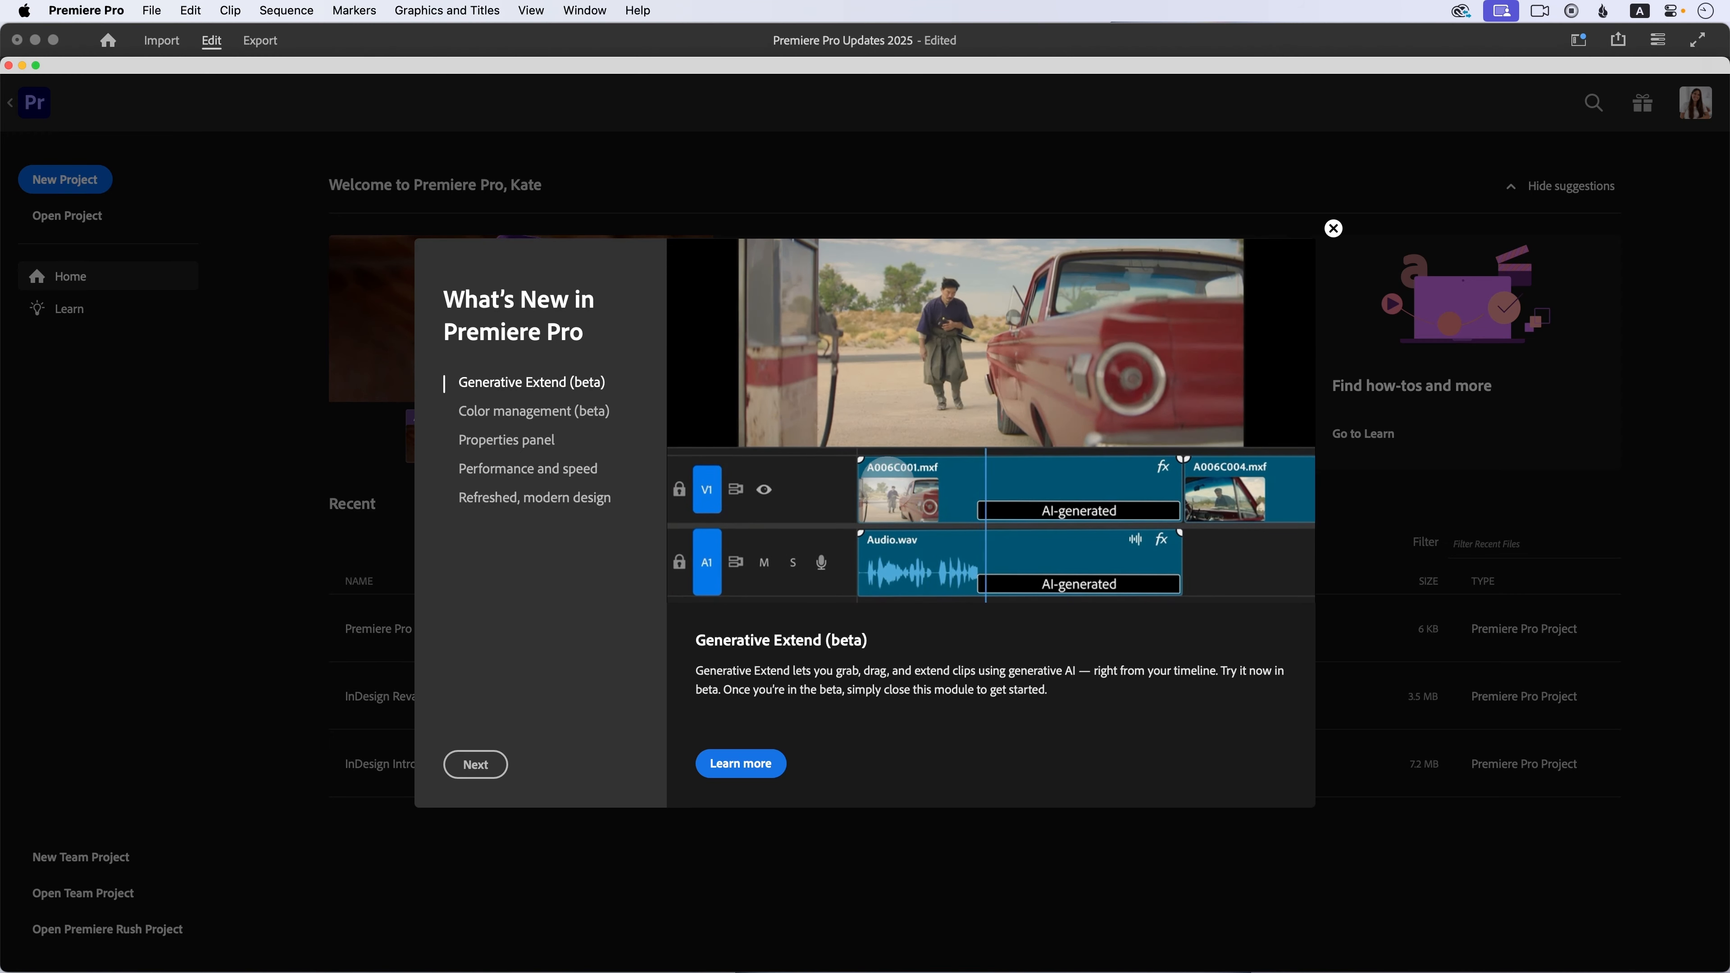
left_click(1333, 229)
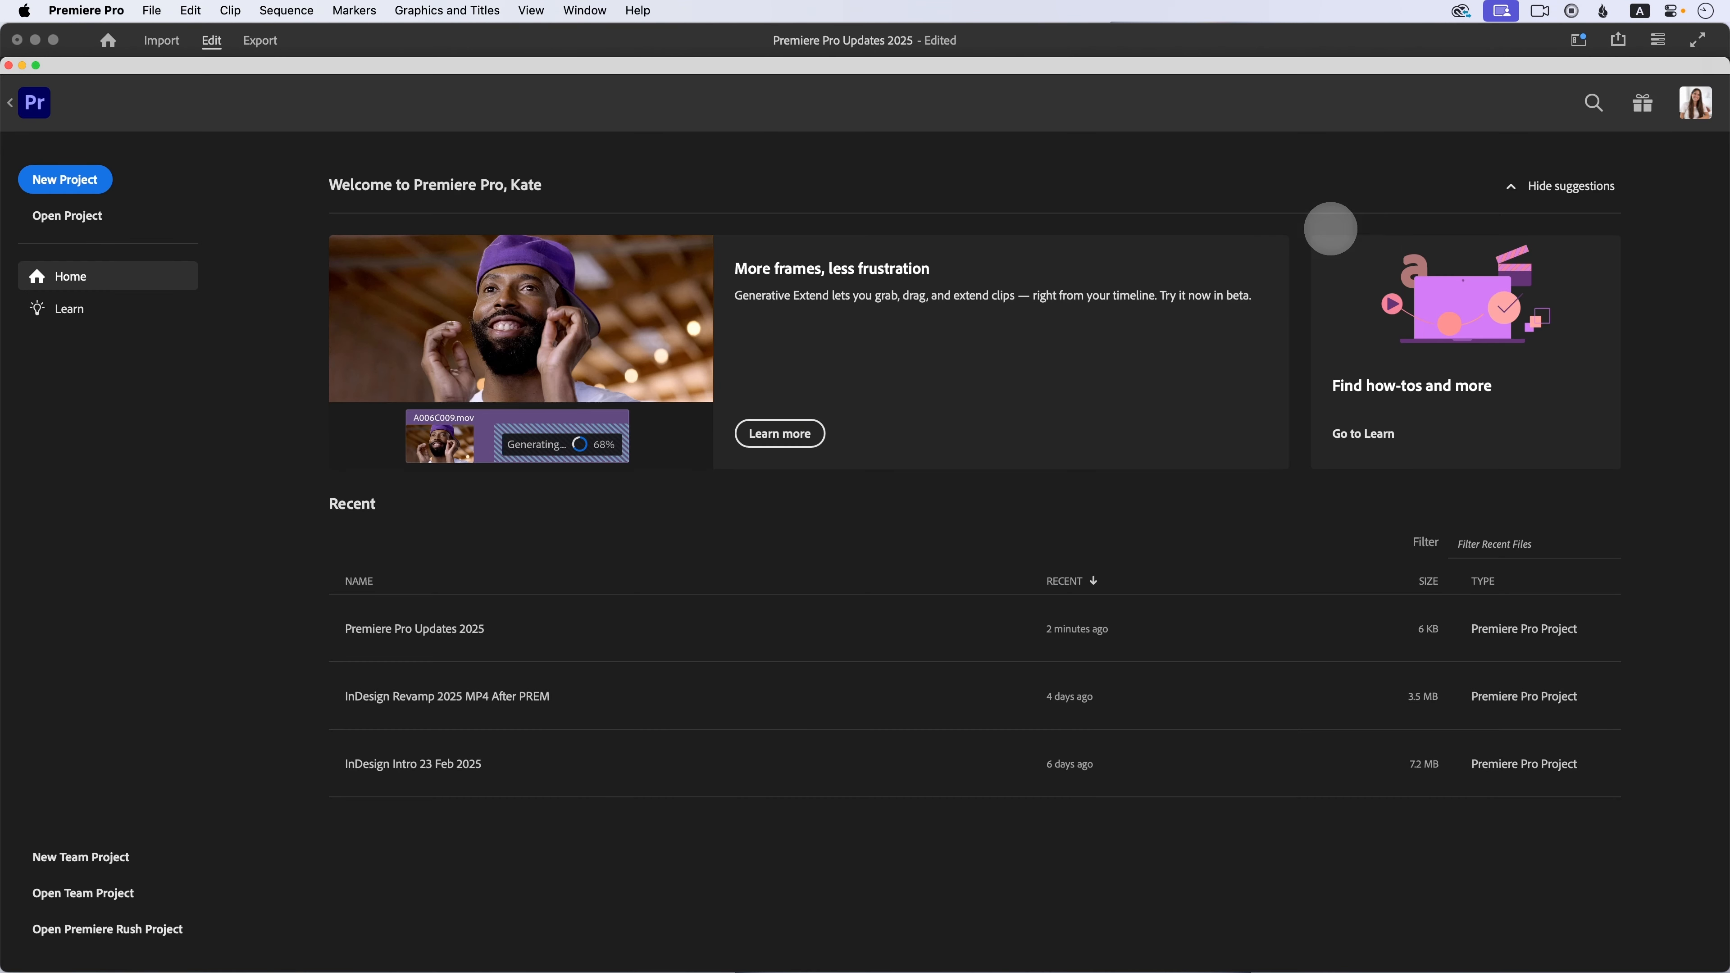
left_click(208, 43)
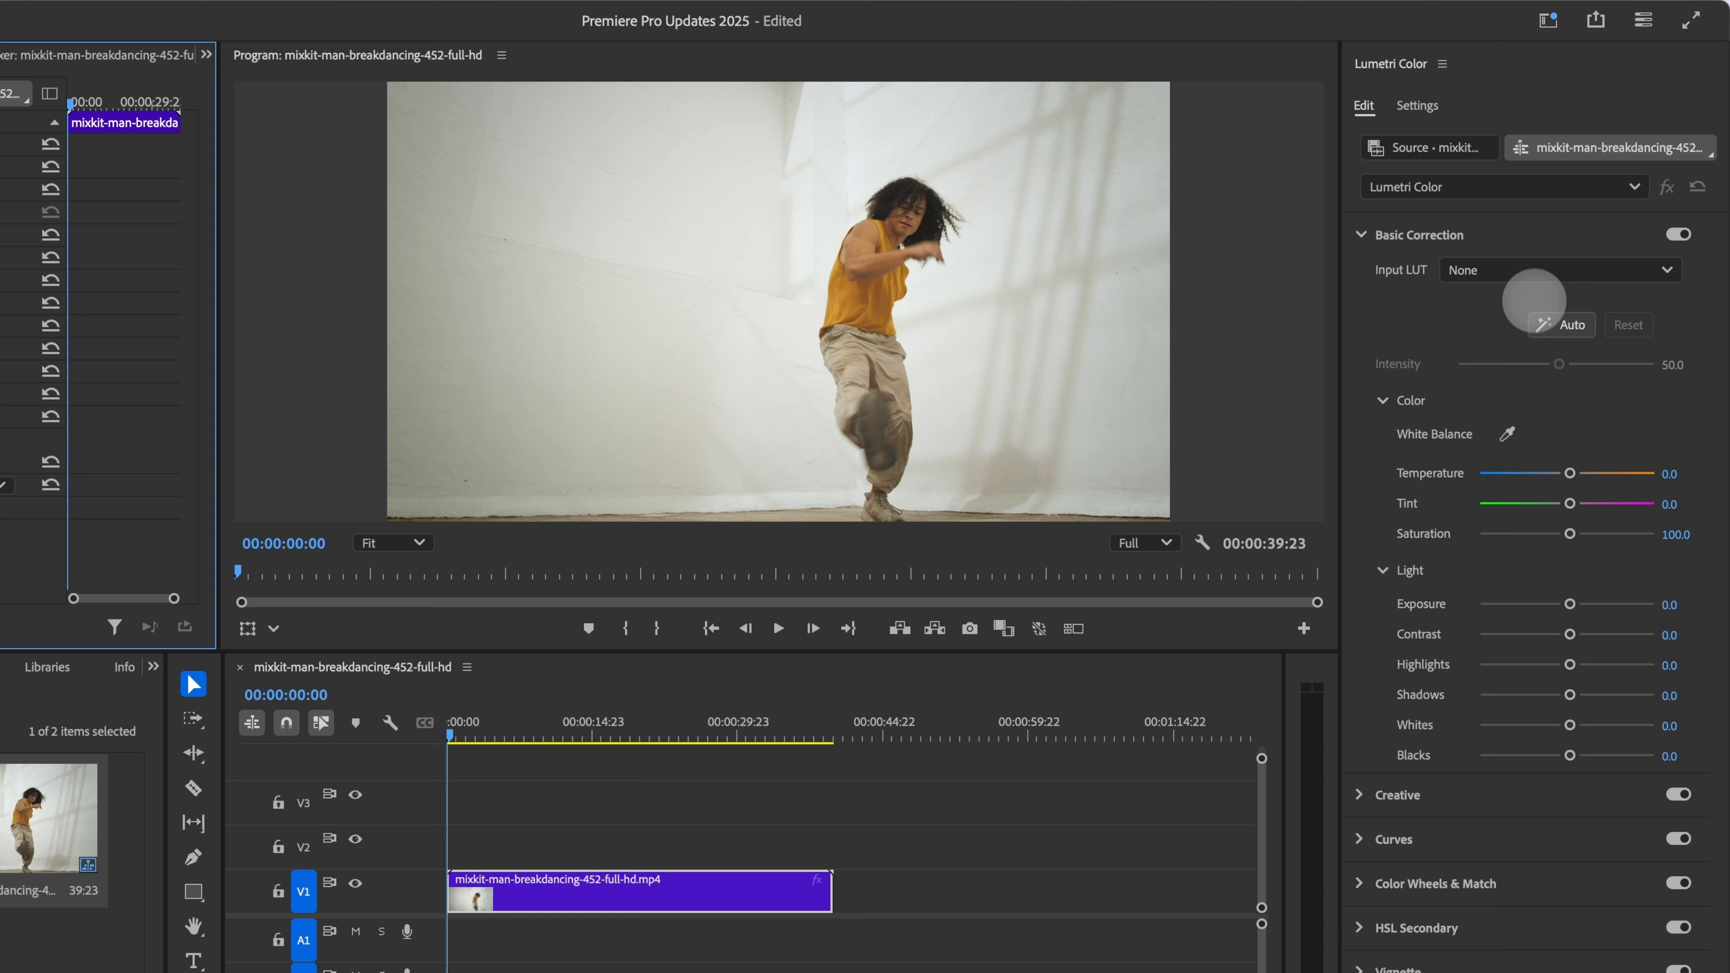
Step: Apply Auto Basic Correction to the clip and move the playhead to 00:00:23:07
left_click(1572, 325)
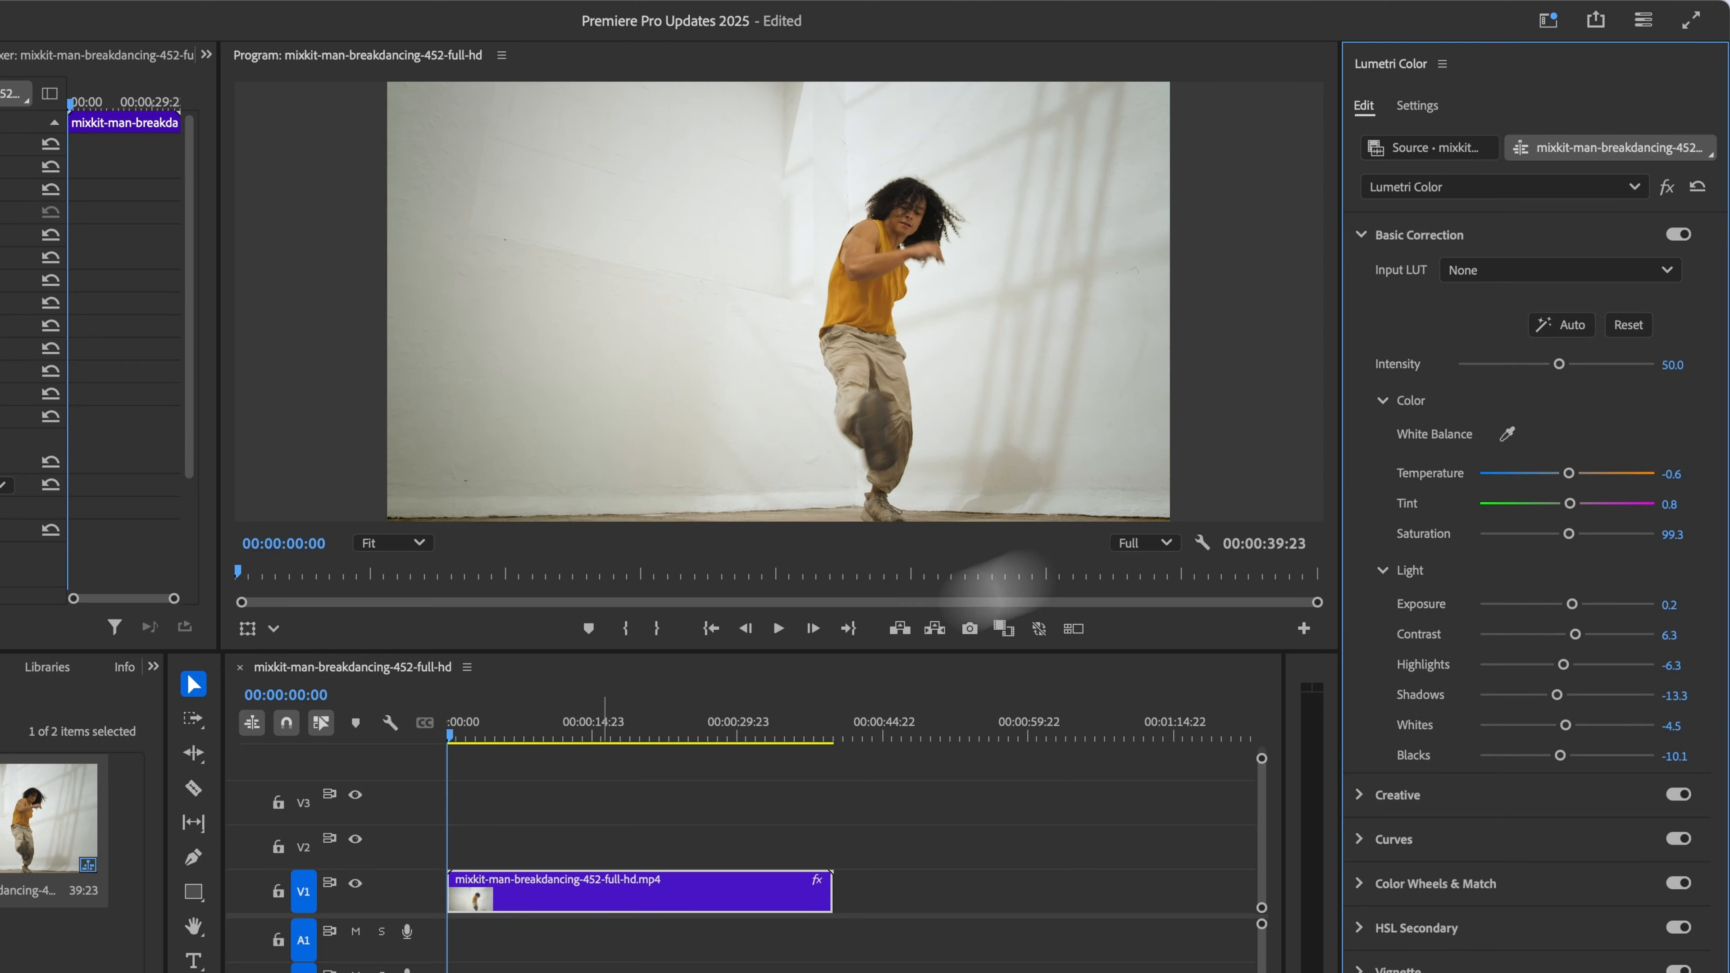
left_click(448, 735)
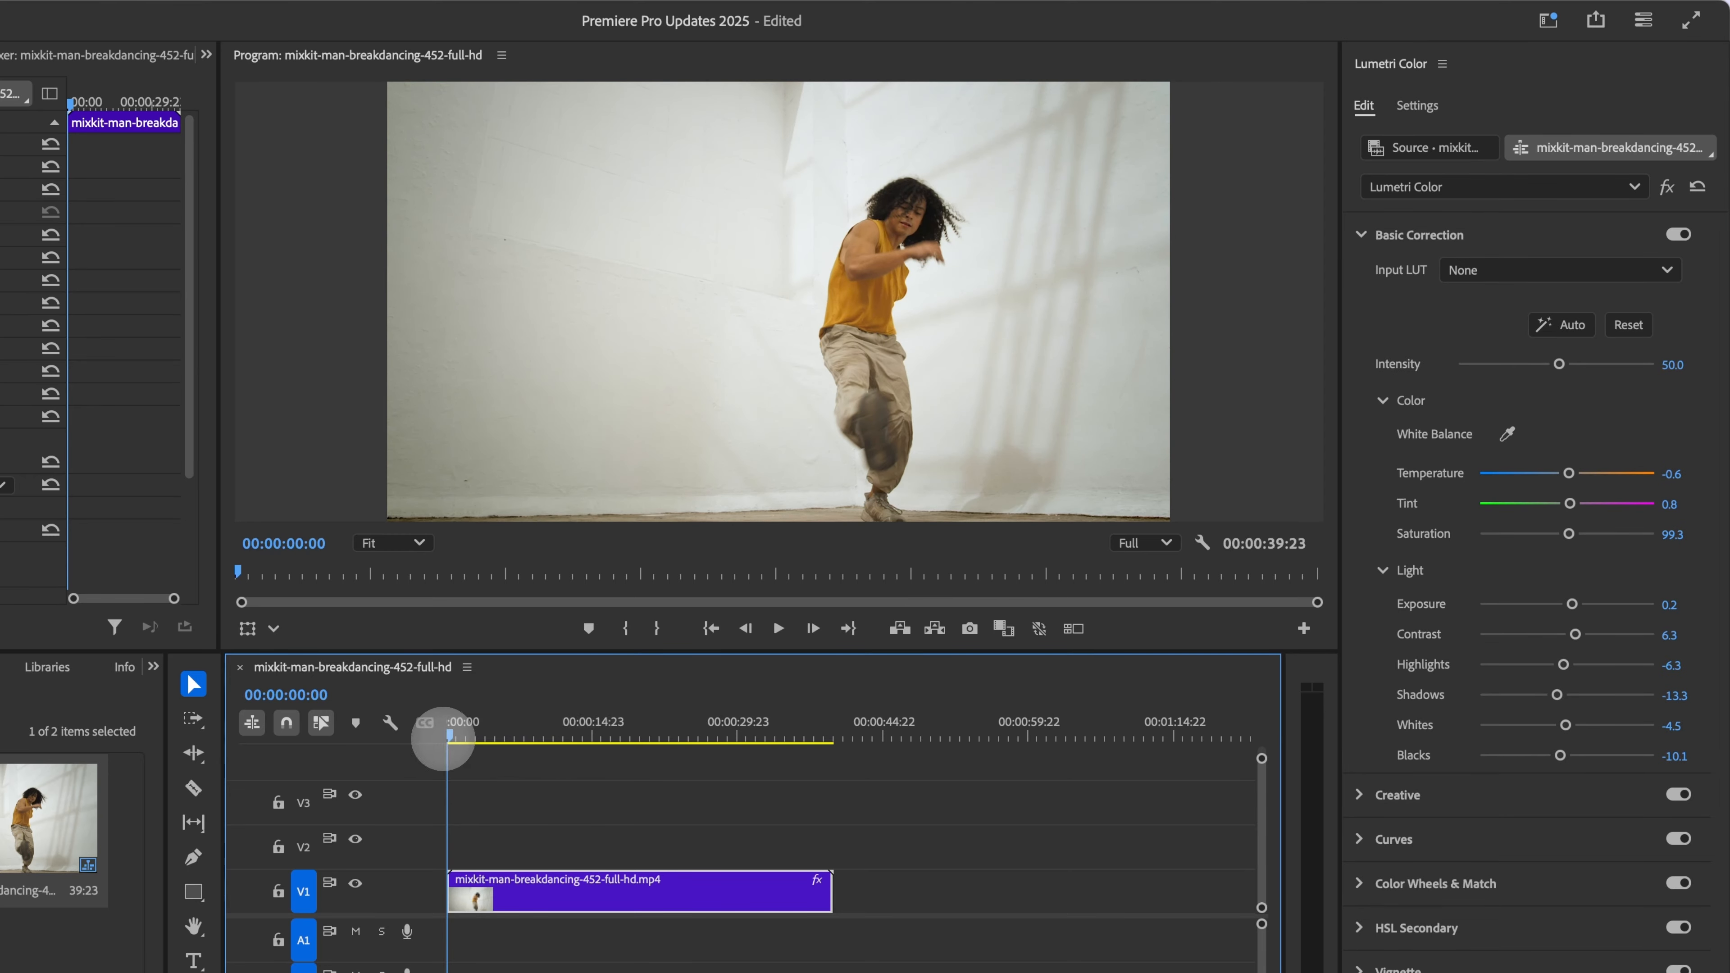
left_click_drag(436, 734, 672, 734)
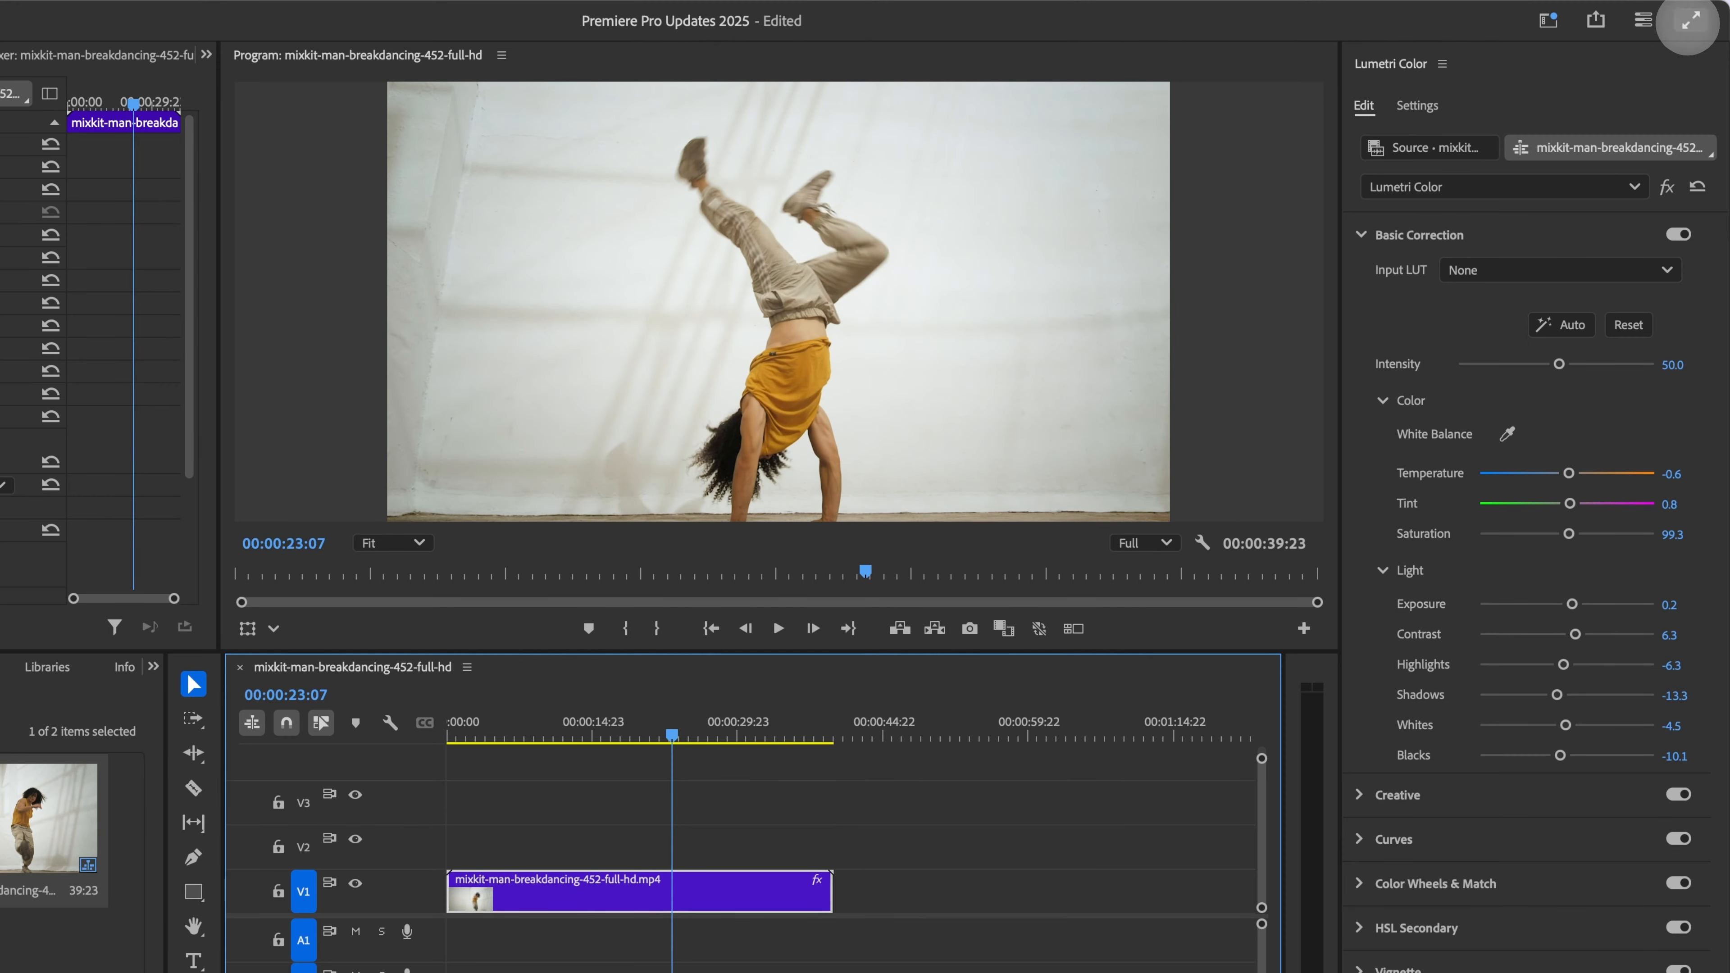
Step: Preview the frame full screen, then reset and reapply Auto Basic Correction
left_click(1692, 19)
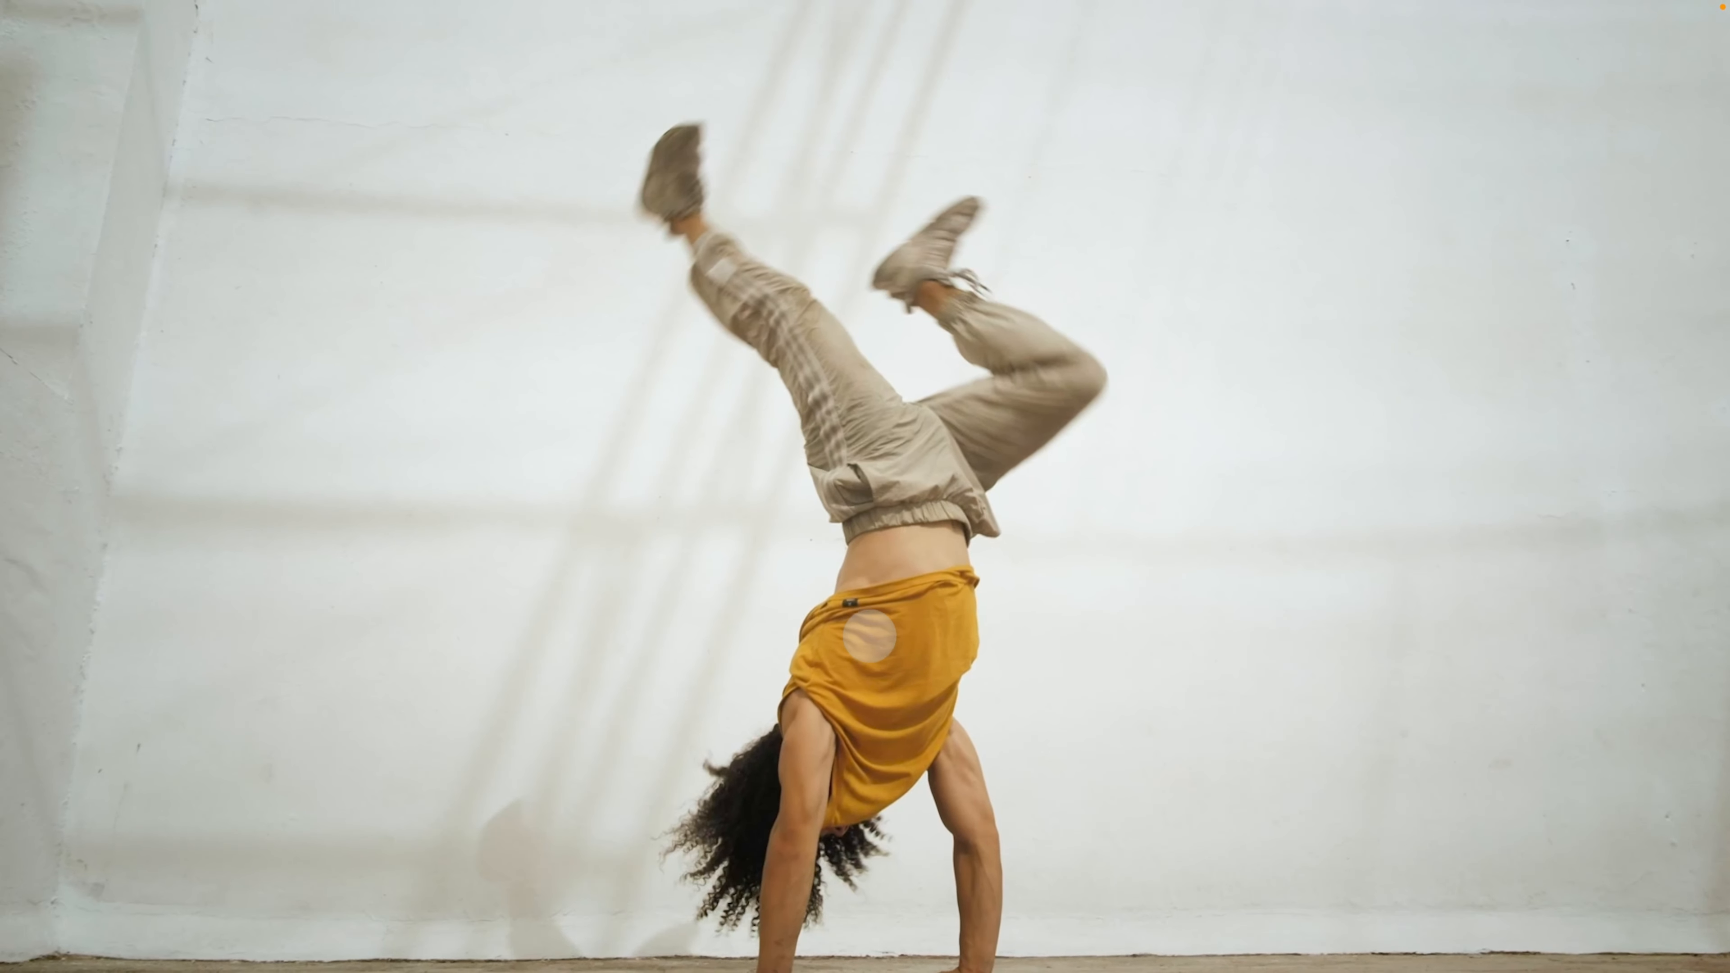
key("Escape")
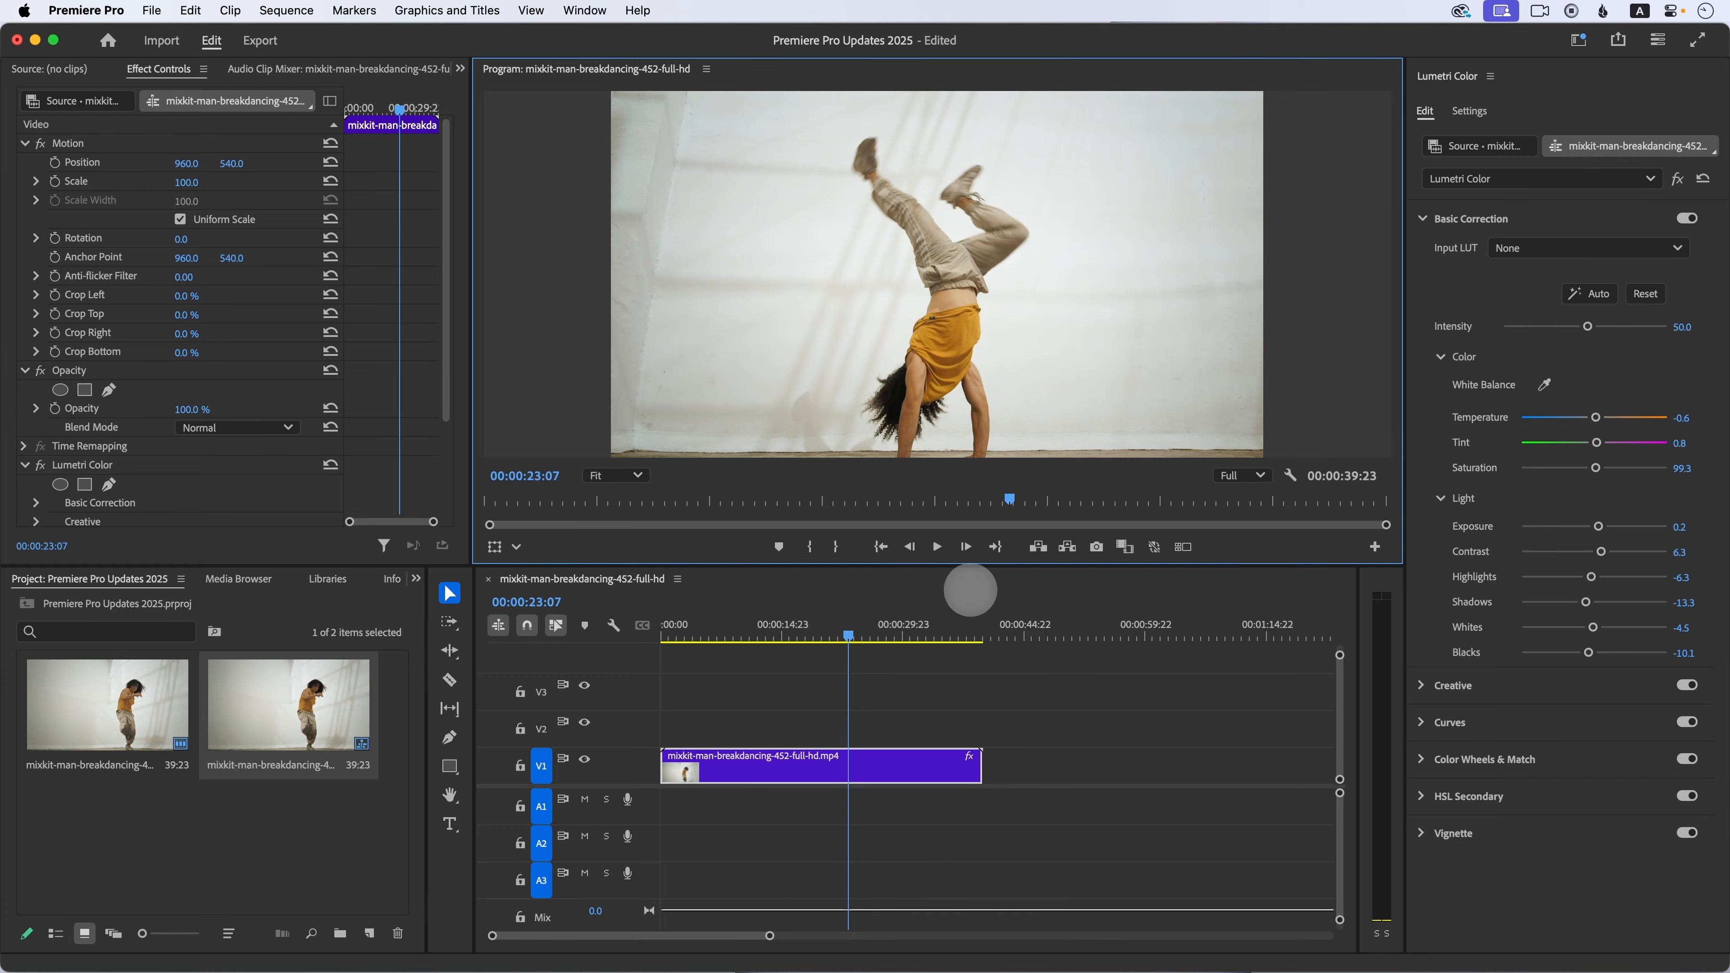
left_click(1645, 293)
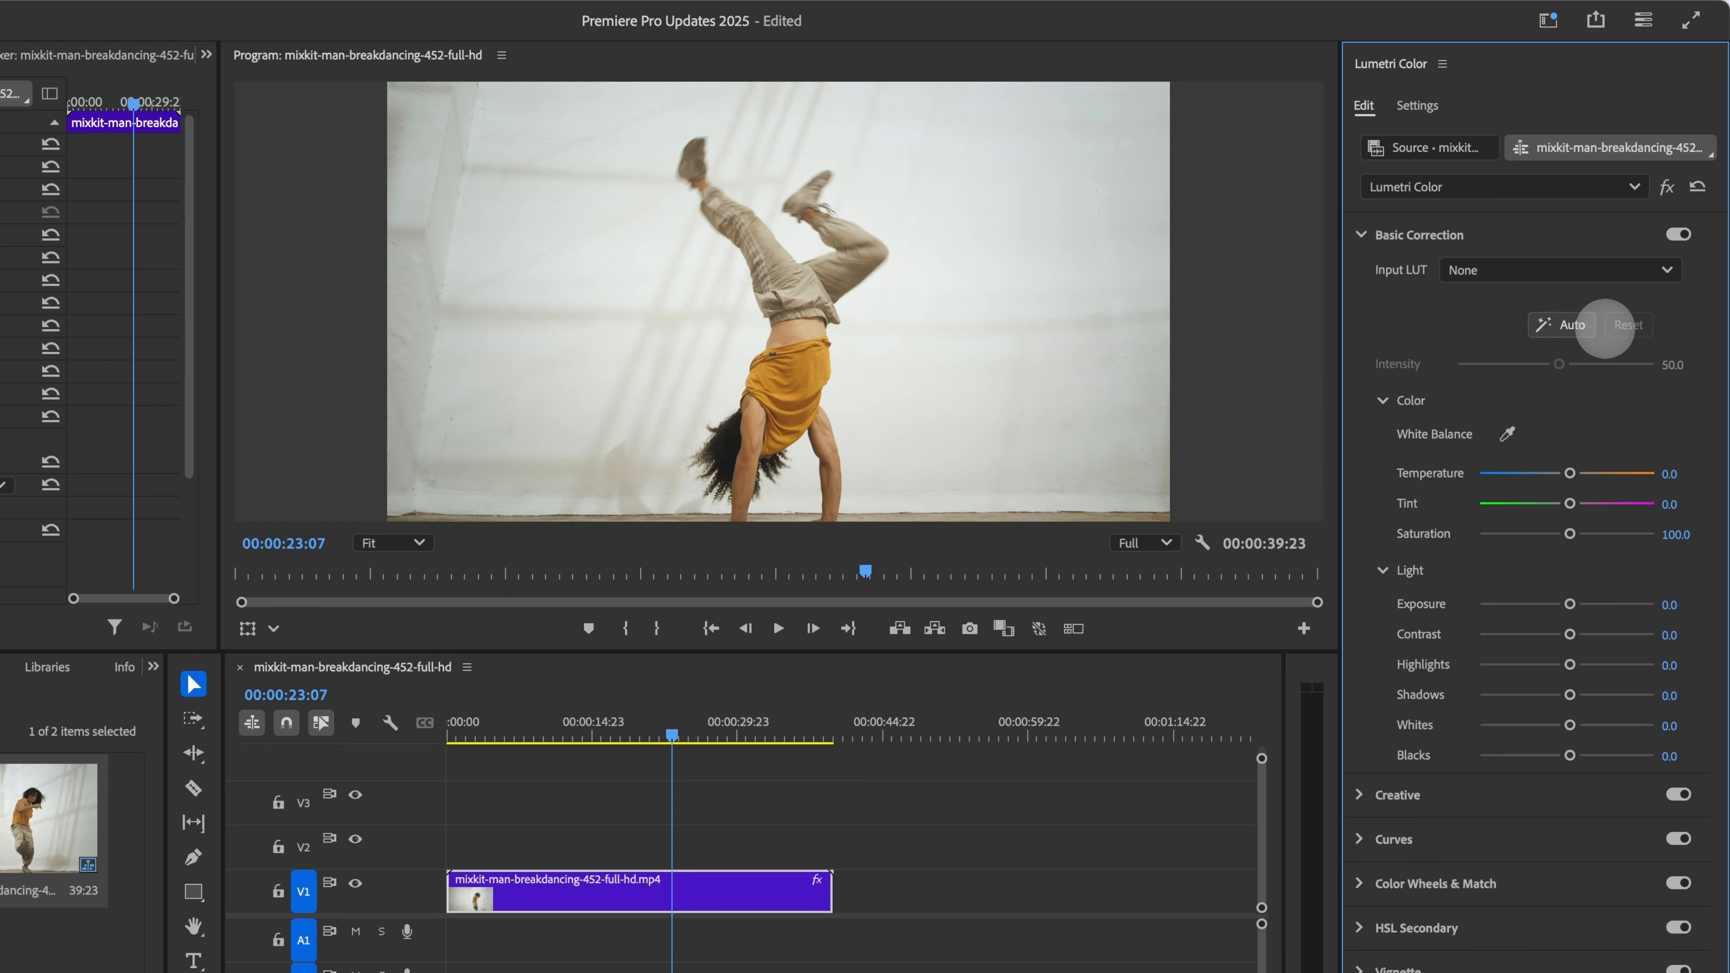
left_click(1578, 326)
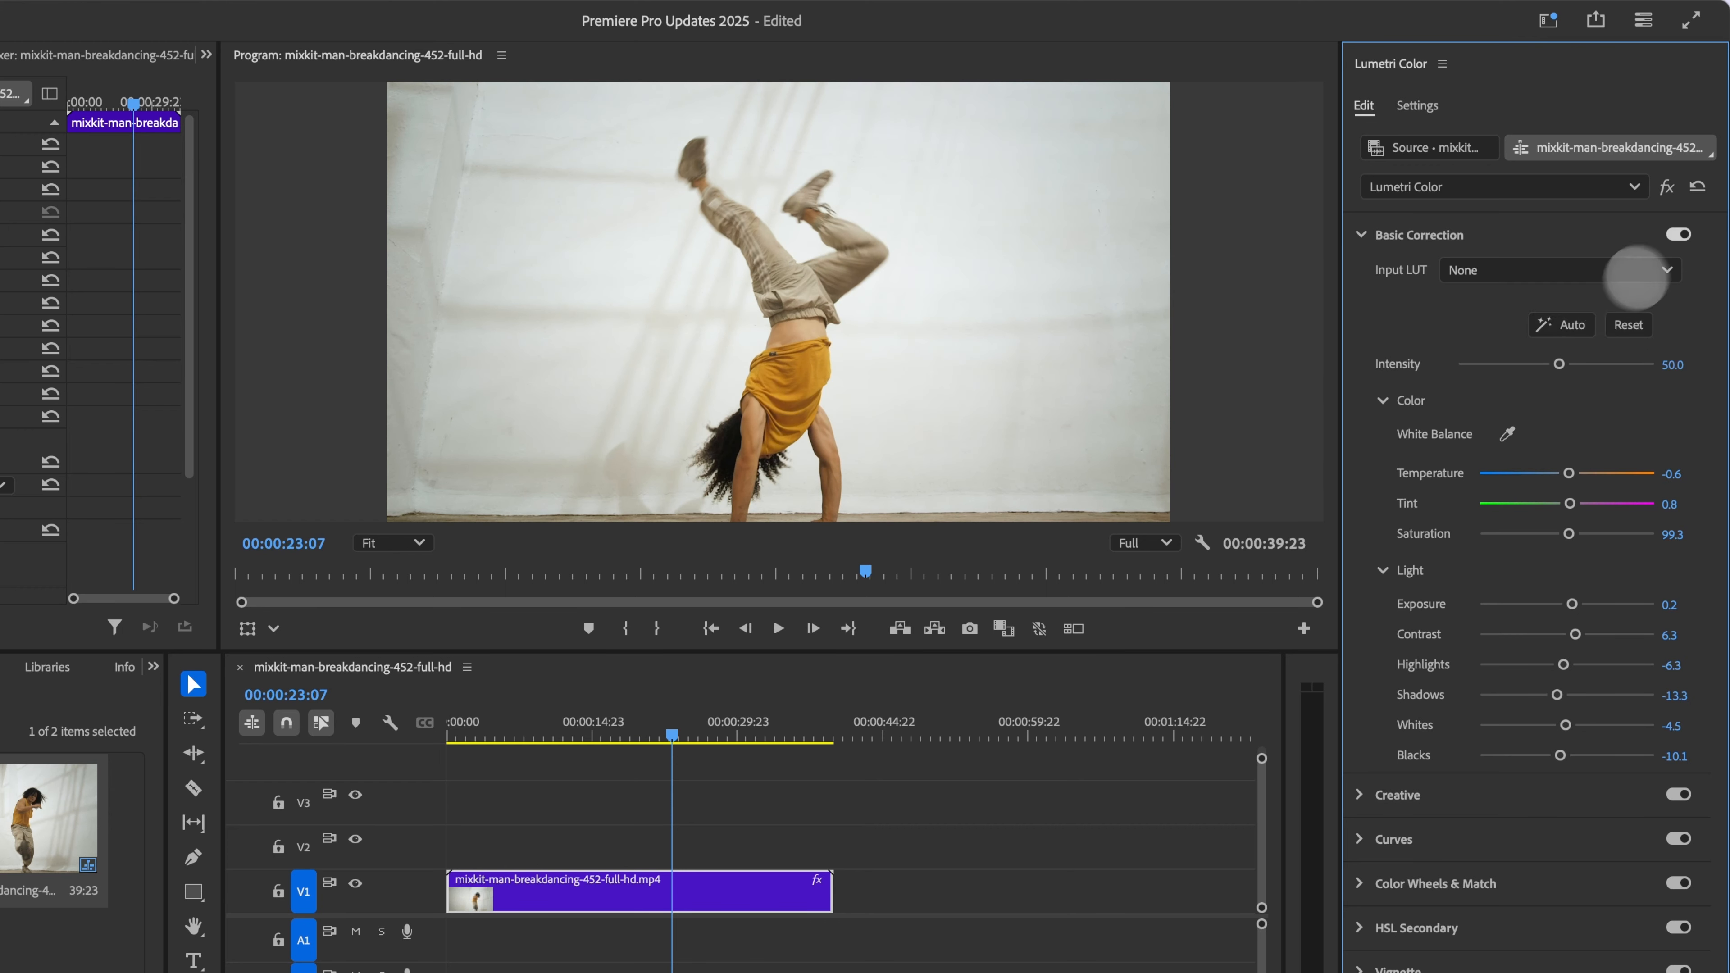
Step: Toggle Basic Correction off and on to compare the clip before and after correction
left_click(1678, 234)
left_click(1679, 234)
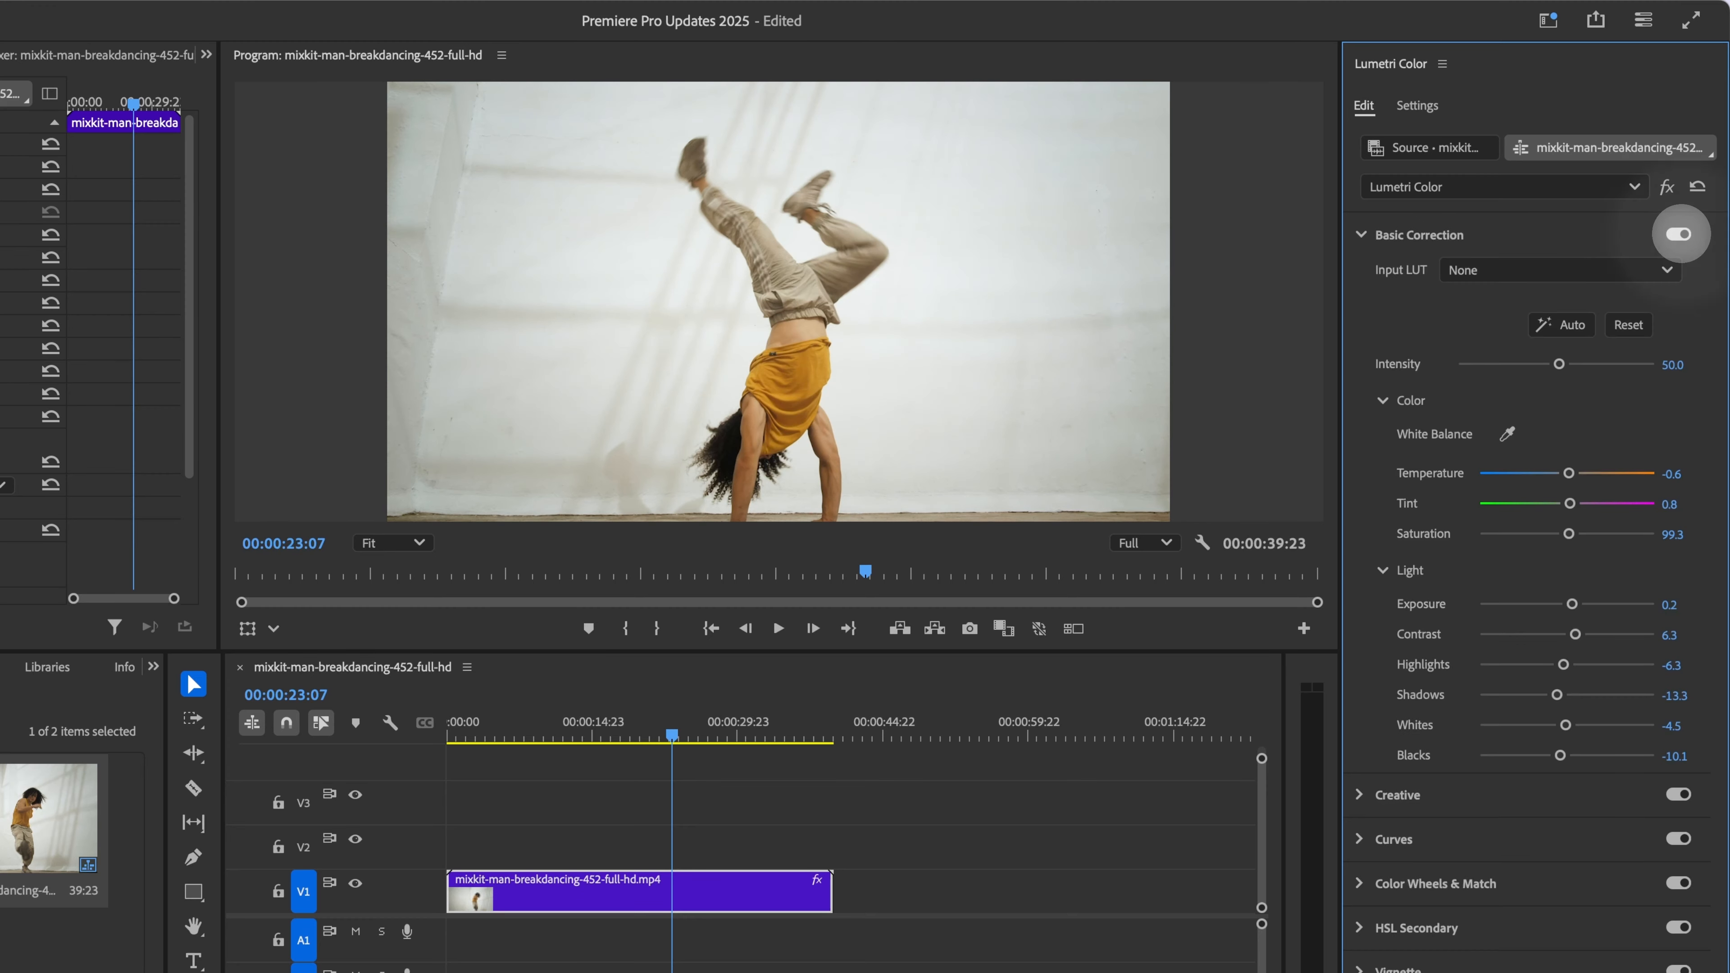
left_click(1680, 234)
left_click(1679, 234)
left_click(1679, 233)
left_click(1680, 234)
left_click(1679, 233)
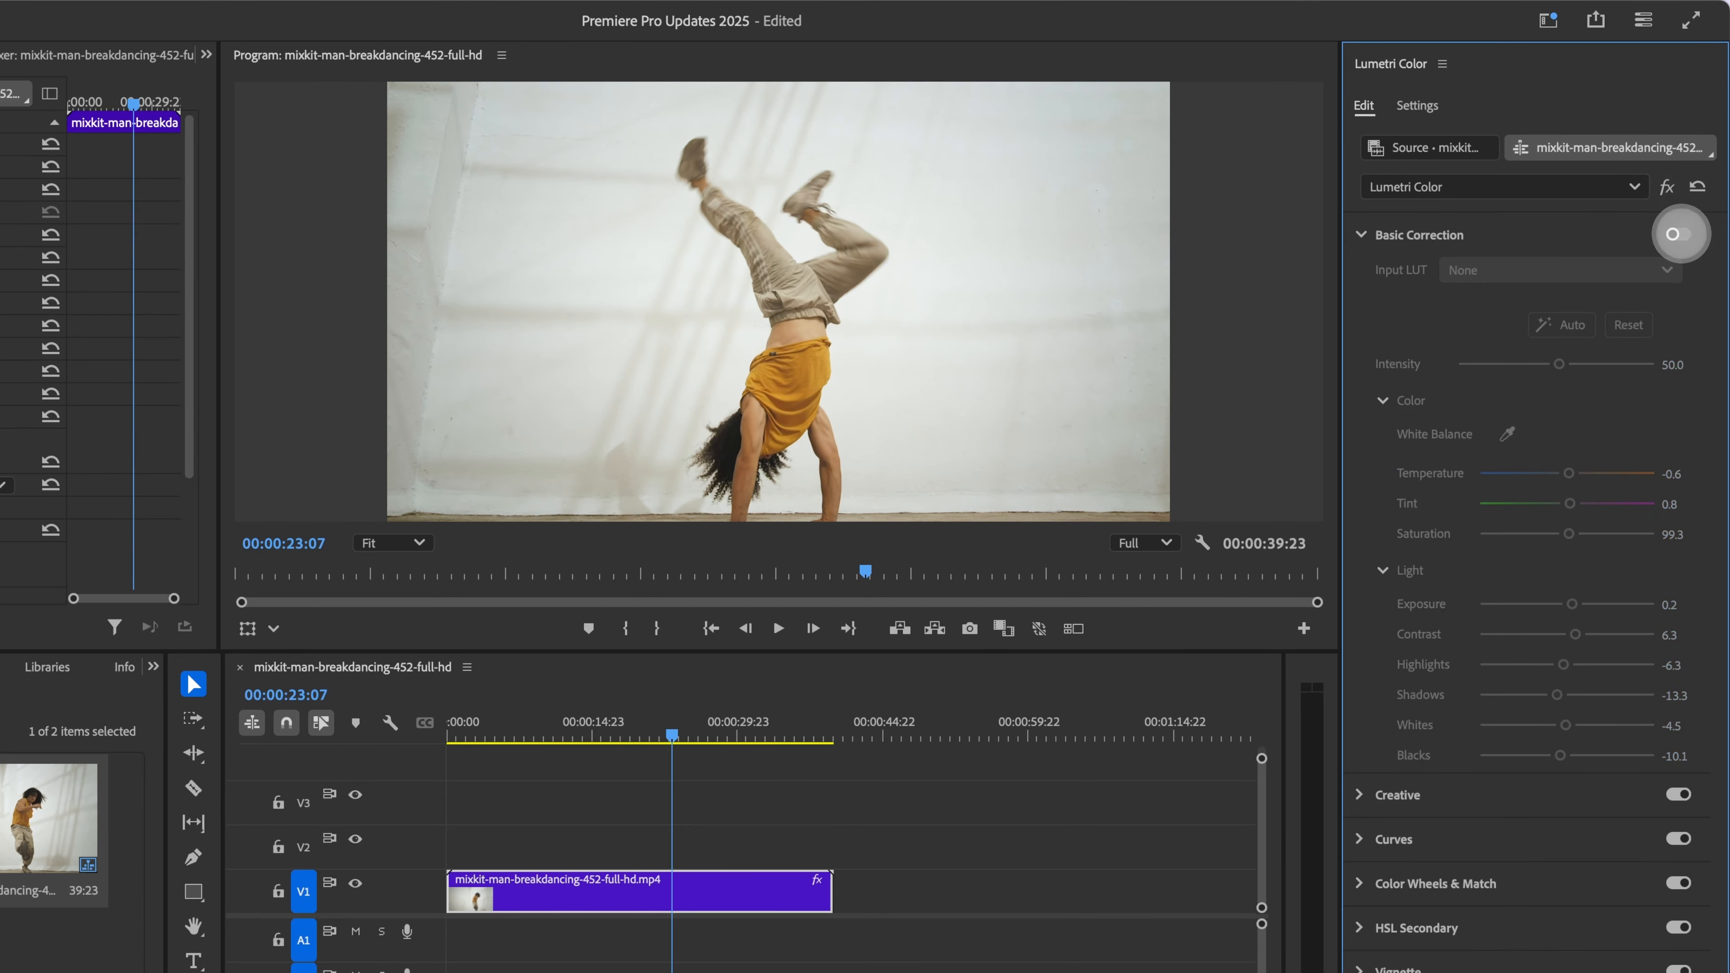
left_click(1678, 235)
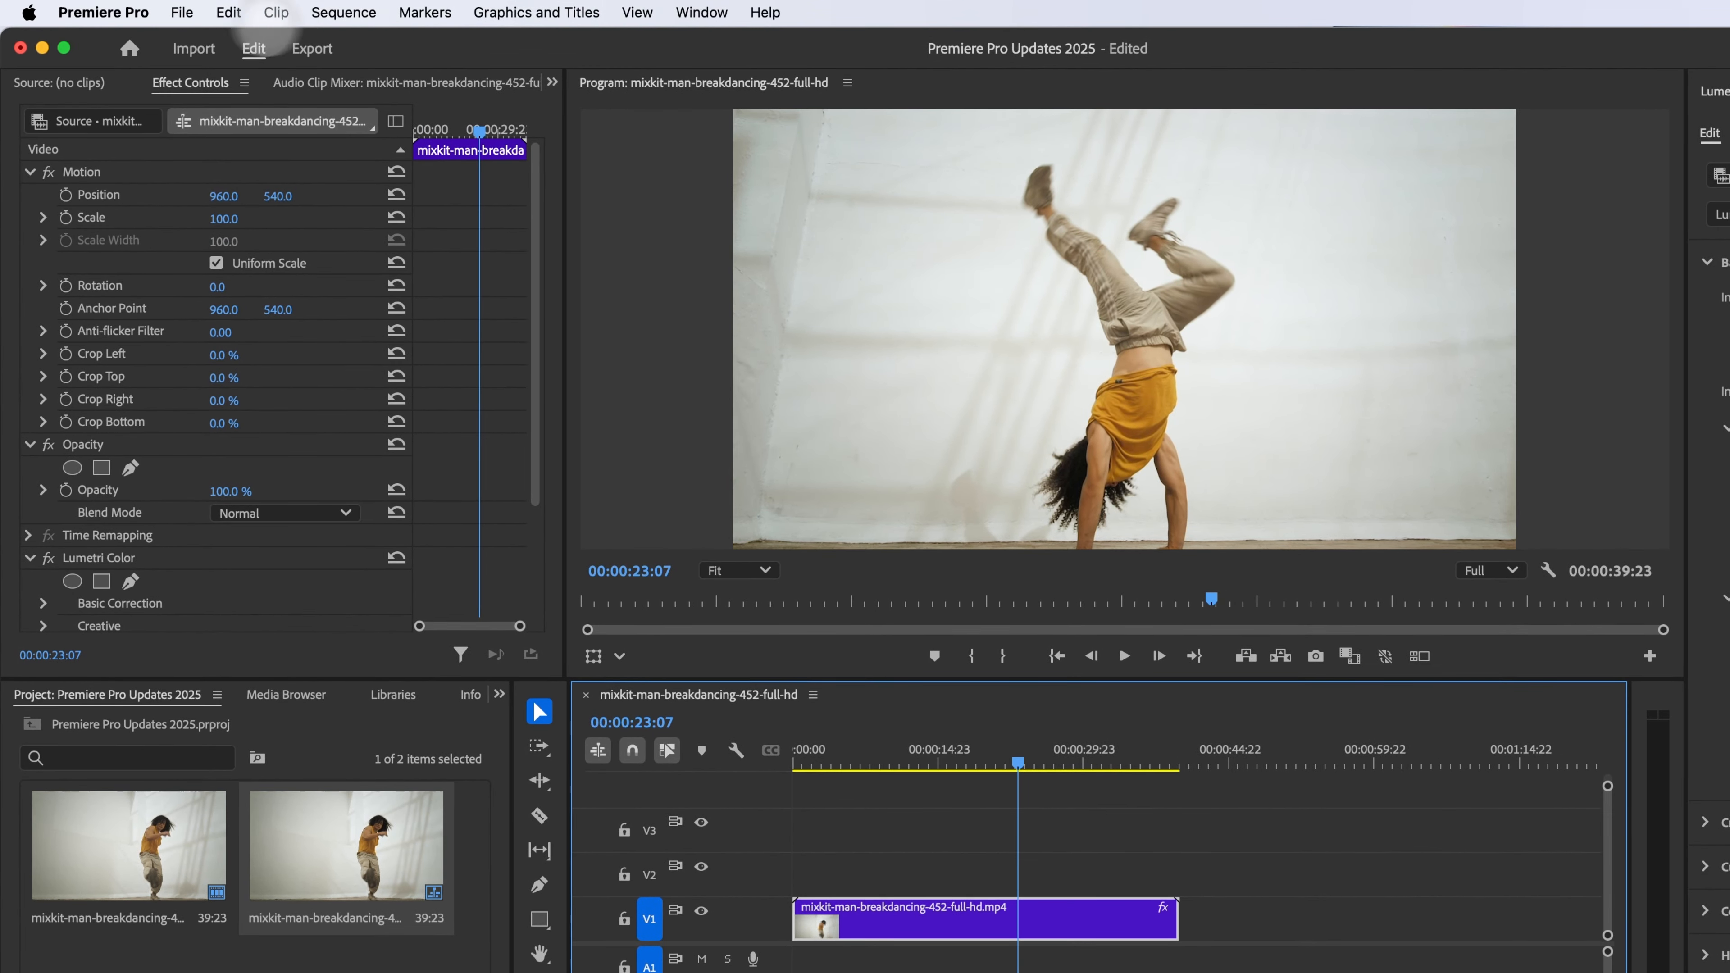
Step: Open What's New from Home, view the Color management and Properties panel pages, then return to the project
left_click(129, 48)
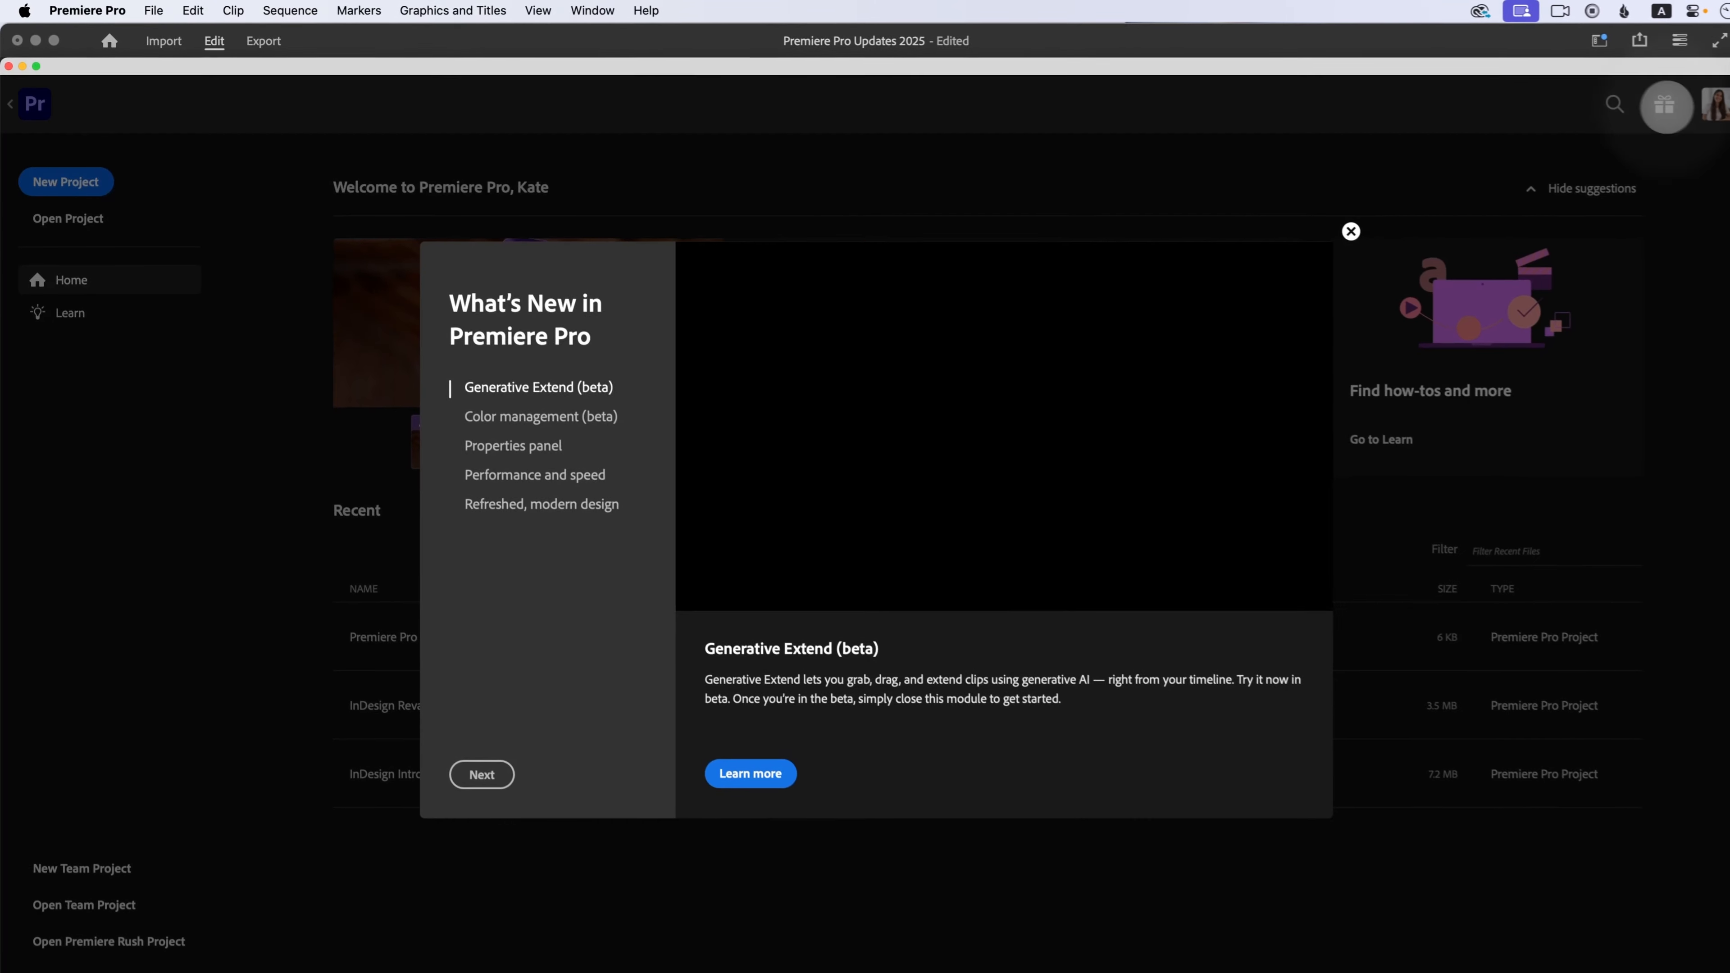
left_click(573, 411)
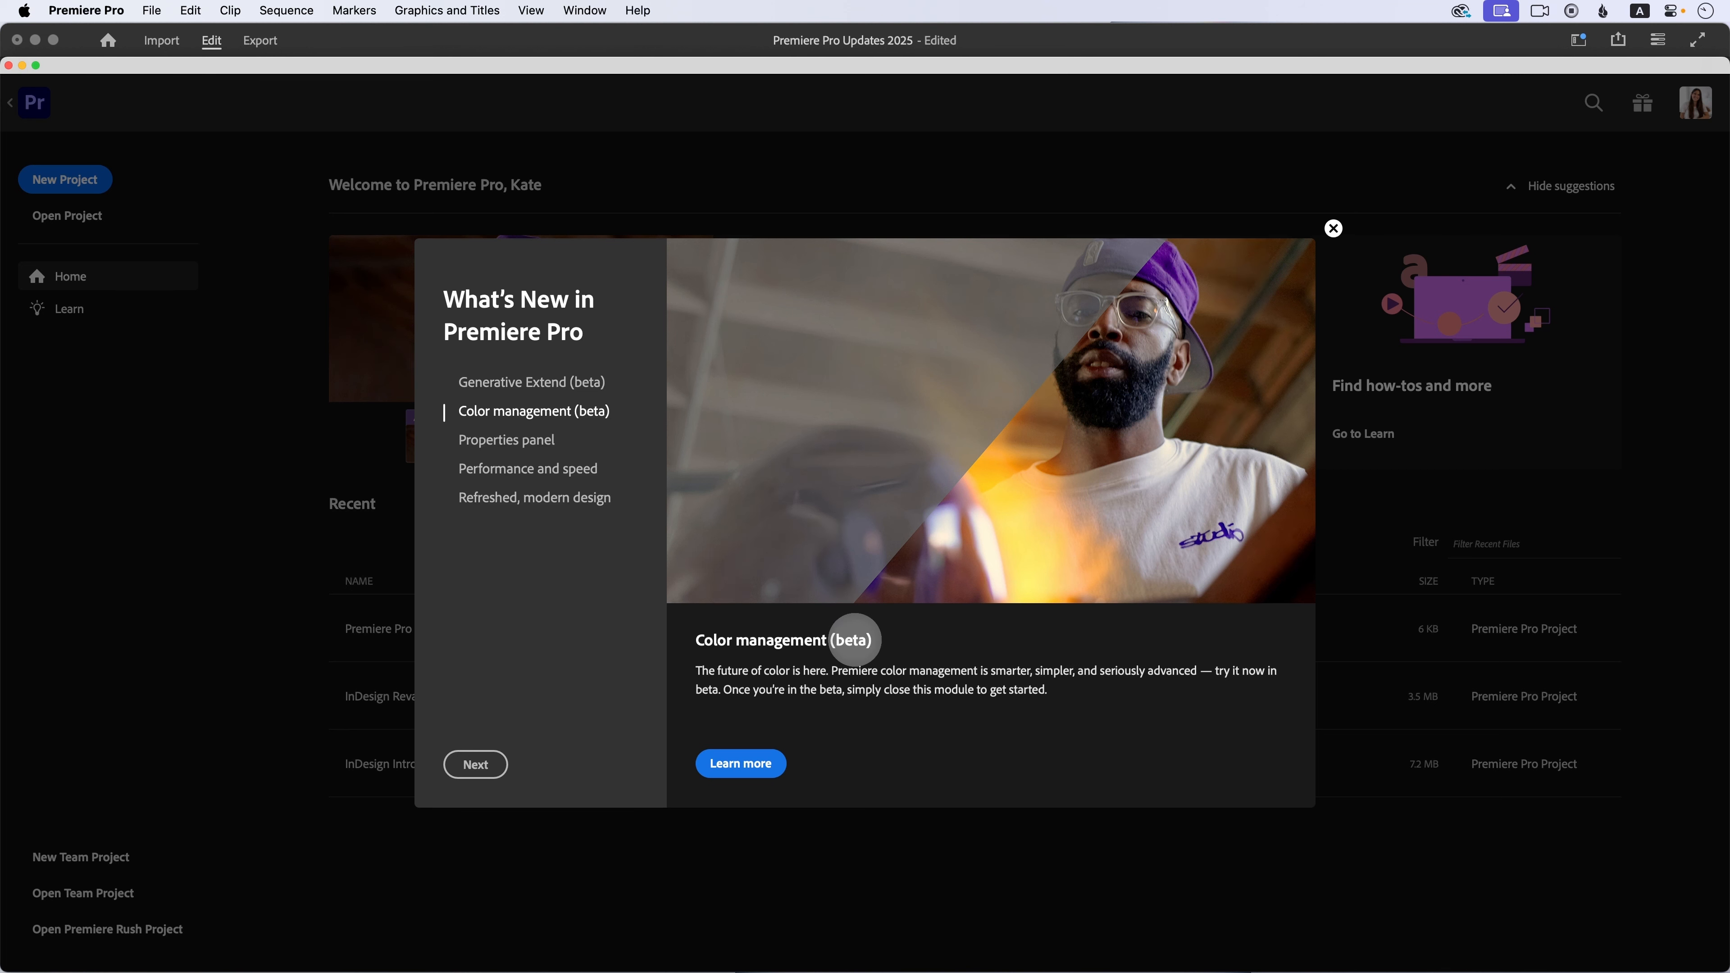
left_click(480, 441)
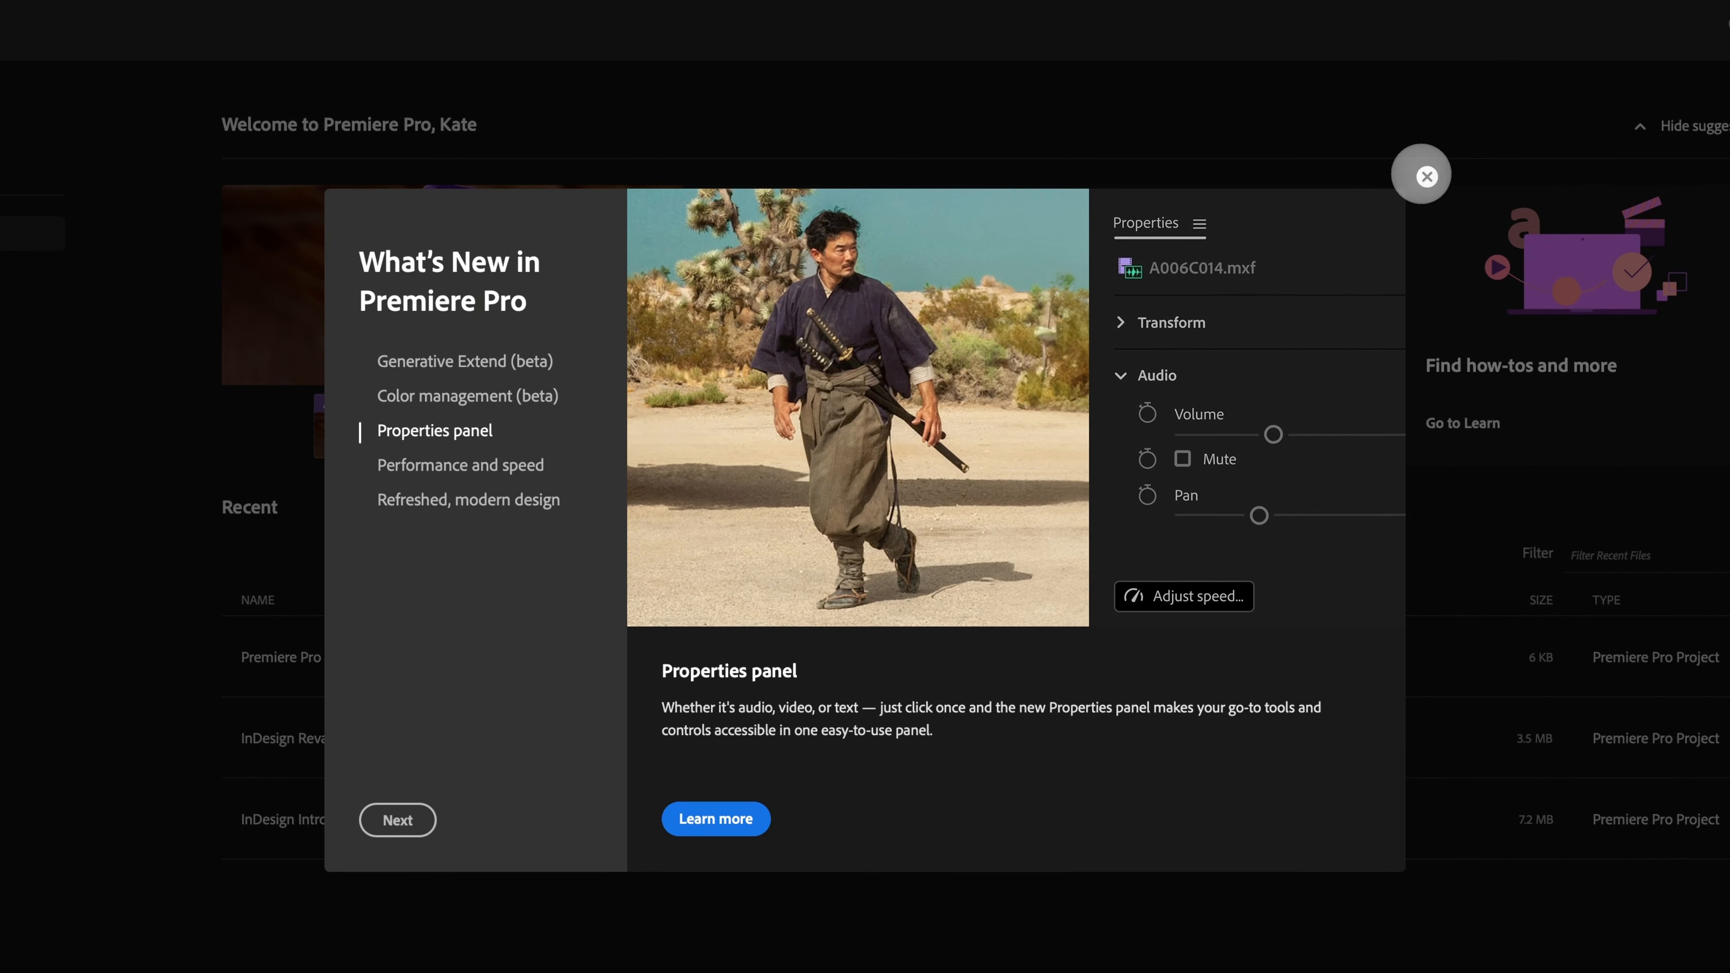
left_click(1427, 177)
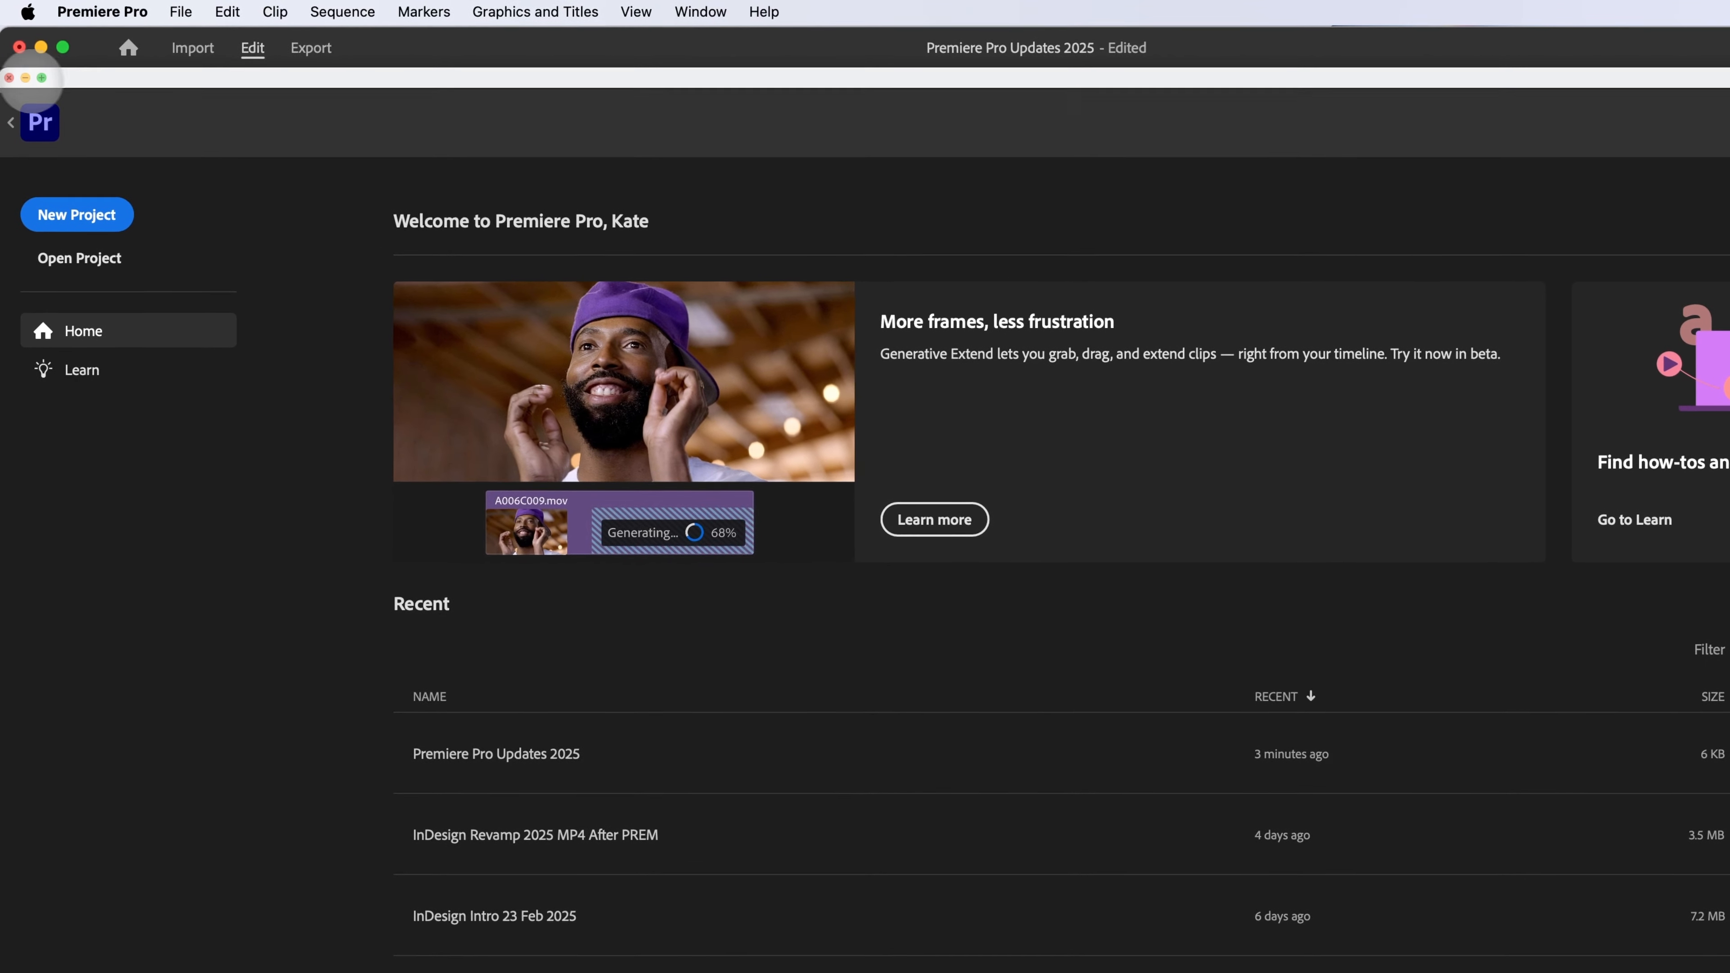
left_click(11, 77)
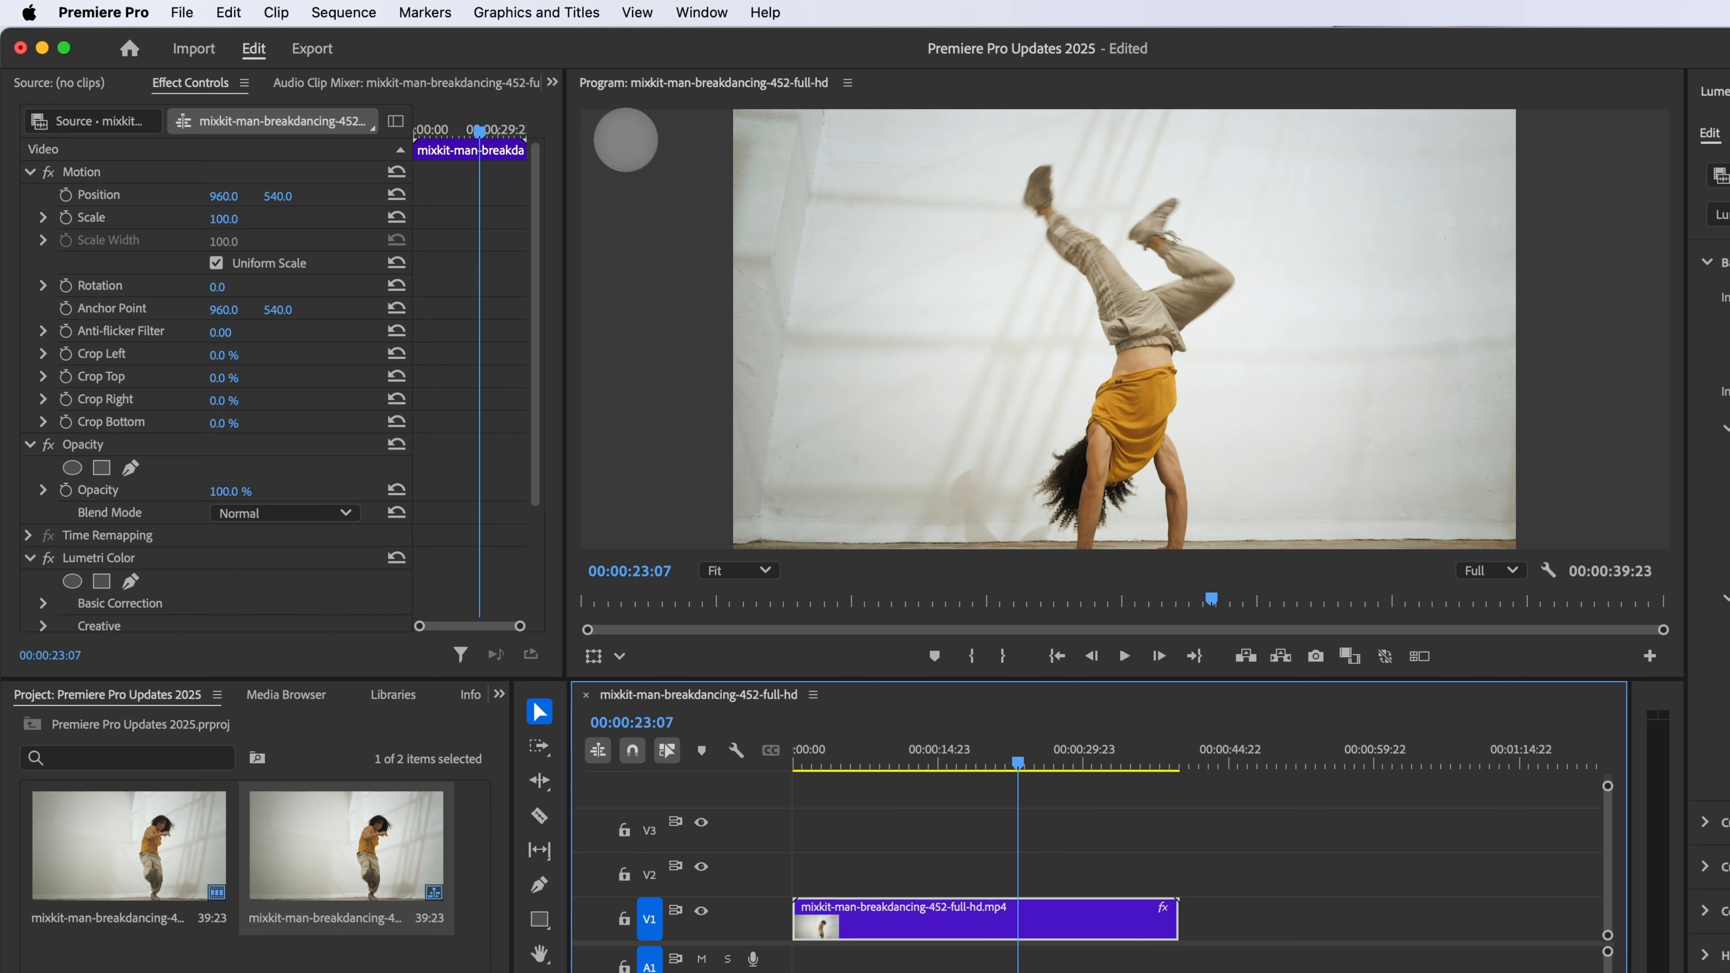
Step: Open the Properties panel as a floating window
left_click(700, 13)
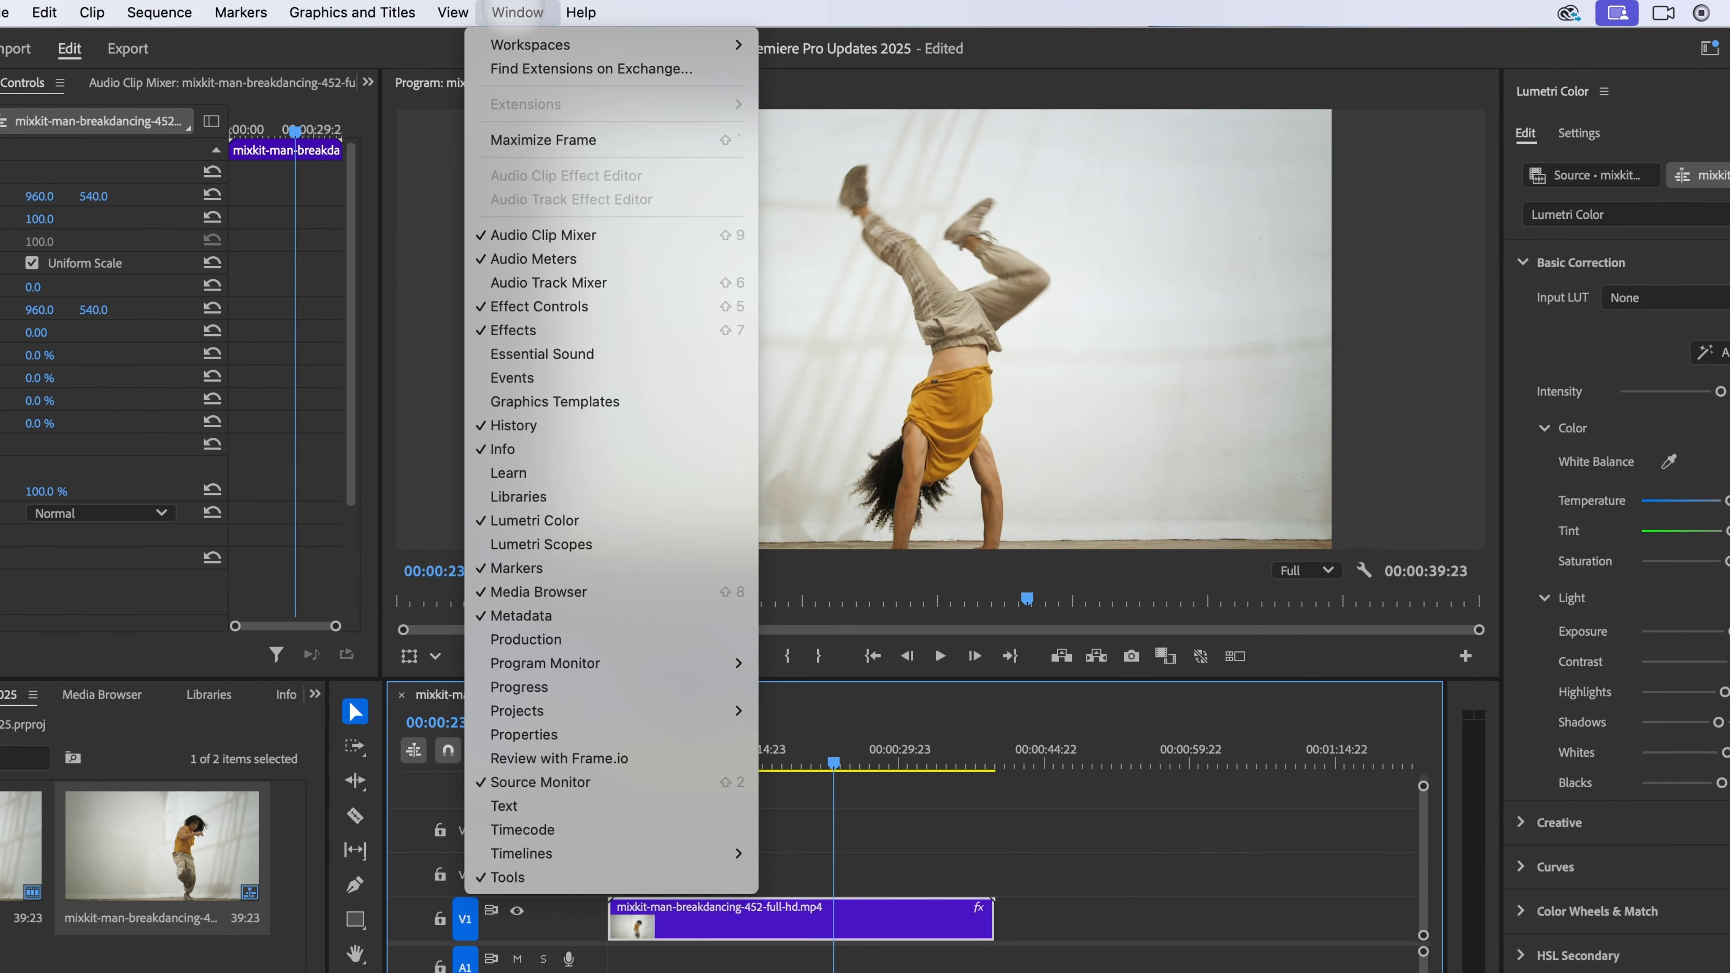
mouse_move(581, 12)
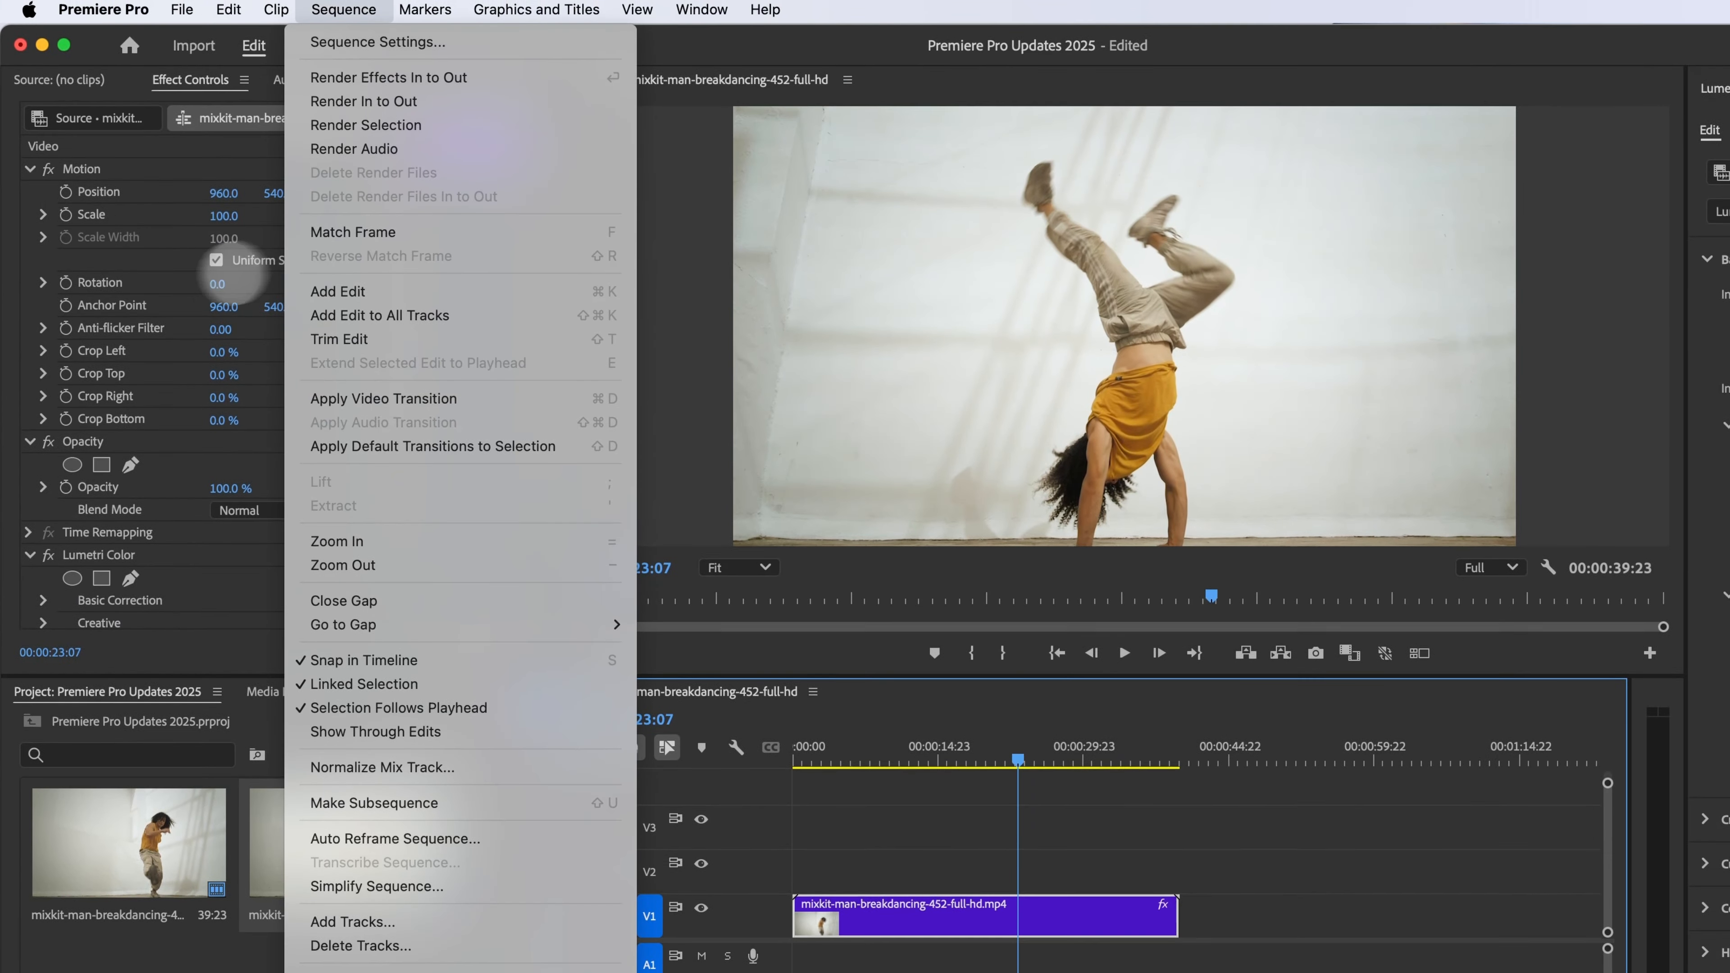
left_click(603, 19)
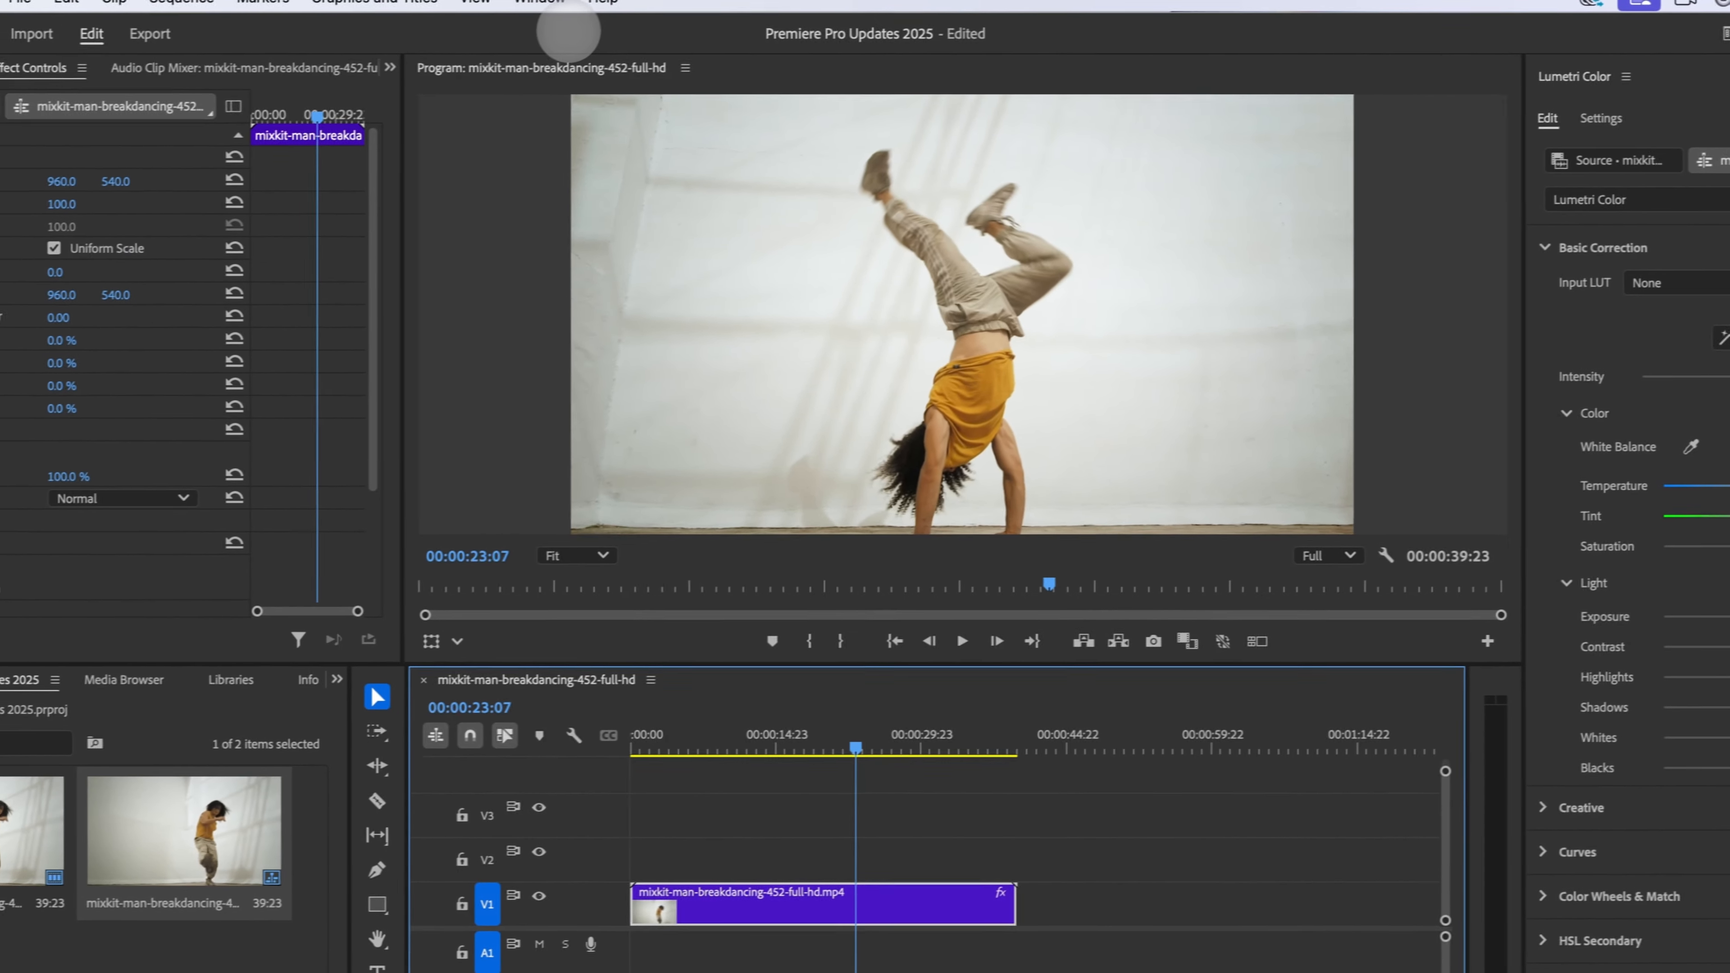
left_click(356, 12)
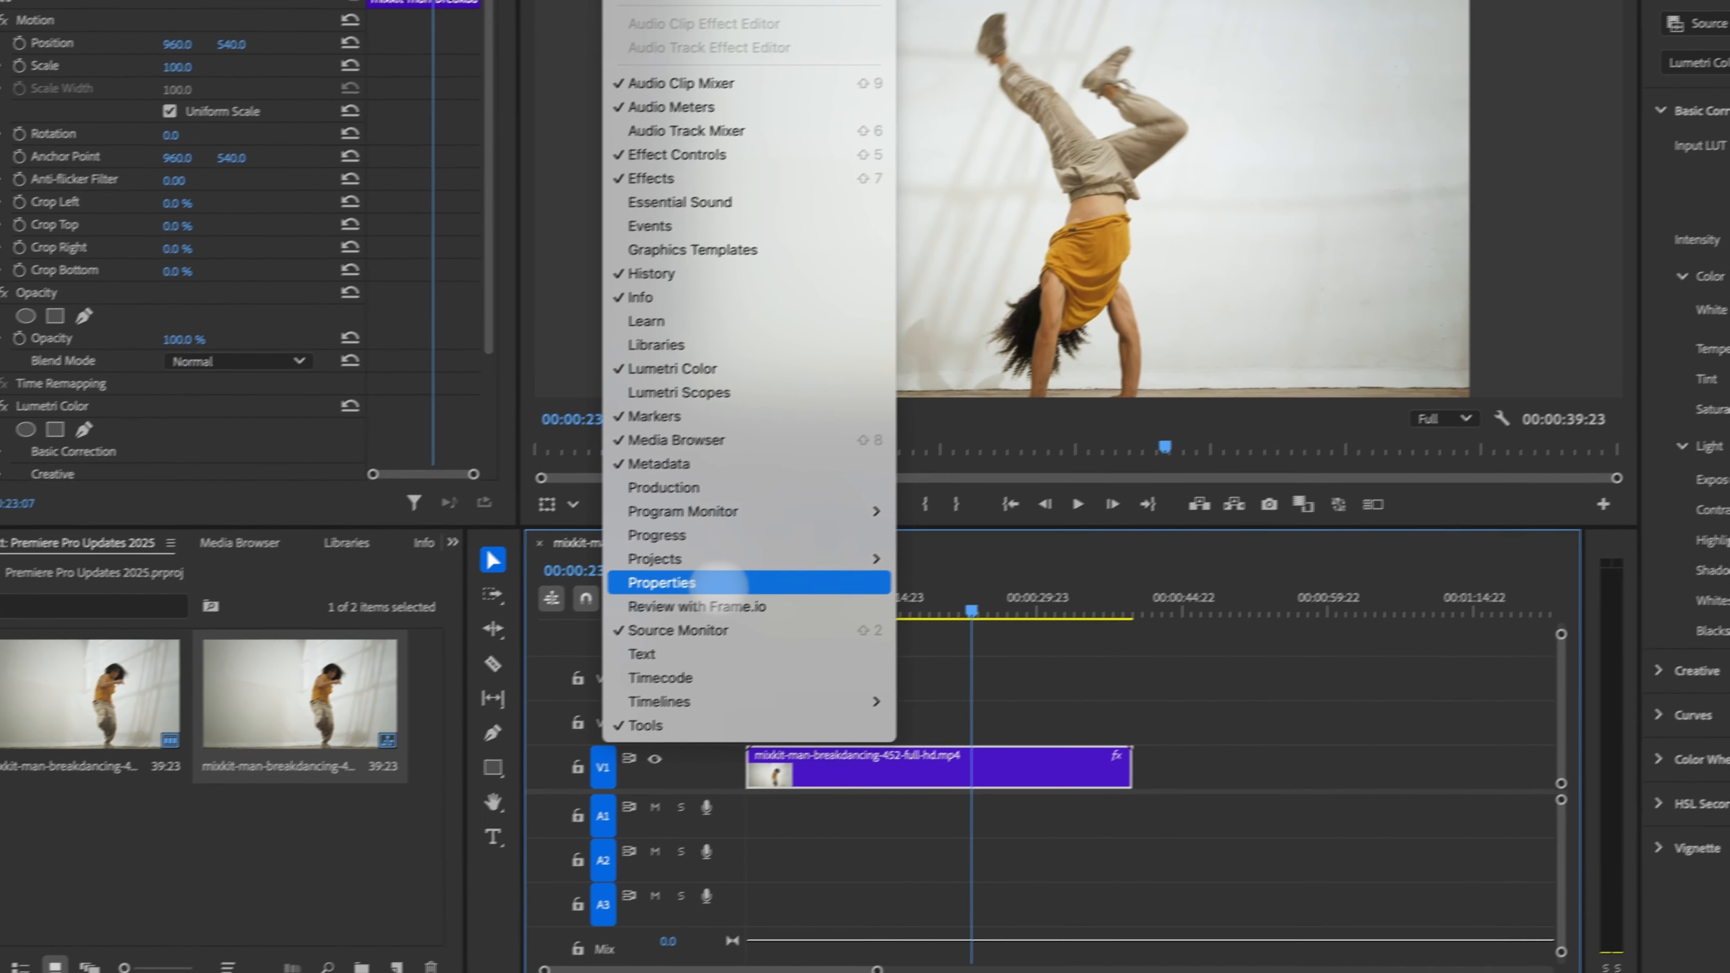
left_click(718, 583)
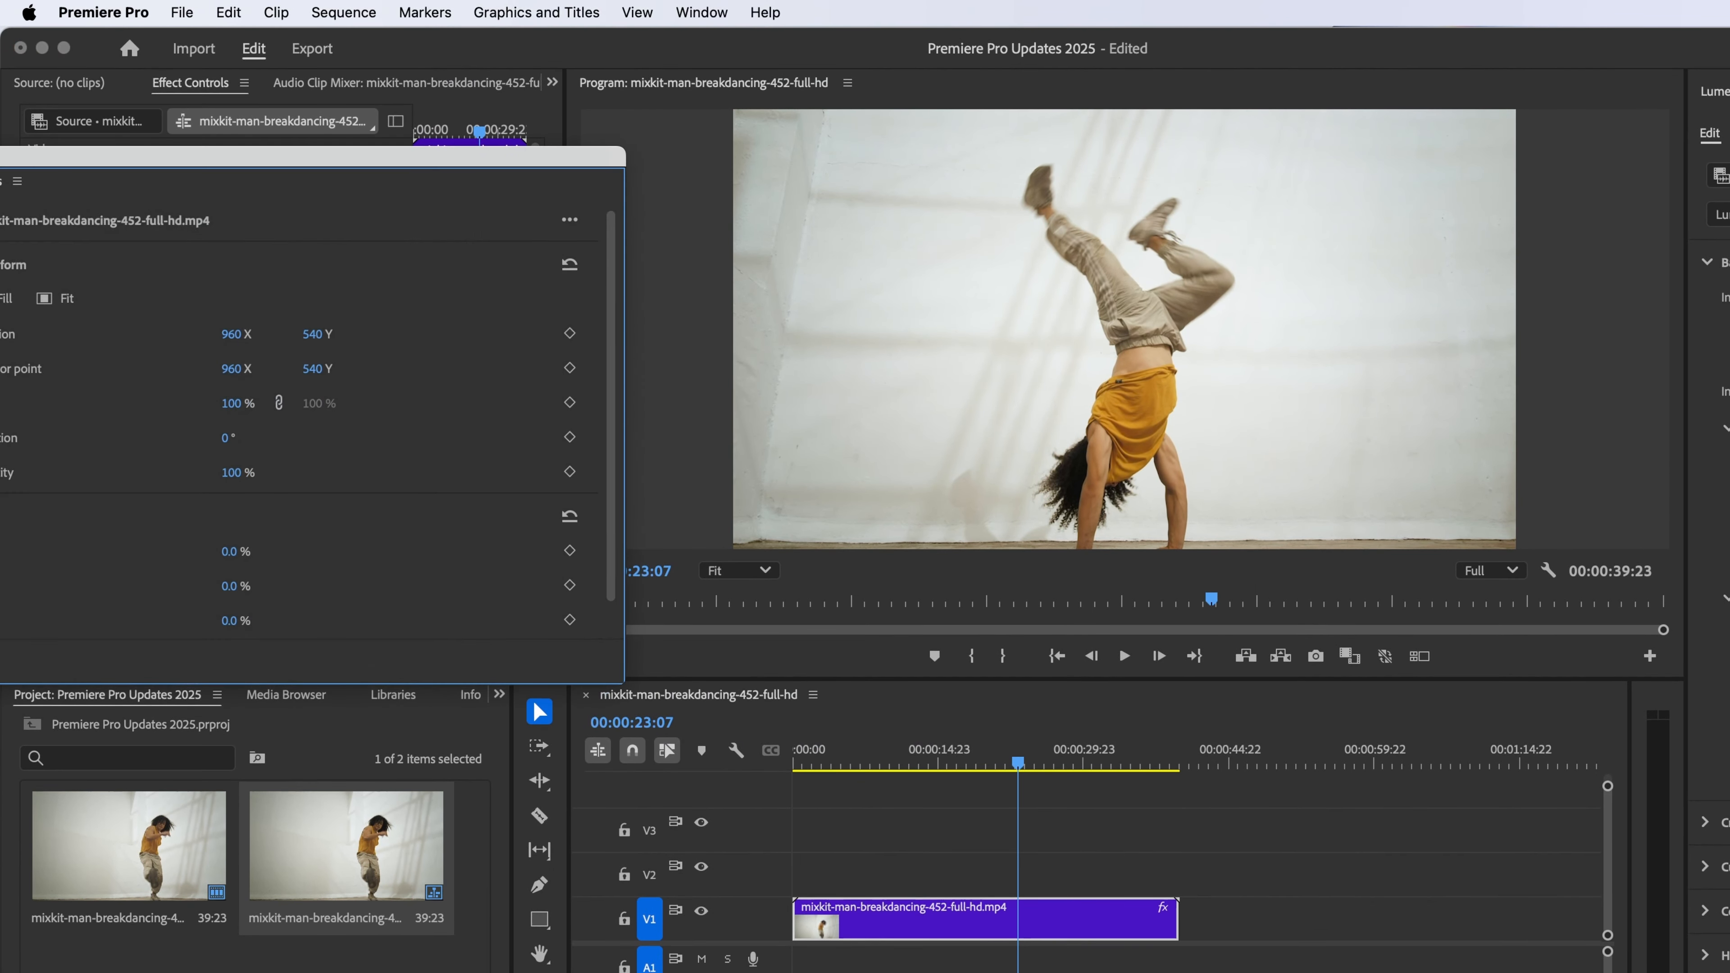
Step: Dock the Properties panel into the panel group alongside Lumetri Color
left_click_drag(146, 160, 1277, 180)
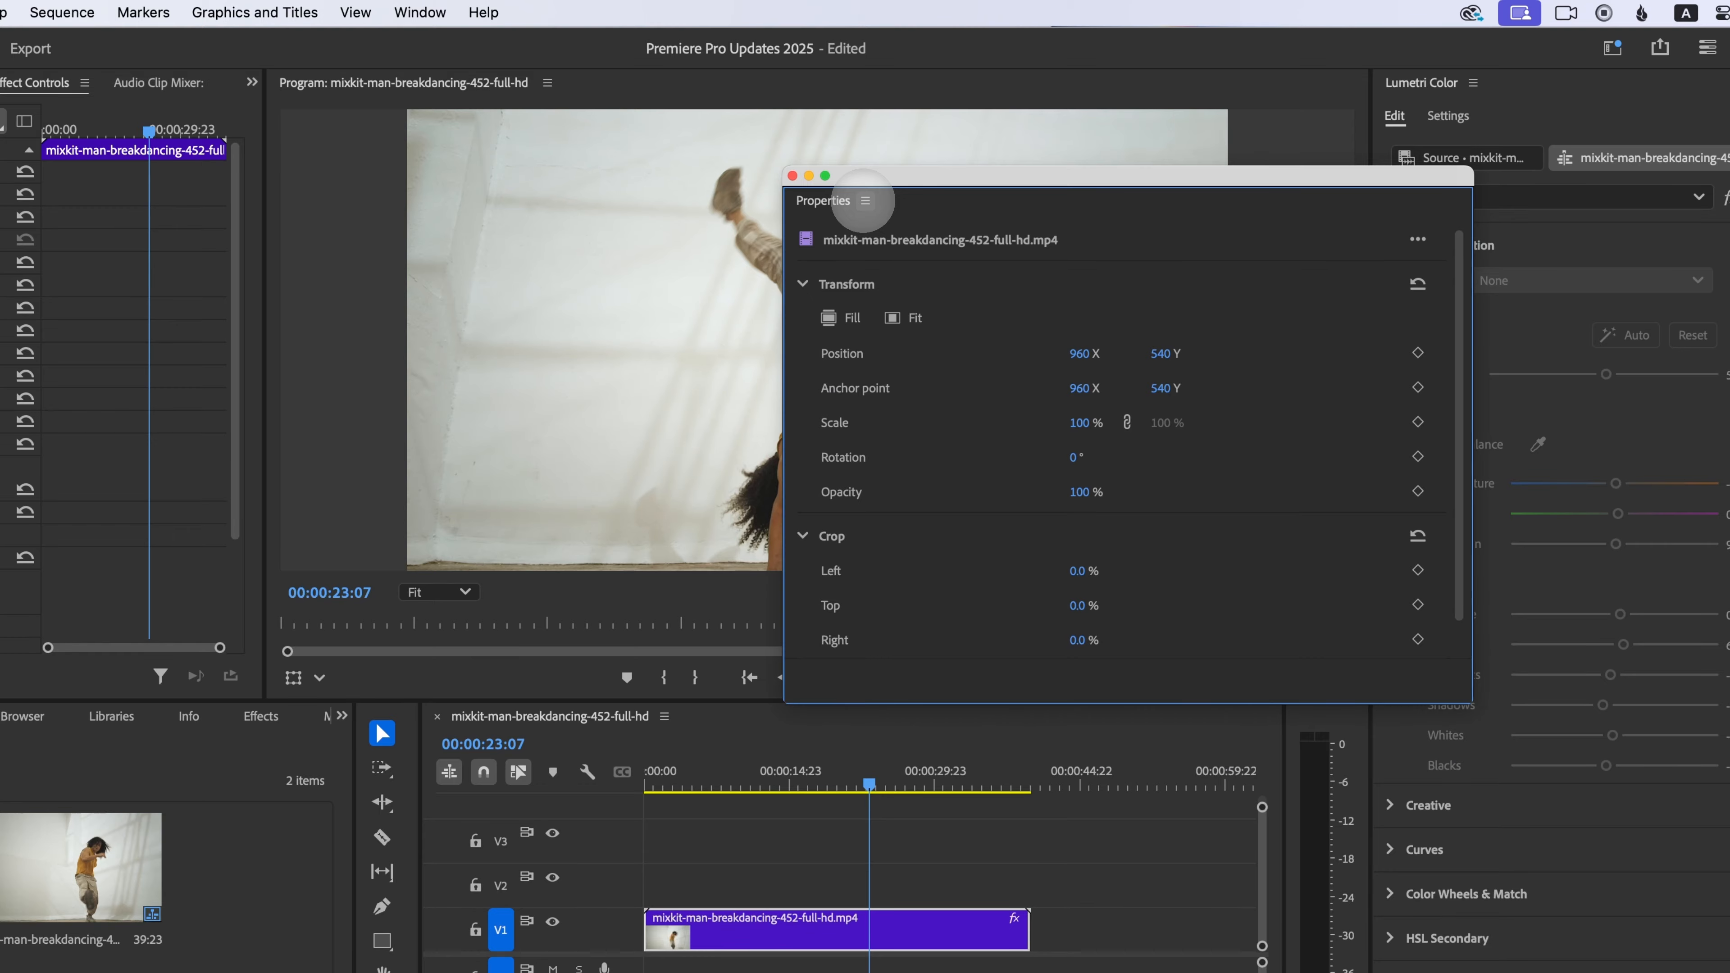
left_click_drag(975, 176, 1057, 500)
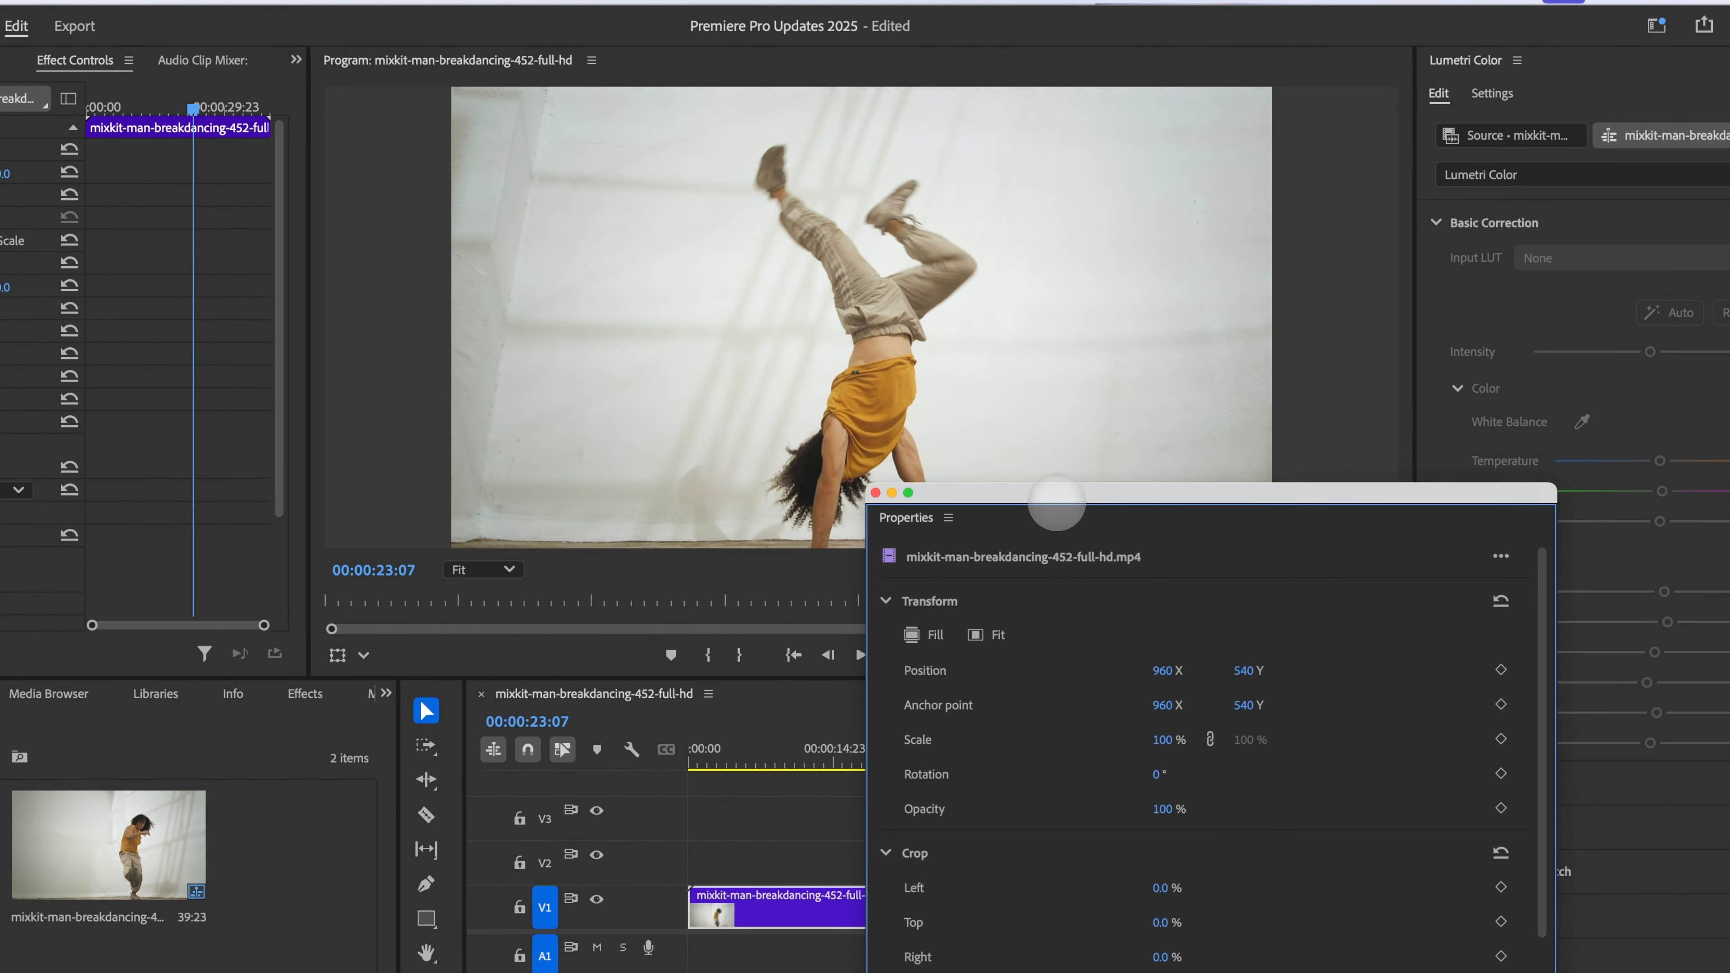
left_click(948, 517)
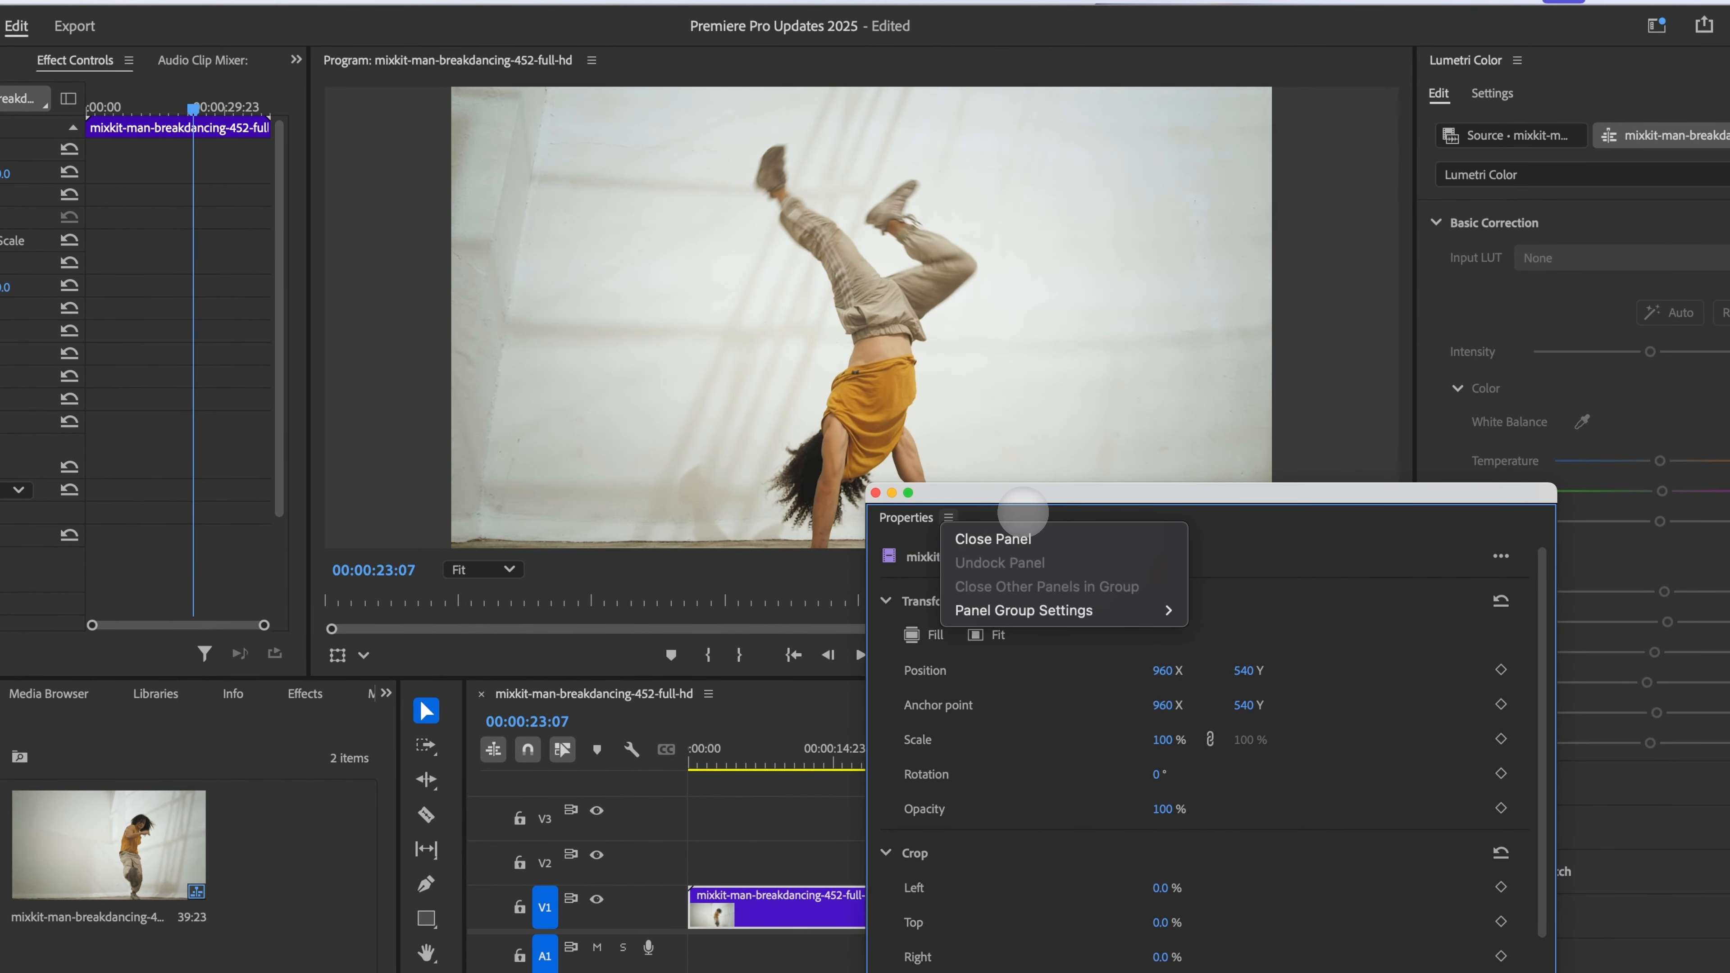
left_click(1022, 513)
left_click_drag(913, 521, 1406, 65)
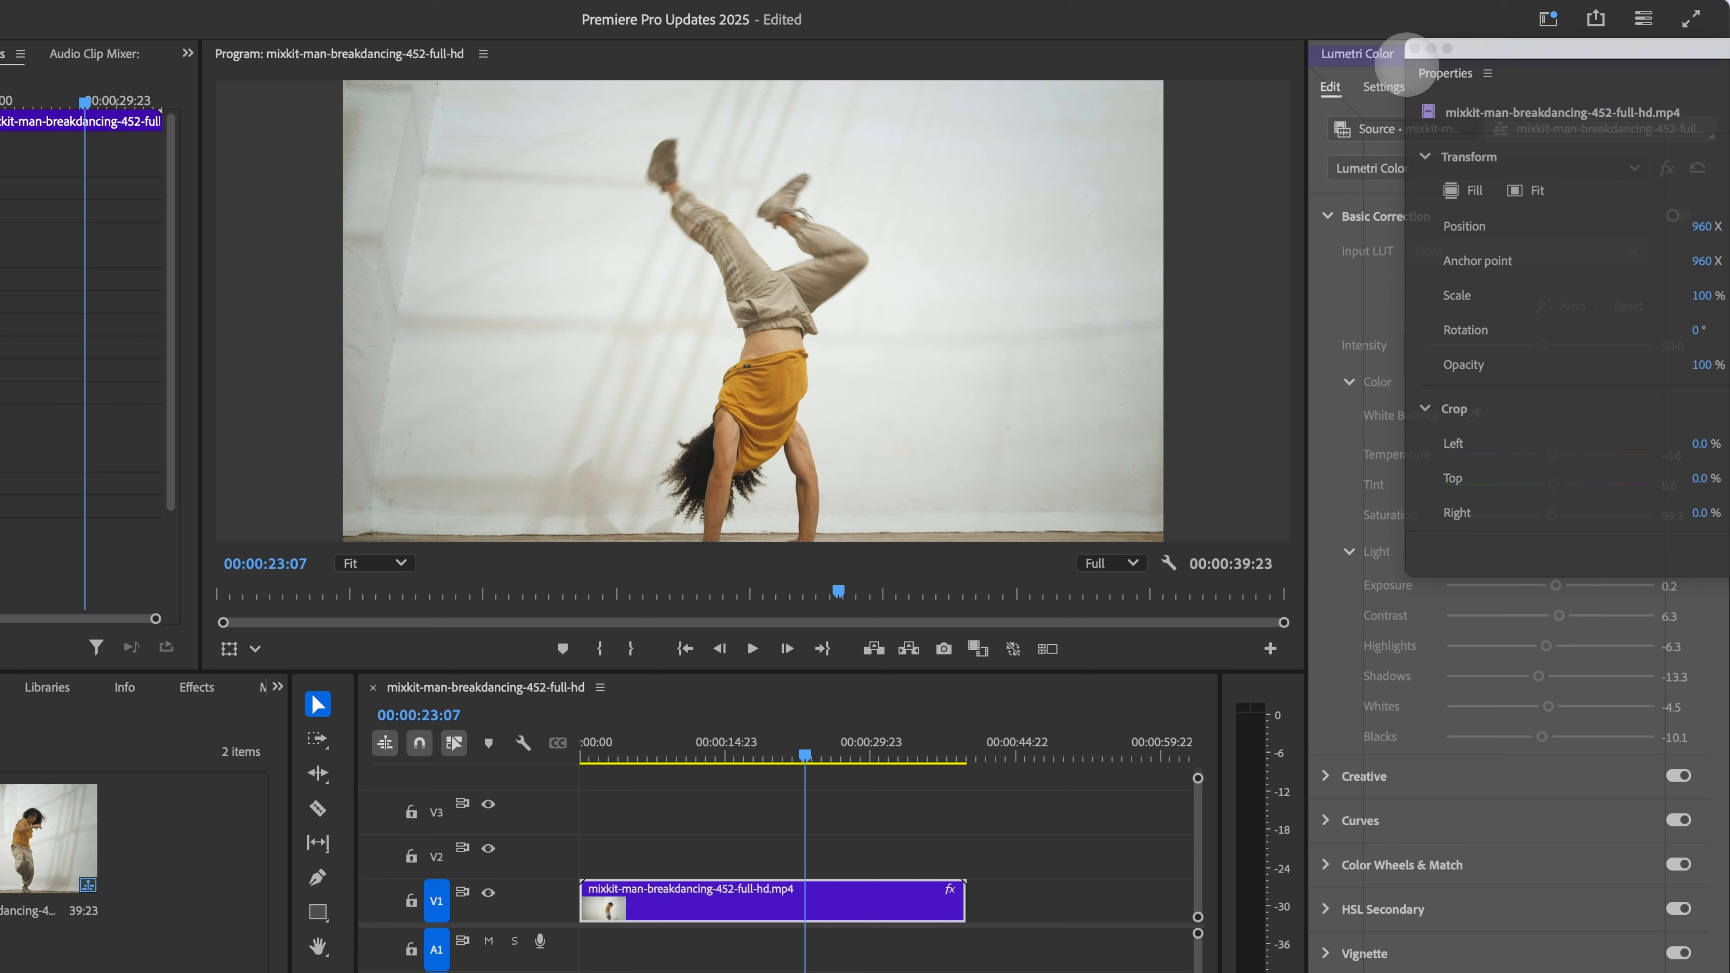
left_click_drag(1406, 66, 1406, 64)
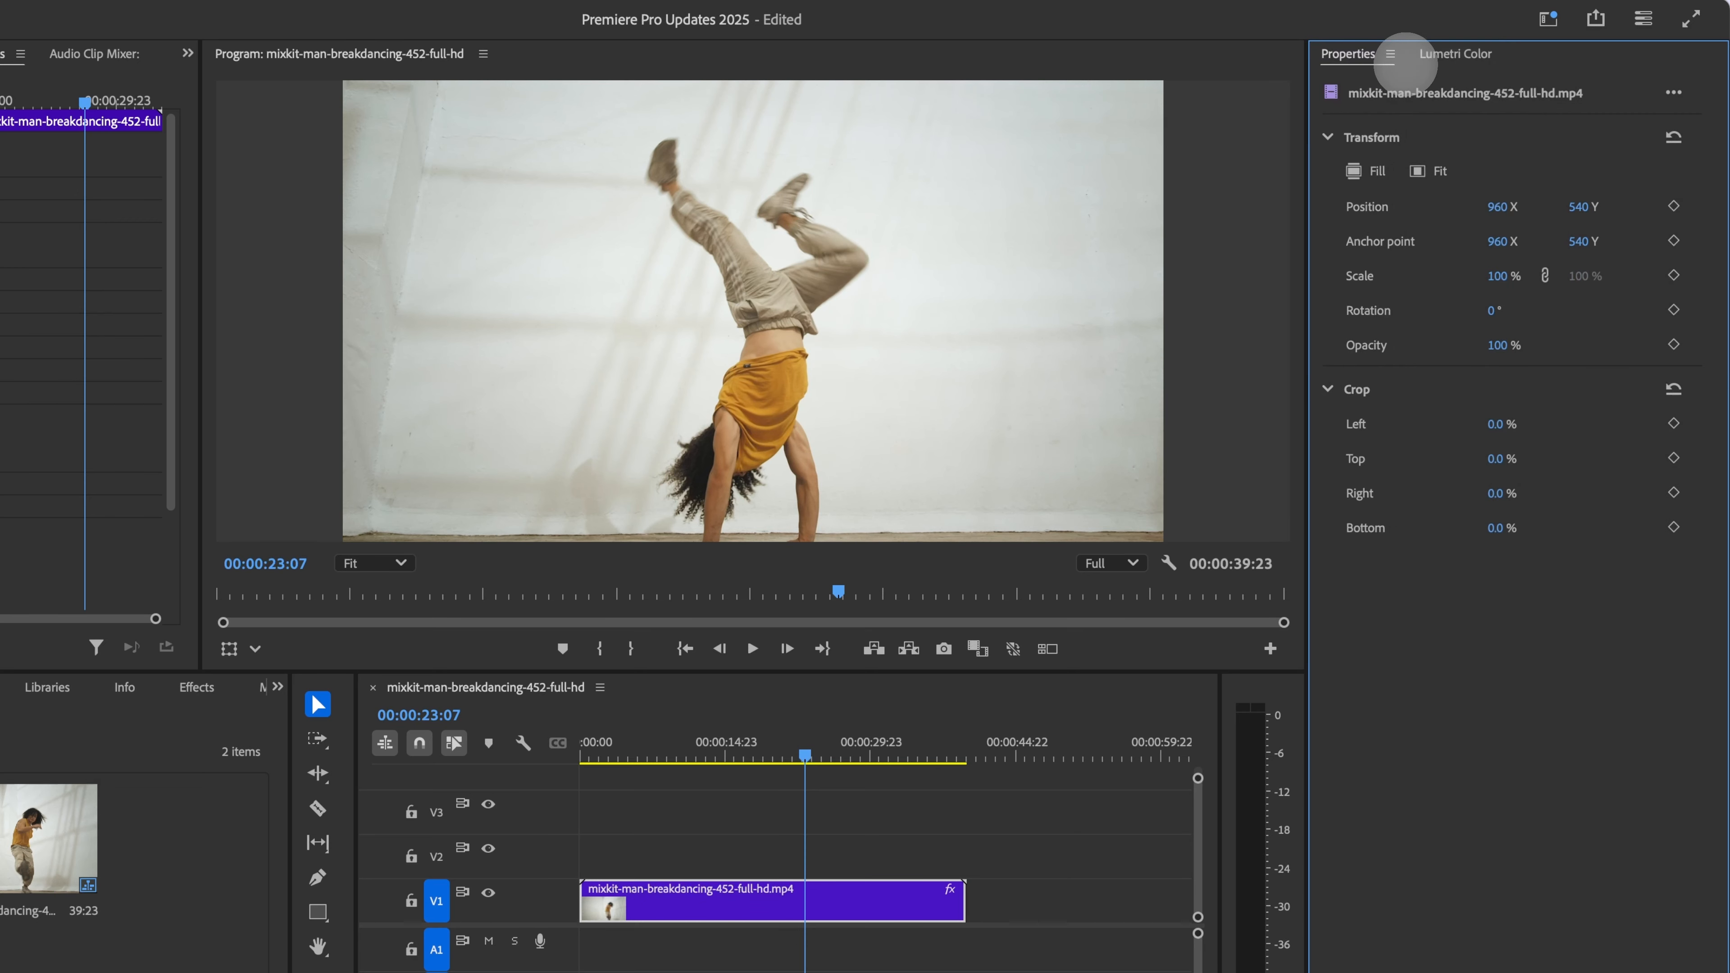
Step: Compare the Properties and Lumetri Color tabs, then reselect the timeline clip to show its properties
left_click(1458, 55)
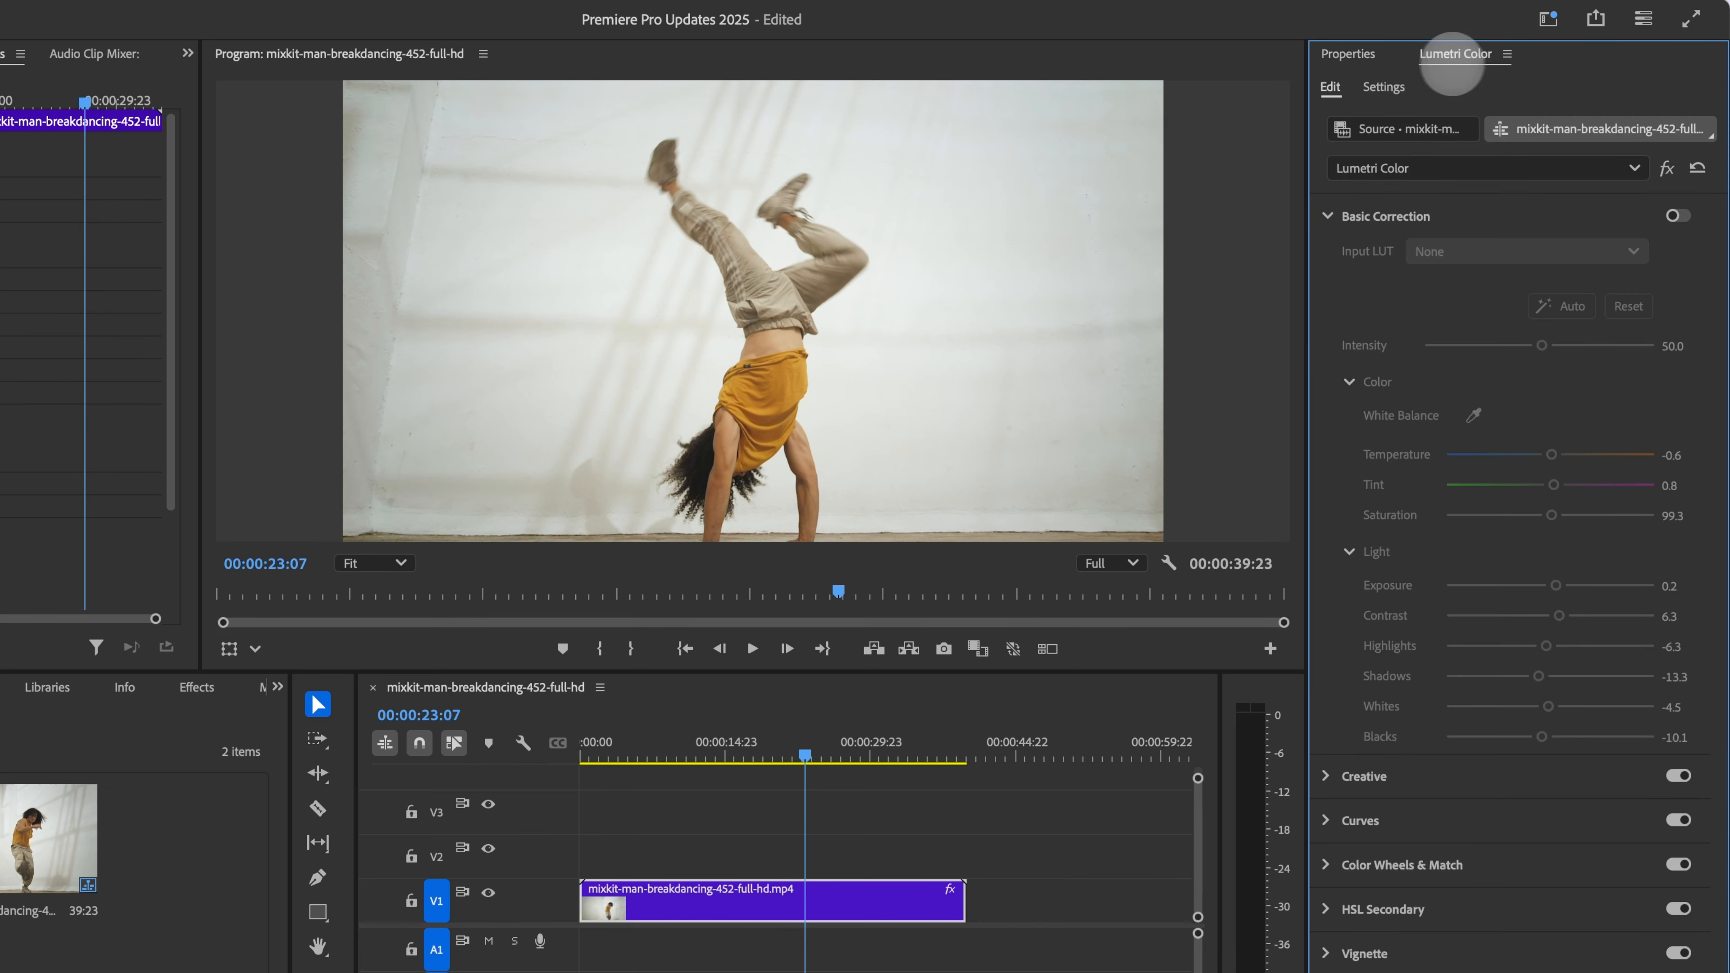
left_click(1366, 60)
left_click(1465, 53)
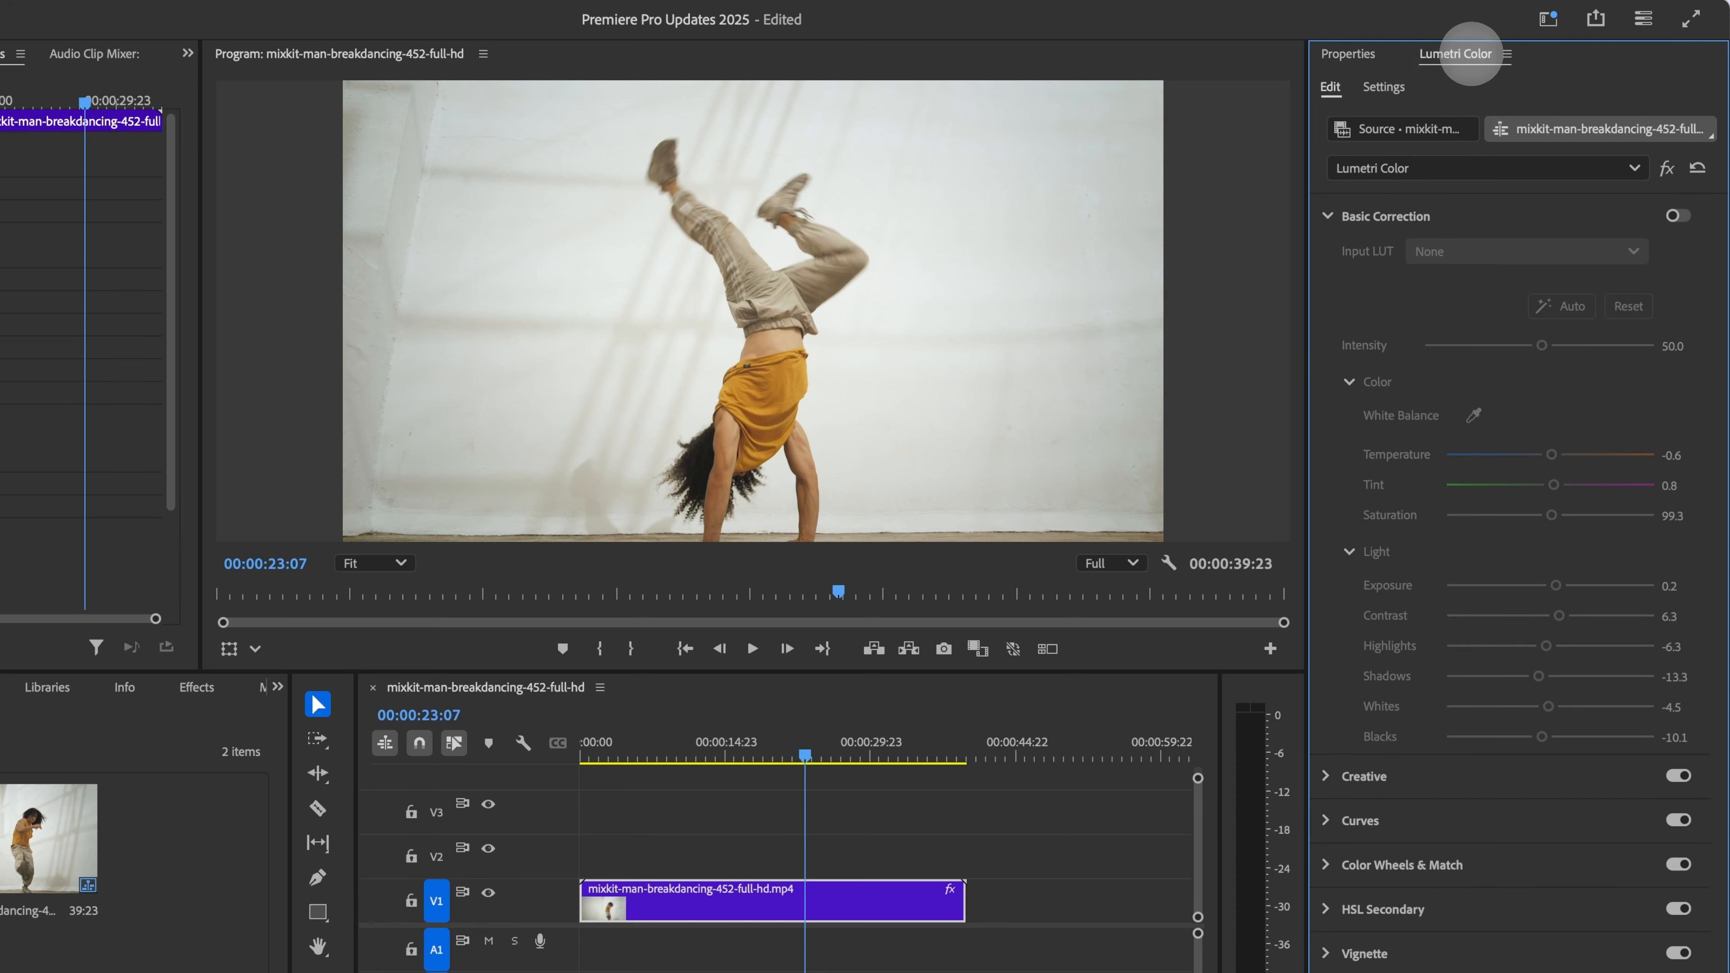
left_click(1356, 60)
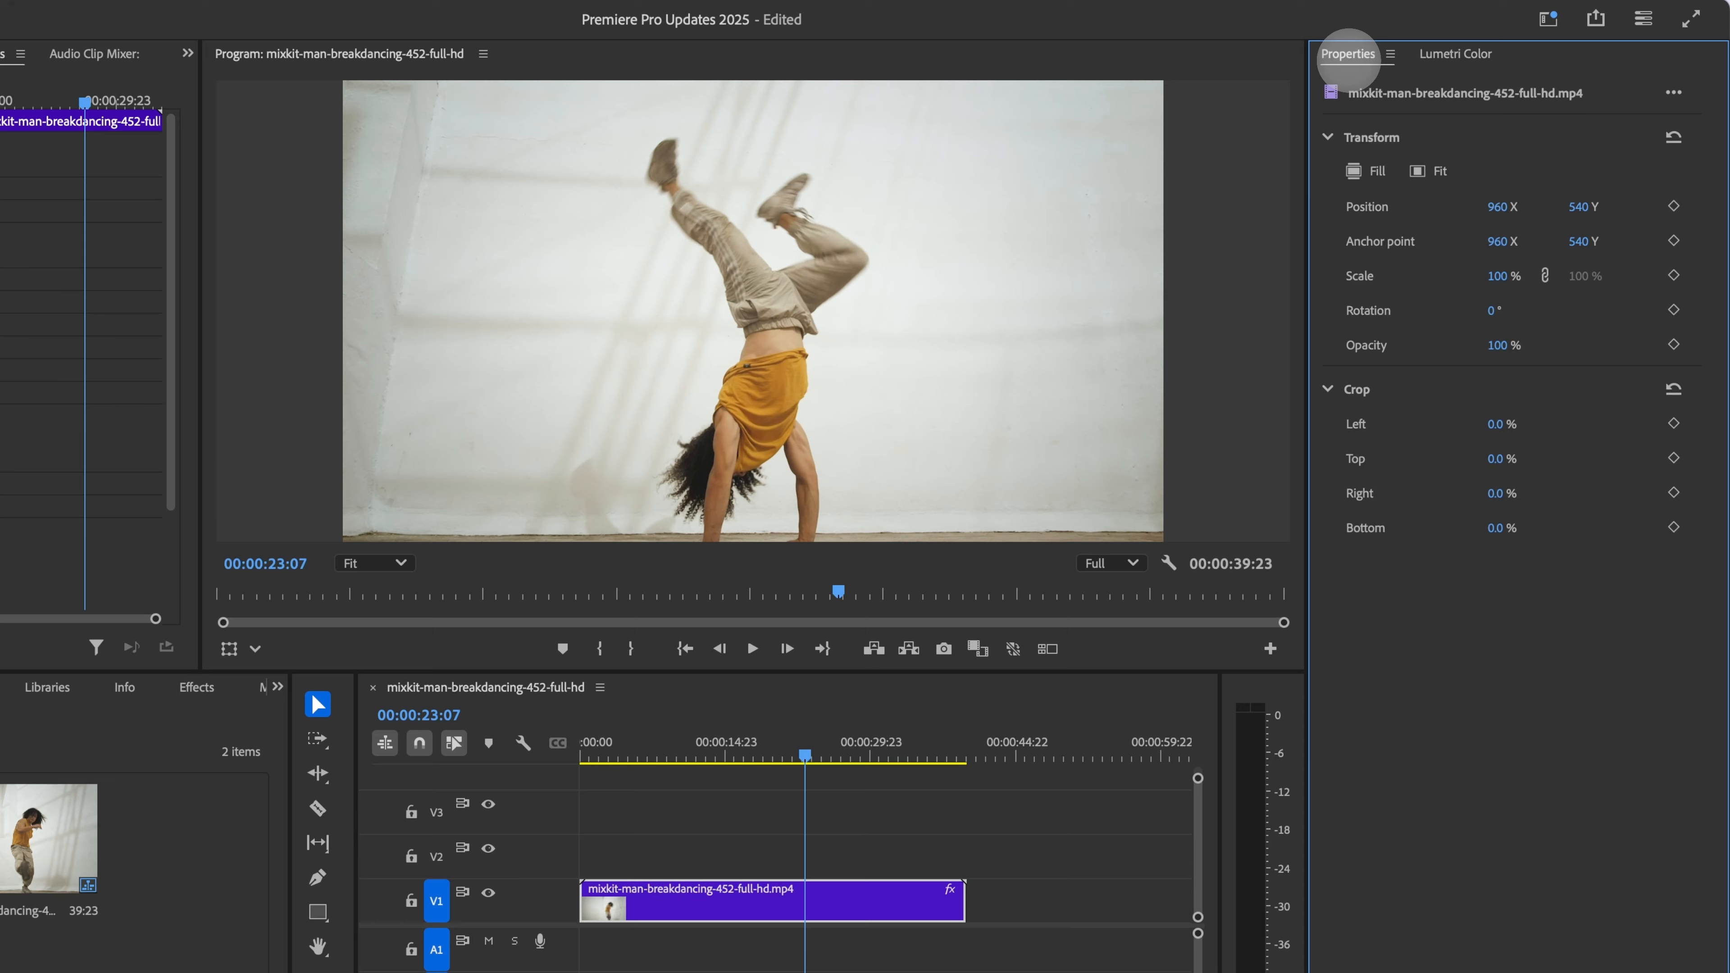
left_click(985, 792)
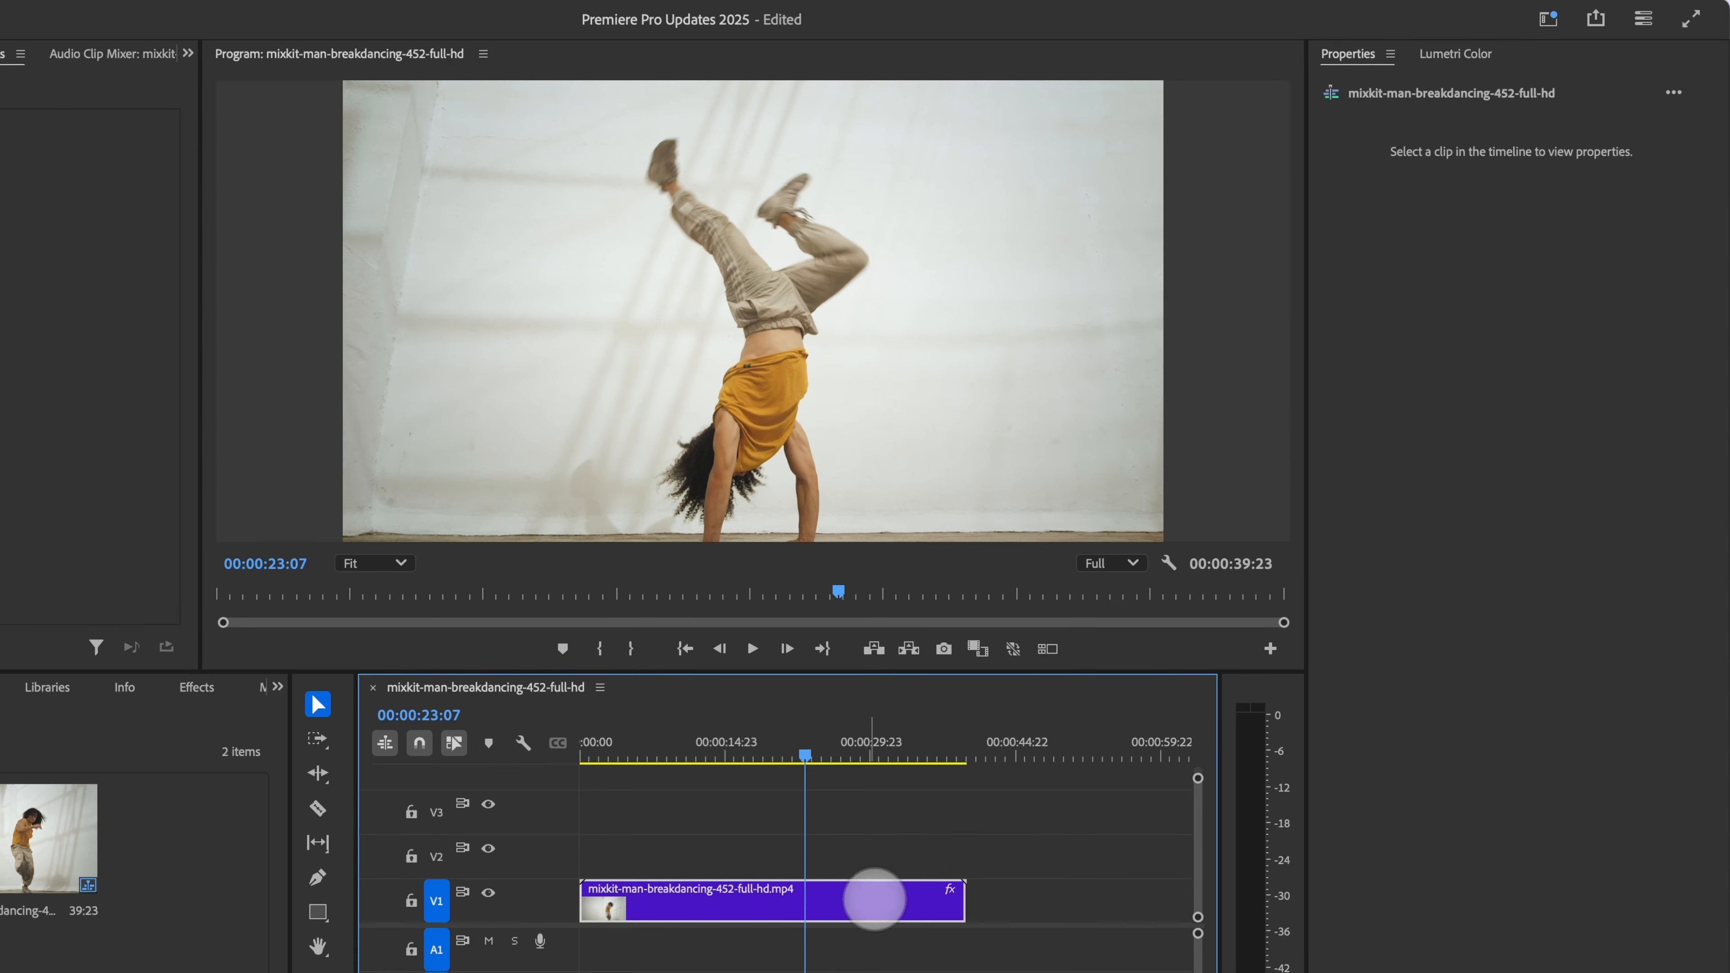
left_click(869, 905)
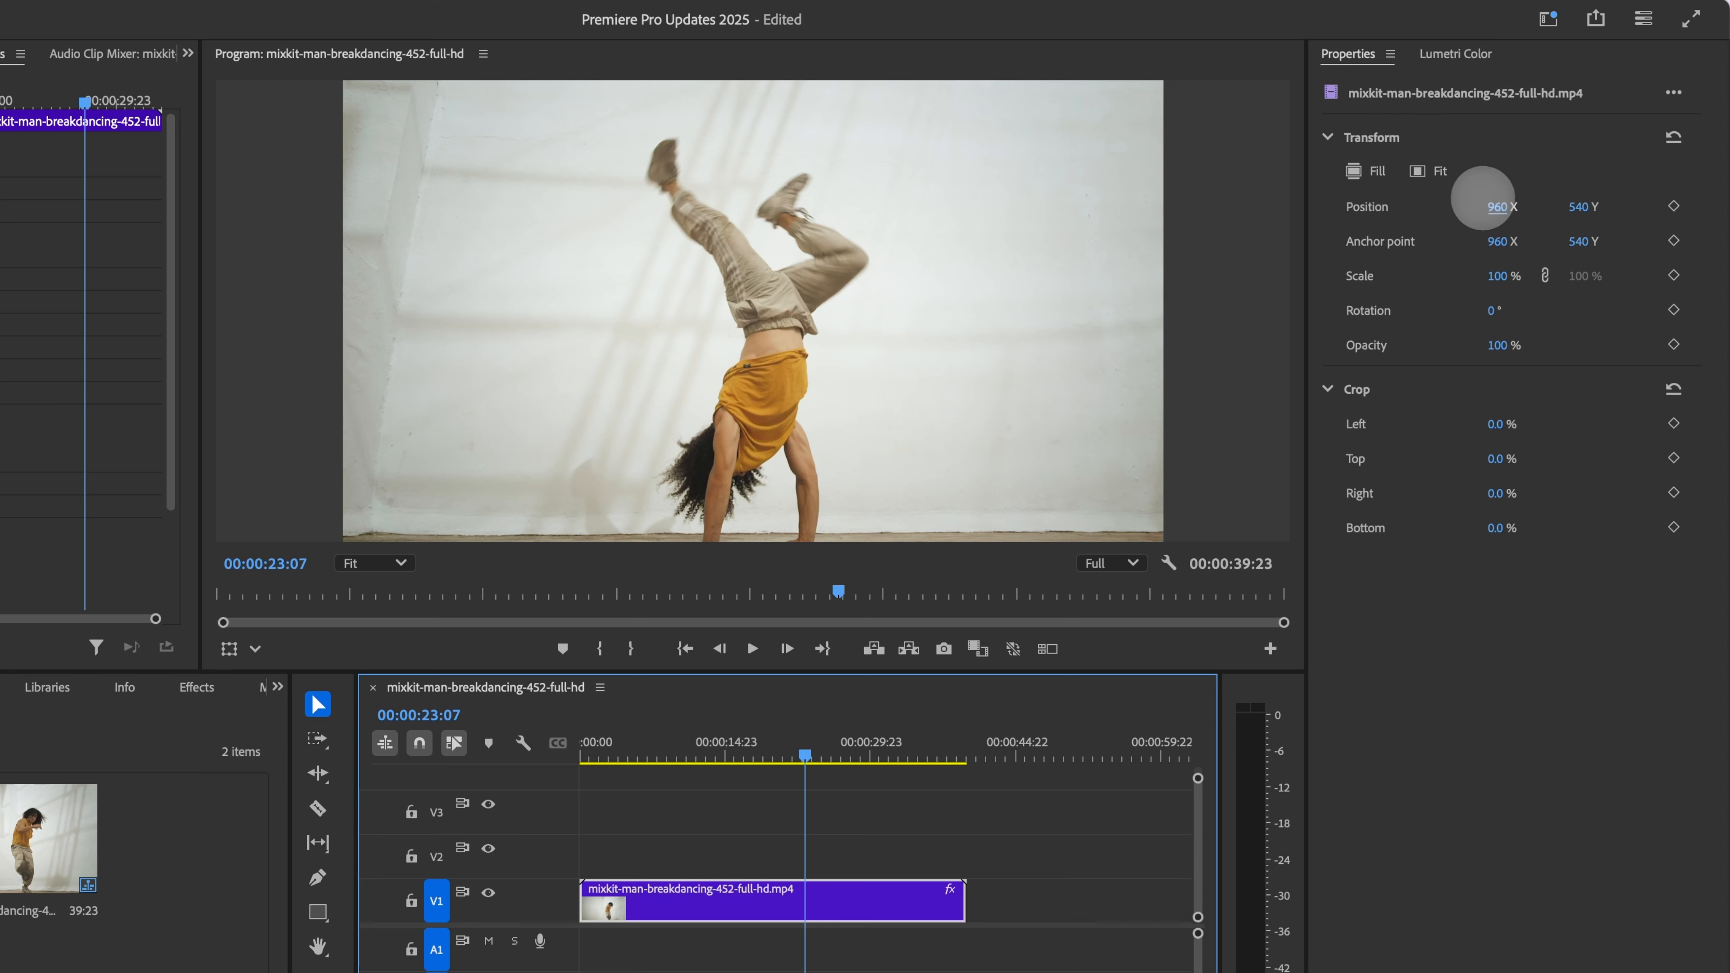
Step: Set the clip's Scale to 105% in the Properties panel
left_click(1496, 206)
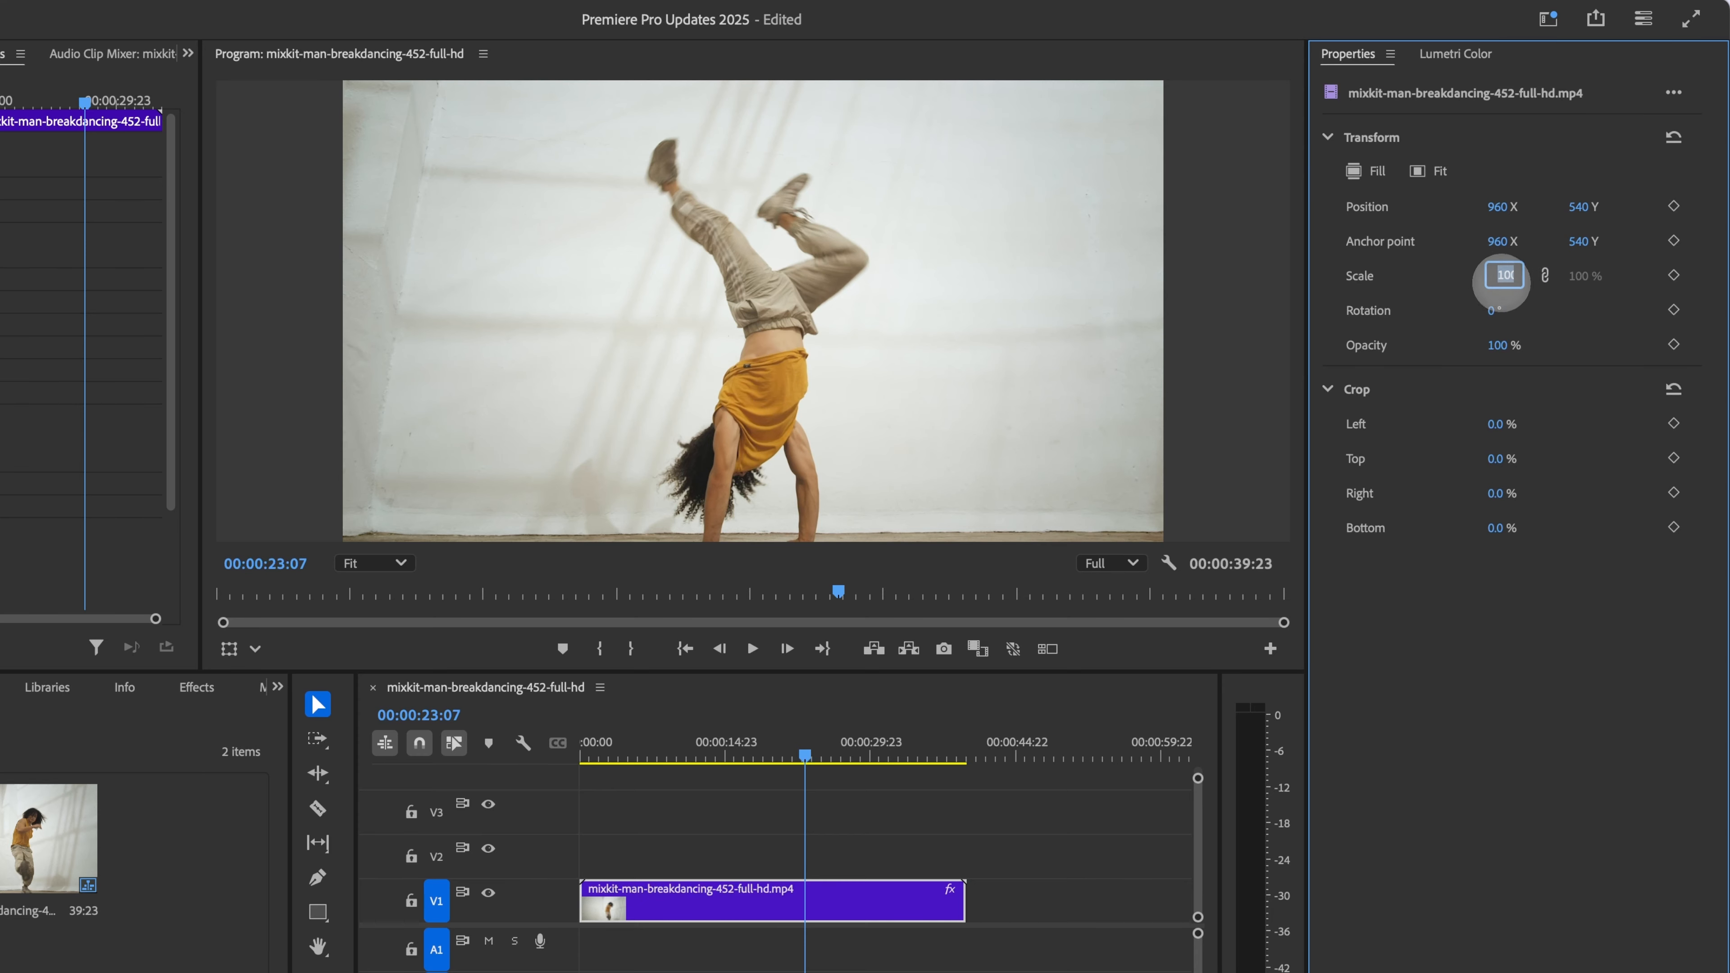
key("Up")
key("Up")
key("Up")
key("Up")
key("Up")
key("Up")
key("Up")
key("Up")
key("Up")
key("Up")
key("Up")
key("Up")
key("Up")
key("Up")
key("Up")
key("Up")
key("Up")
key("Up")
key("Up")
key("Up")
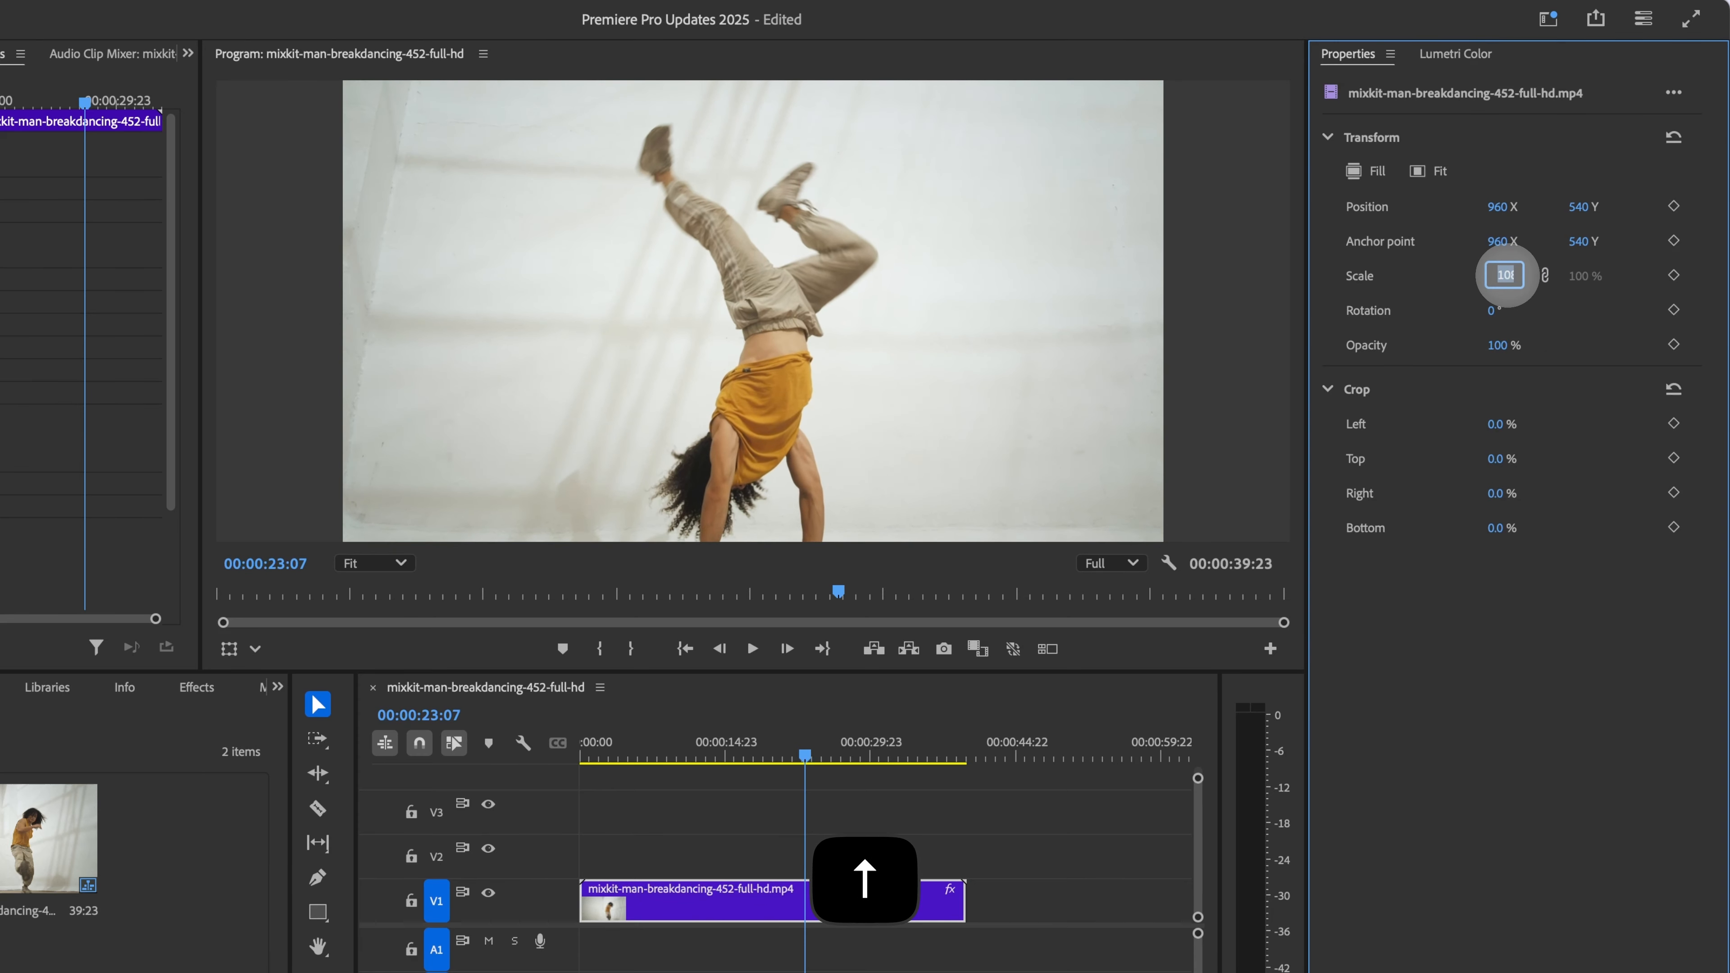
key("Up")
key("Up")
key("Up")
key("Up")
key("Up")
key("Up")
key("Up")
key("Up")
key("Up")
key("Up")
key("Up")
key("Up")
key("Up")
key("Up")
key("Up")
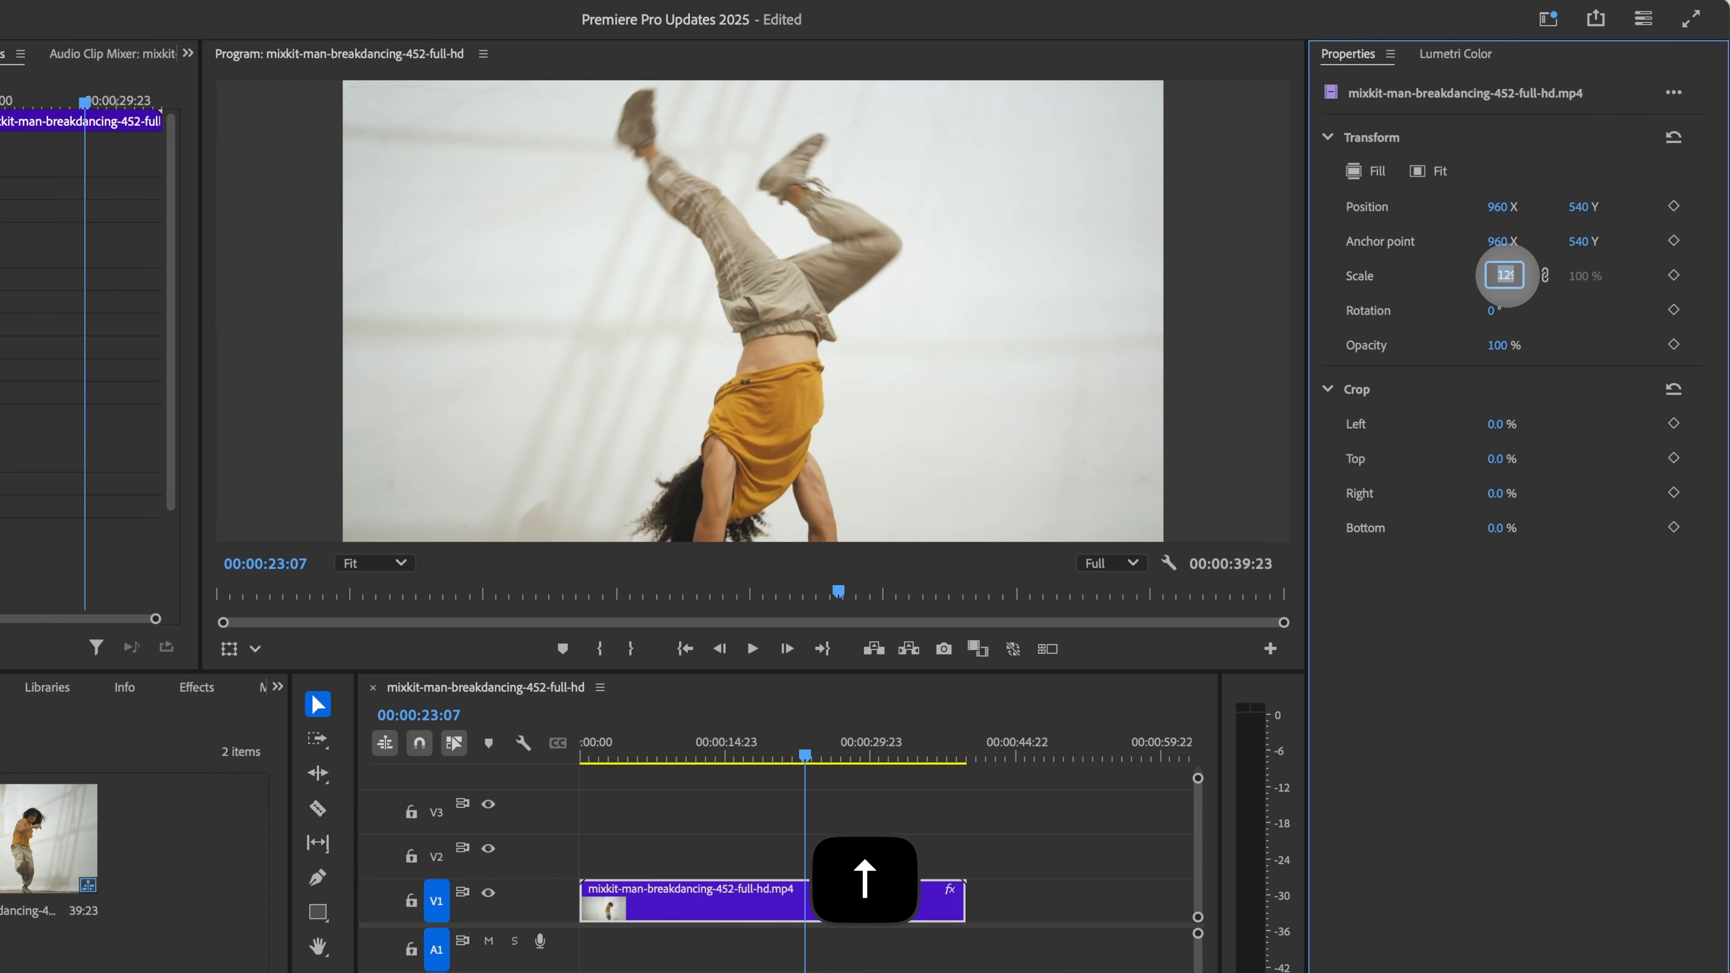
key("Down")
key("Down")
key("Down")
key("Down")
key("Down")
key("Down")
key("Down")
key("Down")
key("Down")
key("Down")
key("Down")
key("Down")
key("Down")
key("Down")
key("Down")
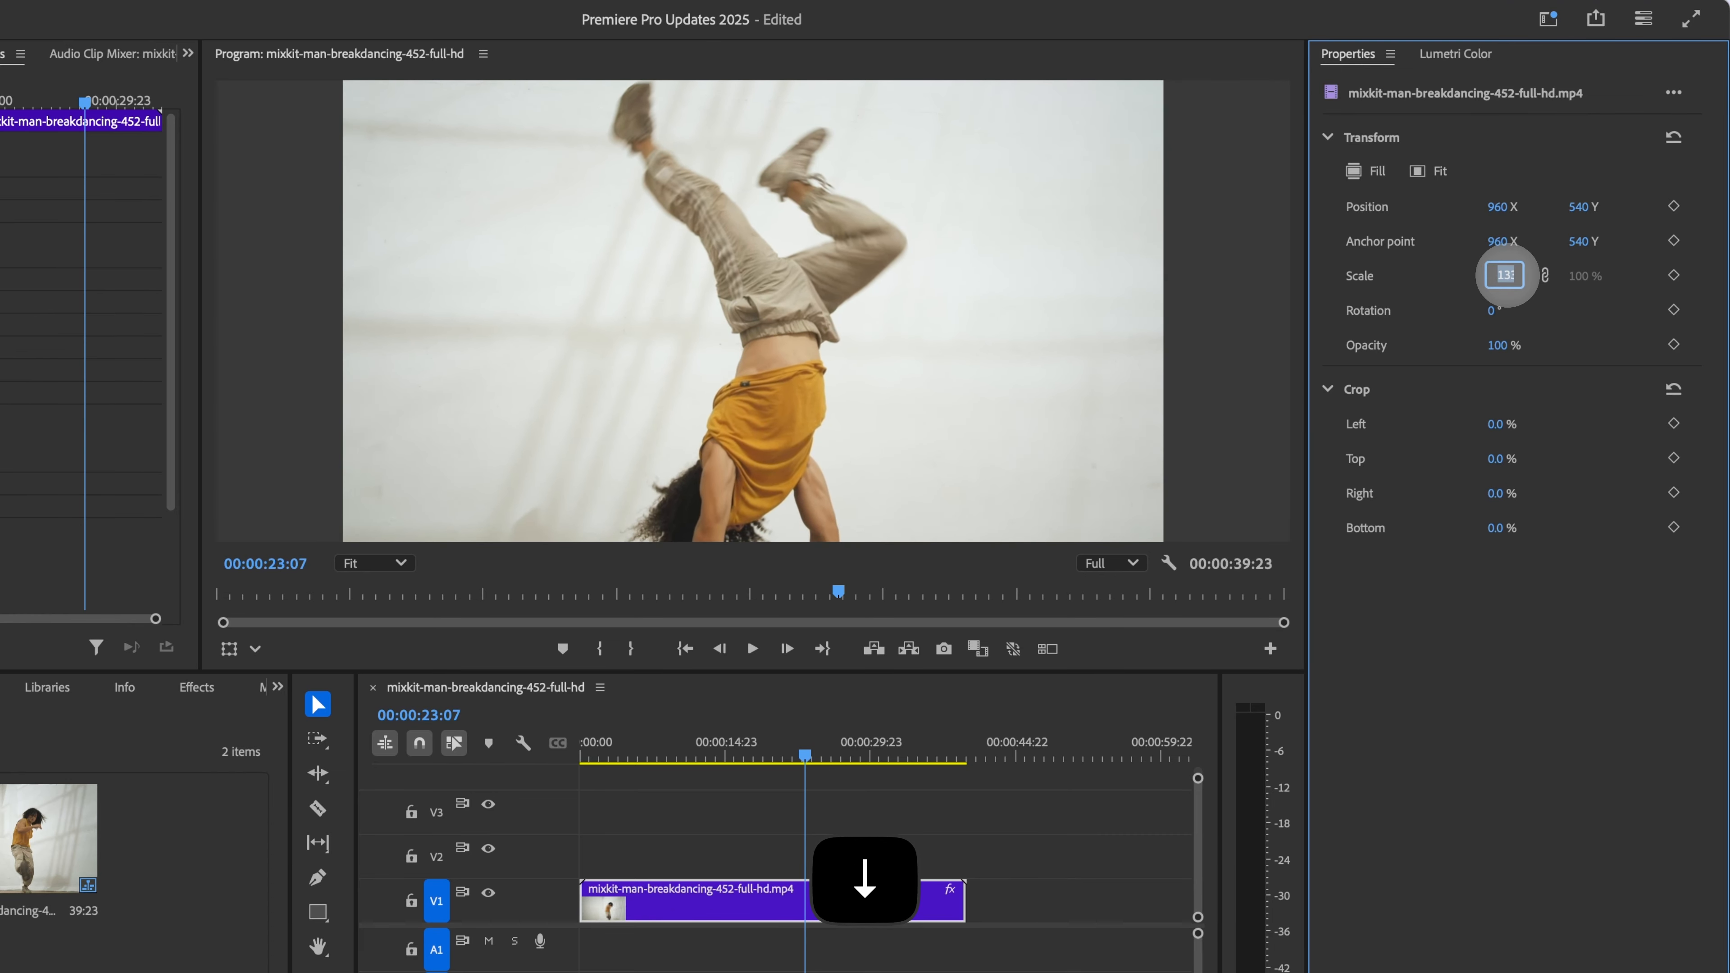
key("Down")
key("Down")
key("Down")
key("Down")
key("Down")
key("Down")
key("Down")
key("Down")
key("Down")
key("Down")
key("Down")
key("Down")
key("Down")
key("Down")
key("Down")
key("Down")
key("Down")
key("Down")
key("Down")
key("Down")
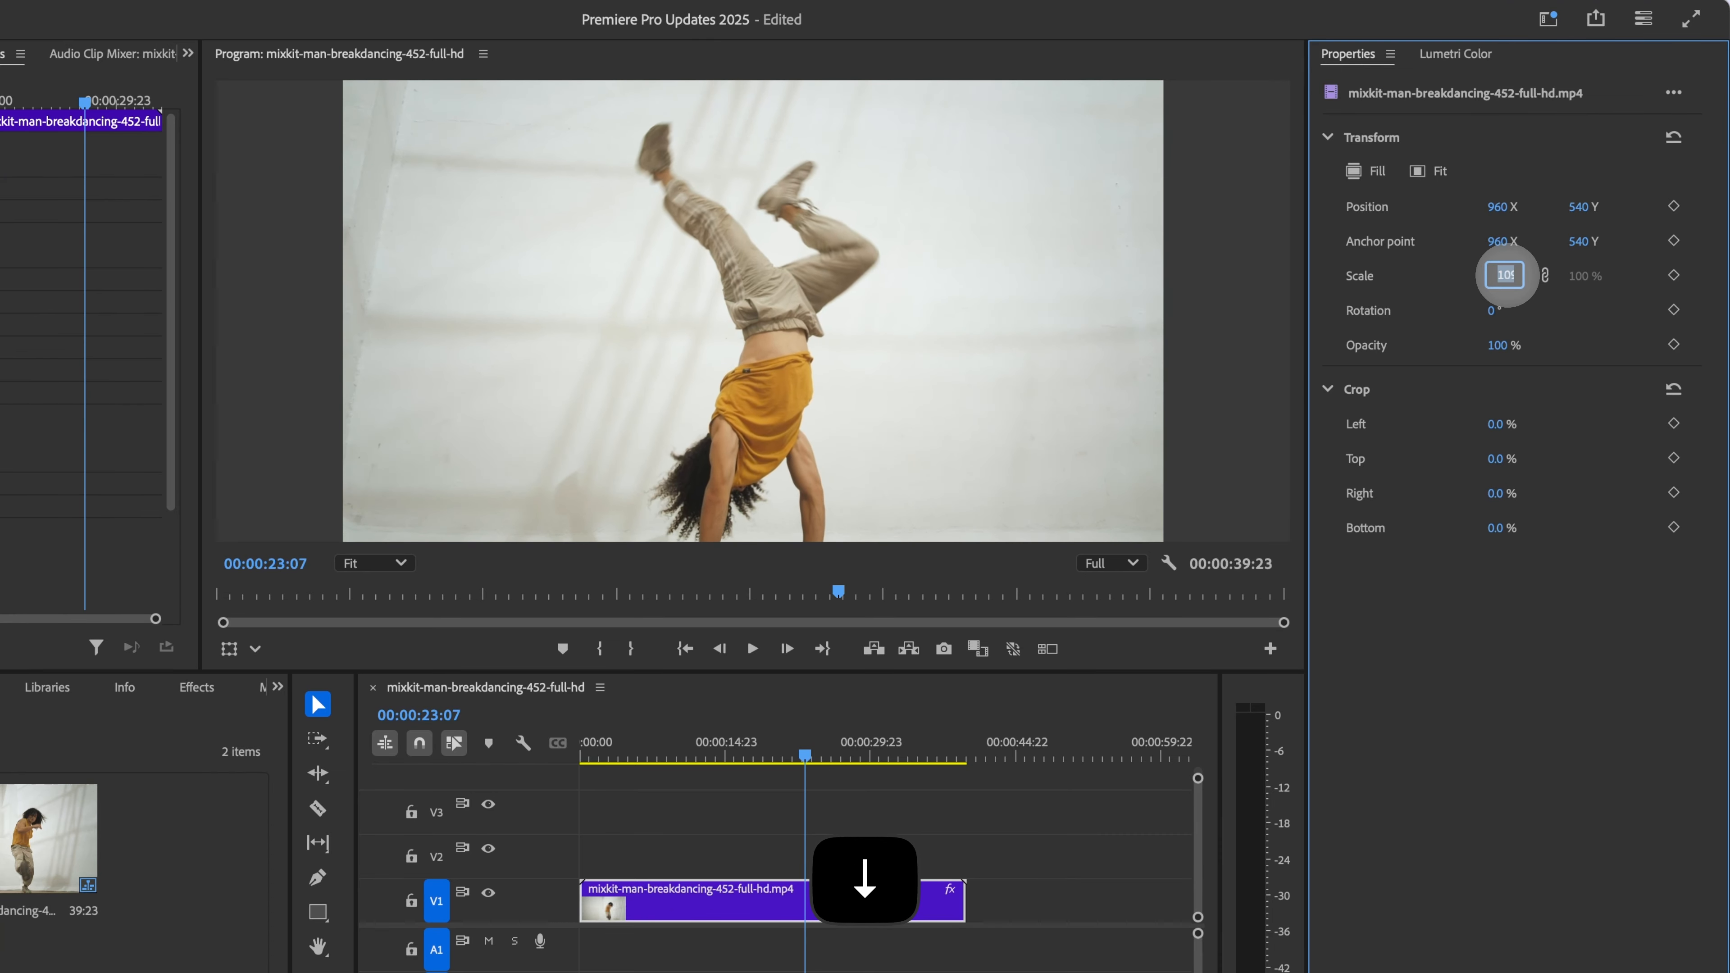
key("Up")
key("Up")
key("Up")
key("Up")
key("Up")
key("Up")
key("Up")
key("Up")
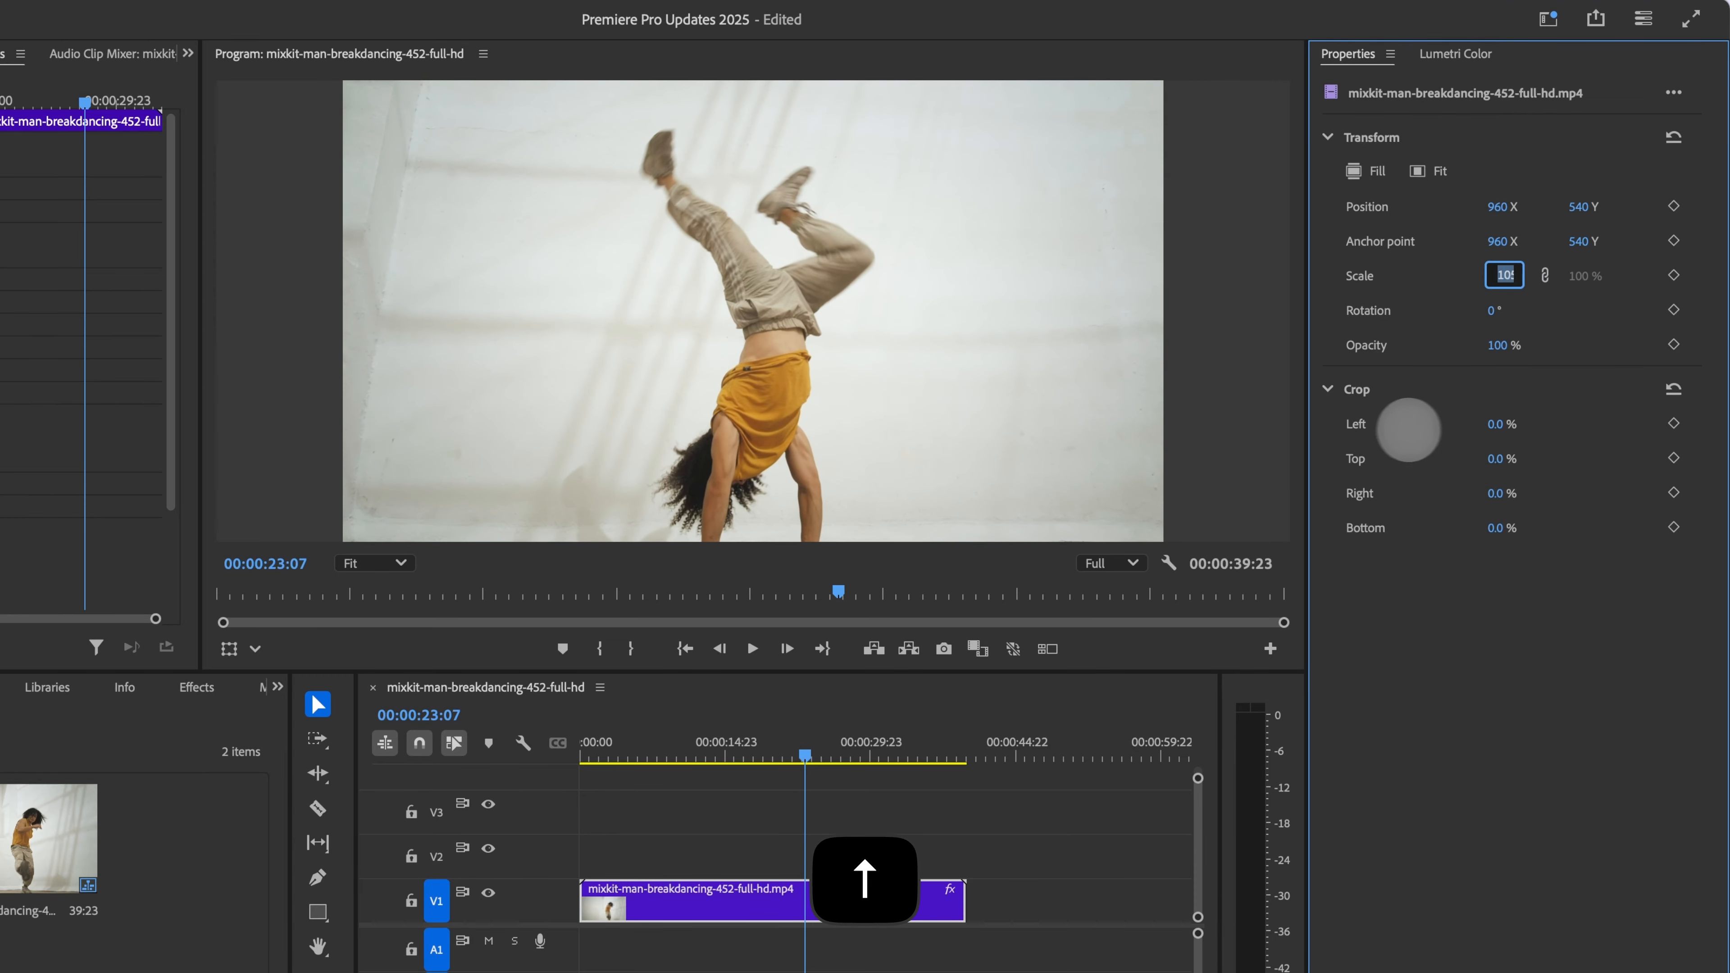
left_click(1441, 583)
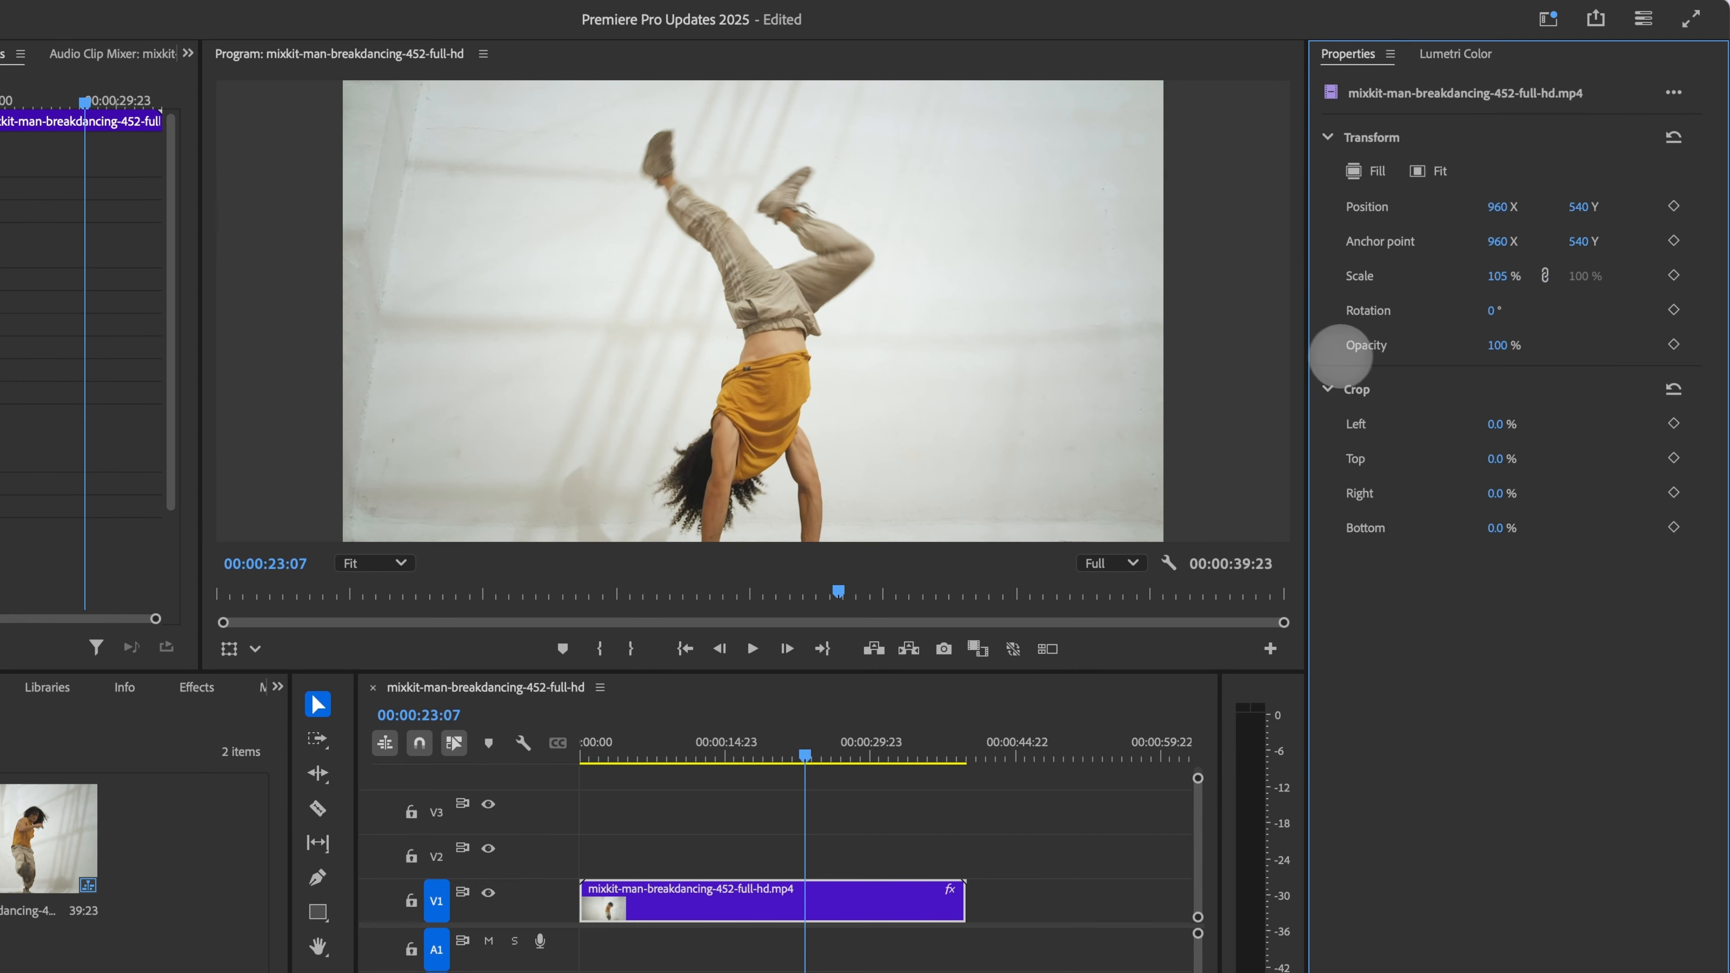
Step: Add a Scale keyframe at 00:00:09:06
left_click_drag(1306, 350, 1232, 362)
left_click_drag(783, 750, 665, 773)
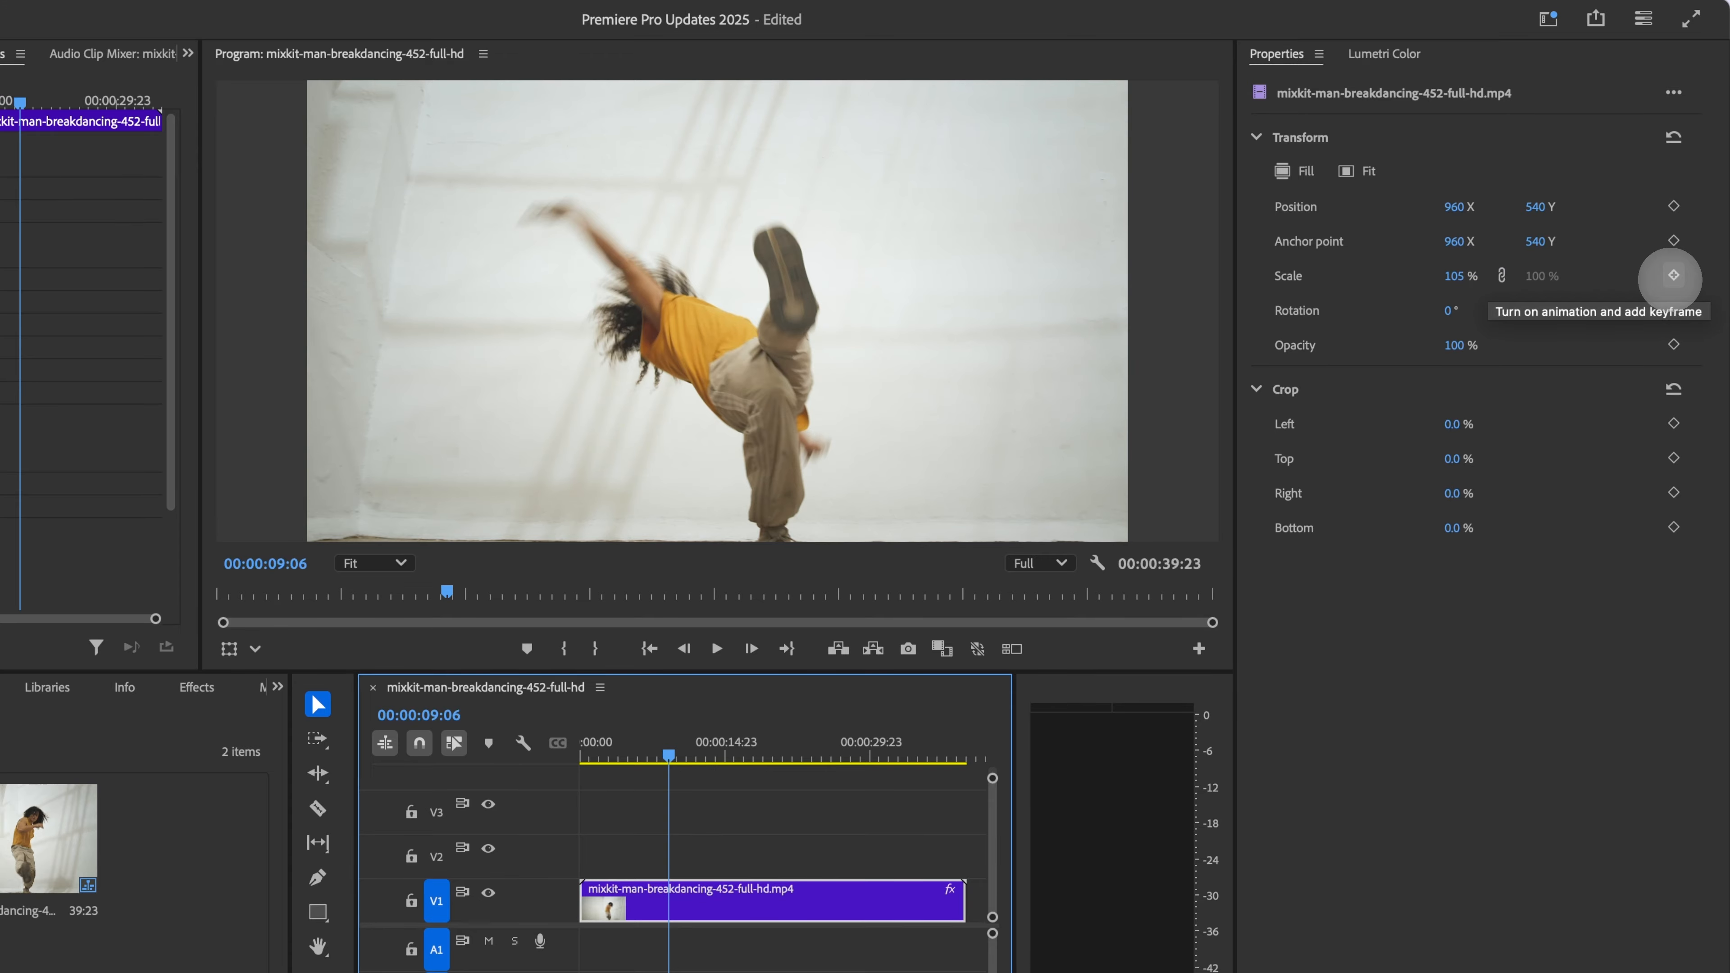
left_click(1674, 275)
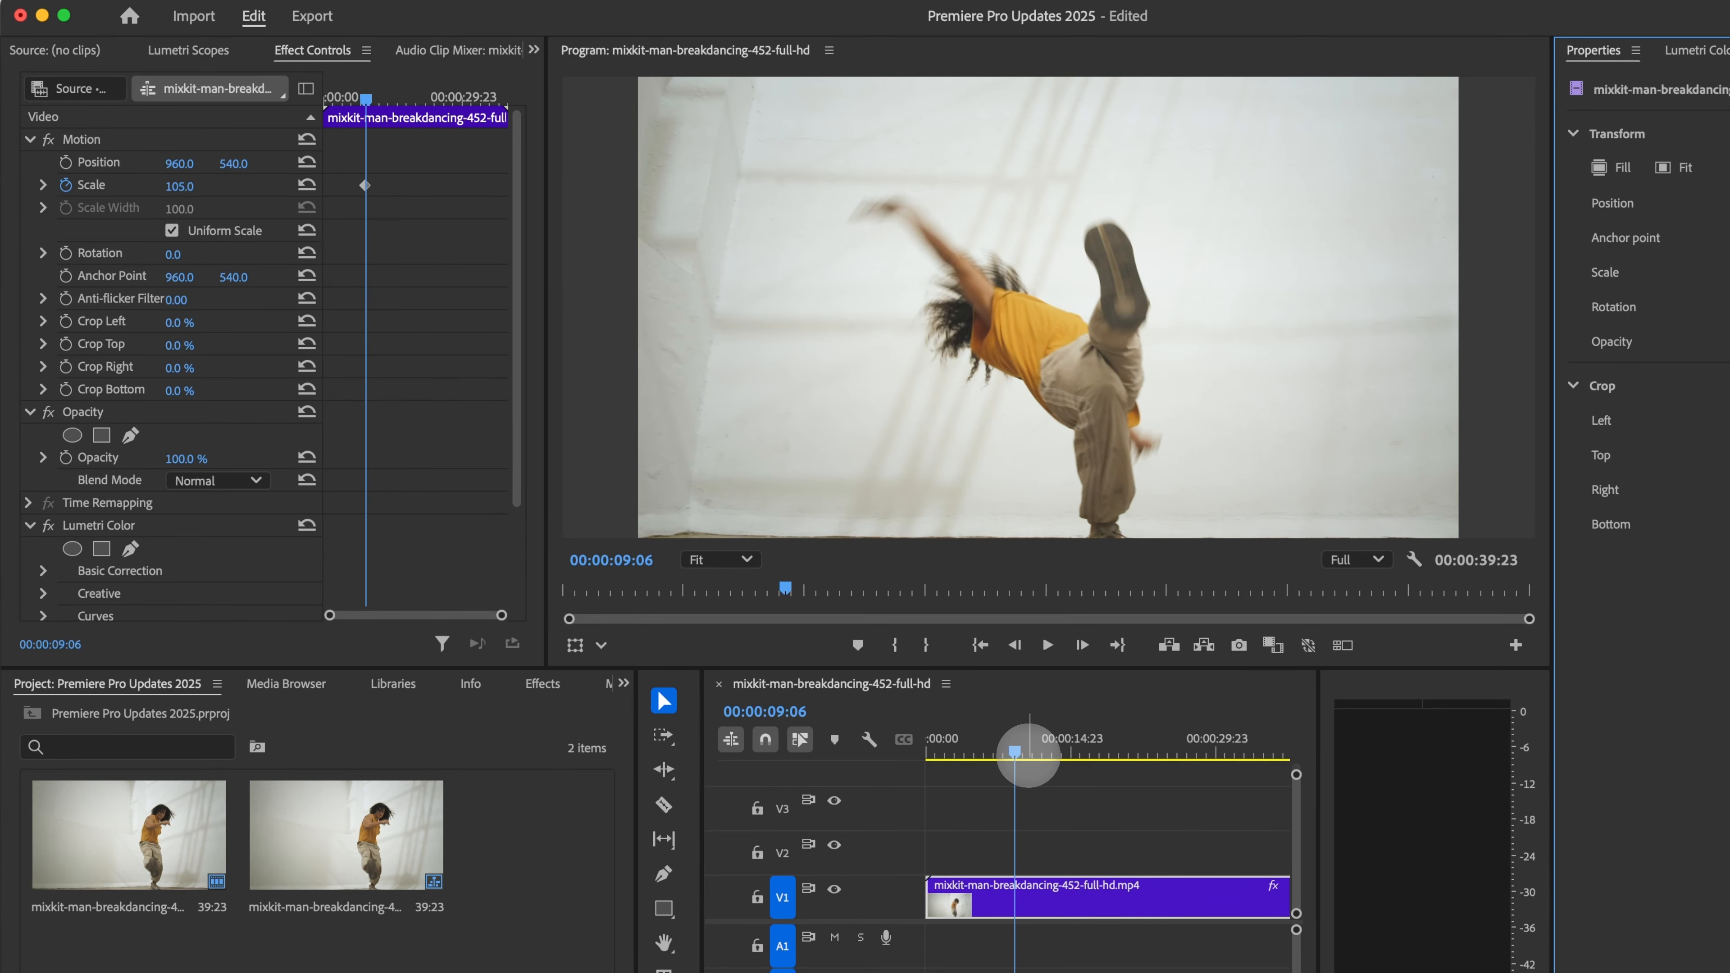
Step: Add a second Scale keyframe at 00:00:33:11 and increase its Scale value
left_click_drag(1029, 753, 1252, 780)
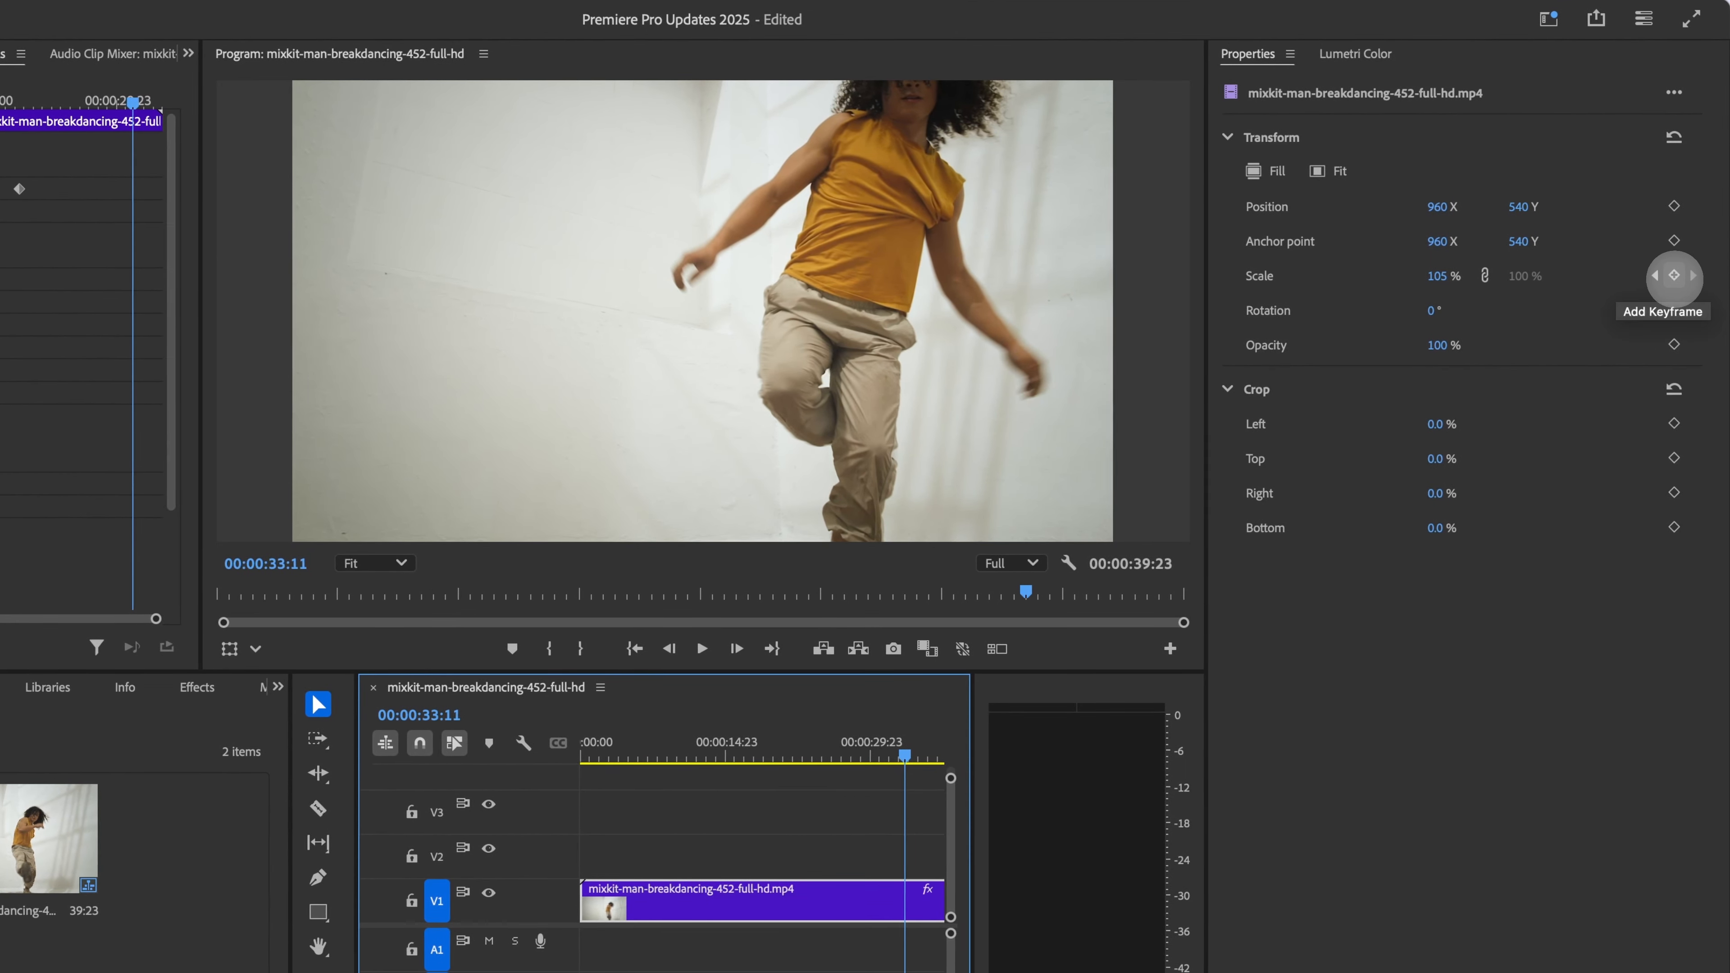
left_click(1675, 275)
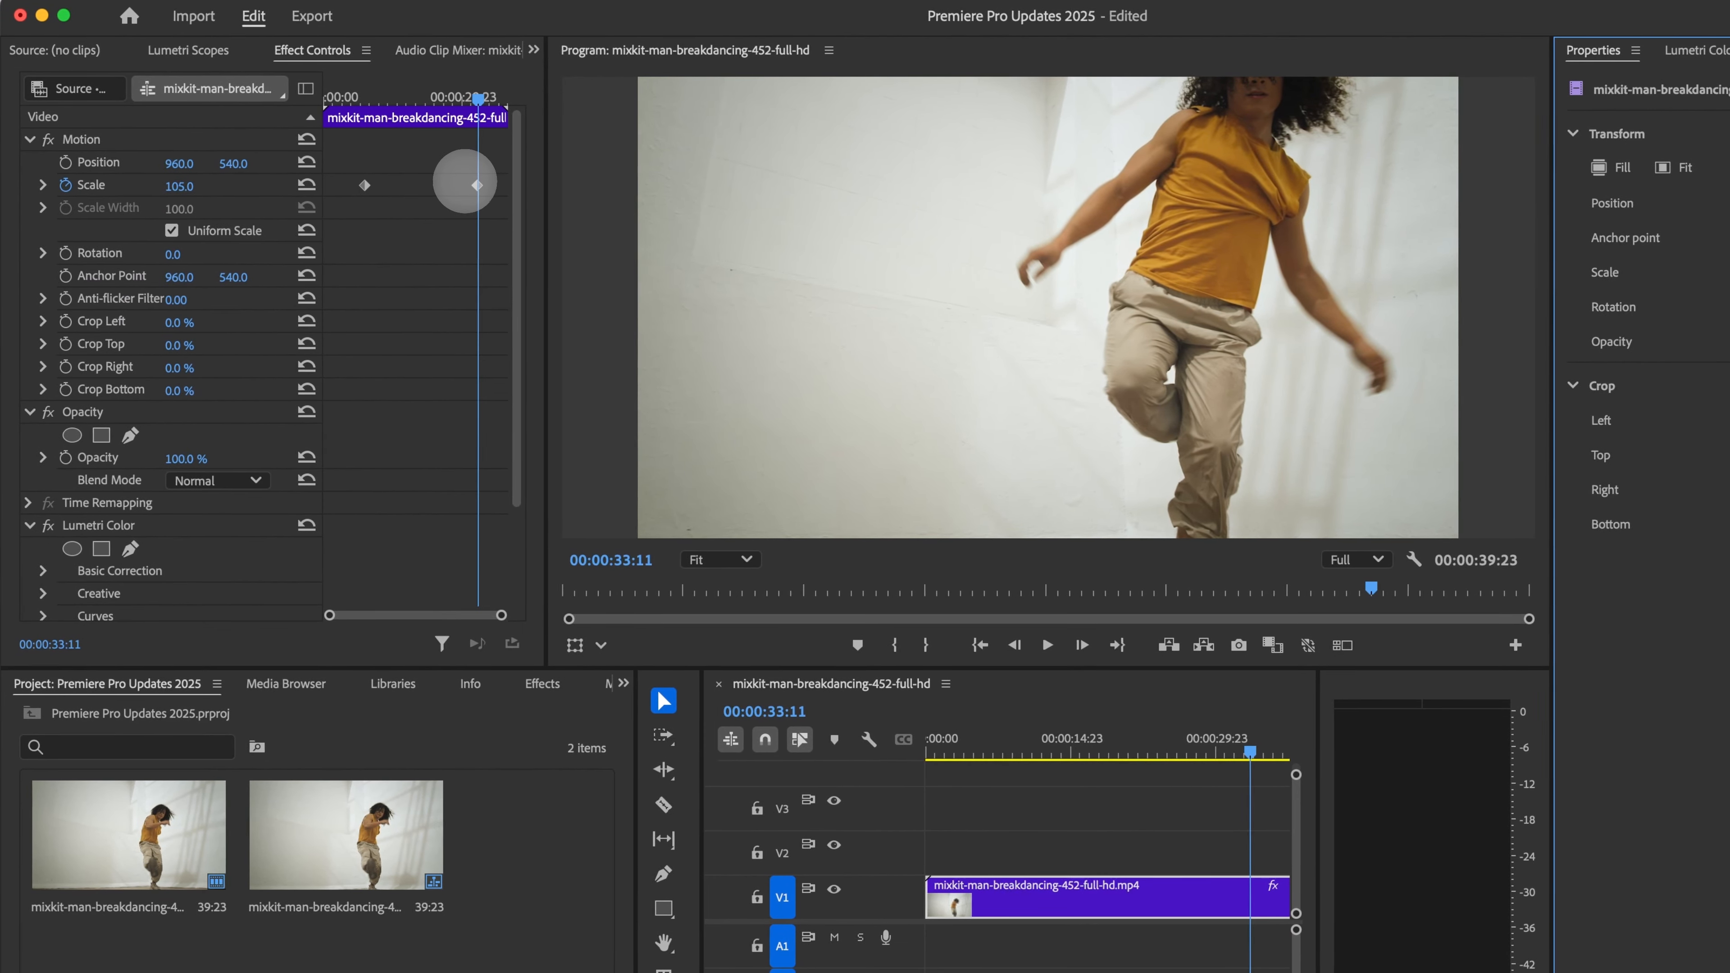
left_click(365, 185)
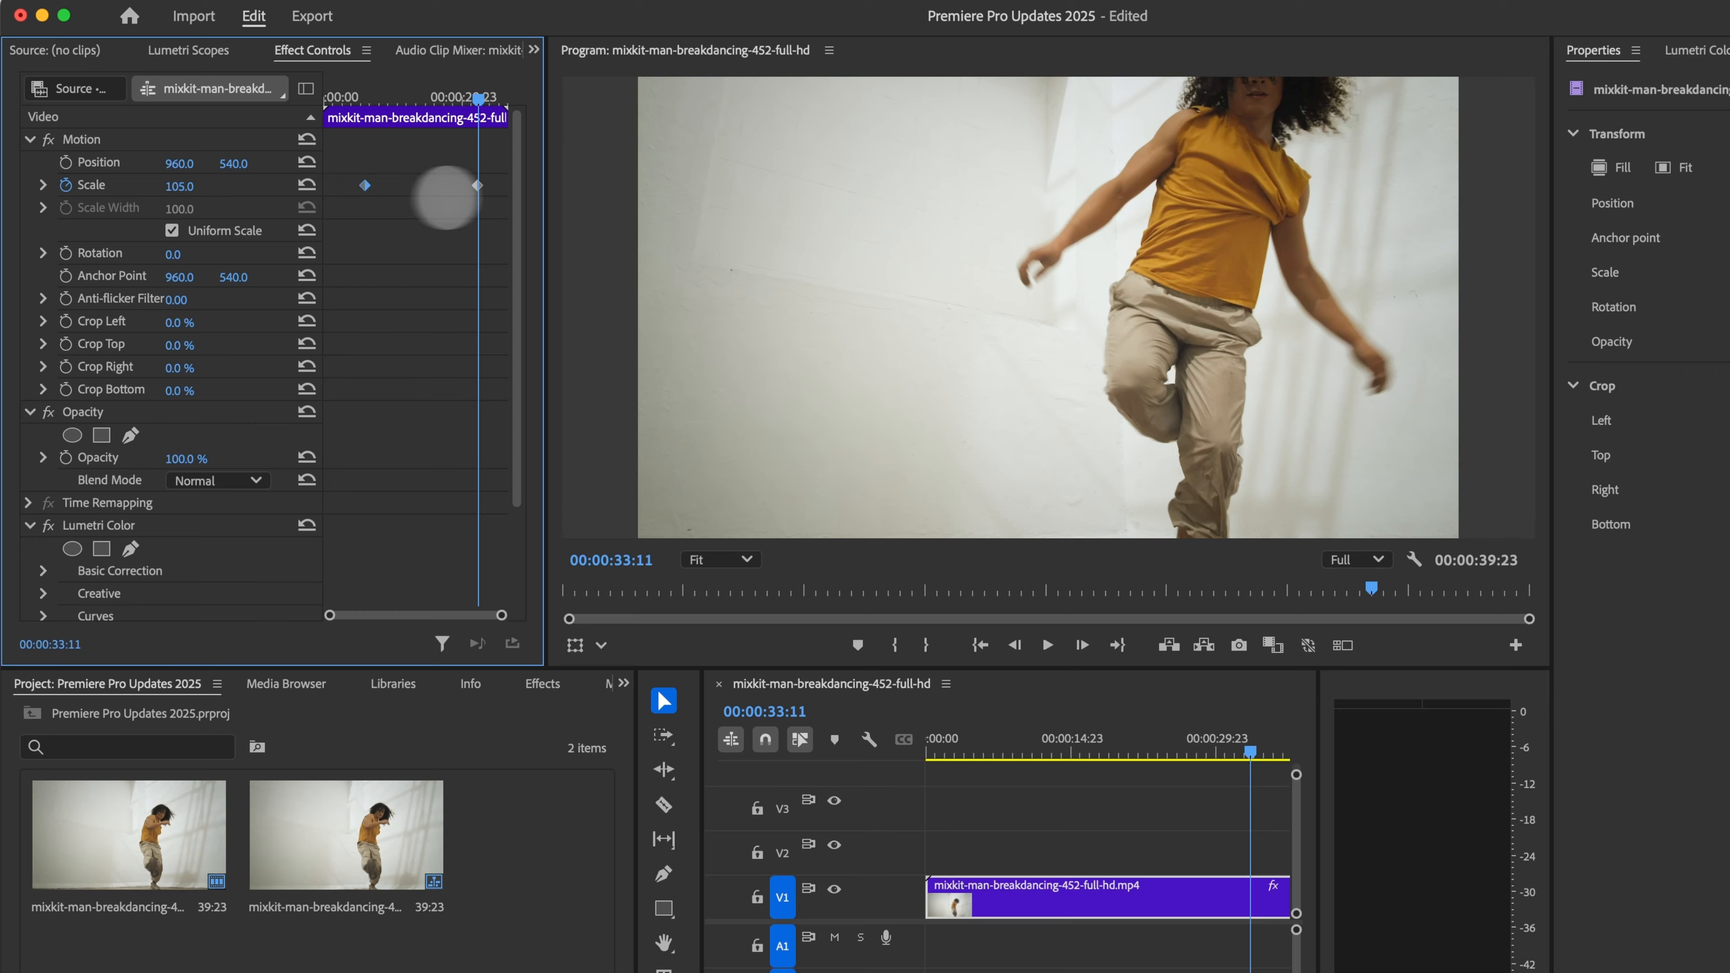
left_click(478, 185)
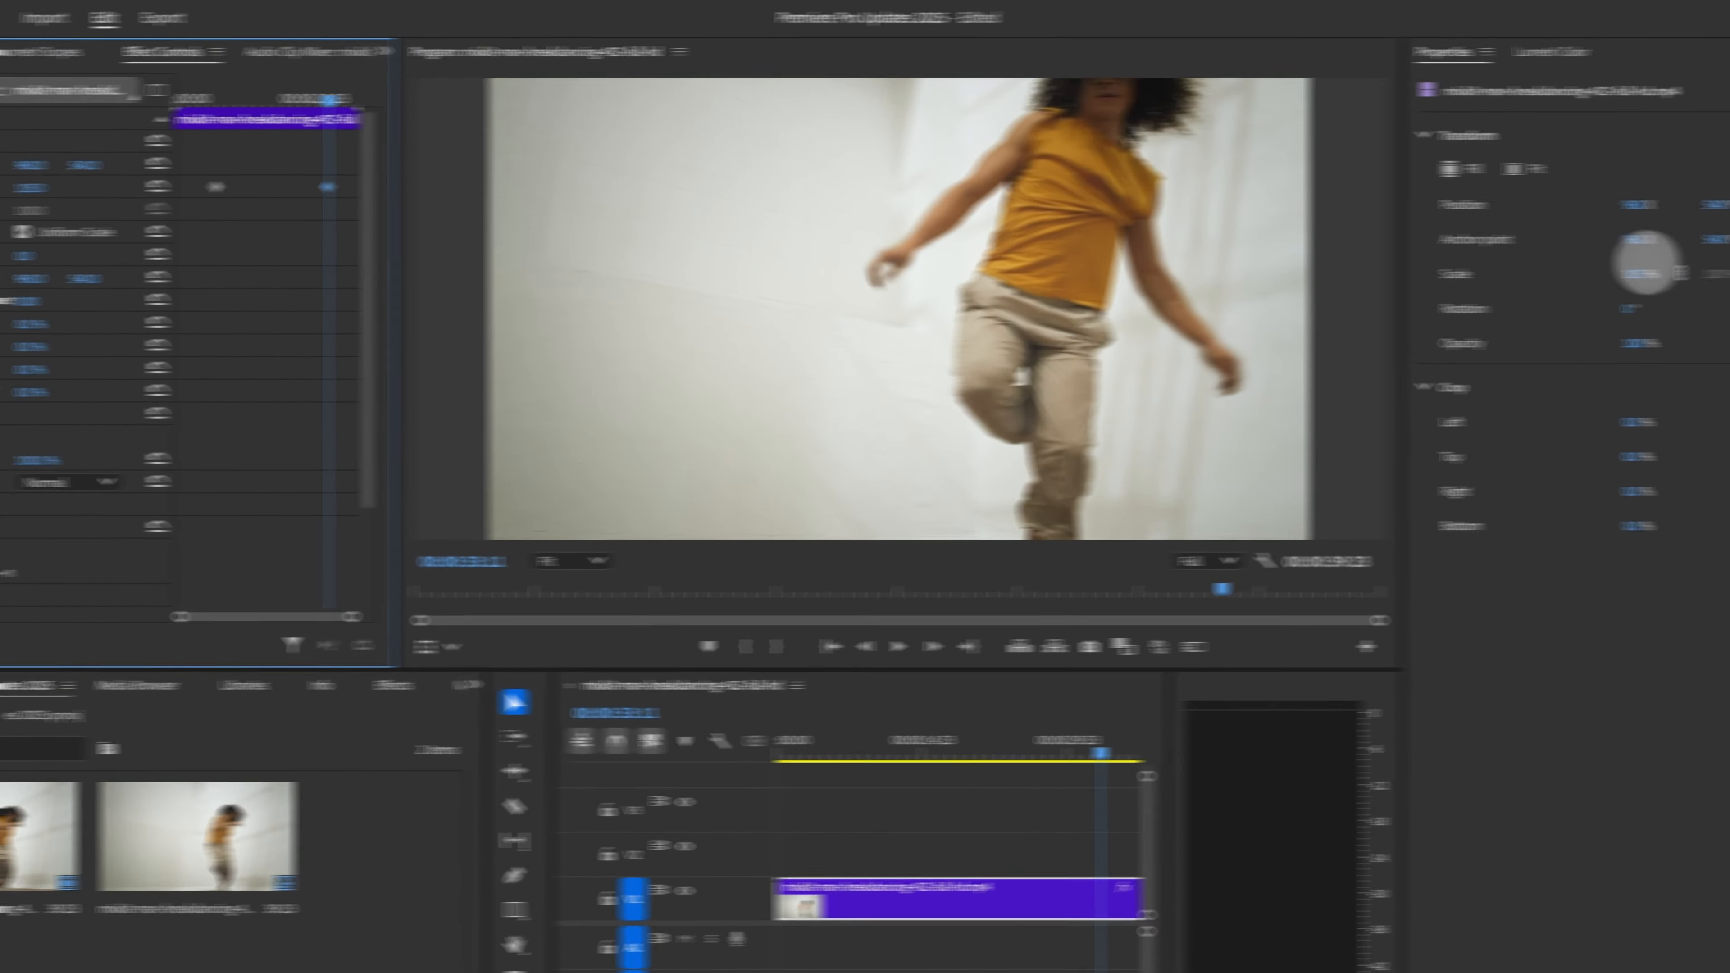
left_click(1729, 275)
key("shift+Up")
key("shift+Up")
key("shift+Up")
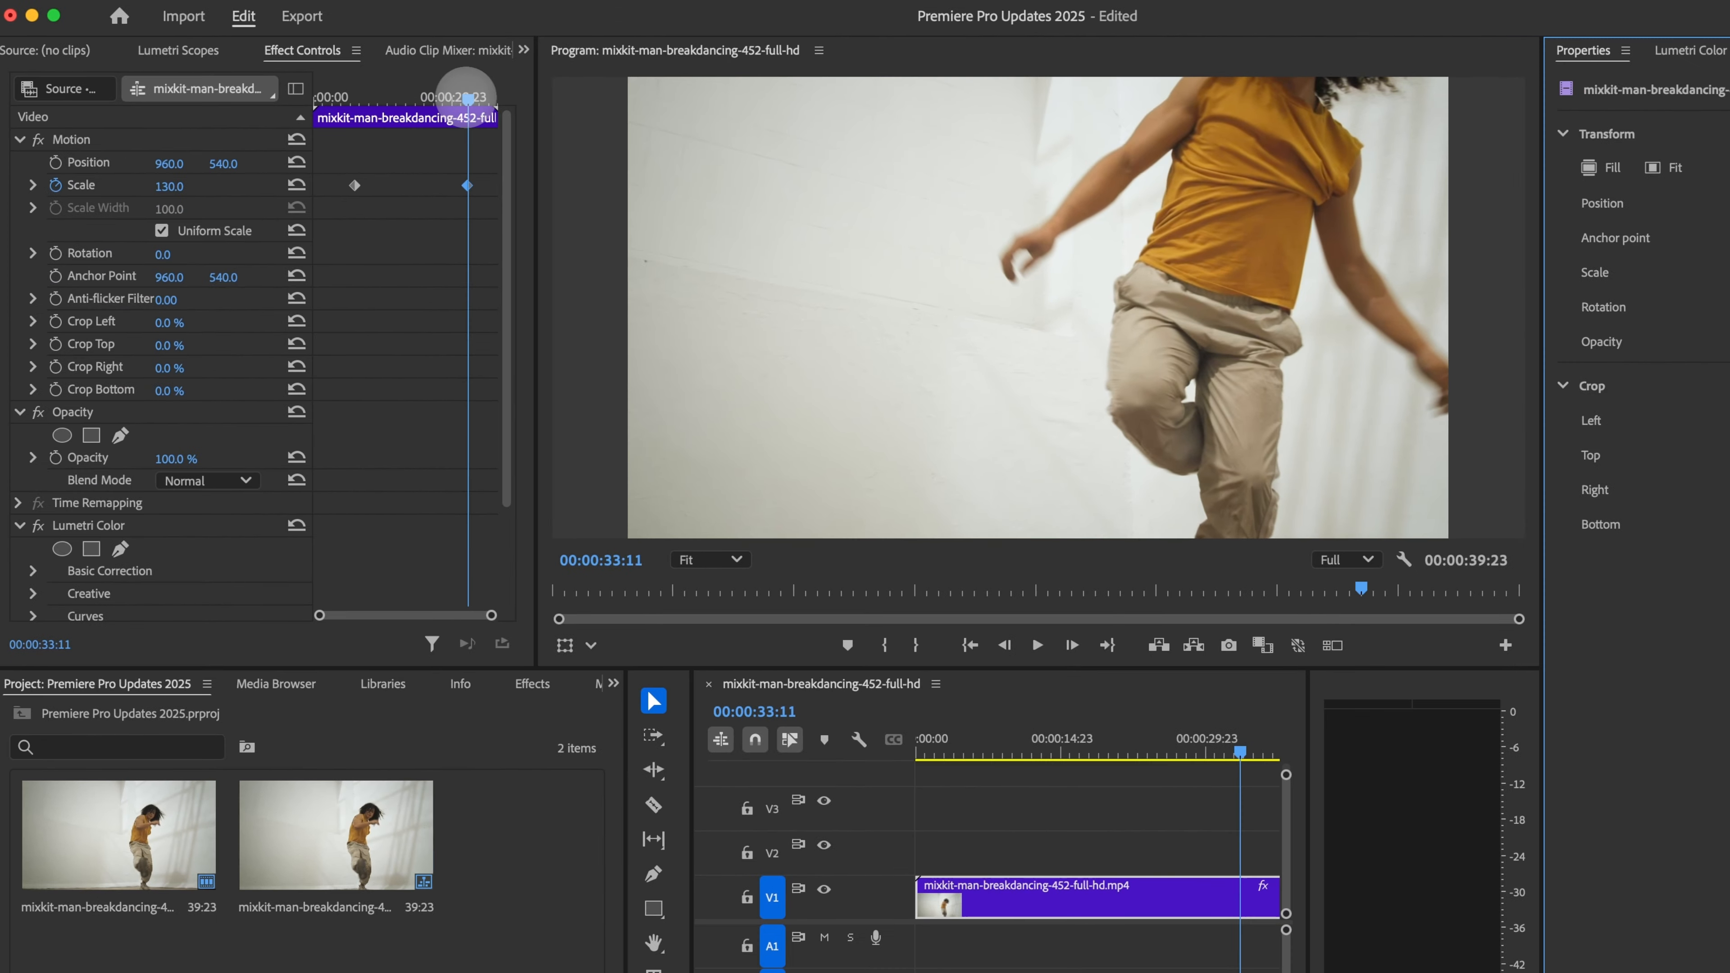
Step: Scrub the playhead between the keyframes to preview the scale animation
left_click(132, 102)
left_click_drag(477, 97, 363, 122)
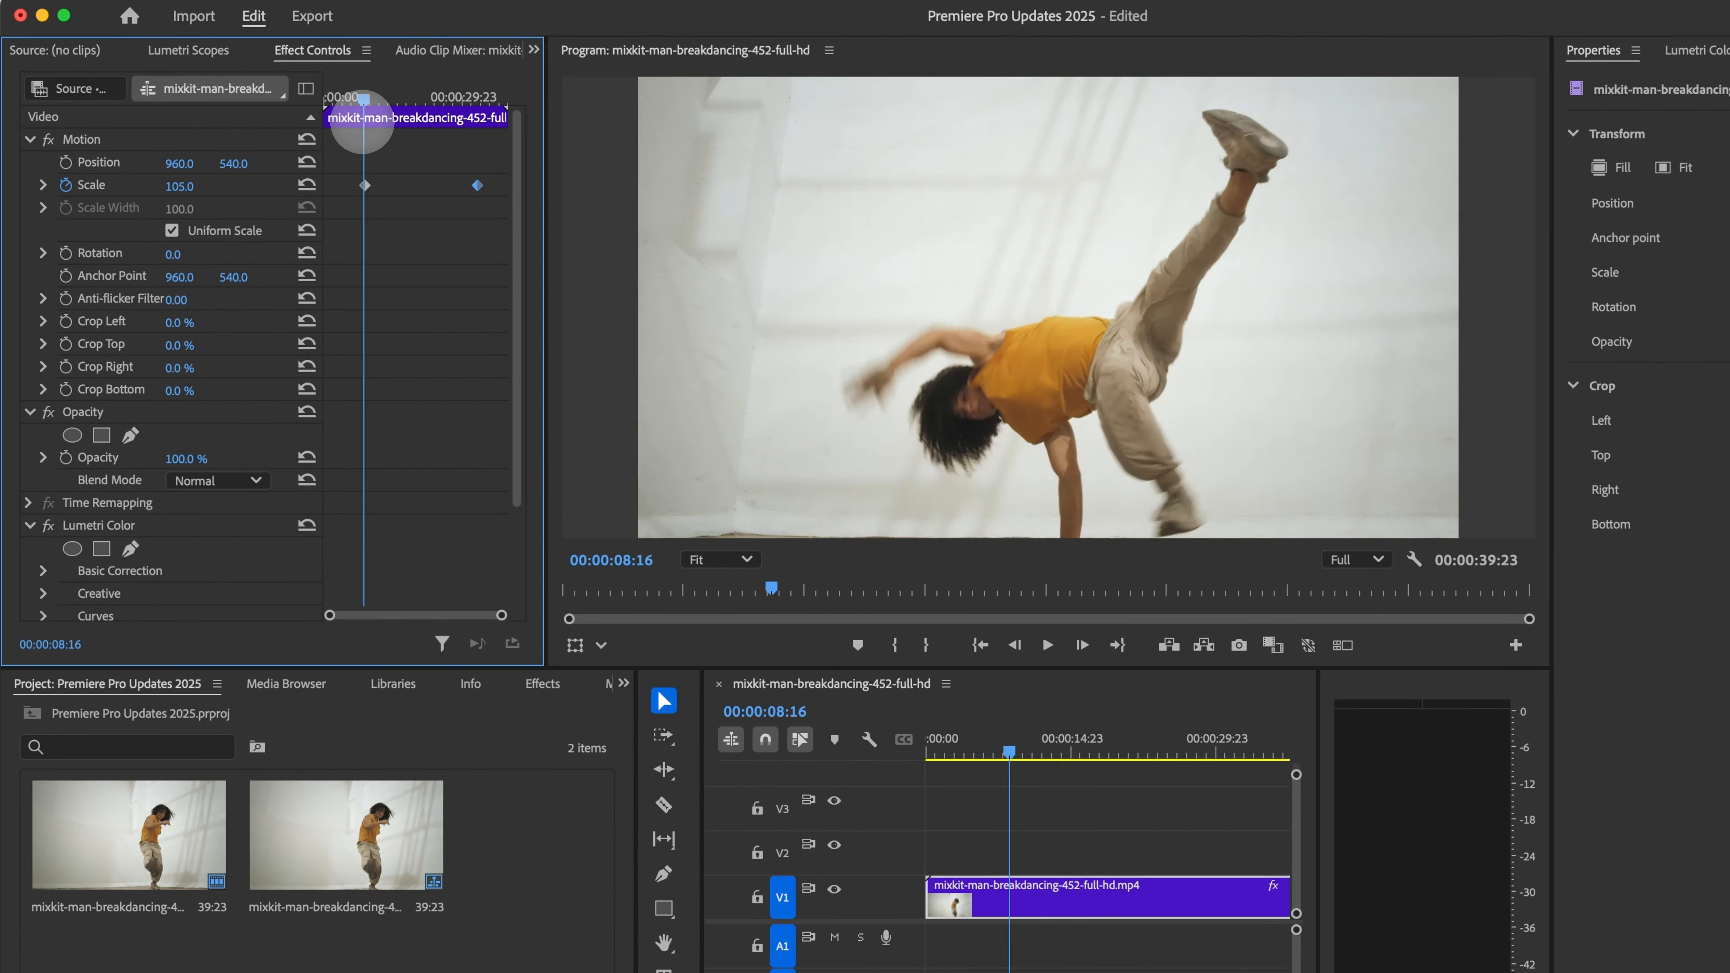
left_click_drag(1059, 752, 1232, 800)
mouse_move(1148, 759)
left_mouse_down()
mouse_move(886, 773)
mouse_move(1143, 773)
left_mouse_up()
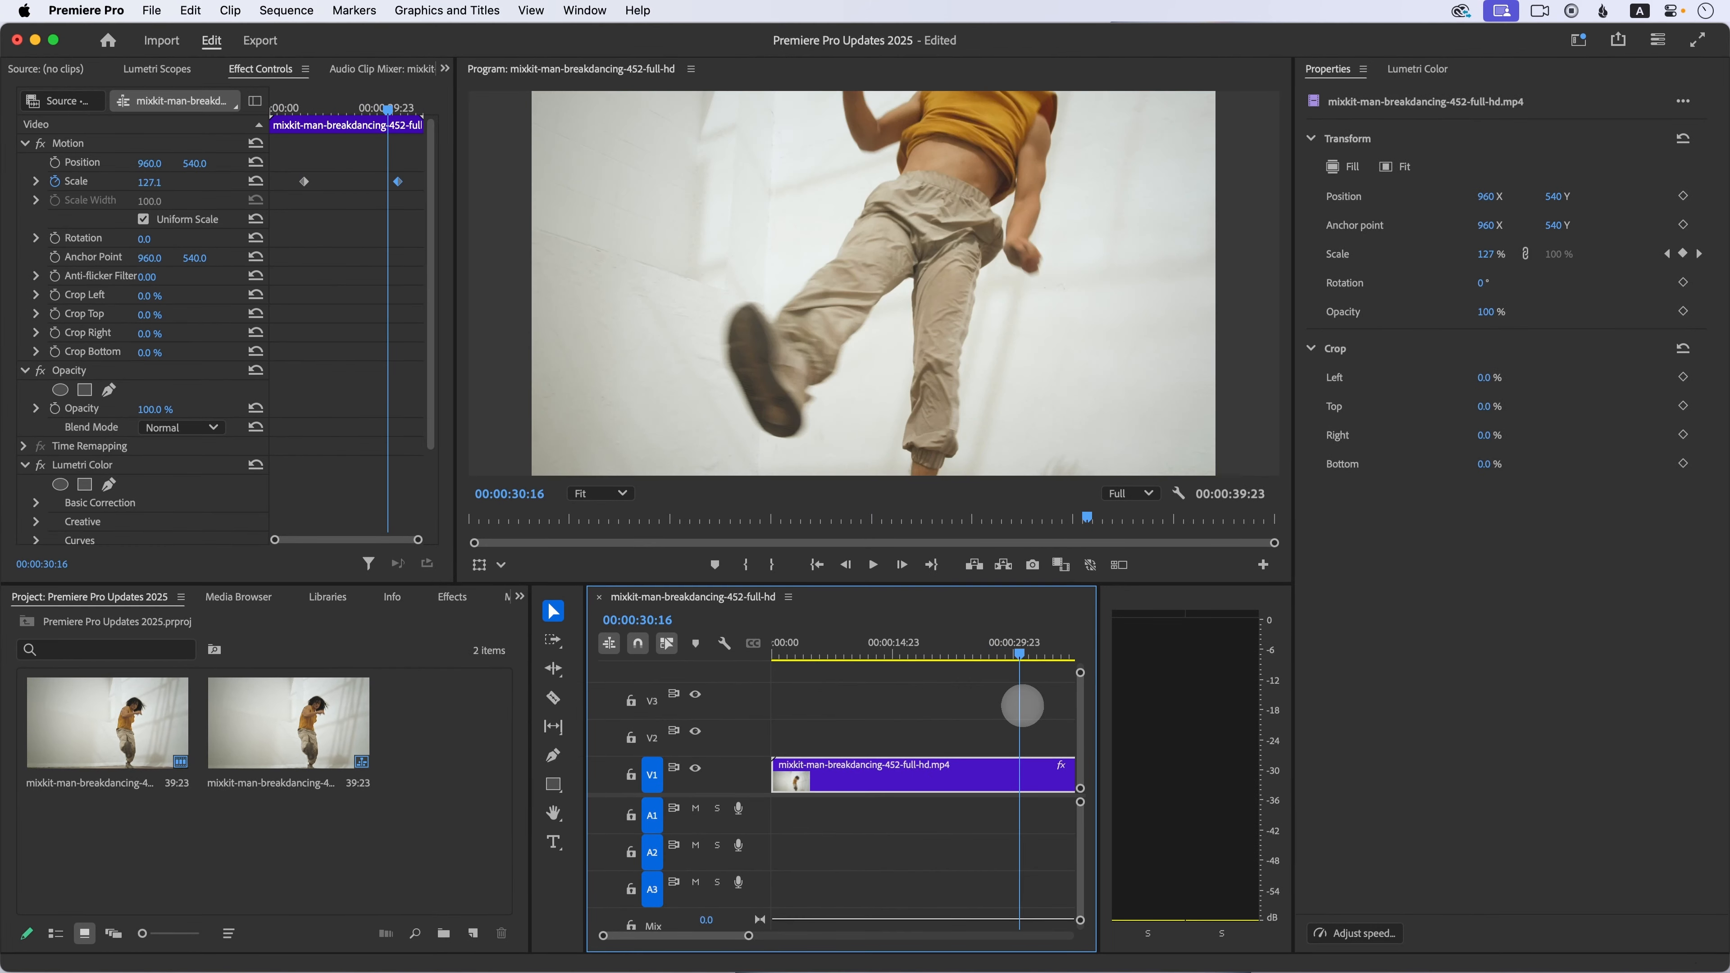
left_click_drag(1021, 706, 911, 694)
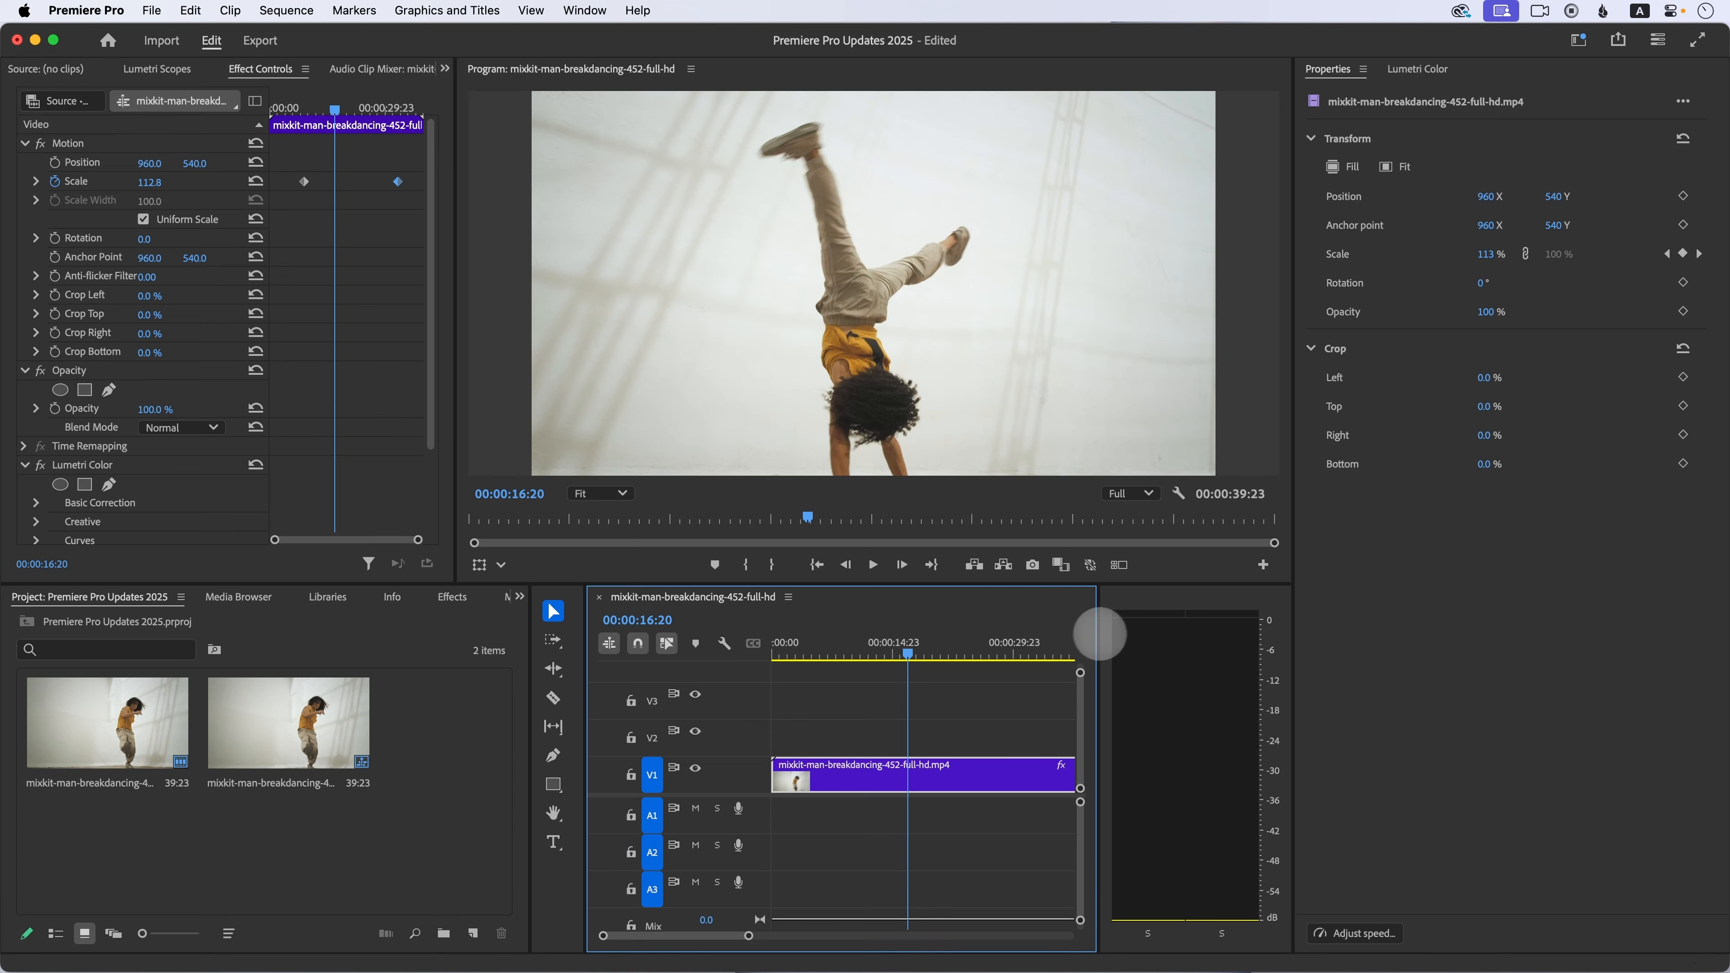
Step: Resize the timeline and Properties panel boundaries to widen the timeline
left_click_drag(1096, 637, 1289, 633)
left_click(1210, 732)
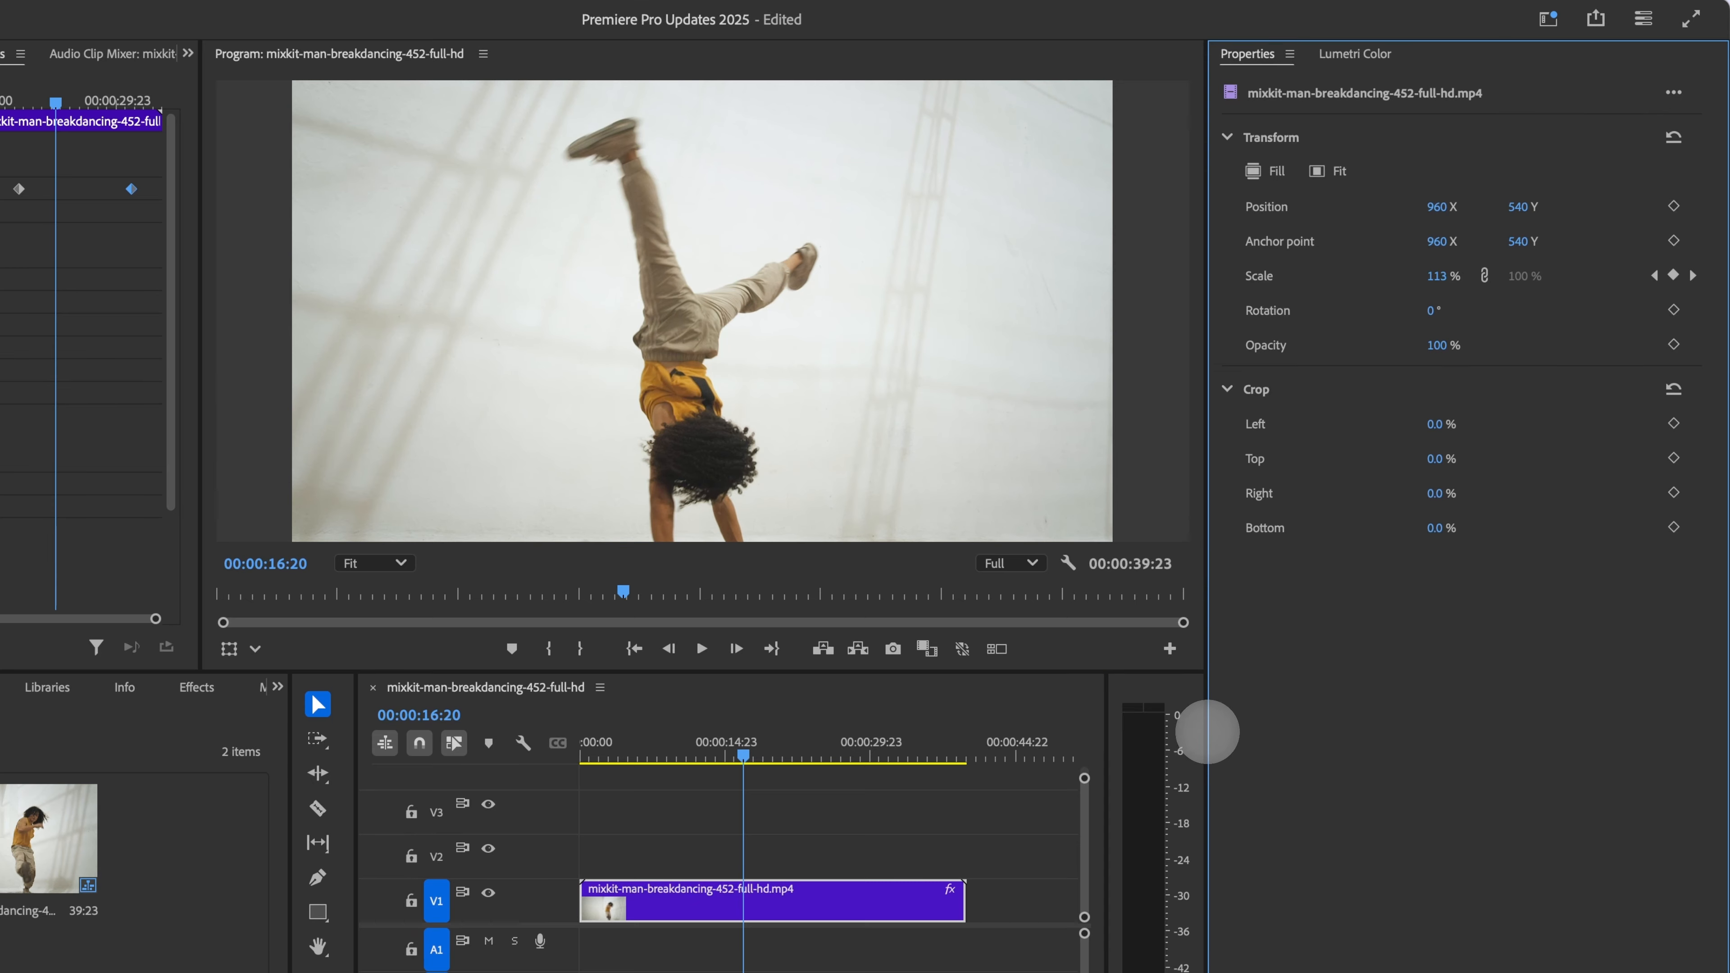
left_click_drag(1206, 734, 1275, 726)
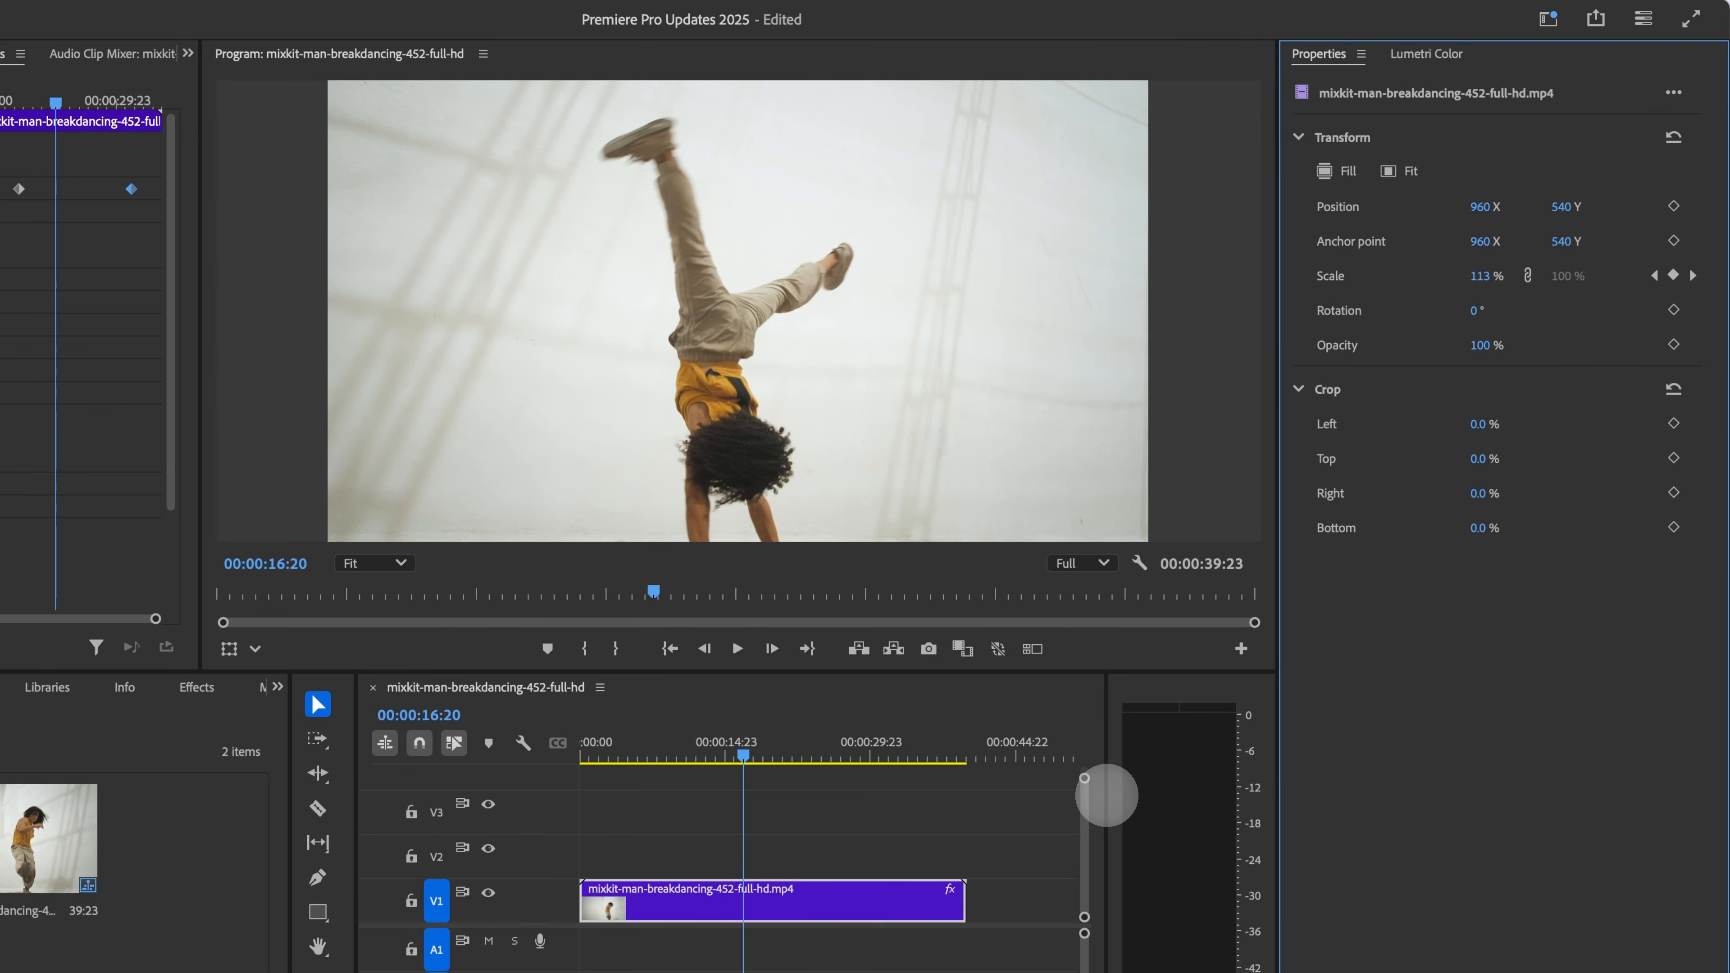
left_click_drag(1106, 795, 1170, 803)
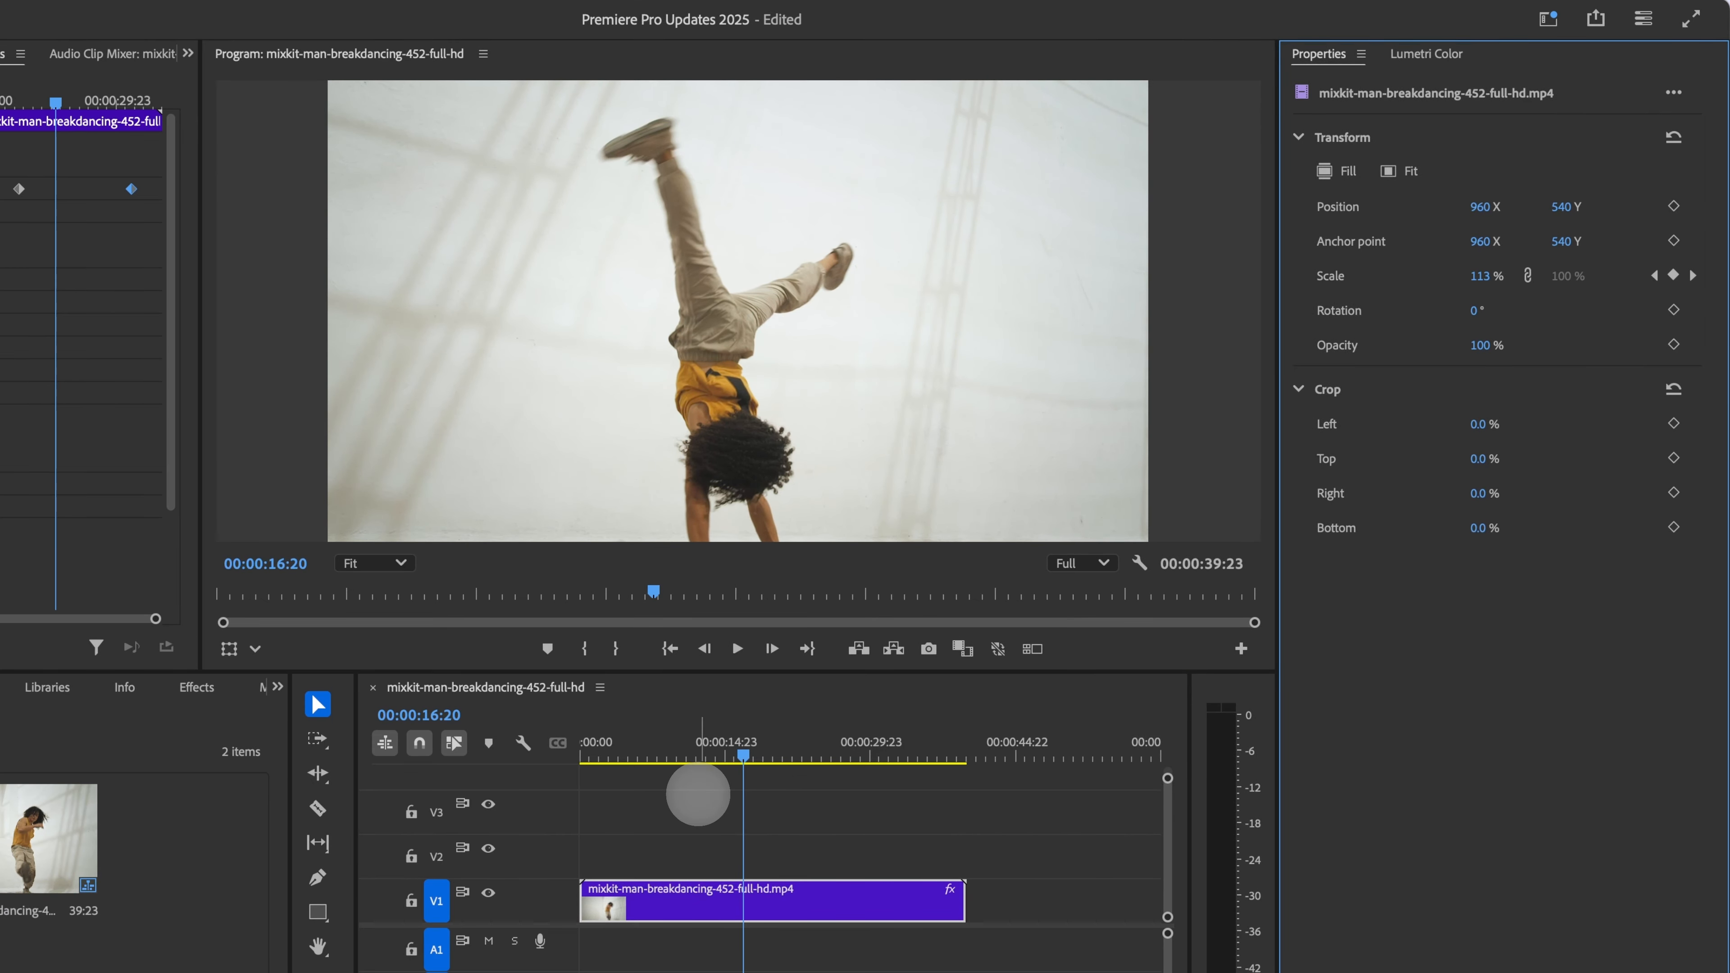
left_click(565, 806)
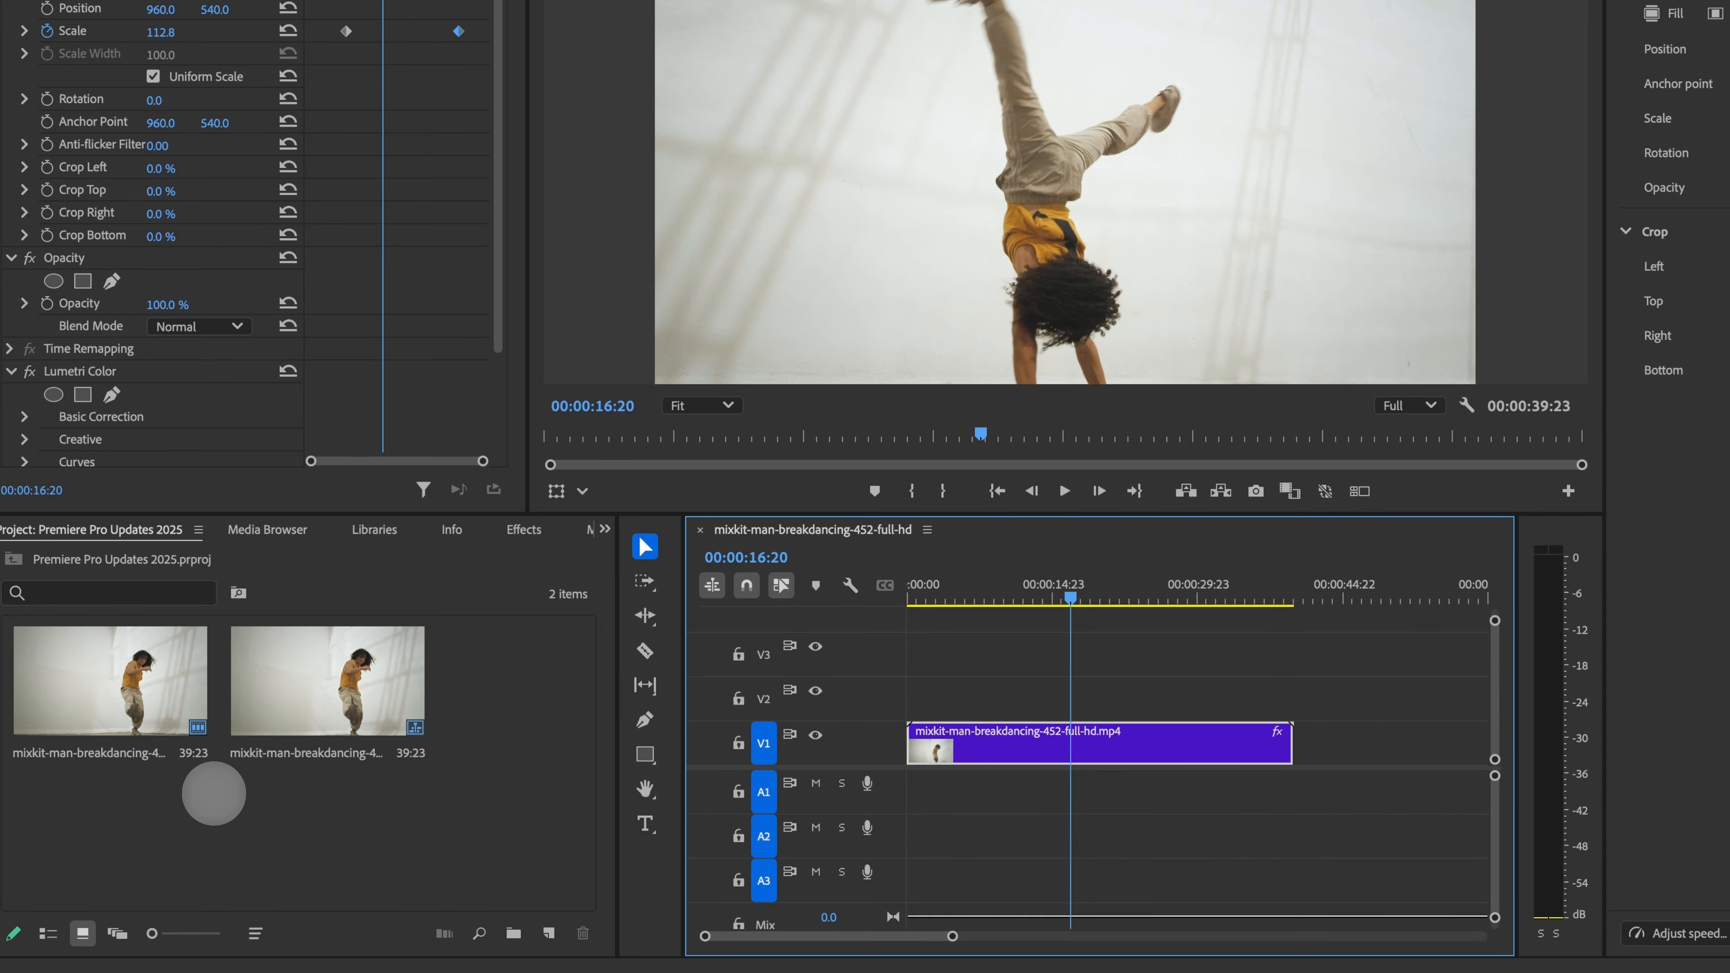
Step: Import finalizing.mp4 from the Desktop into the project
double_click(213, 792)
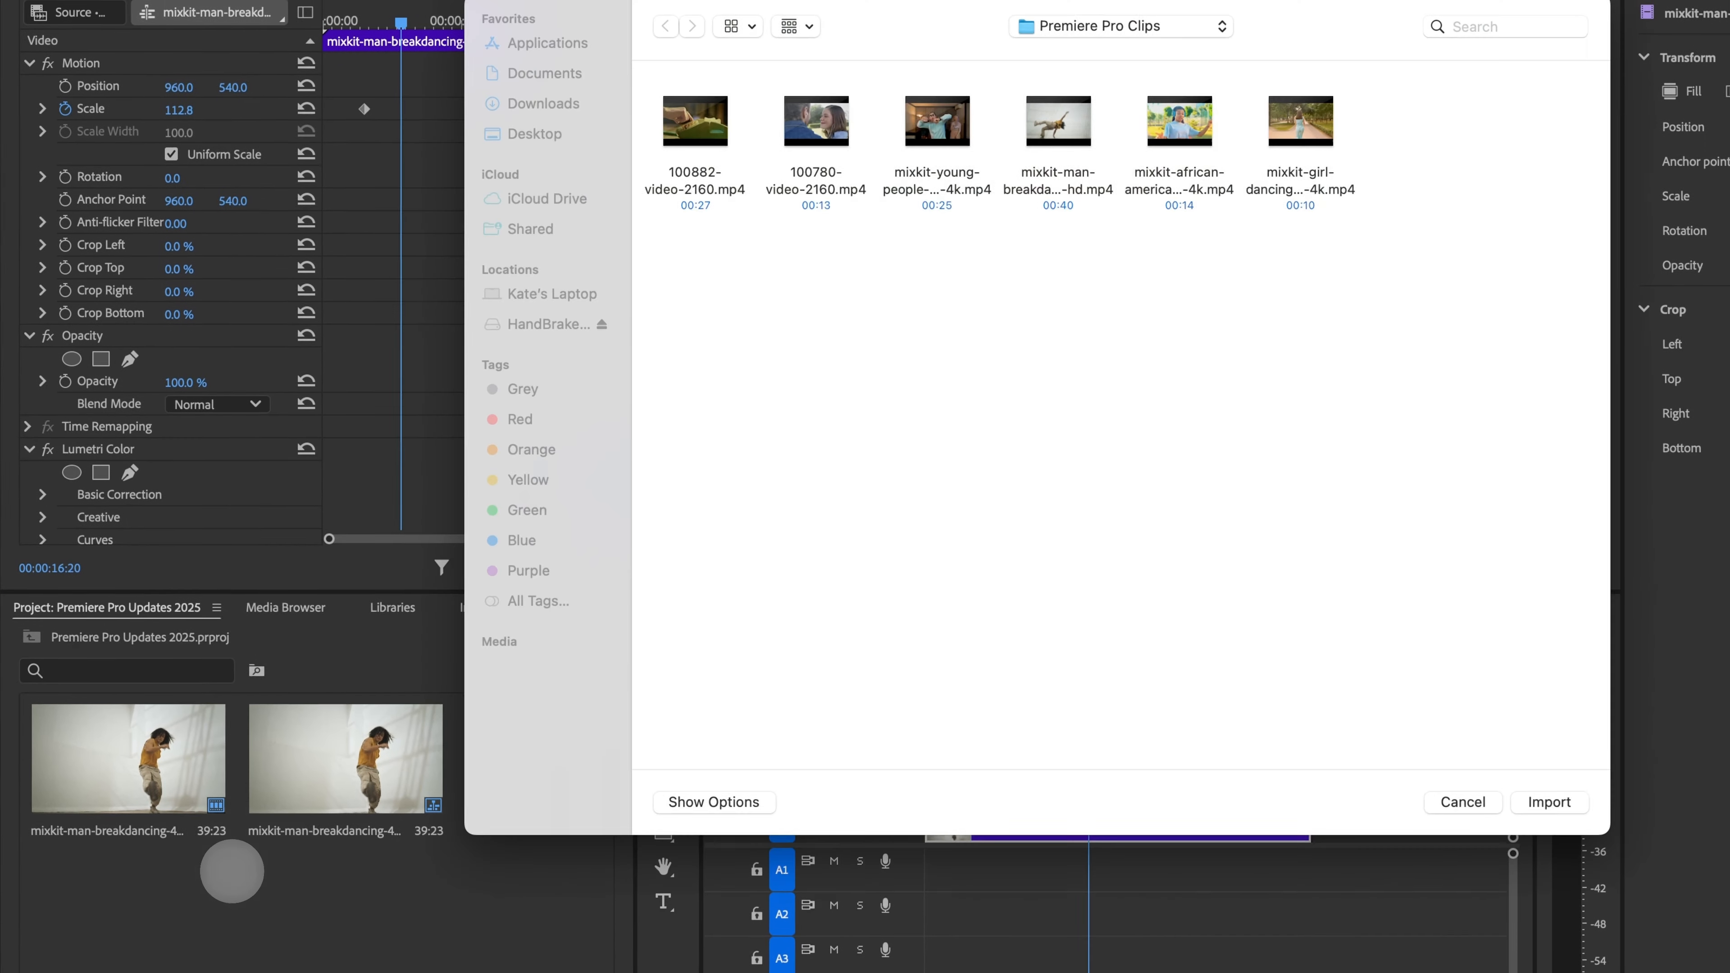
left_click(1120, 29)
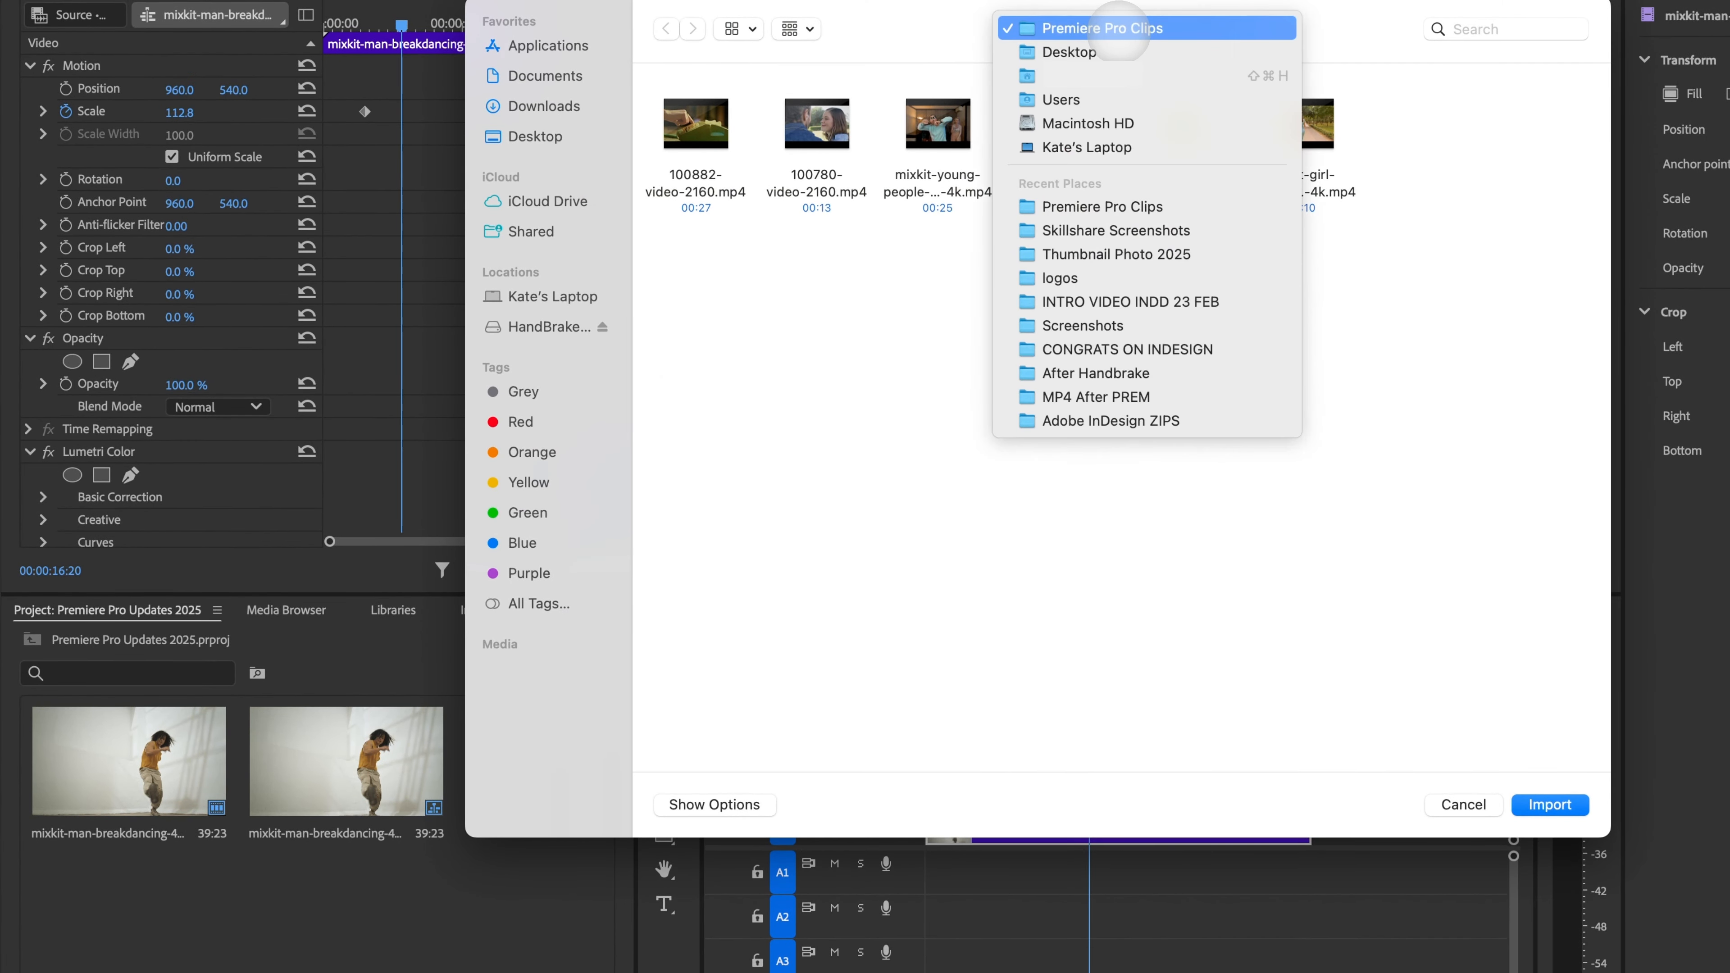
left_click(1069, 52)
scroll(939, 538, "down", 1)
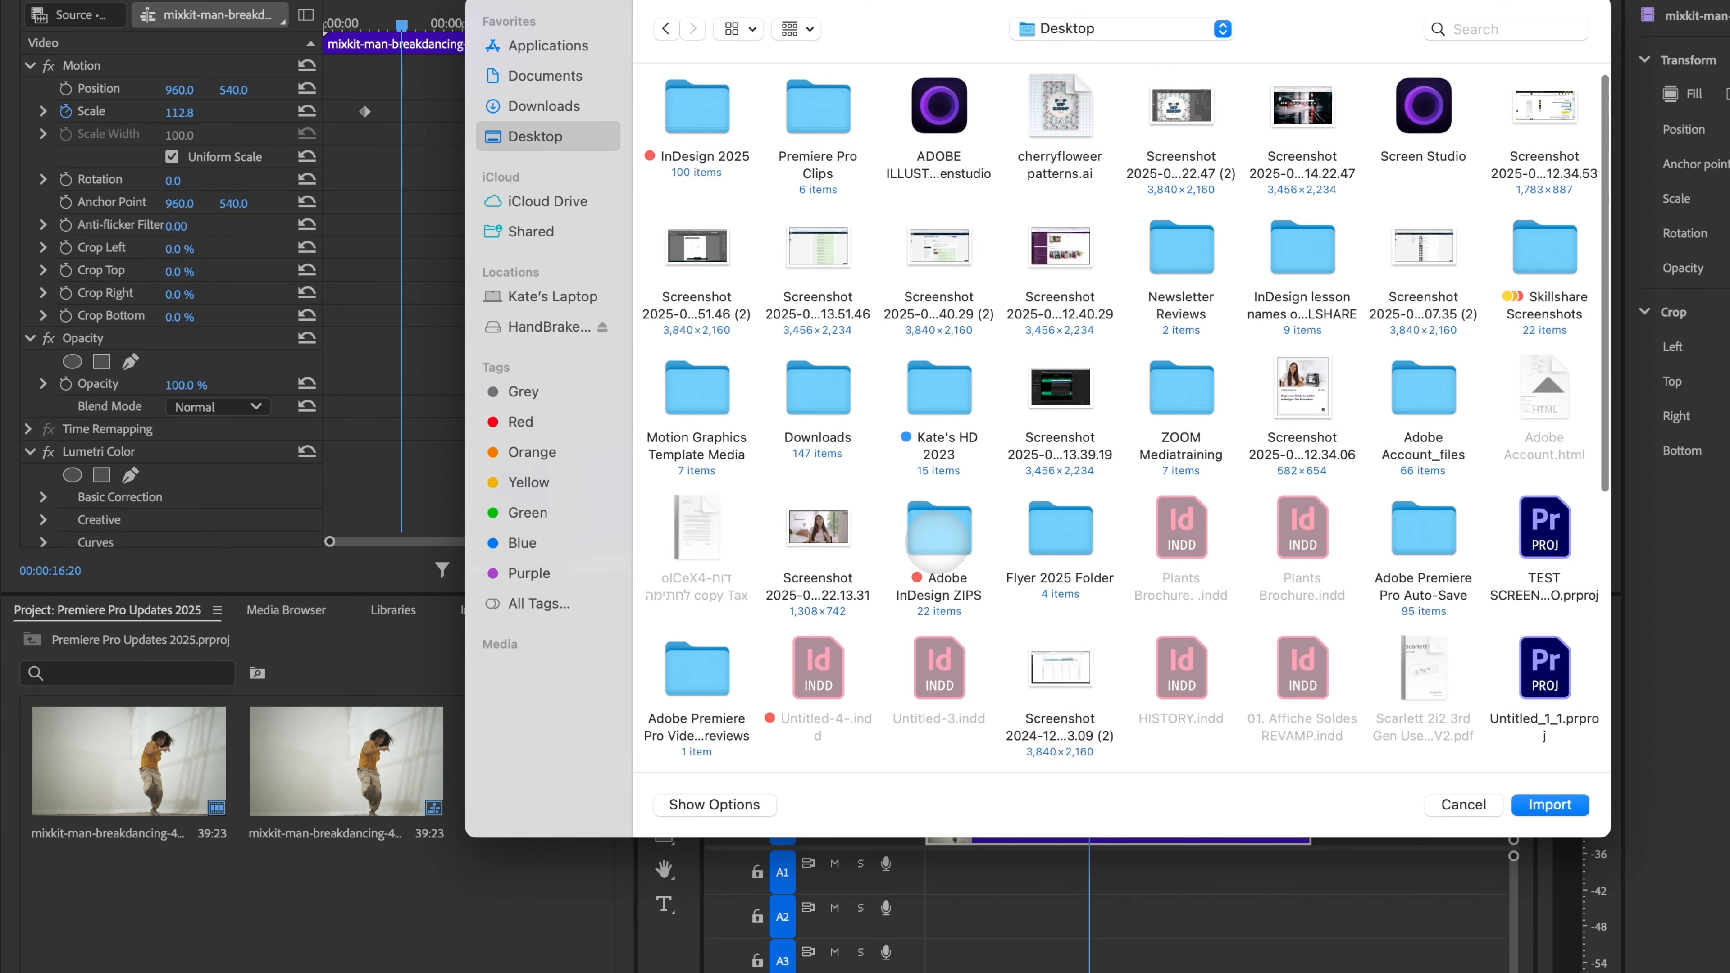
scroll(939, 539, "down", 5)
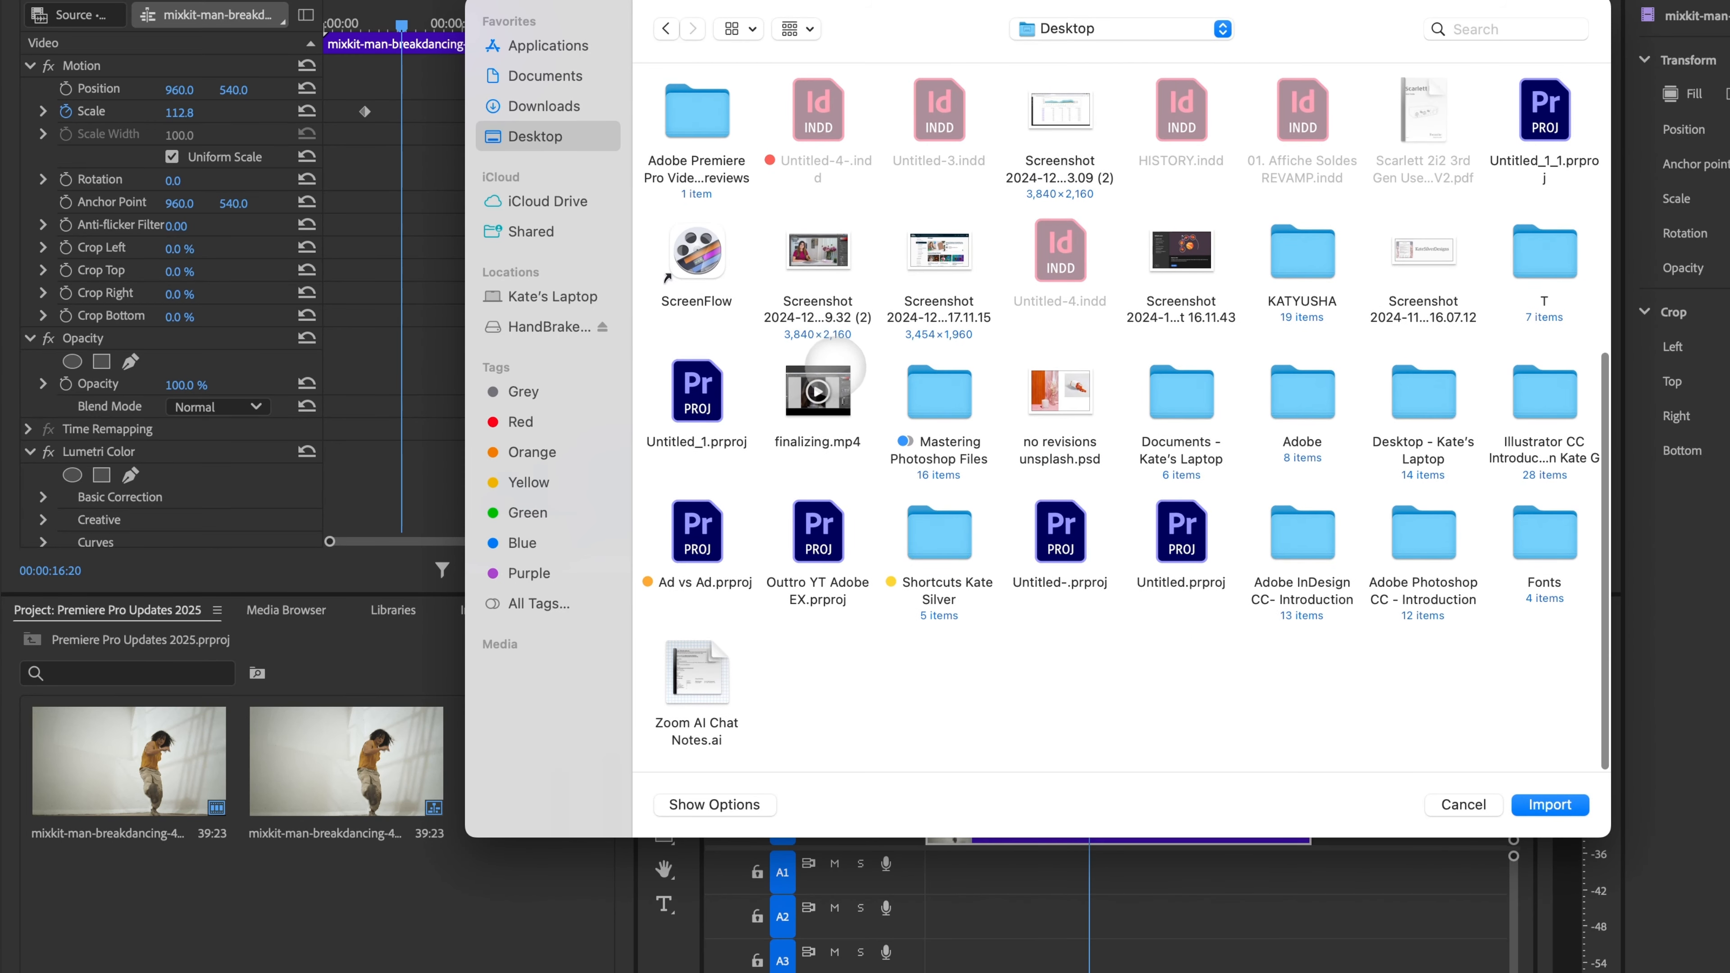
left_click(835, 369)
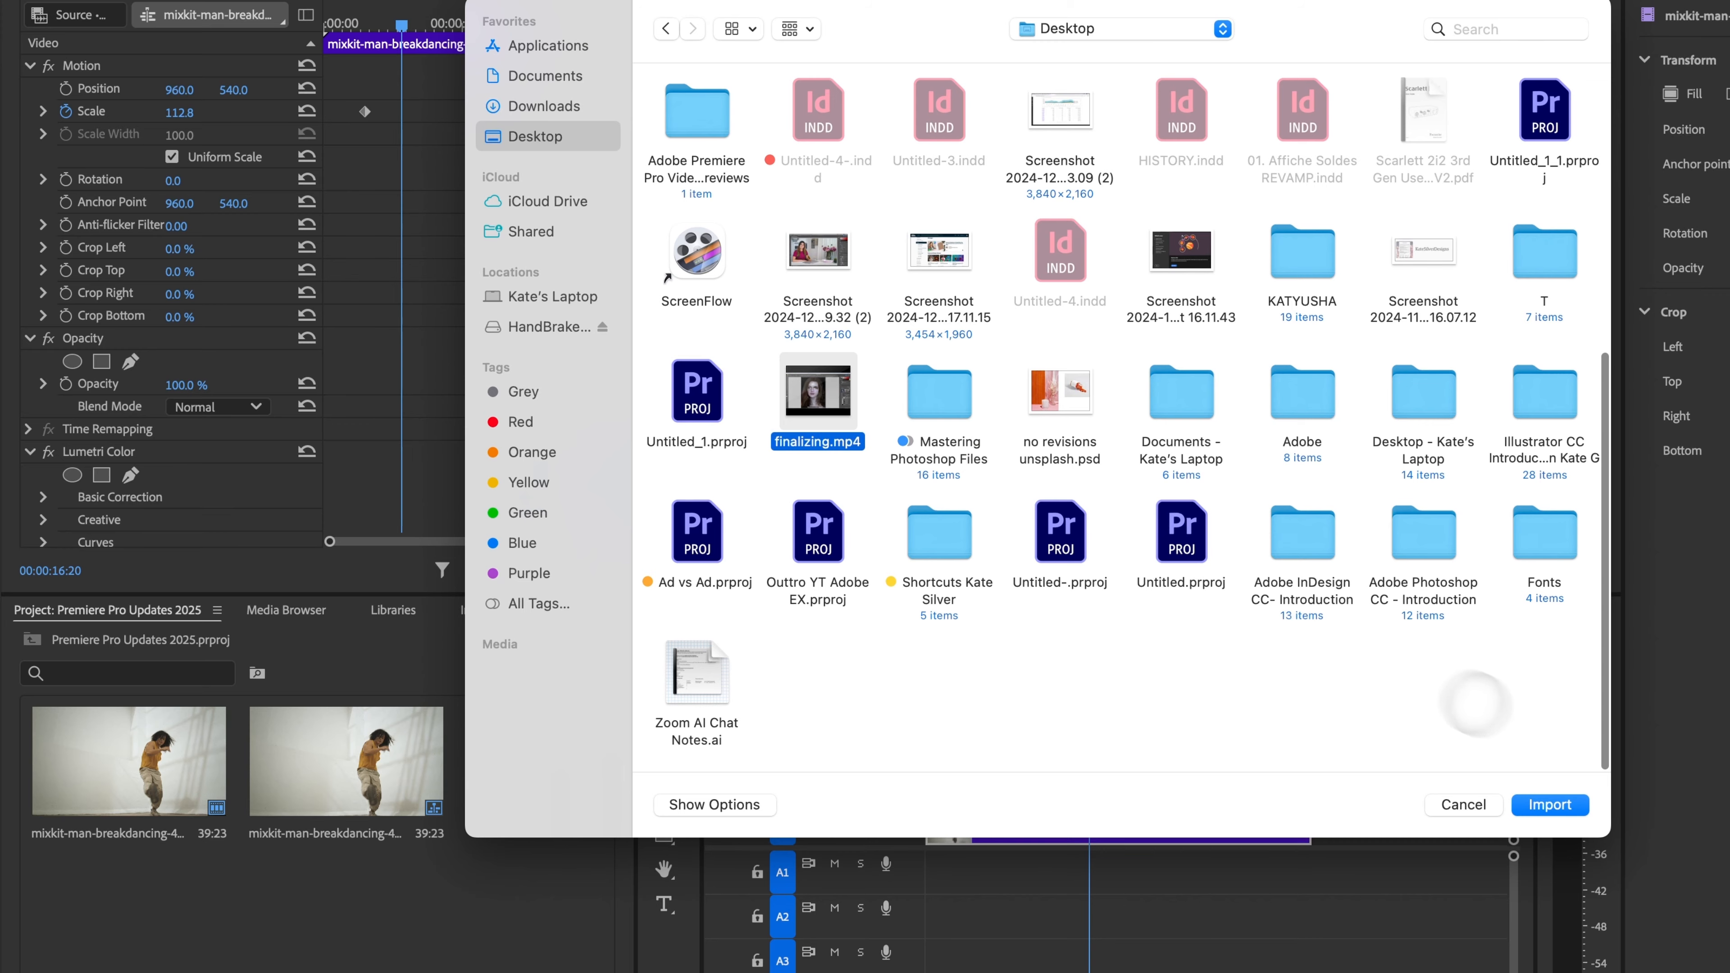
left_click(1548, 806)
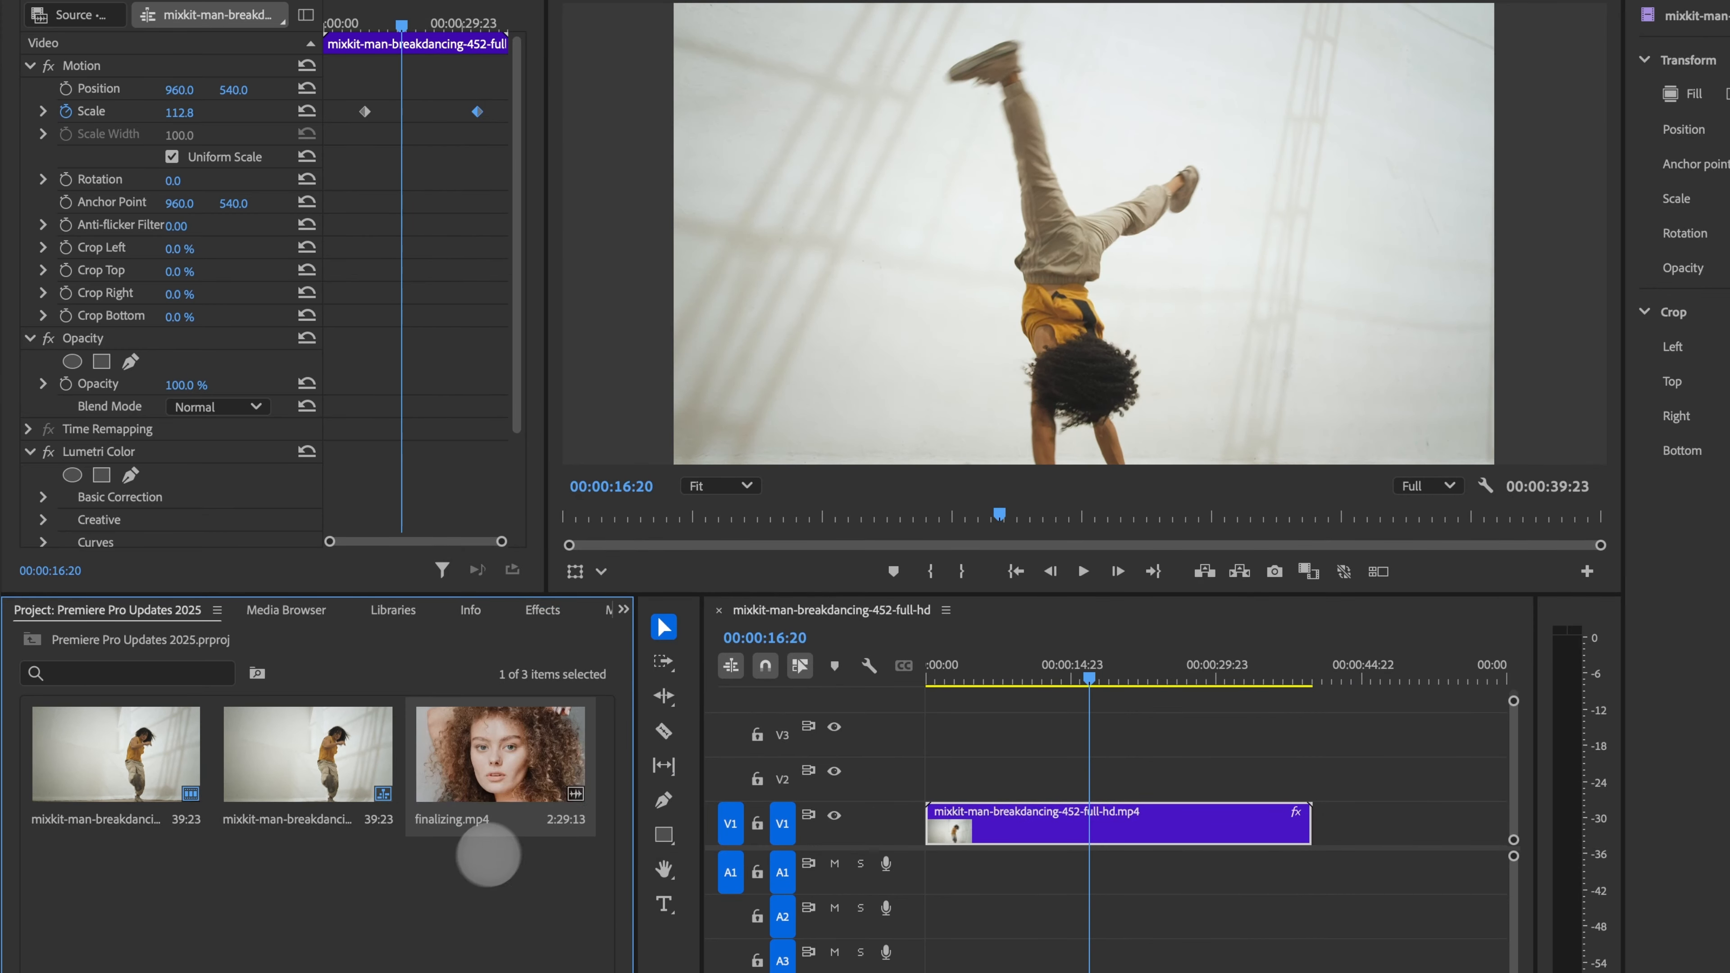
Step: Add finalizing.mp4 to the timeline right after the breakdancing clip
left_click_drag(524, 777, 1319, 853)
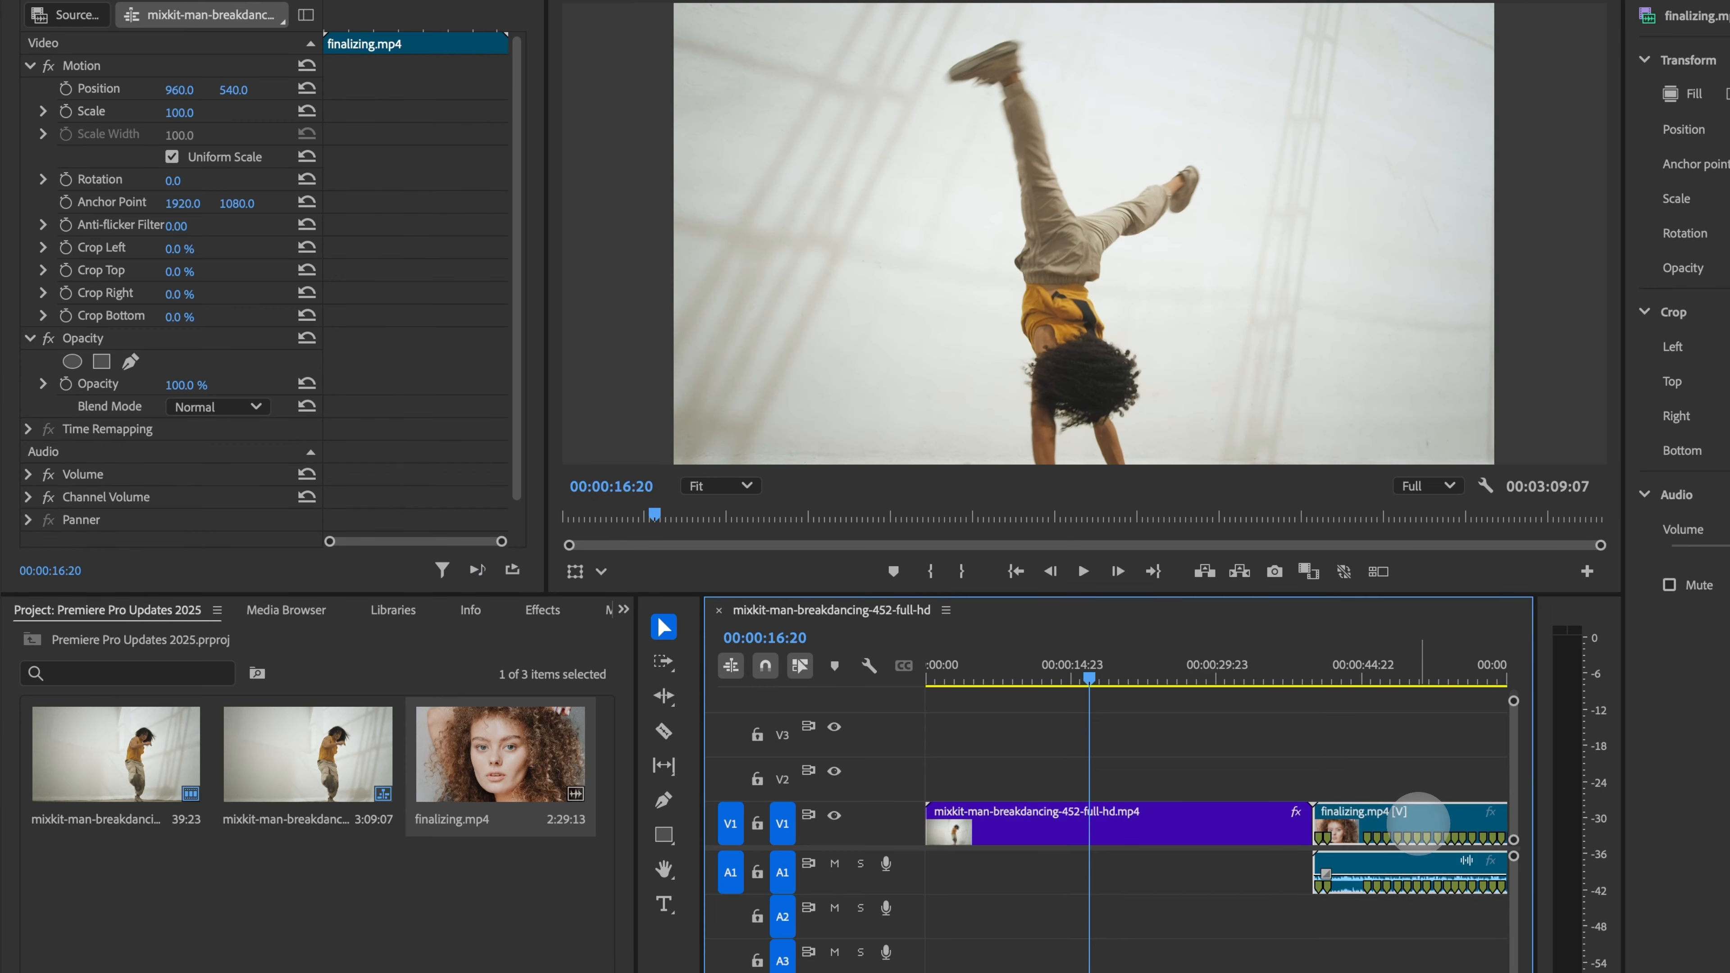
scroll(1429, 823, "right", 5)
left_click(1070, 772)
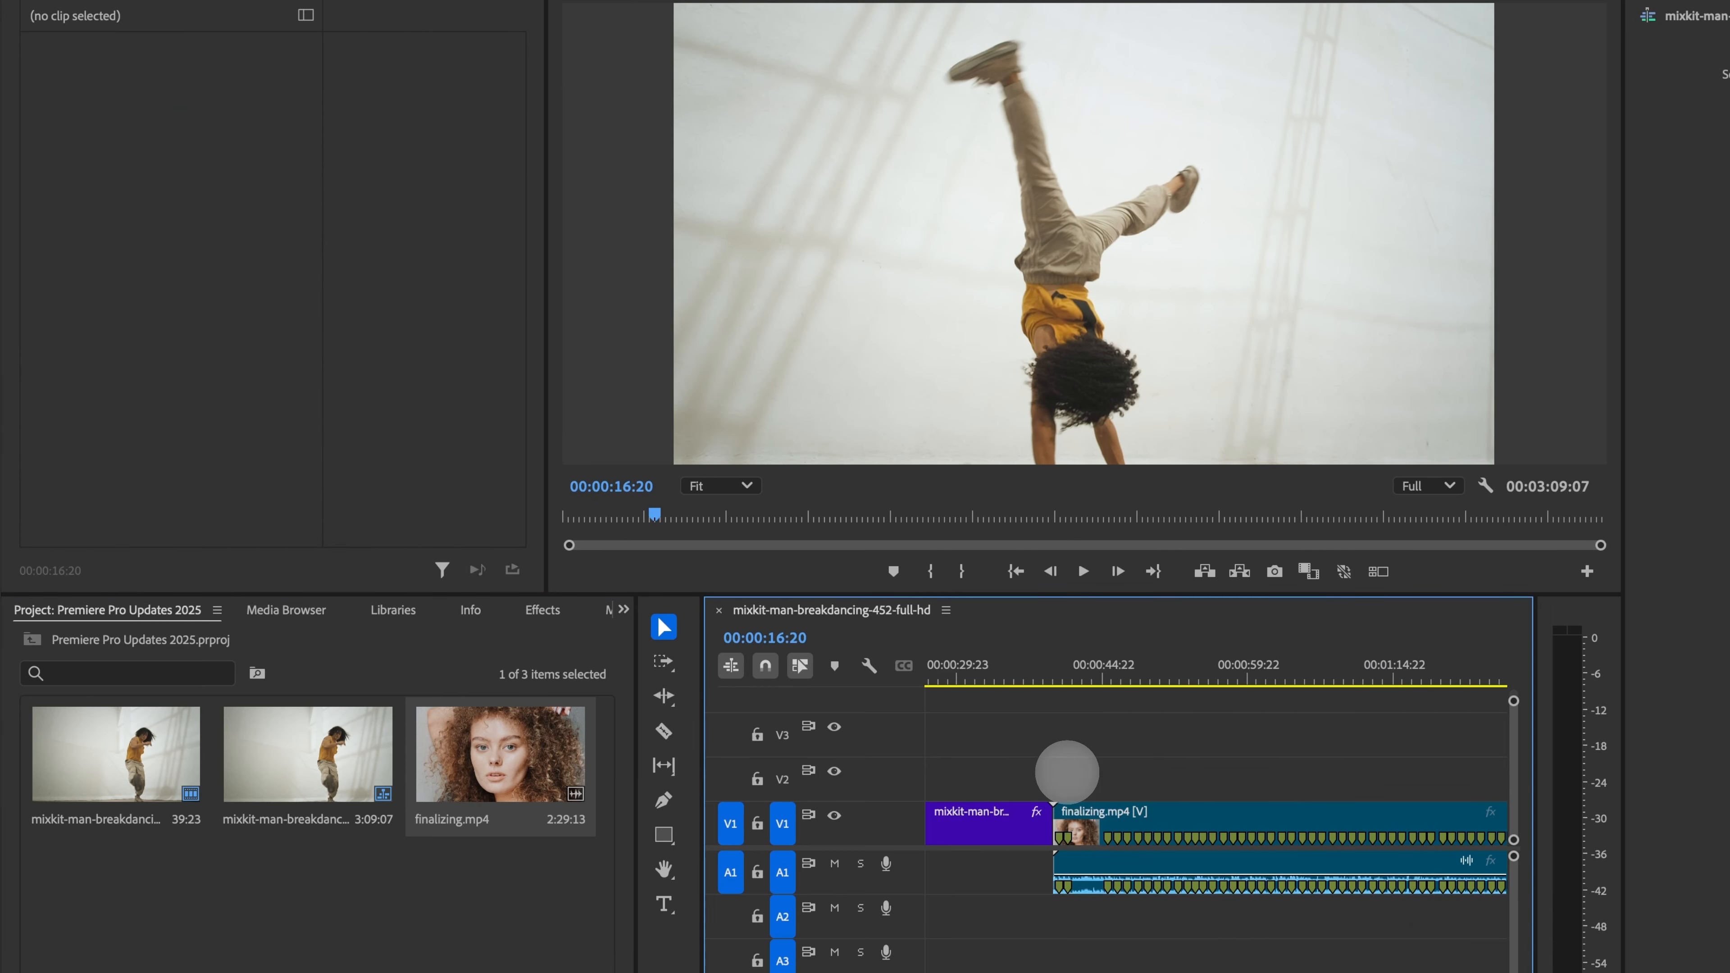
Step: Select the finalizing.mp4 clip and lower its Volume in the Properties panel to about -27.9 dB
left_click(1095, 799)
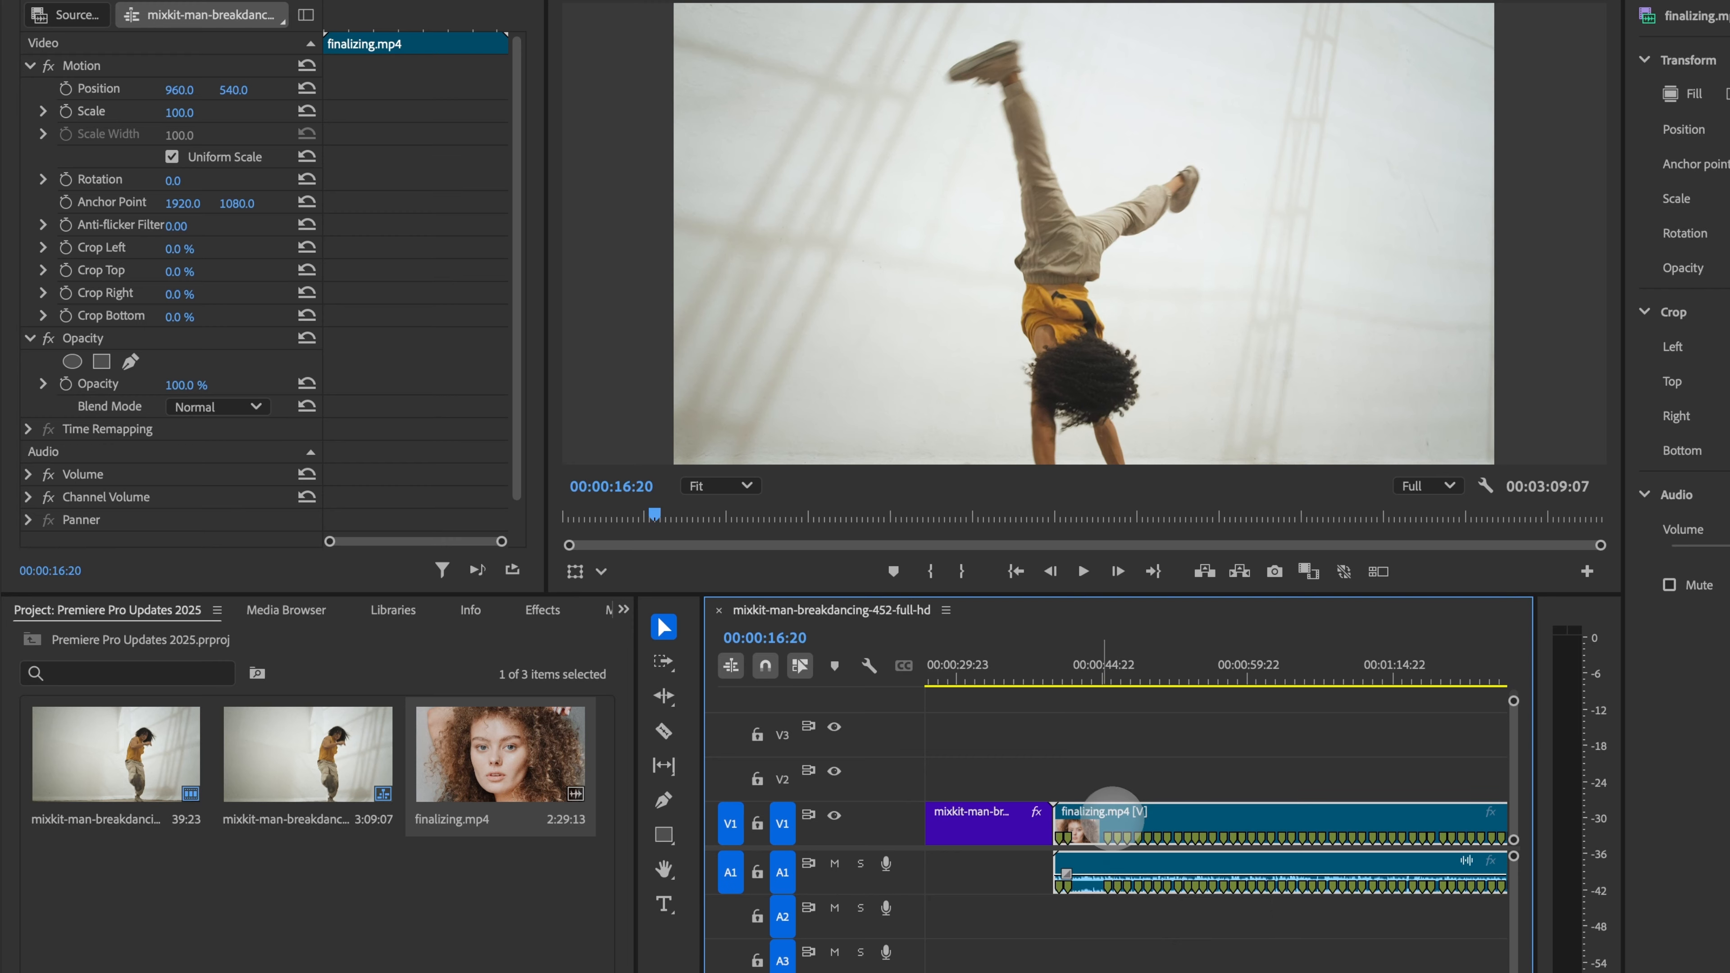
left_click(1116, 753)
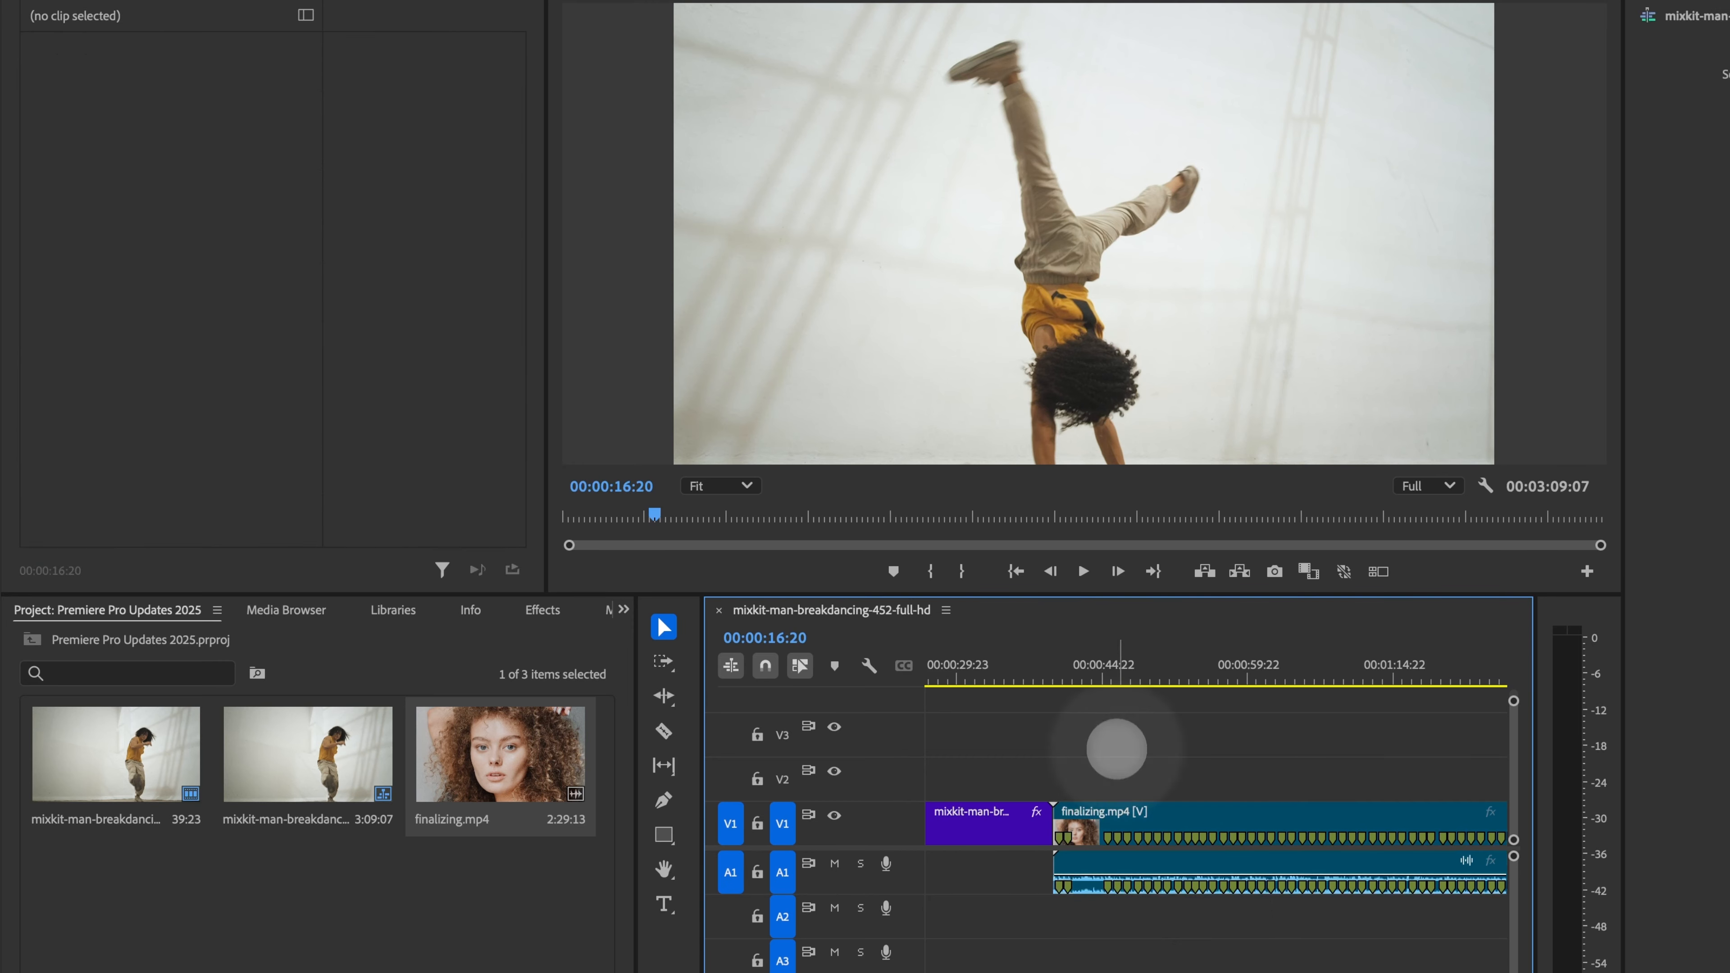
left_click(1121, 815)
scroll(1121, 824, "right", 5)
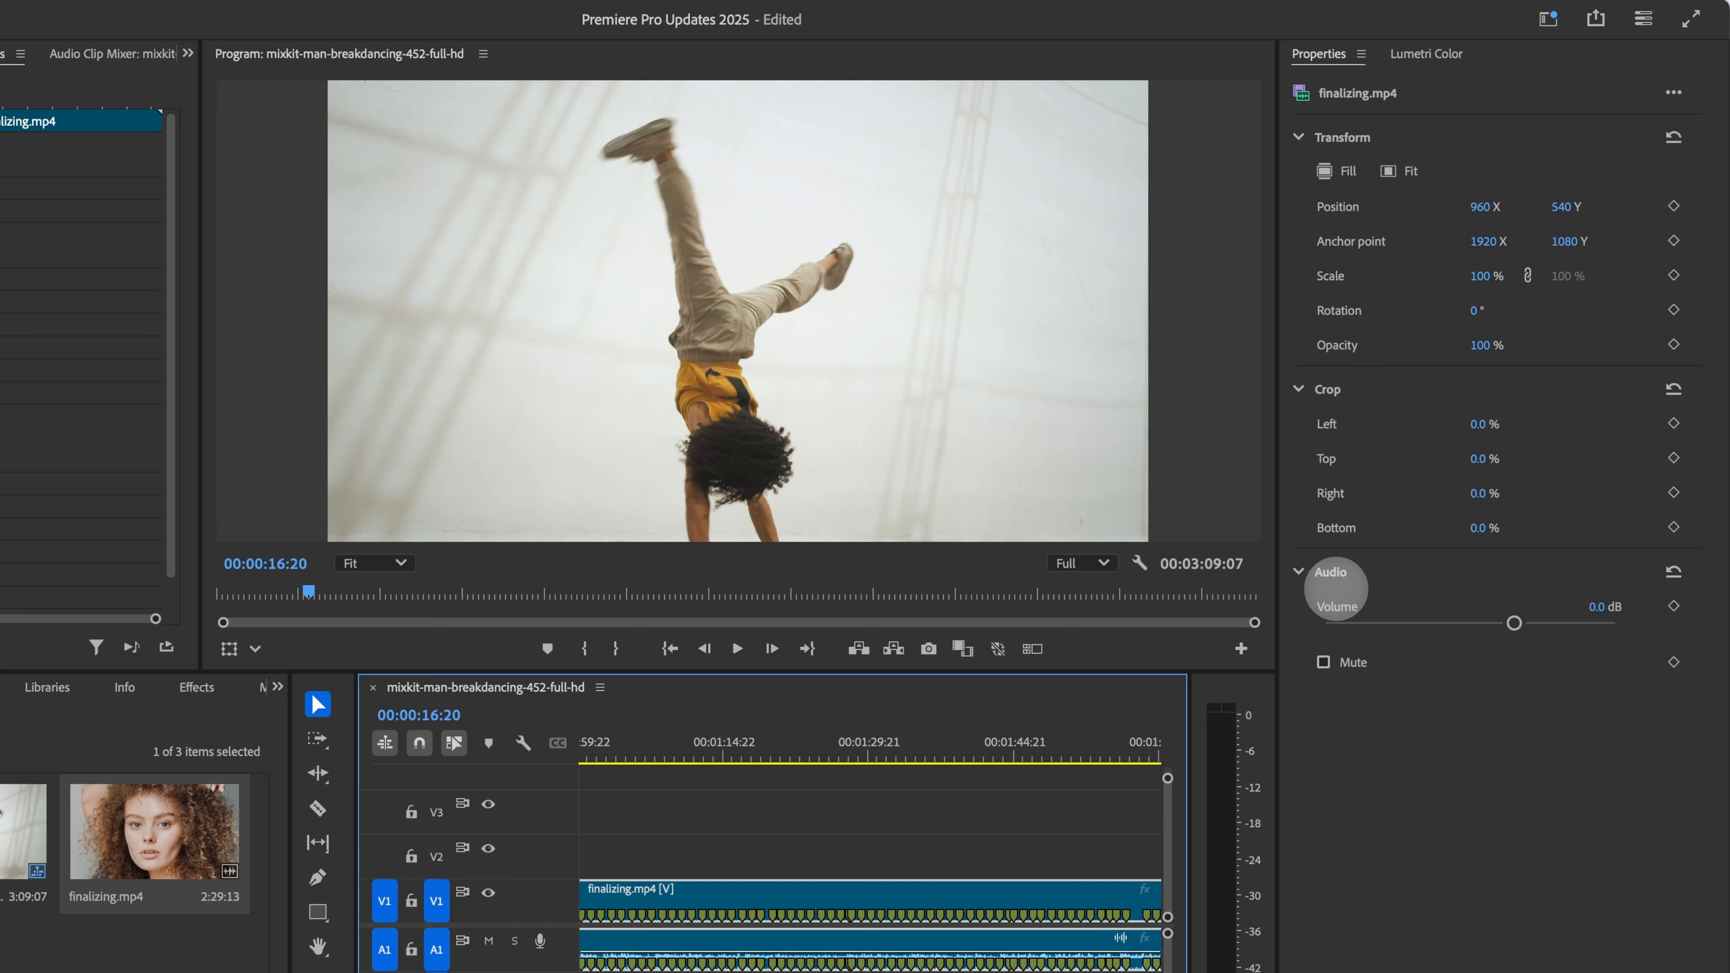
left_click_drag(1514, 623, 1384, 622)
left_click_drag(1385, 526, 1588, 525)
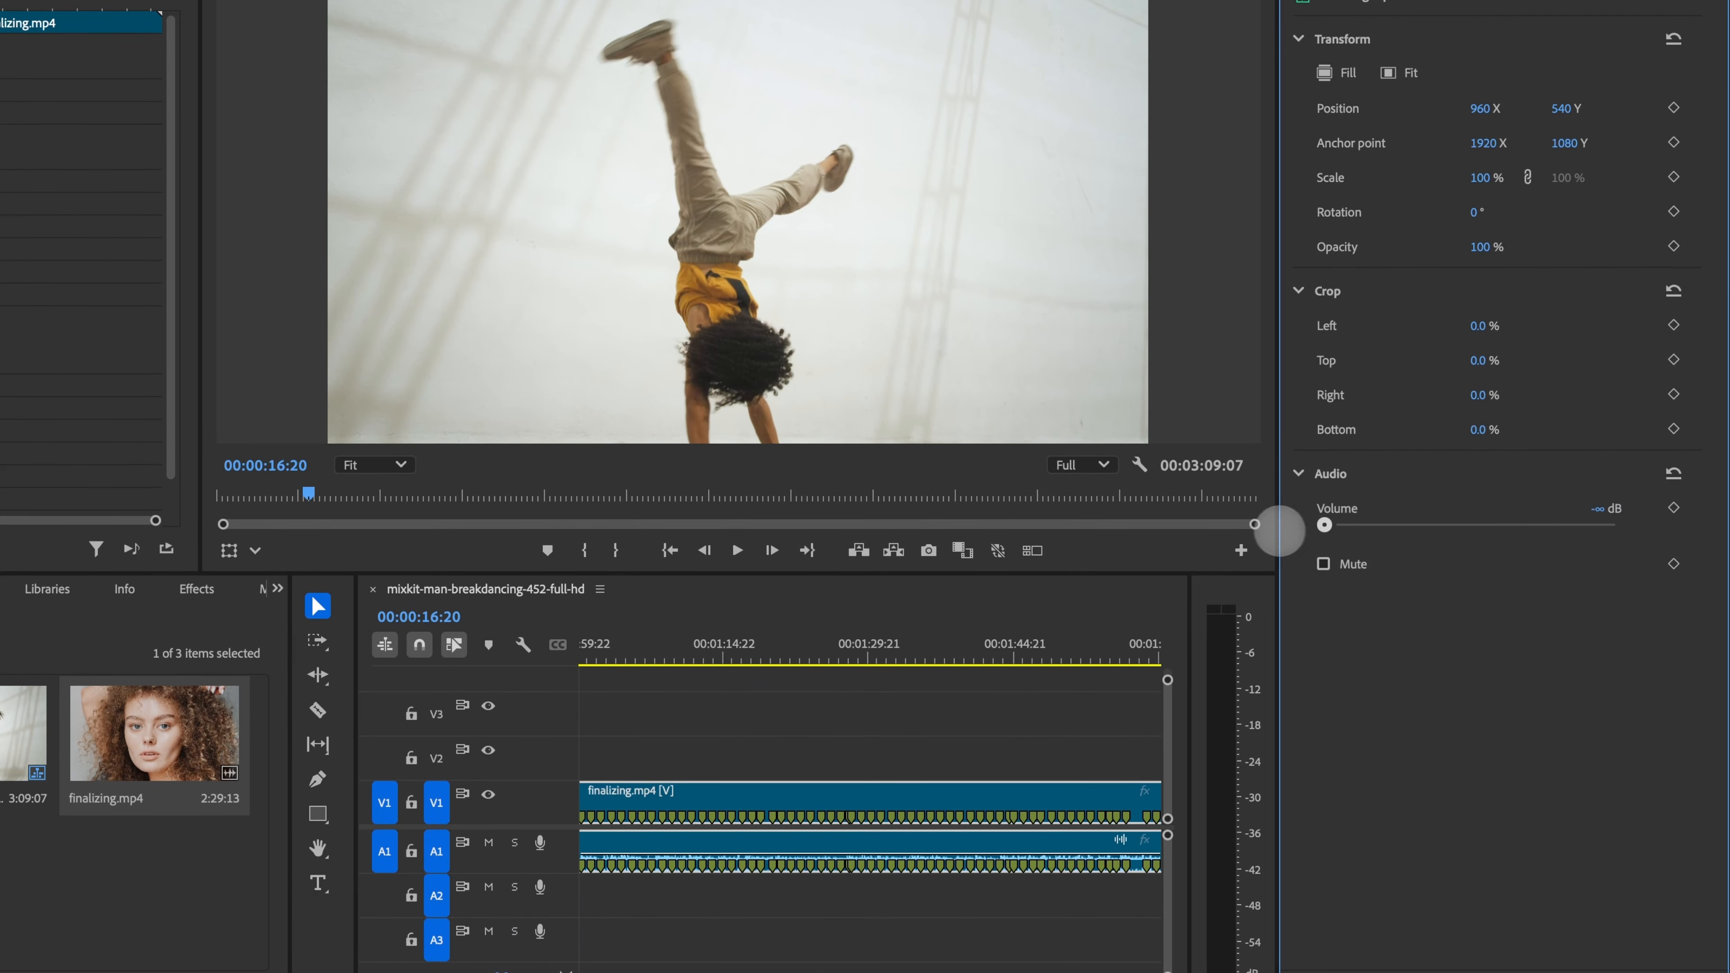
left_click_drag(1279, 531, 1418, 524)
left_click(1323, 564)
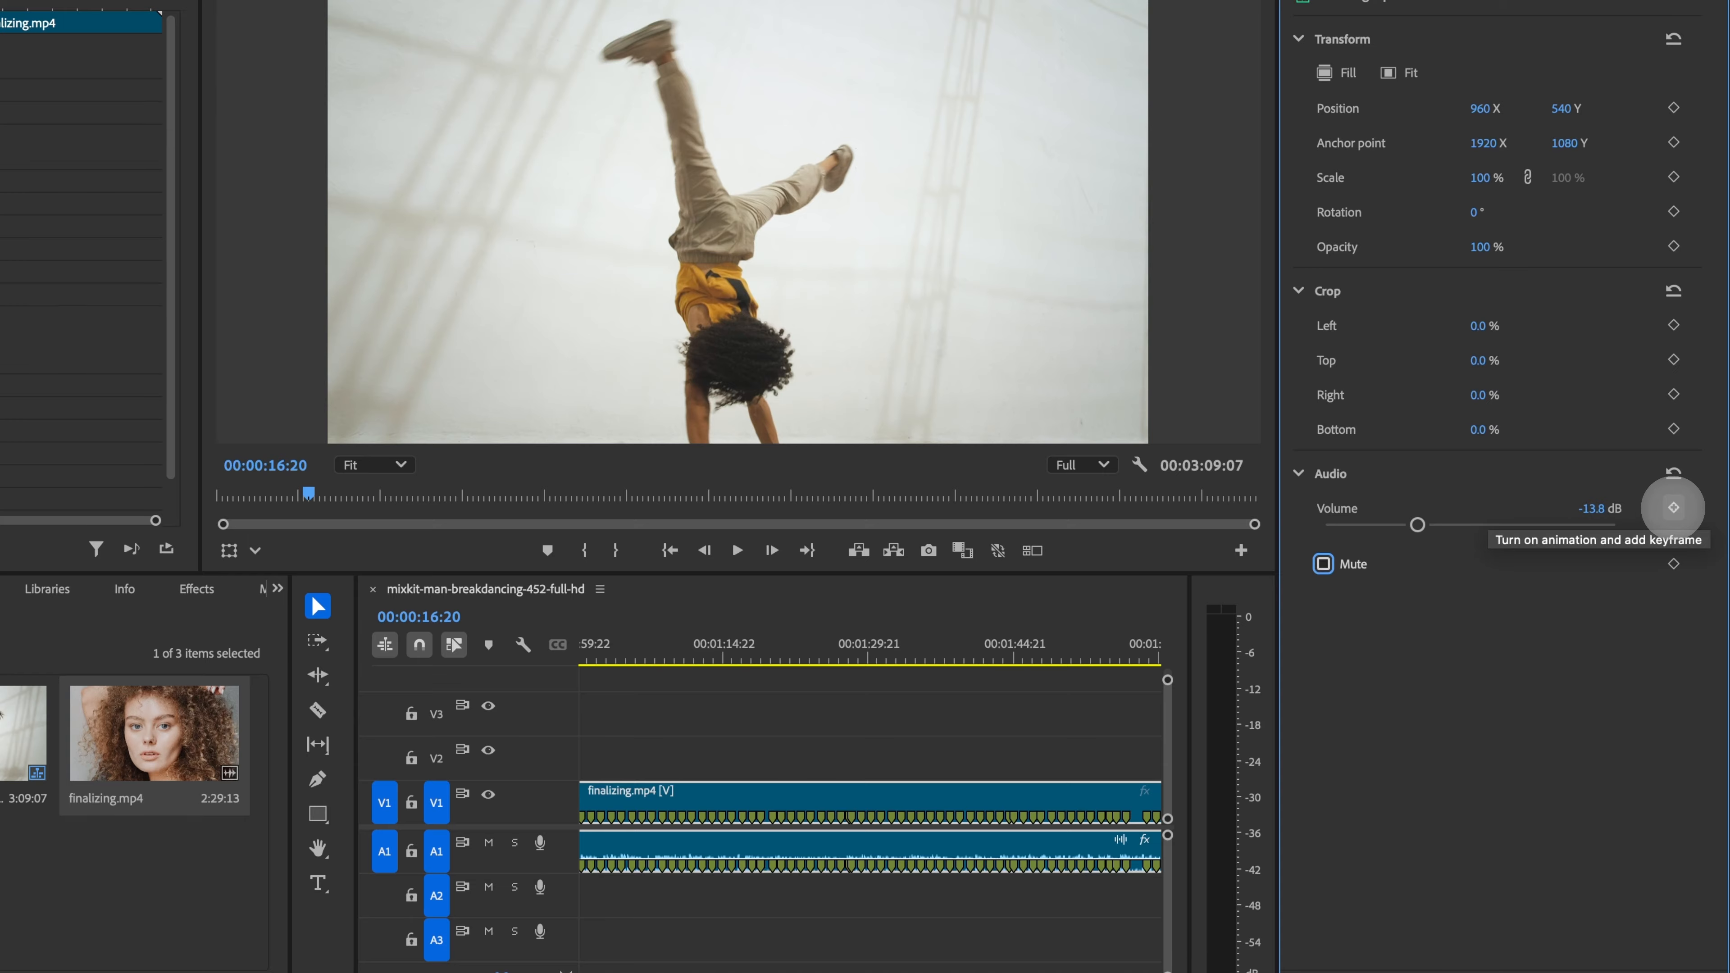
left_click_drag(1418, 525, 1370, 525)
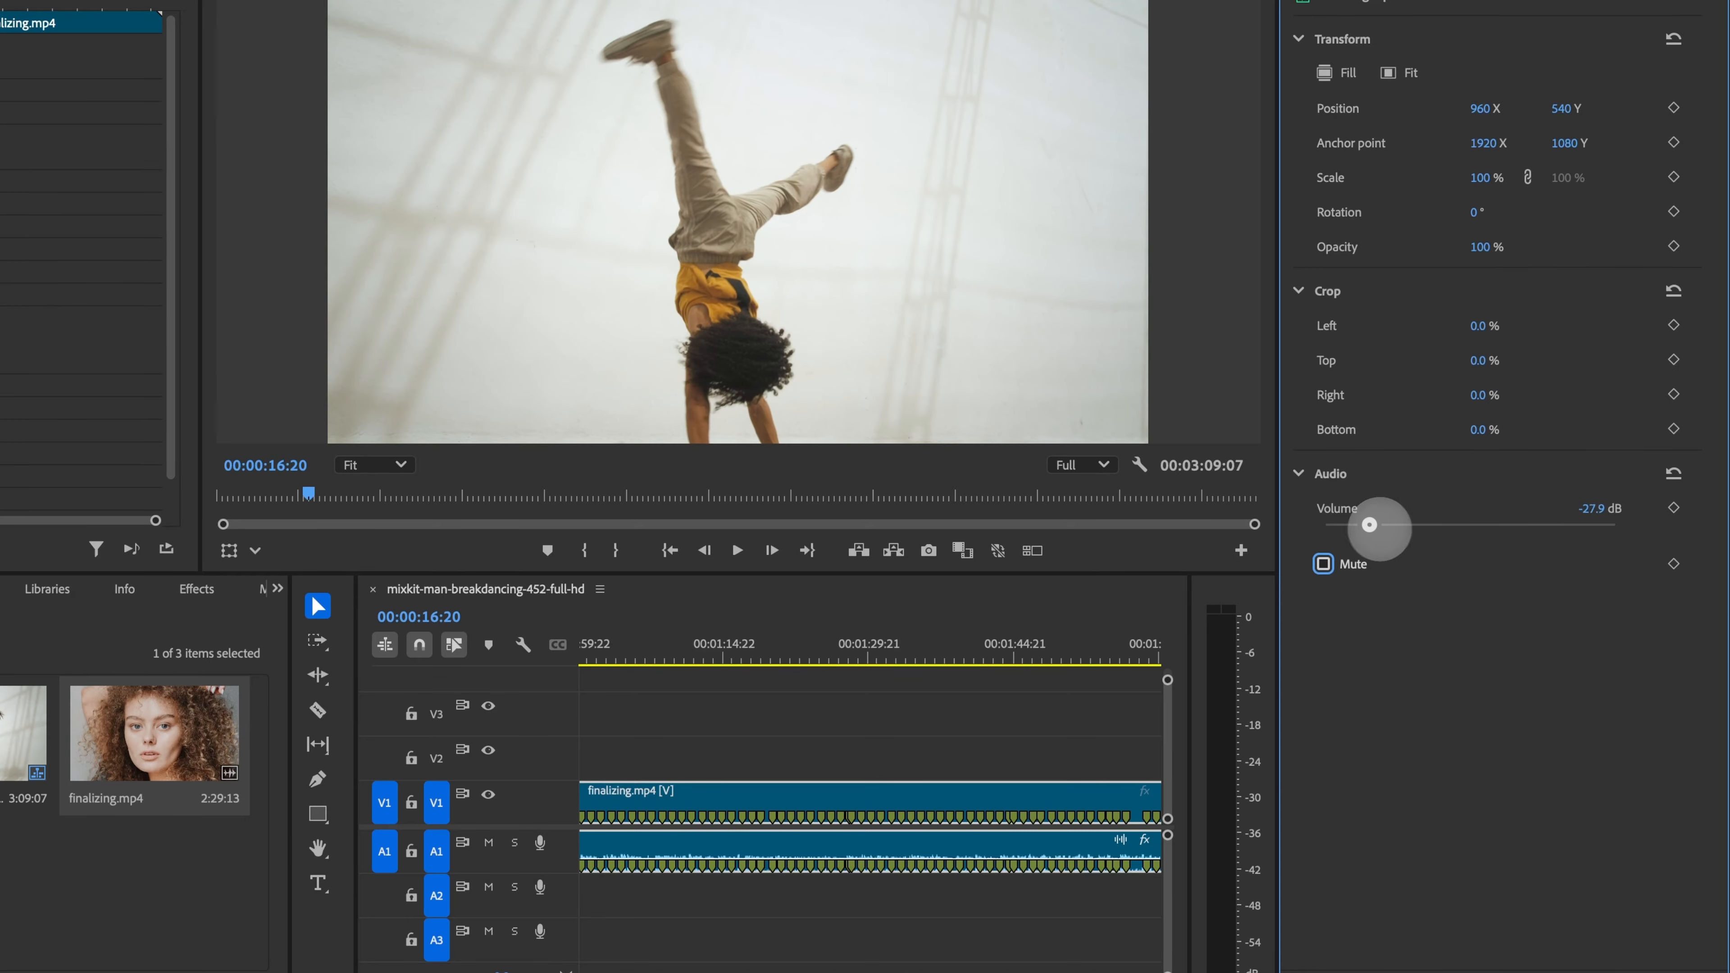
Step: Zoom out the timeline and move the playhead into the finalizing.mp4 clip at 00:02:04:20
left_click(776, 718)
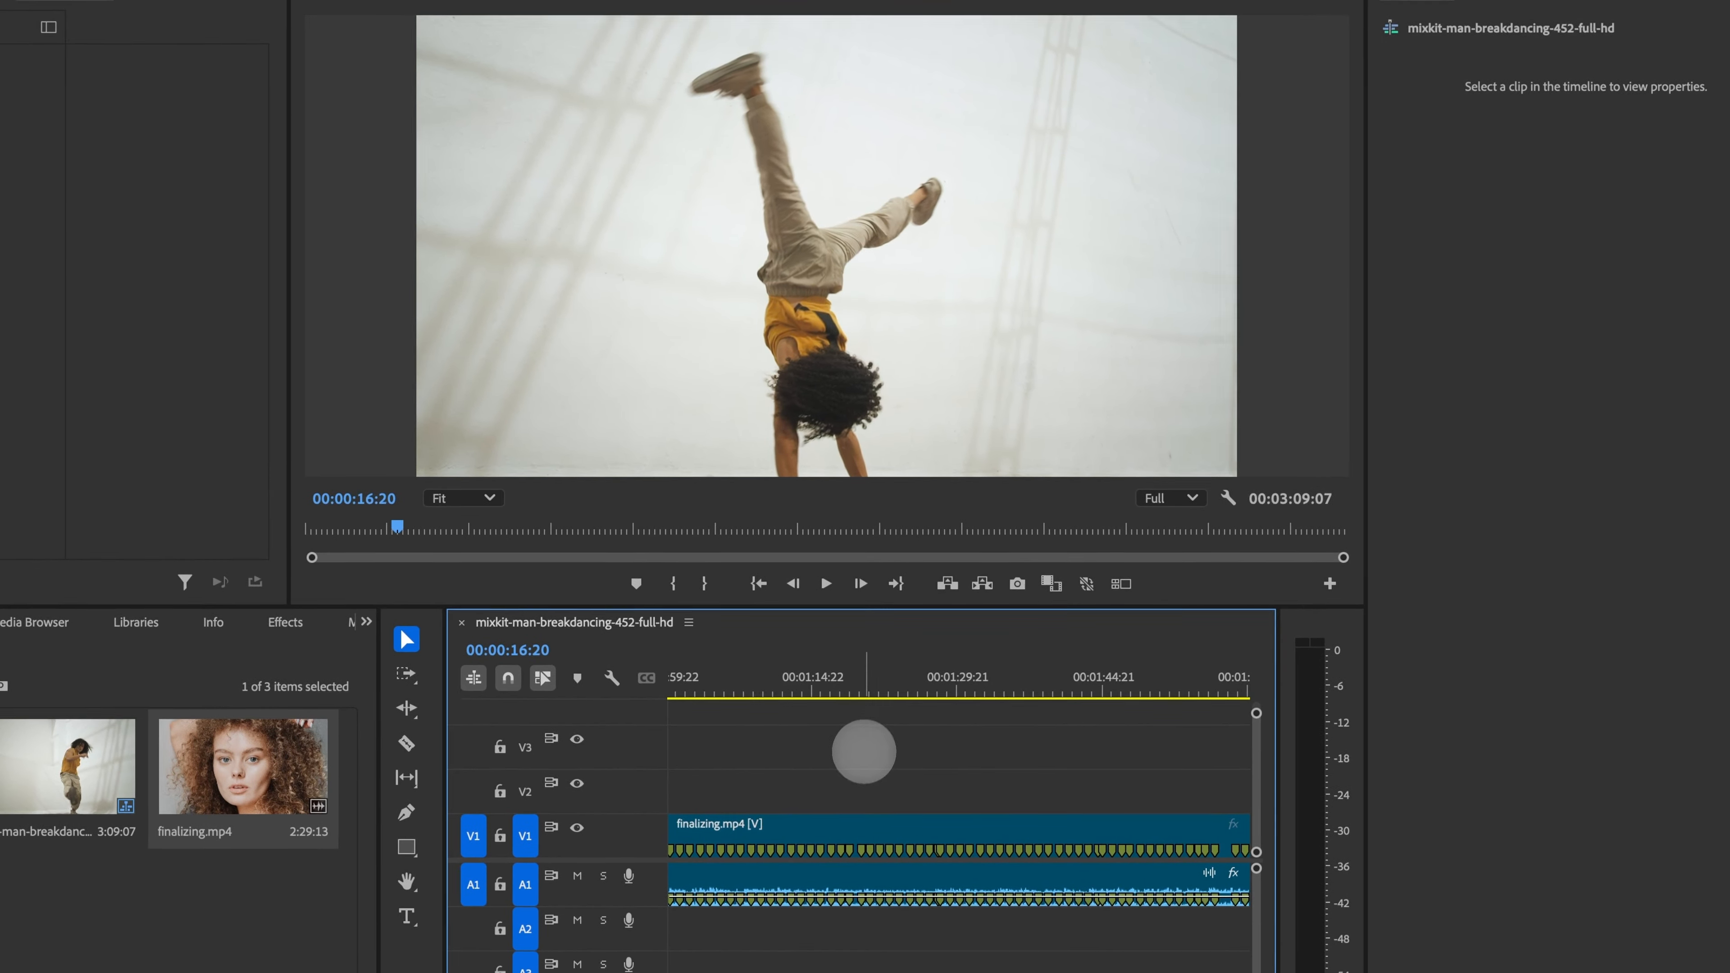
left_click(877, 870)
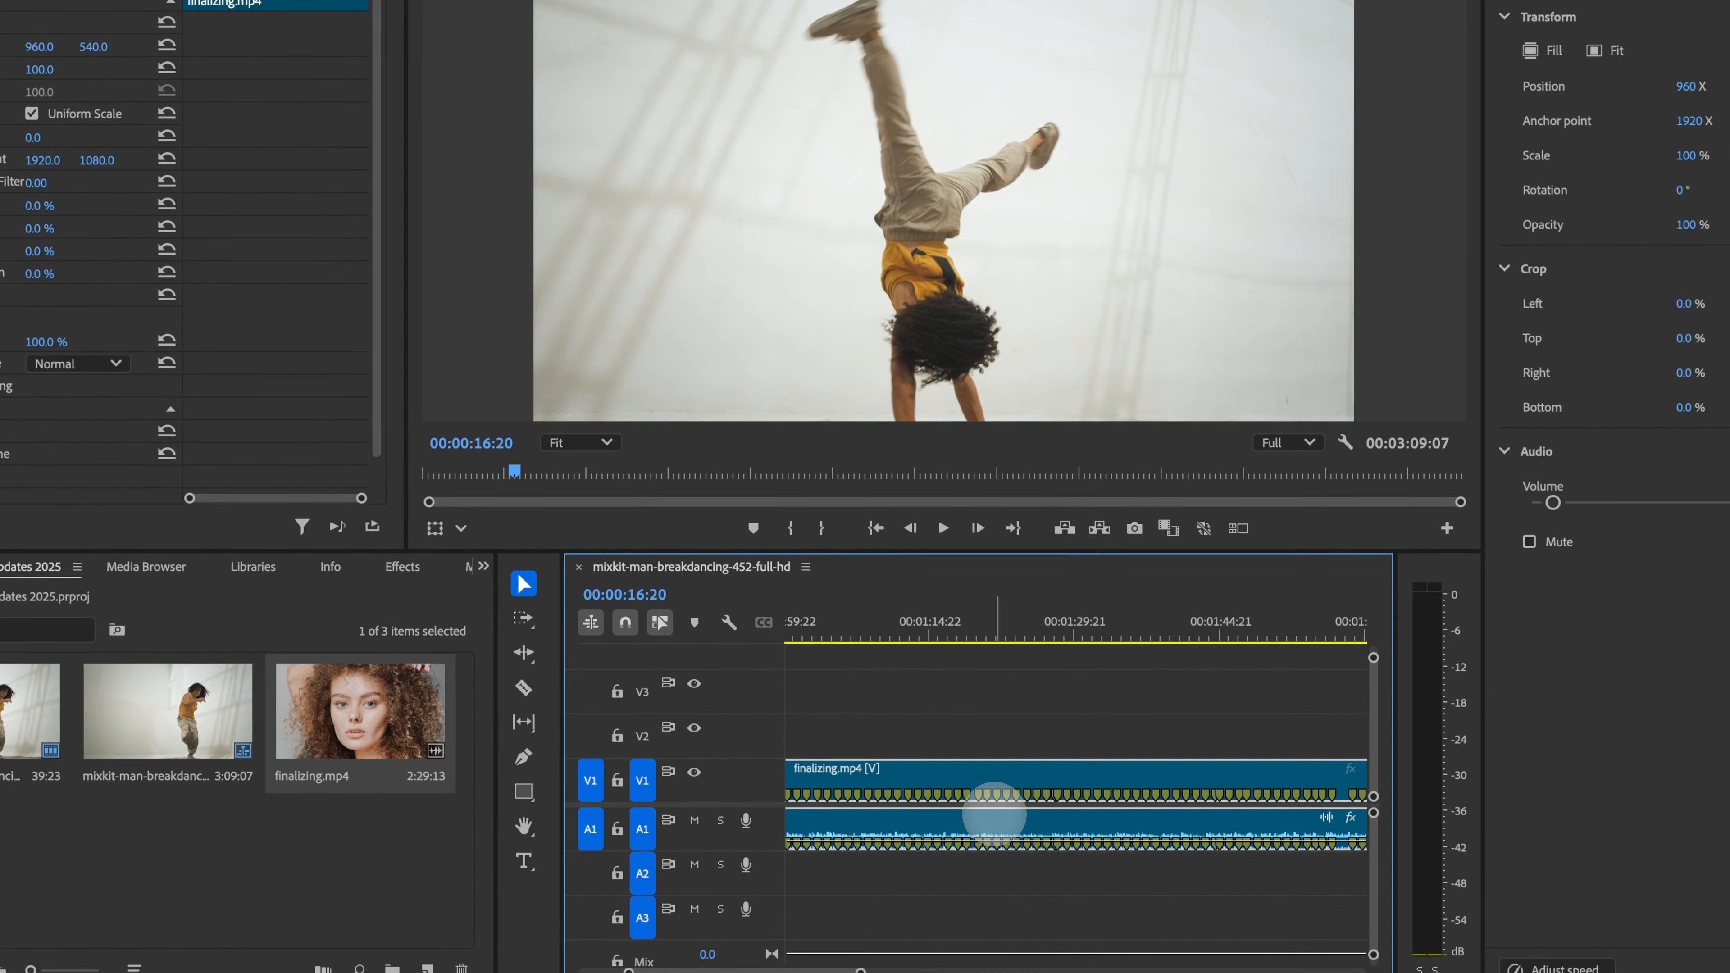
key("minus")
left_click(952, 660)
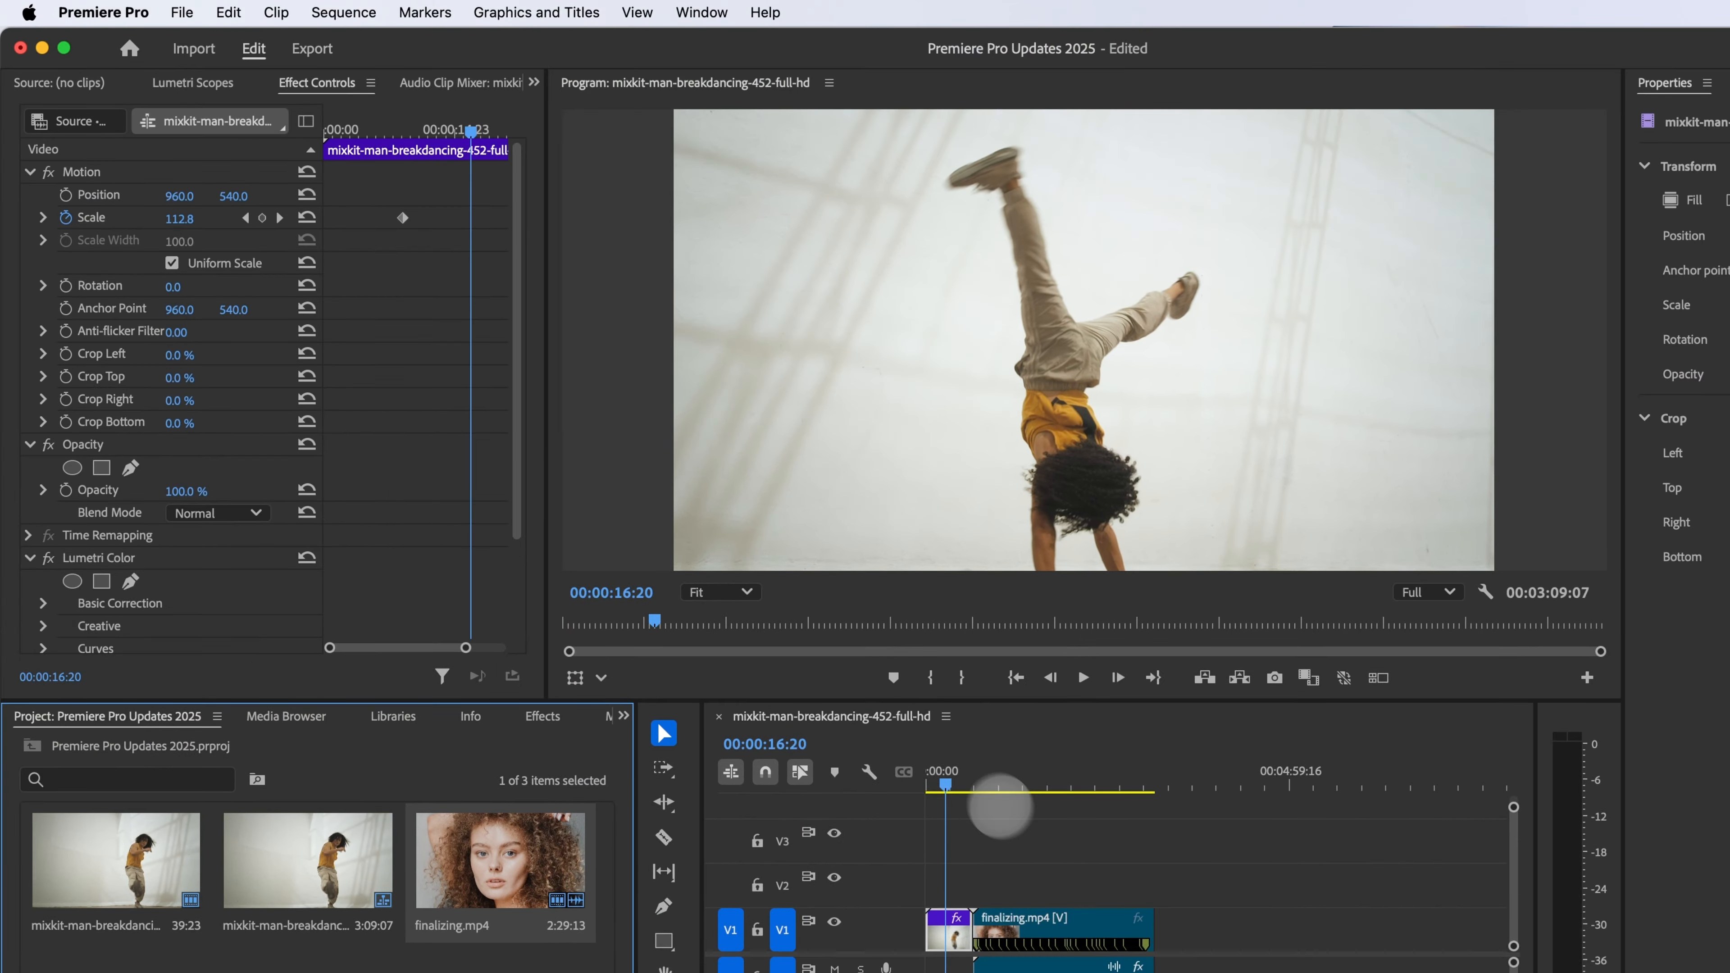
left_click(951, 631)
mouse_move(1089, 782)
left_mouse_down()
mouse_move(1060, 777)
mouse_move(1077, 777)
left_mouse_up()
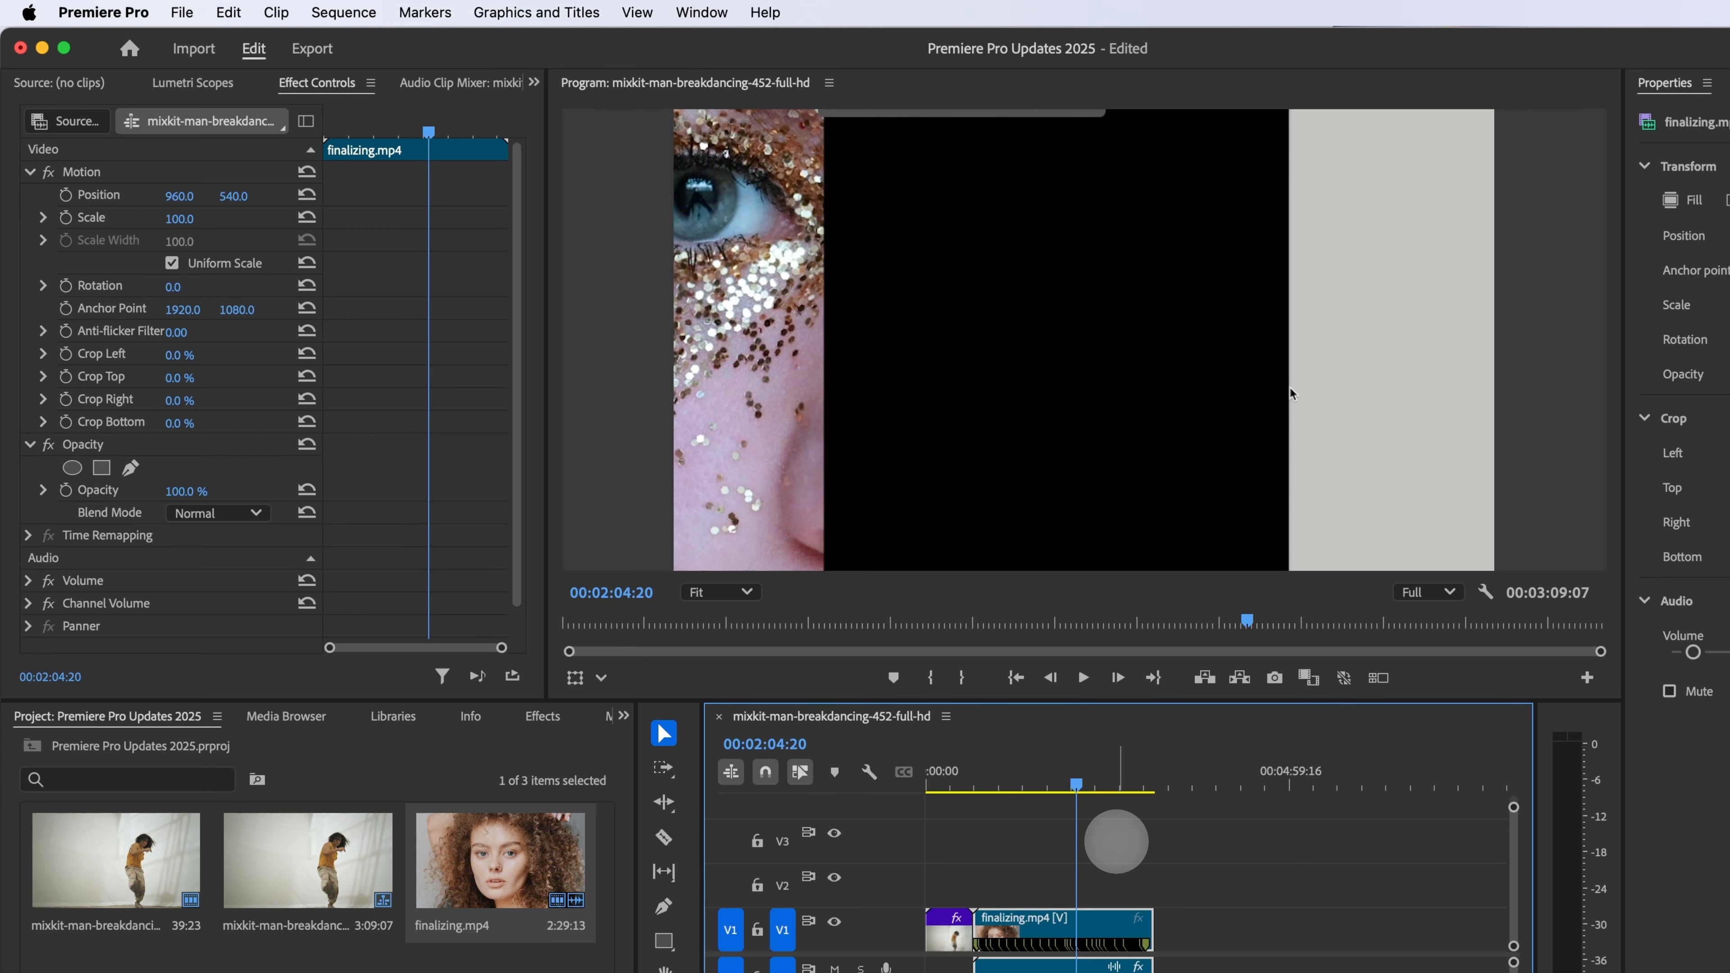
Step: Switch the workspace to Audio
left_click(702, 12)
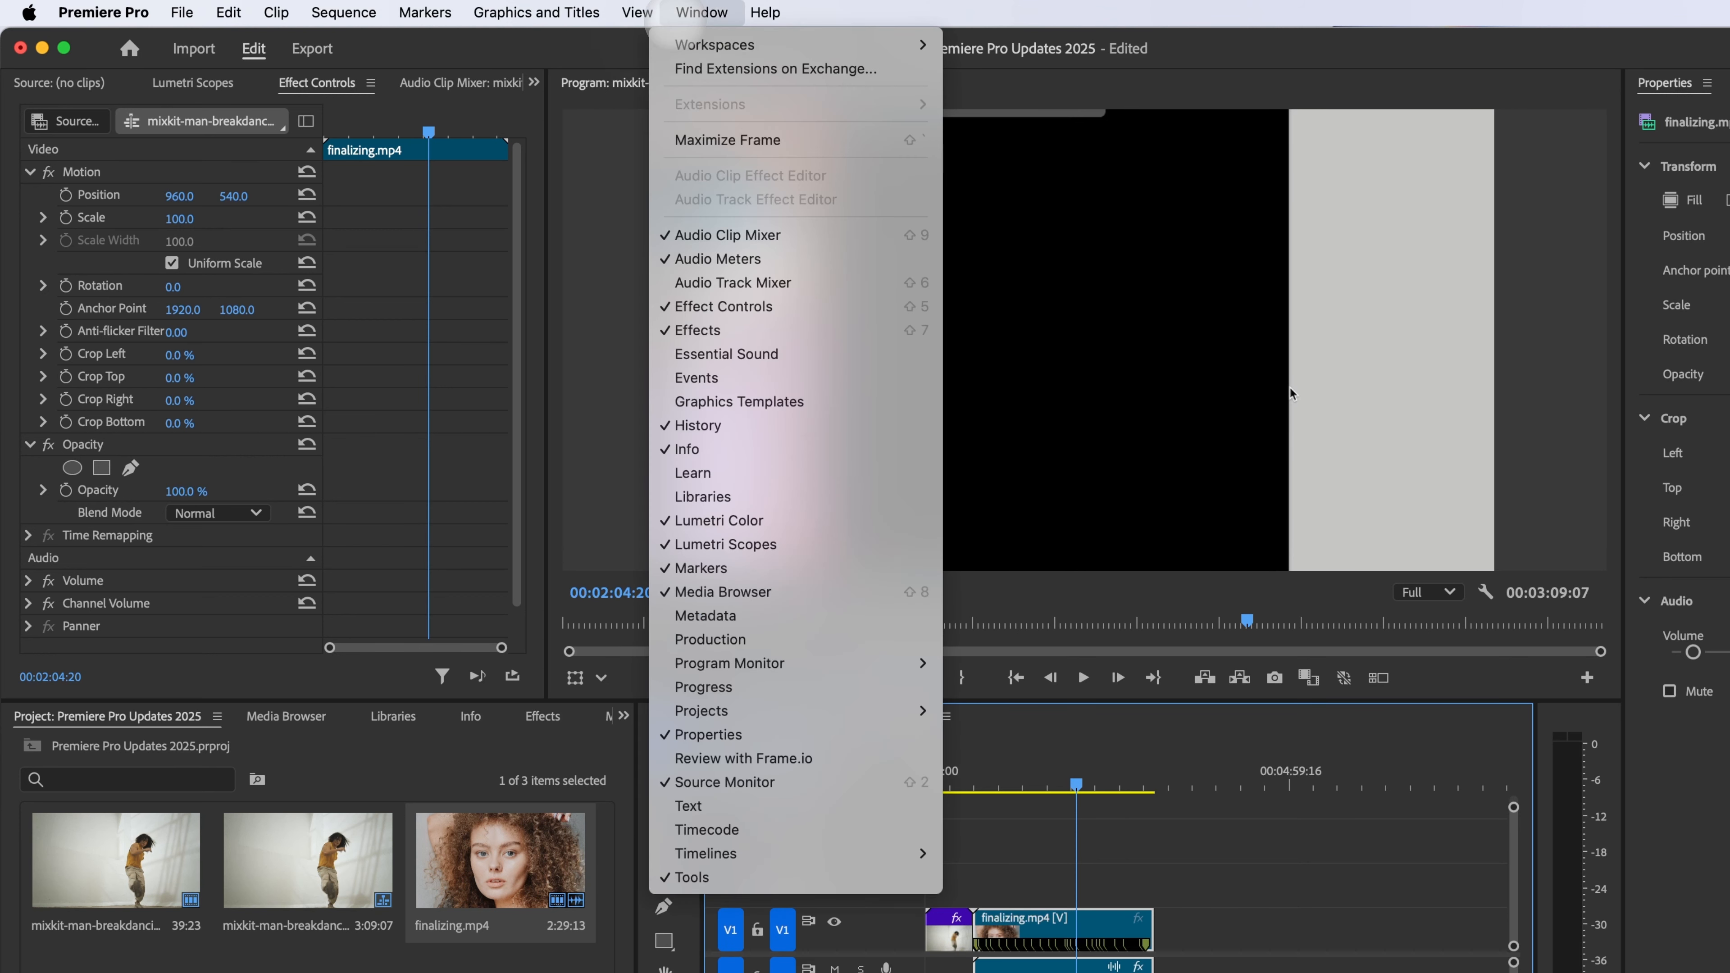
mouse_move(885, 44)
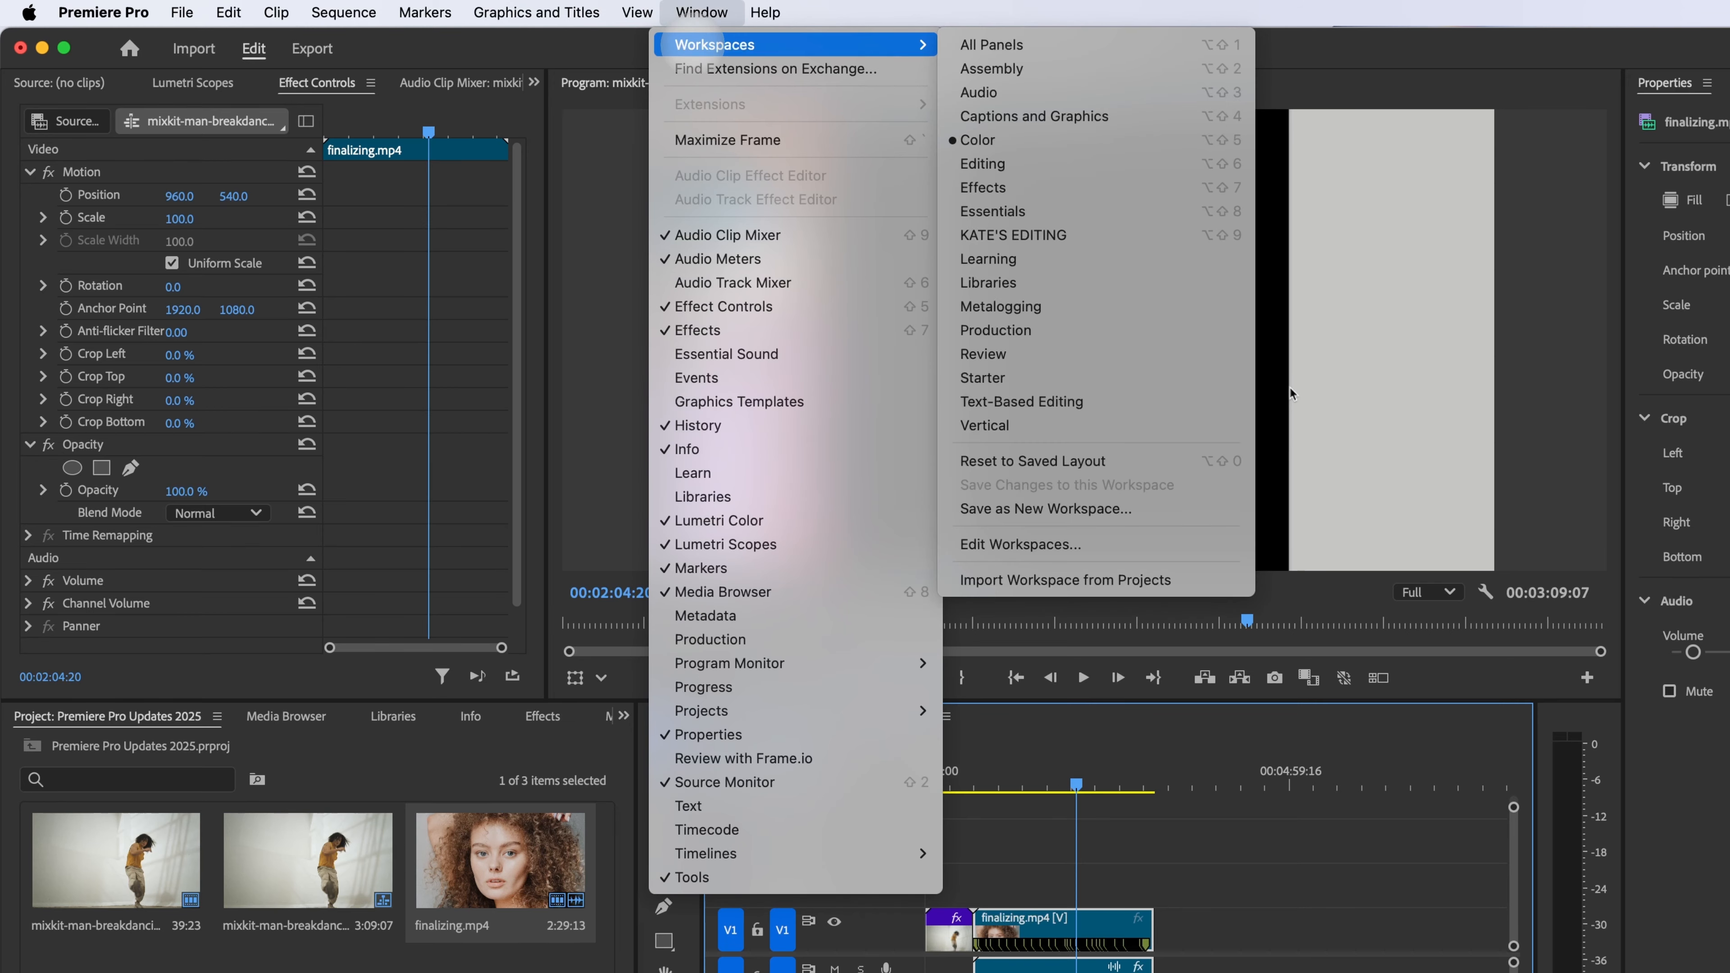
left_click(1035, 93)
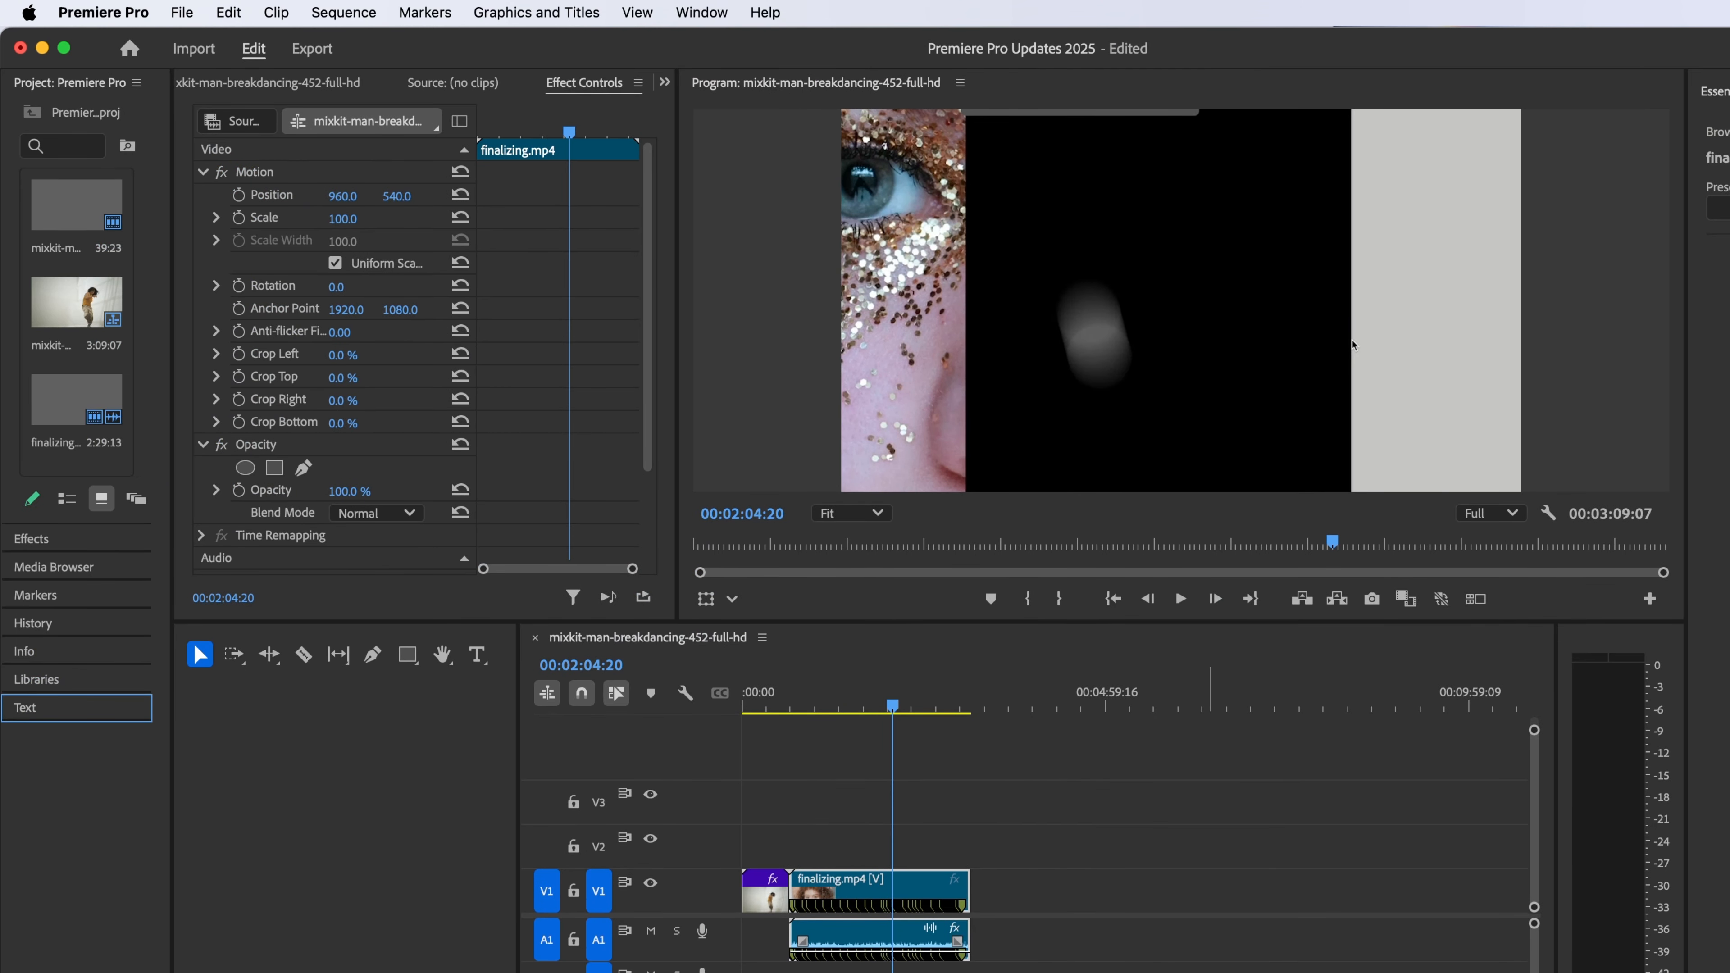
left_click(1205, 777)
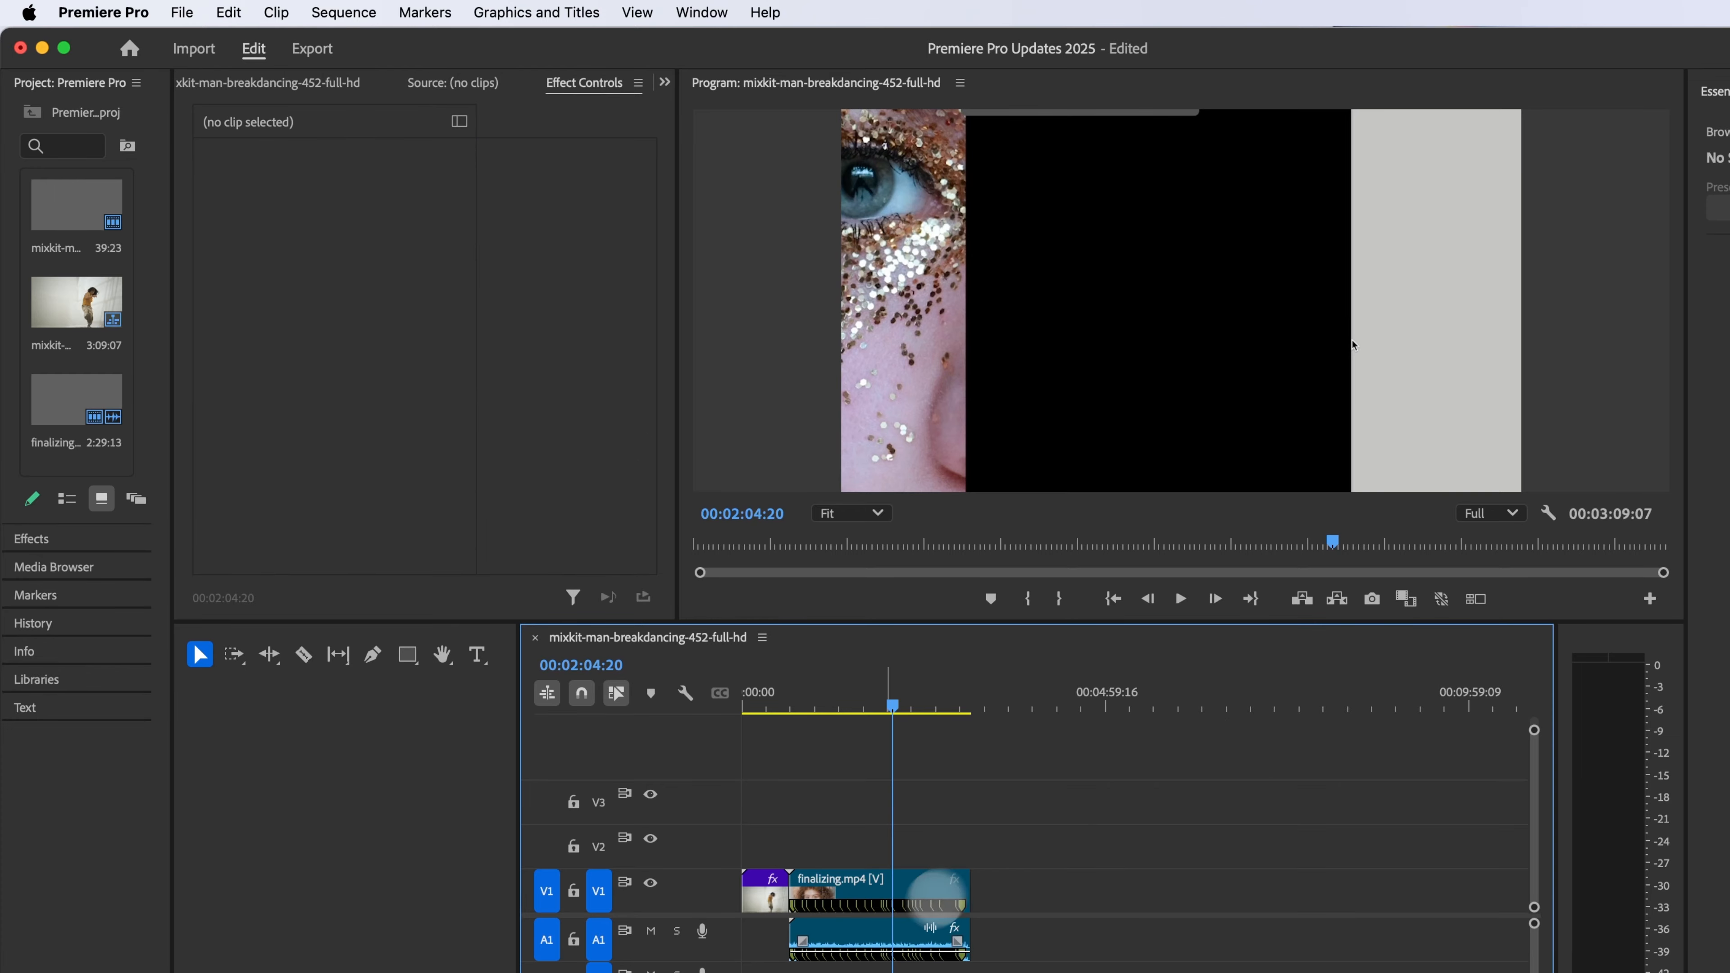
Step: Select the finalizing.mp4 audio clip and tag it as Dialogue in Essential Sound
left_click(883, 944)
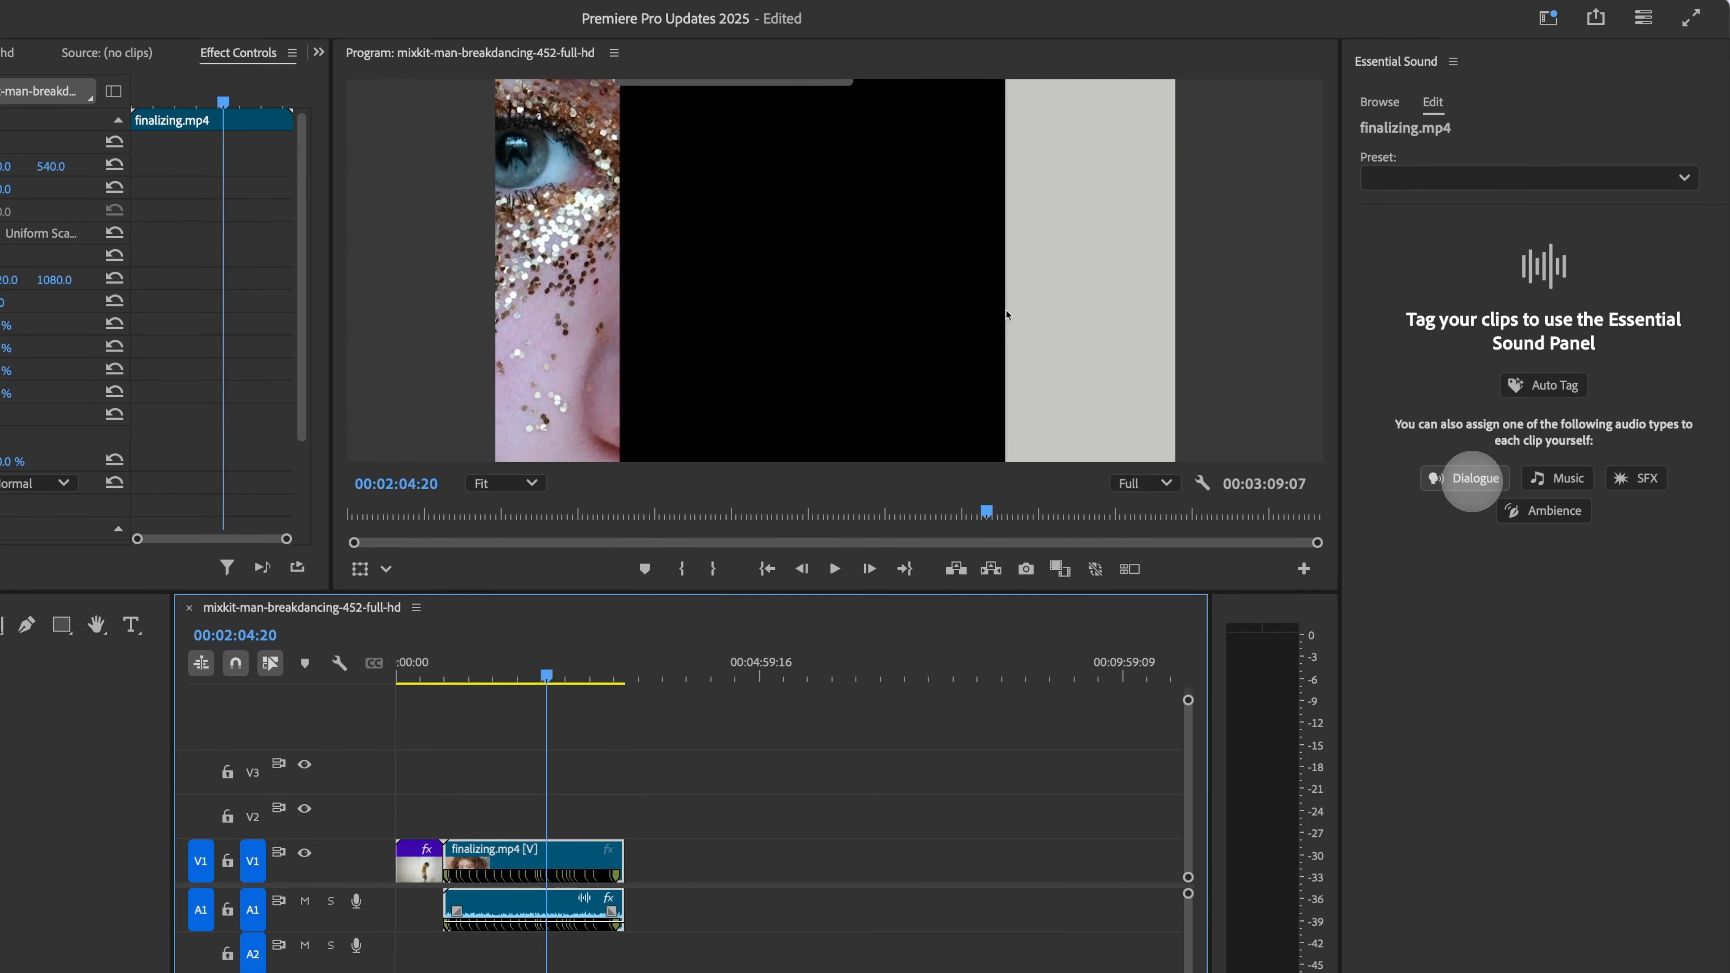
left_click(1471, 478)
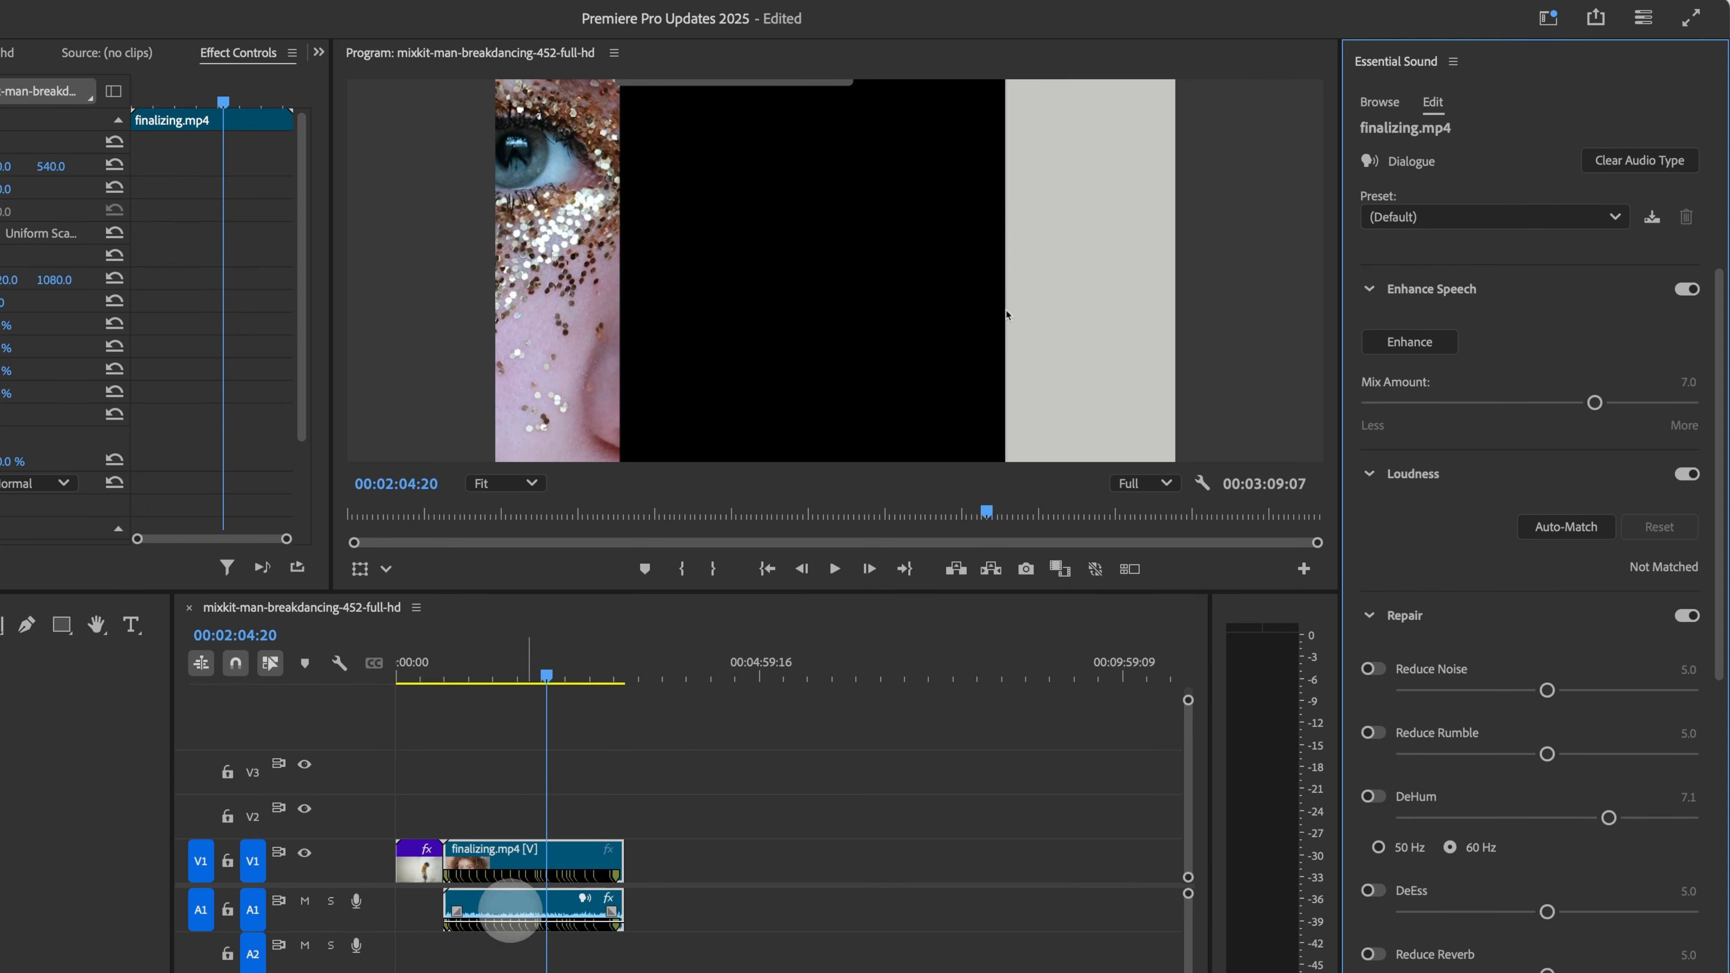
Step: Run Enhance Speech on the dialogue clip and lower the Mix Amount slightly
left_click(520, 916)
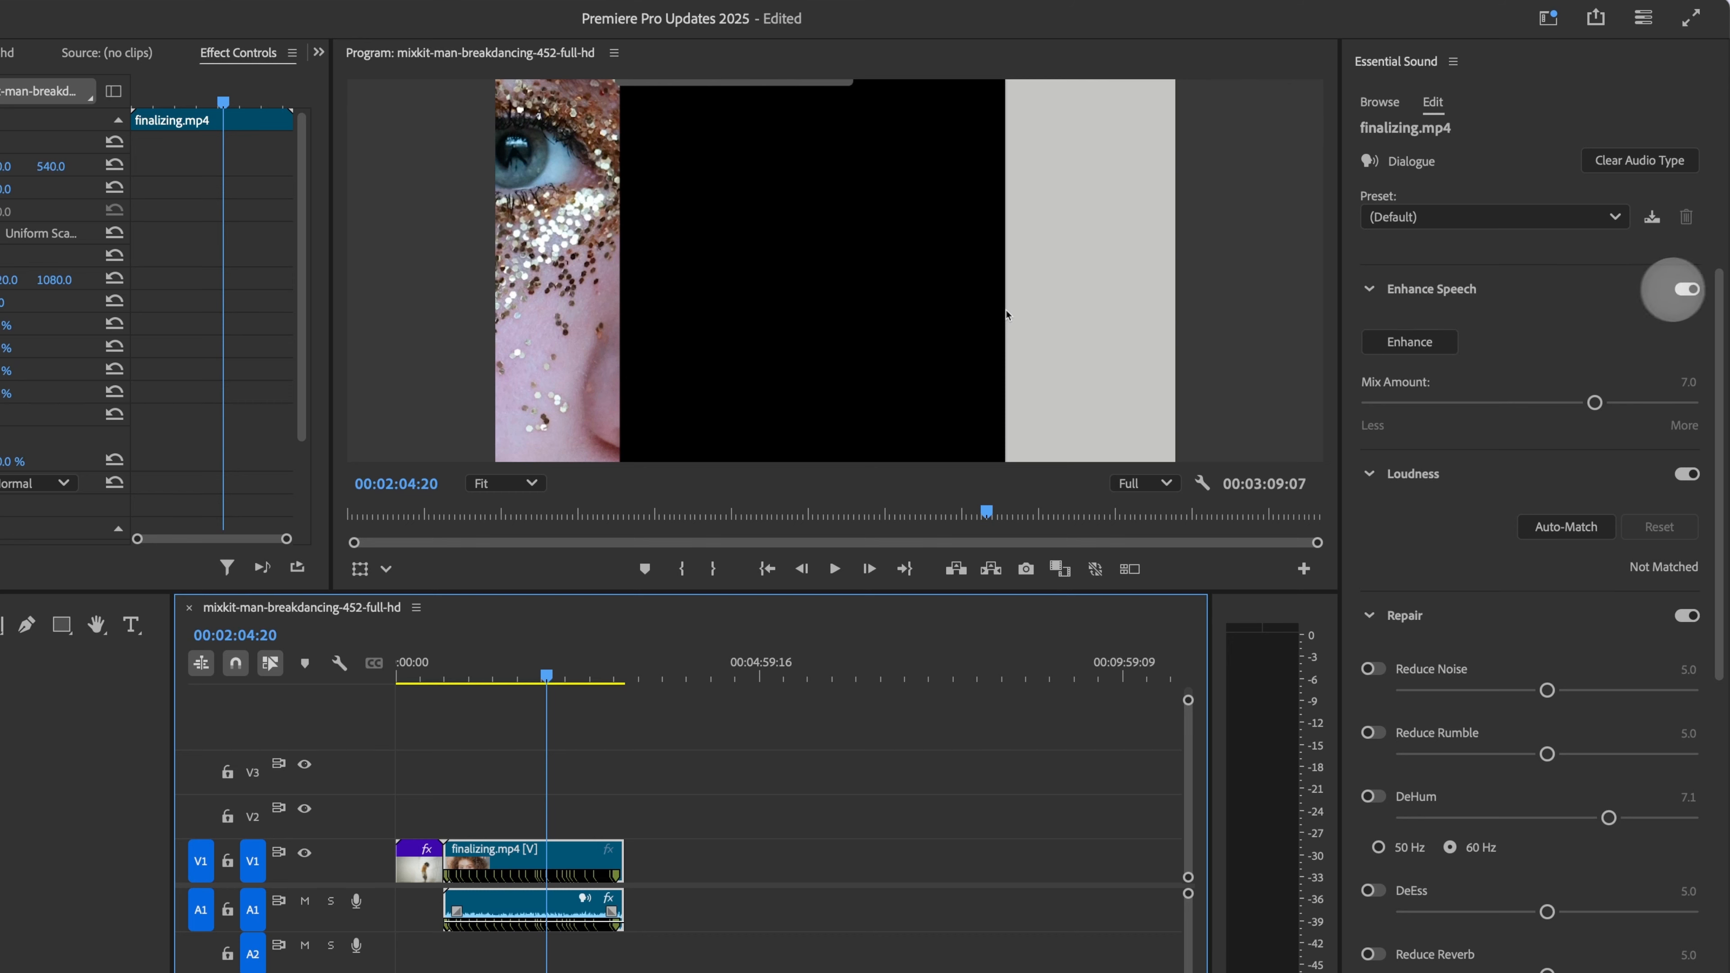
left_click(1392, 344)
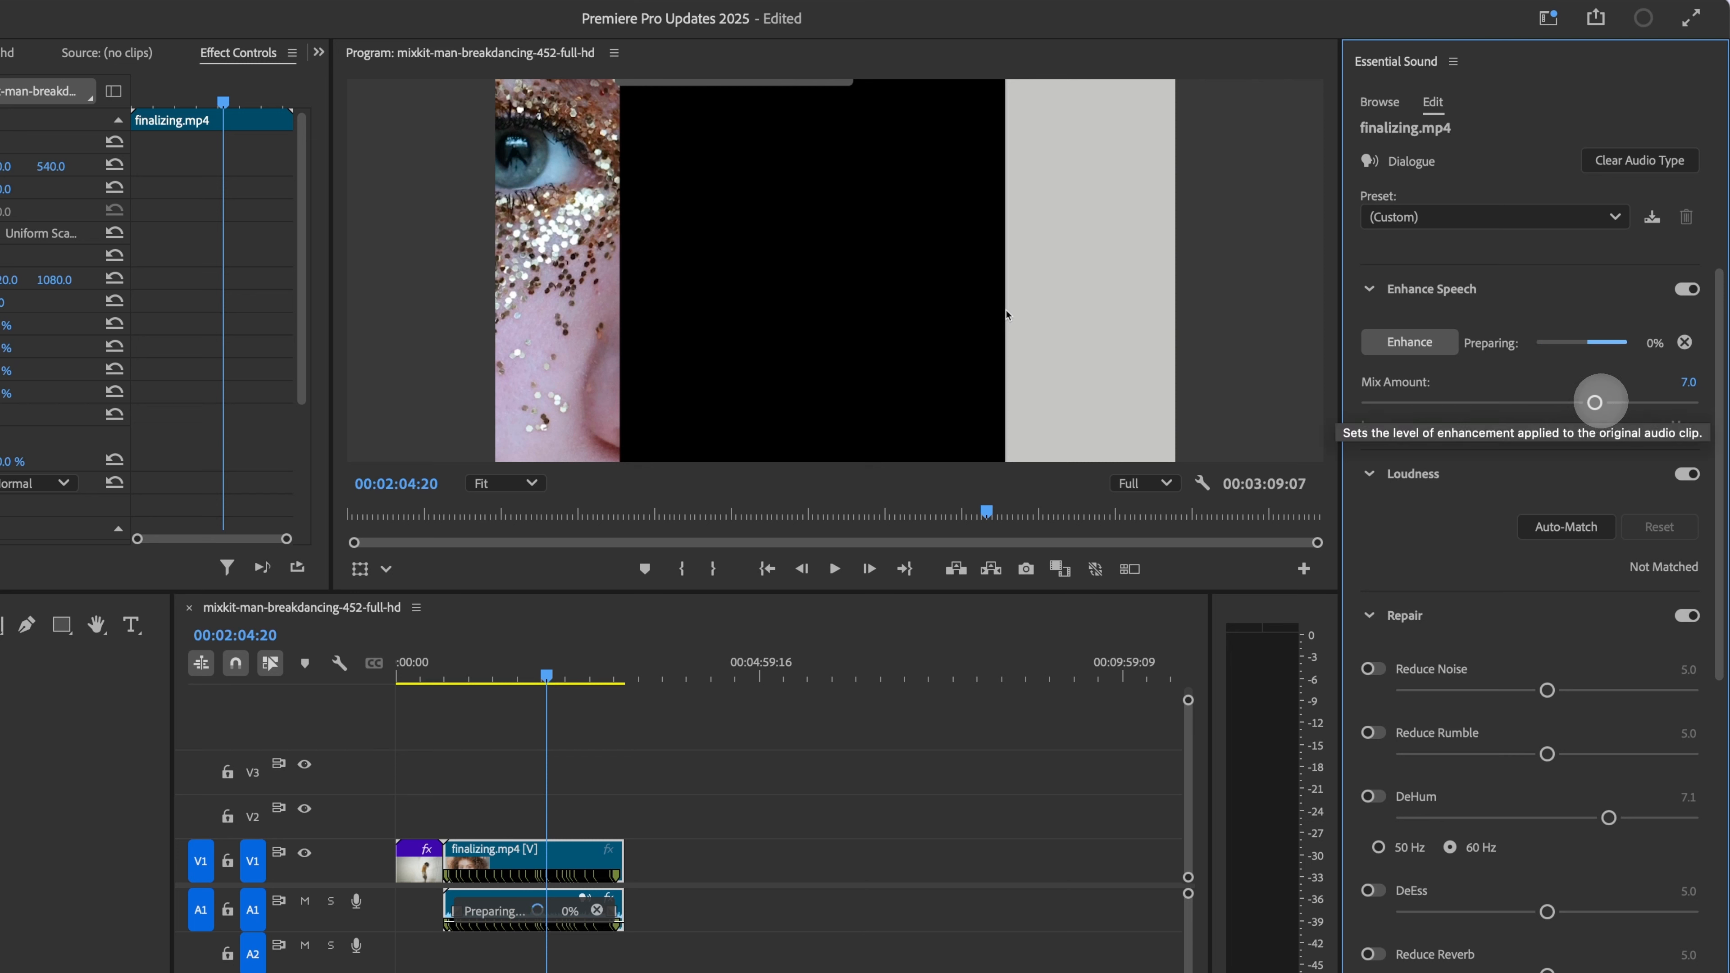
mouse_move(1595, 402)
left_mouse_down()
mouse_move(1551, 401)
mouse_move(1572, 402)
left_mouse_up()
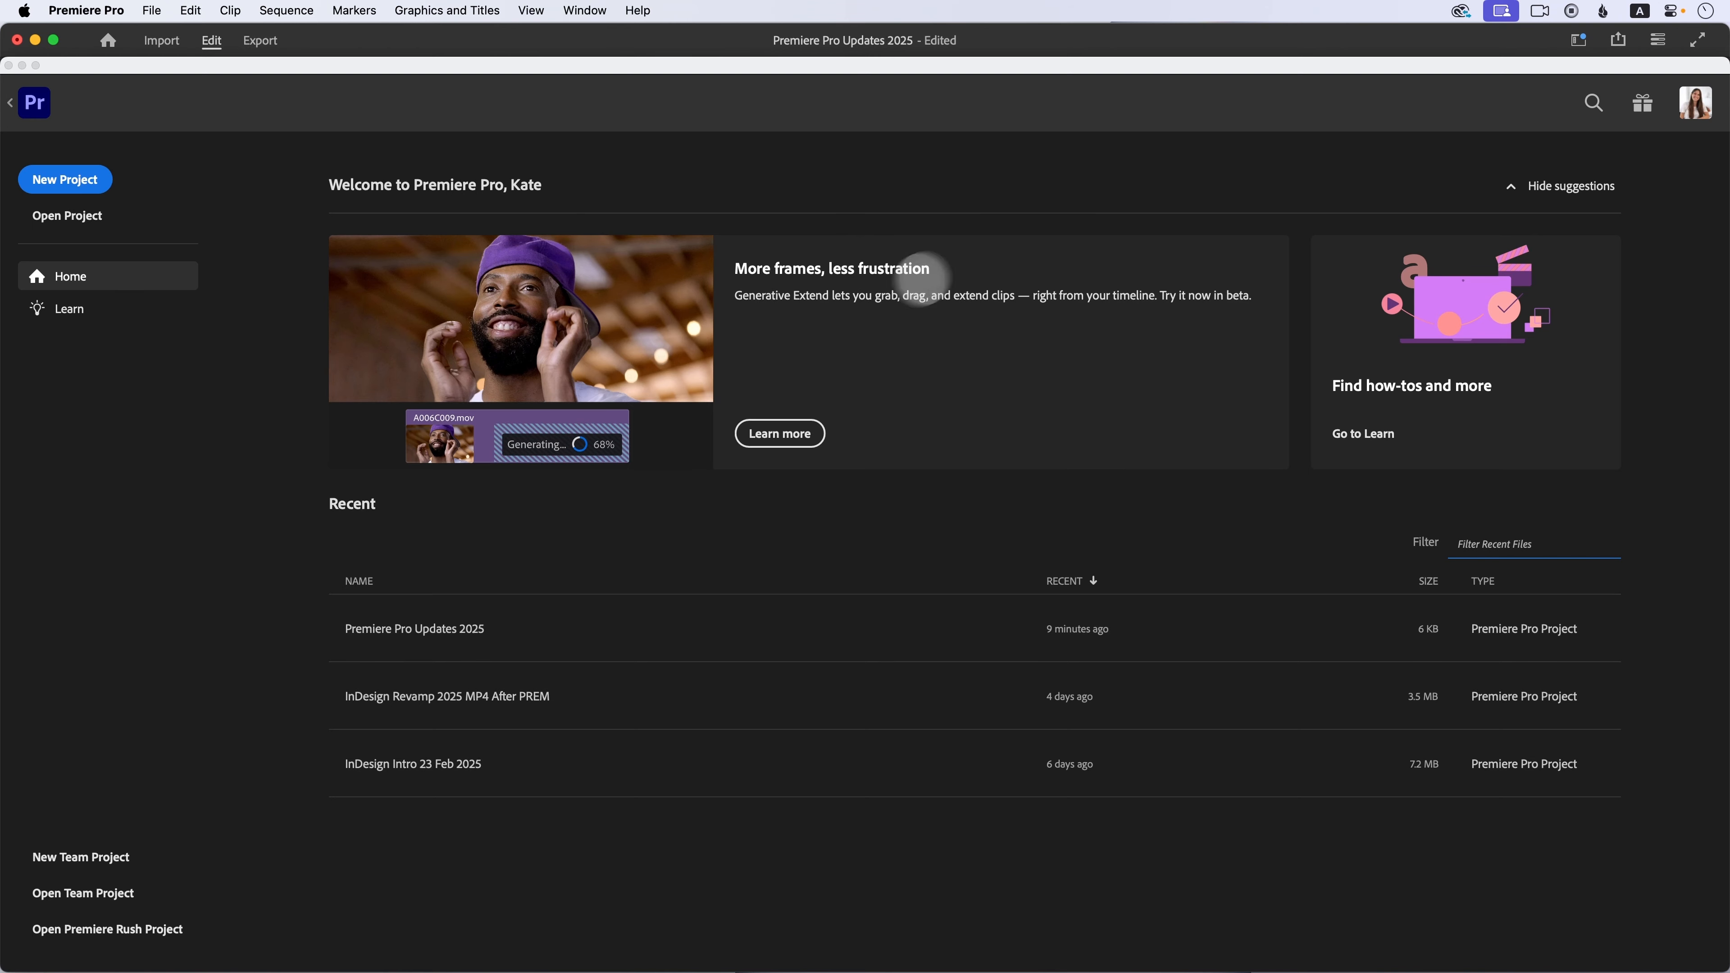
Step: Open the What's New in Premiere Pro tour, browse its sections, and close it
left_click(1649, 111)
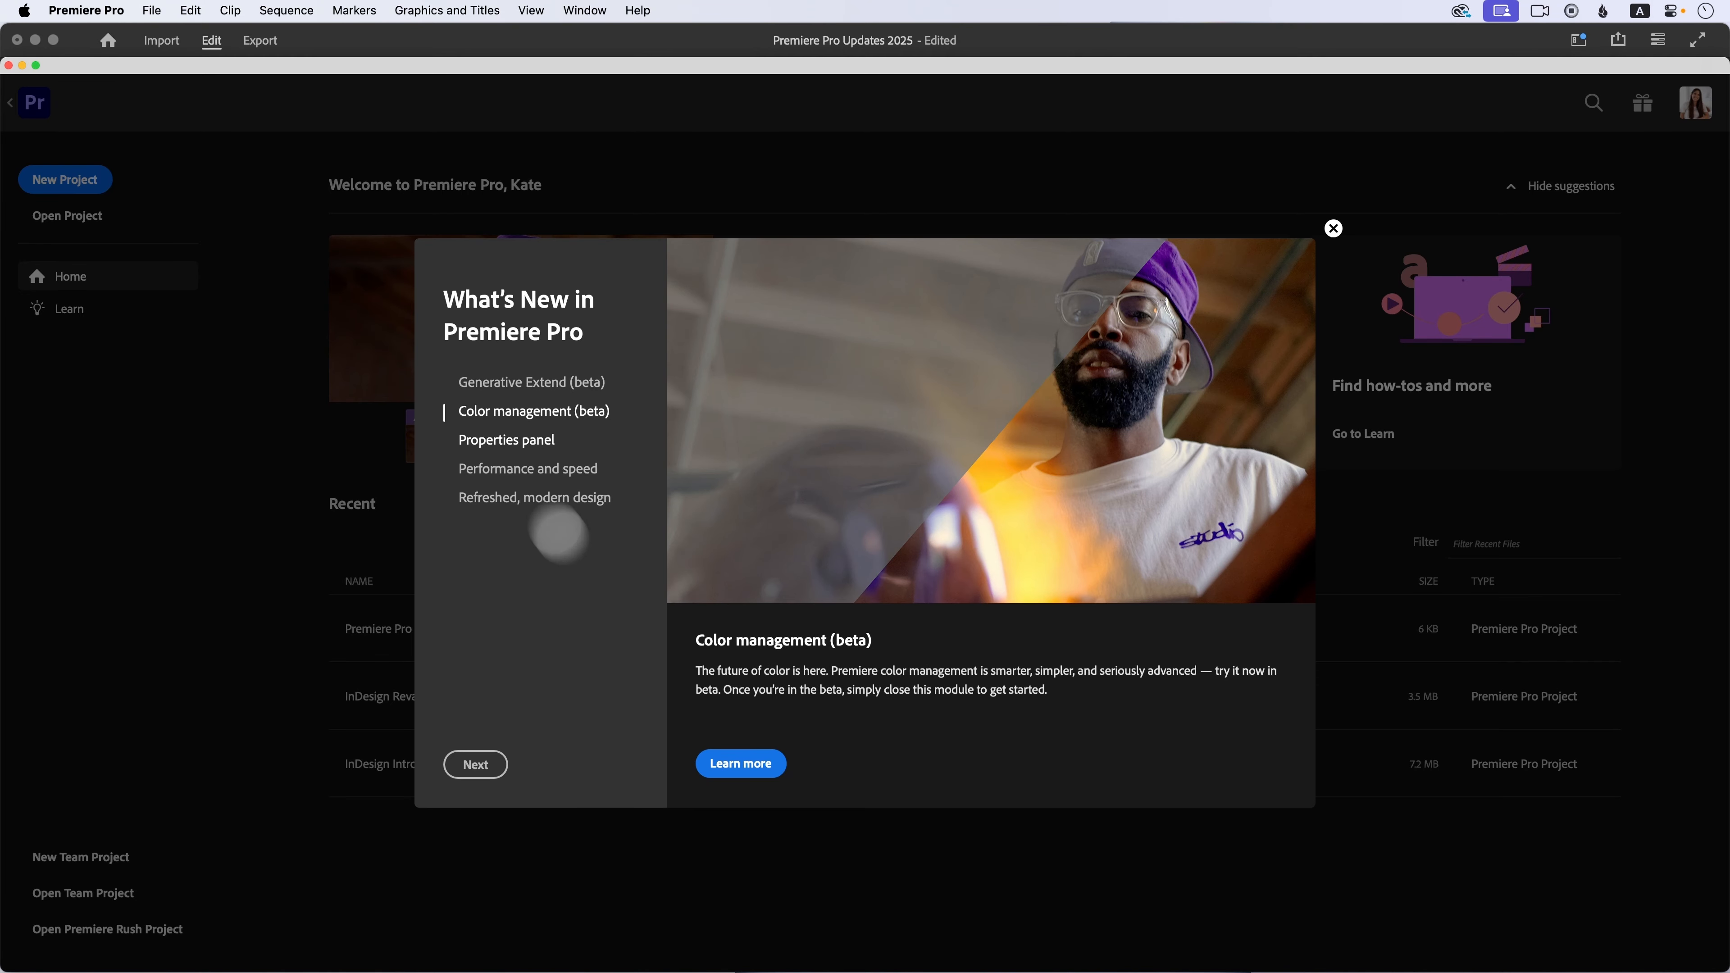
left_click(501, 441)
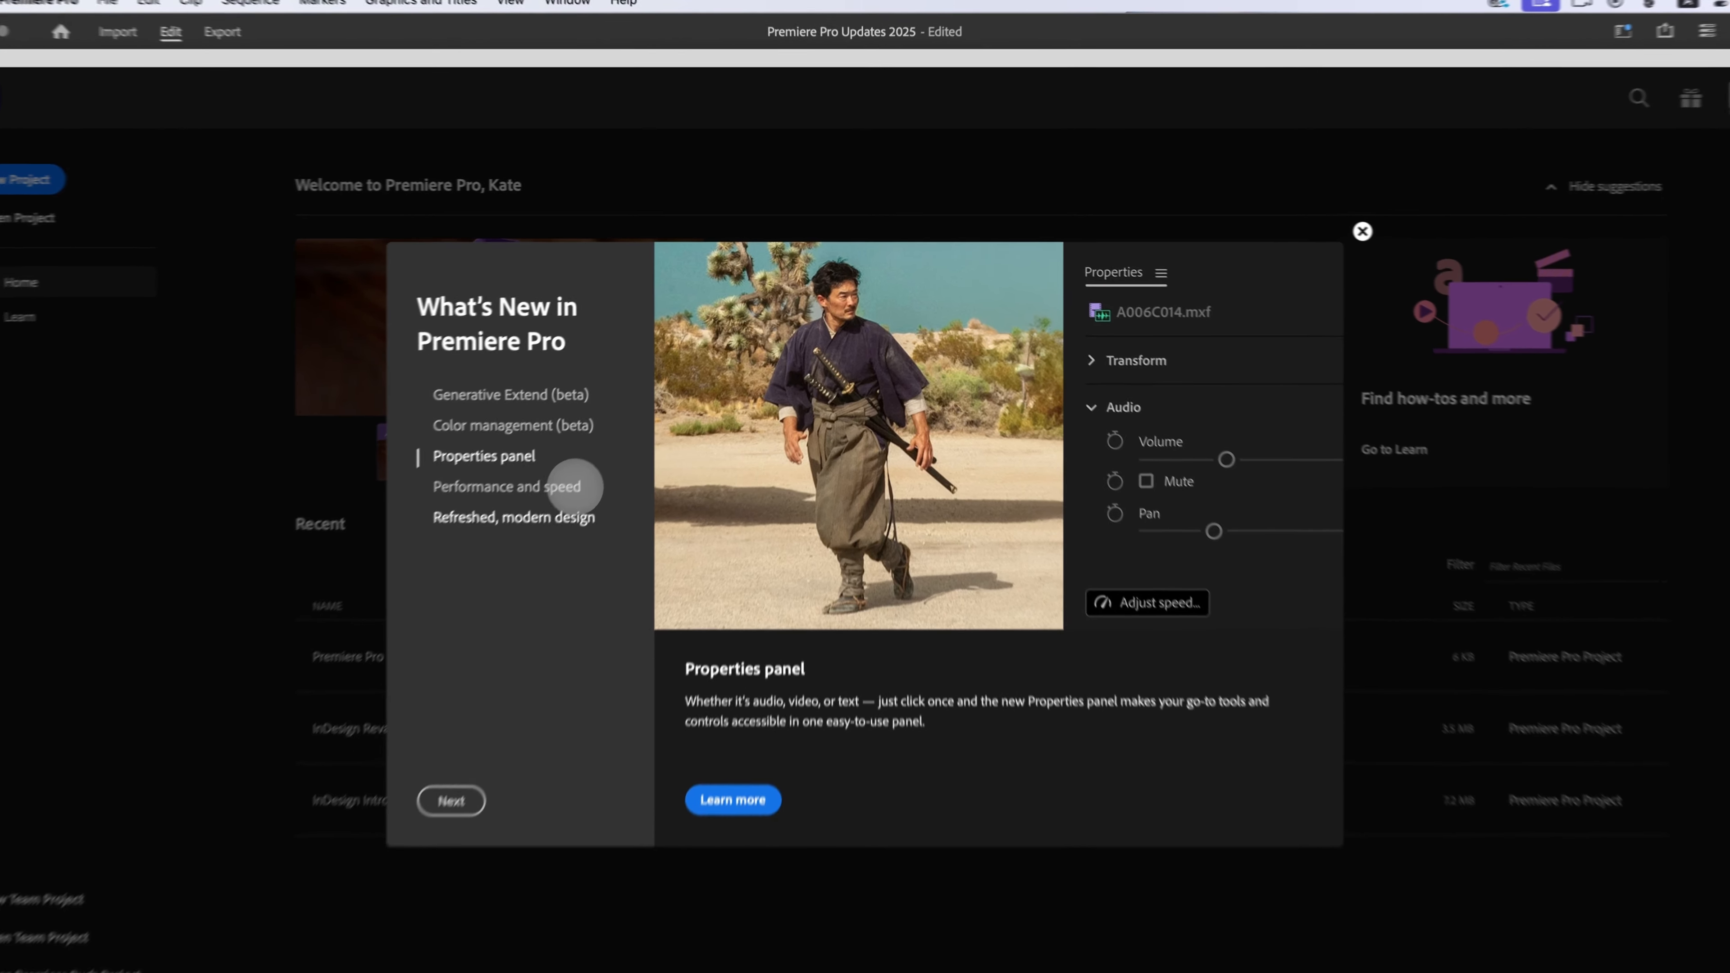
left_click(535, 471)
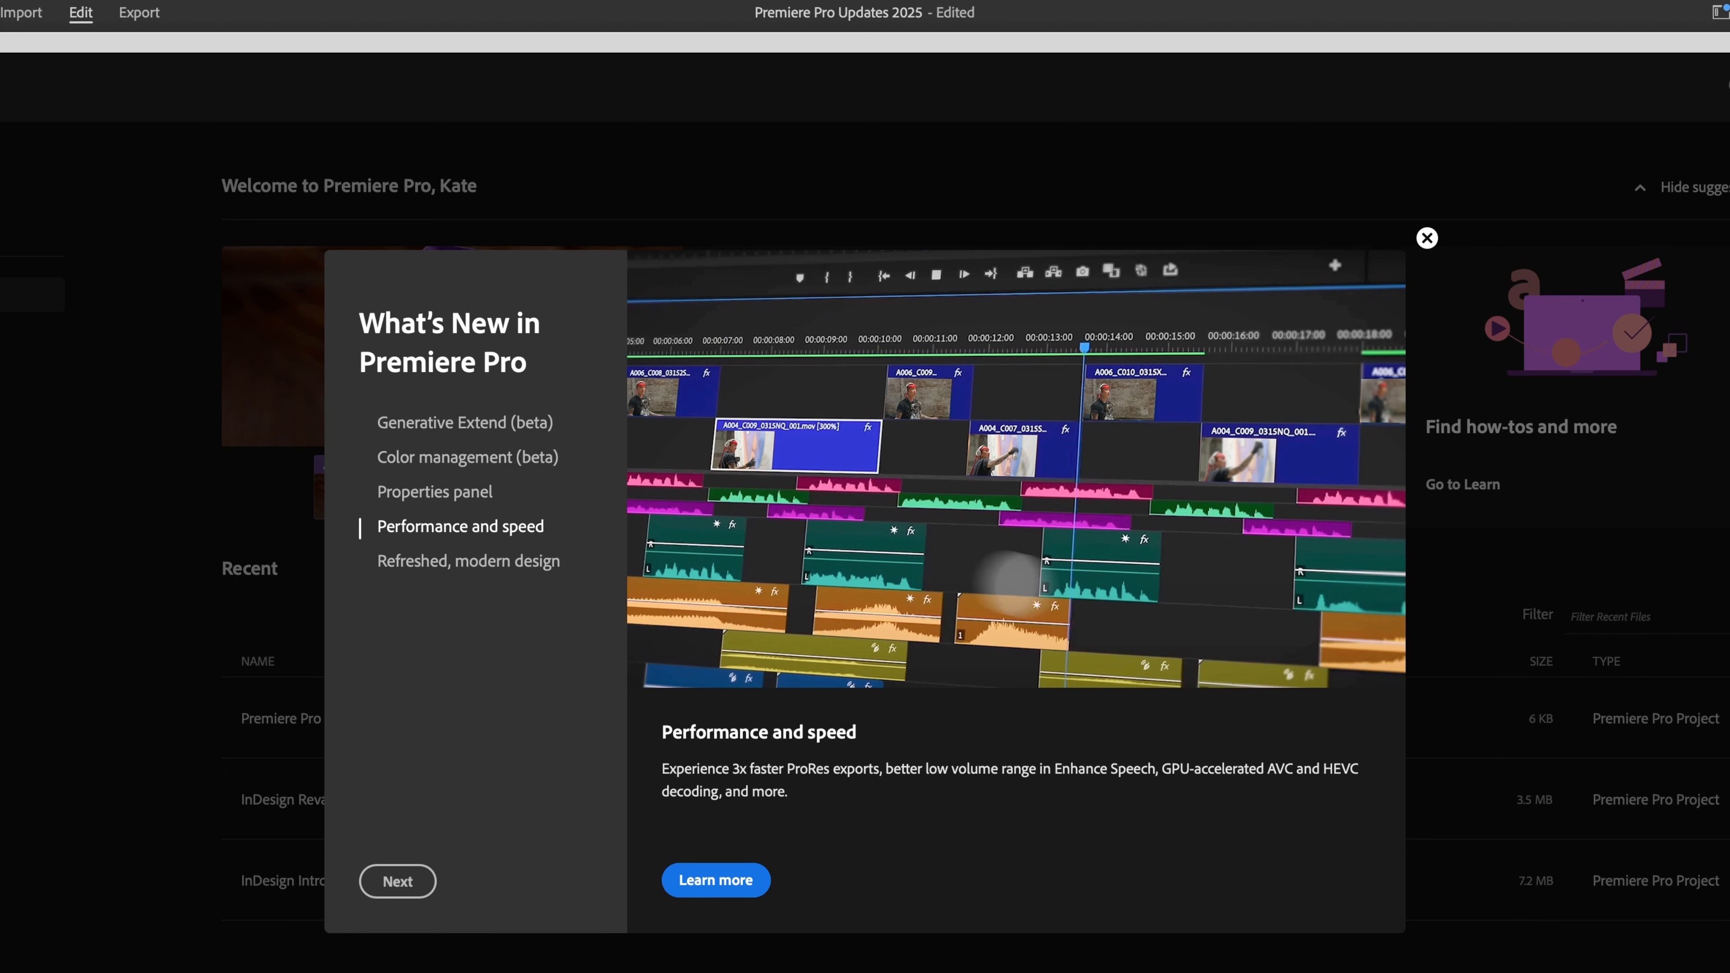
left_click(397, 559)
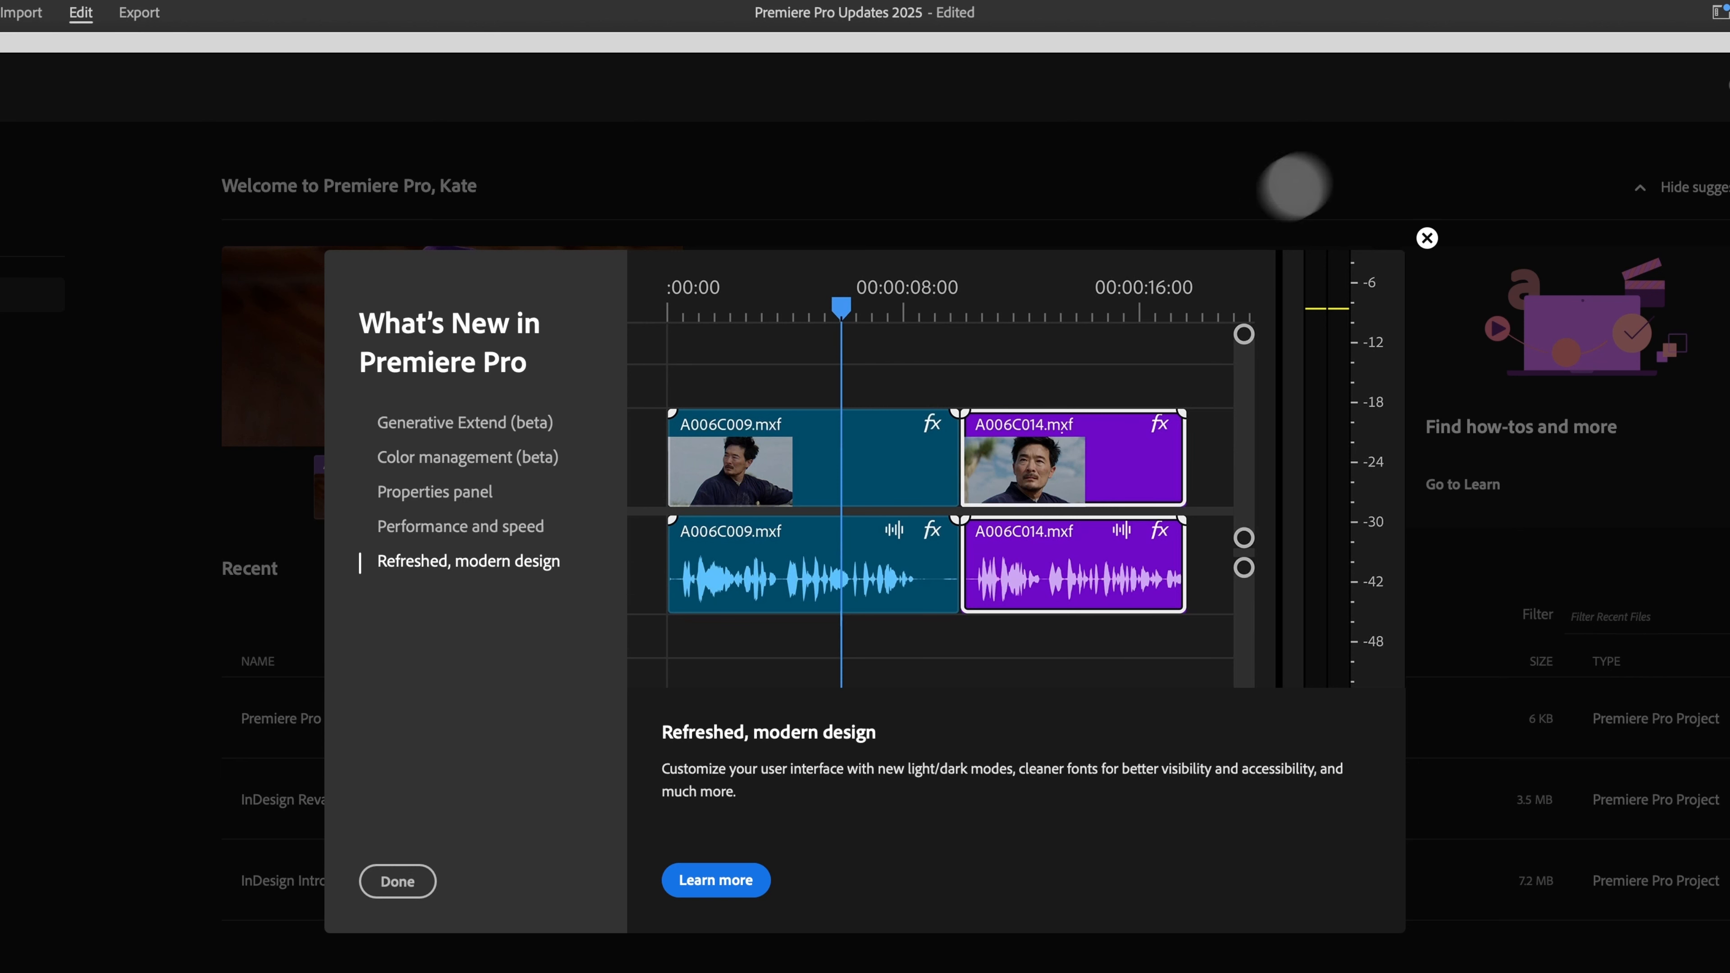
left_click(1428, 237)
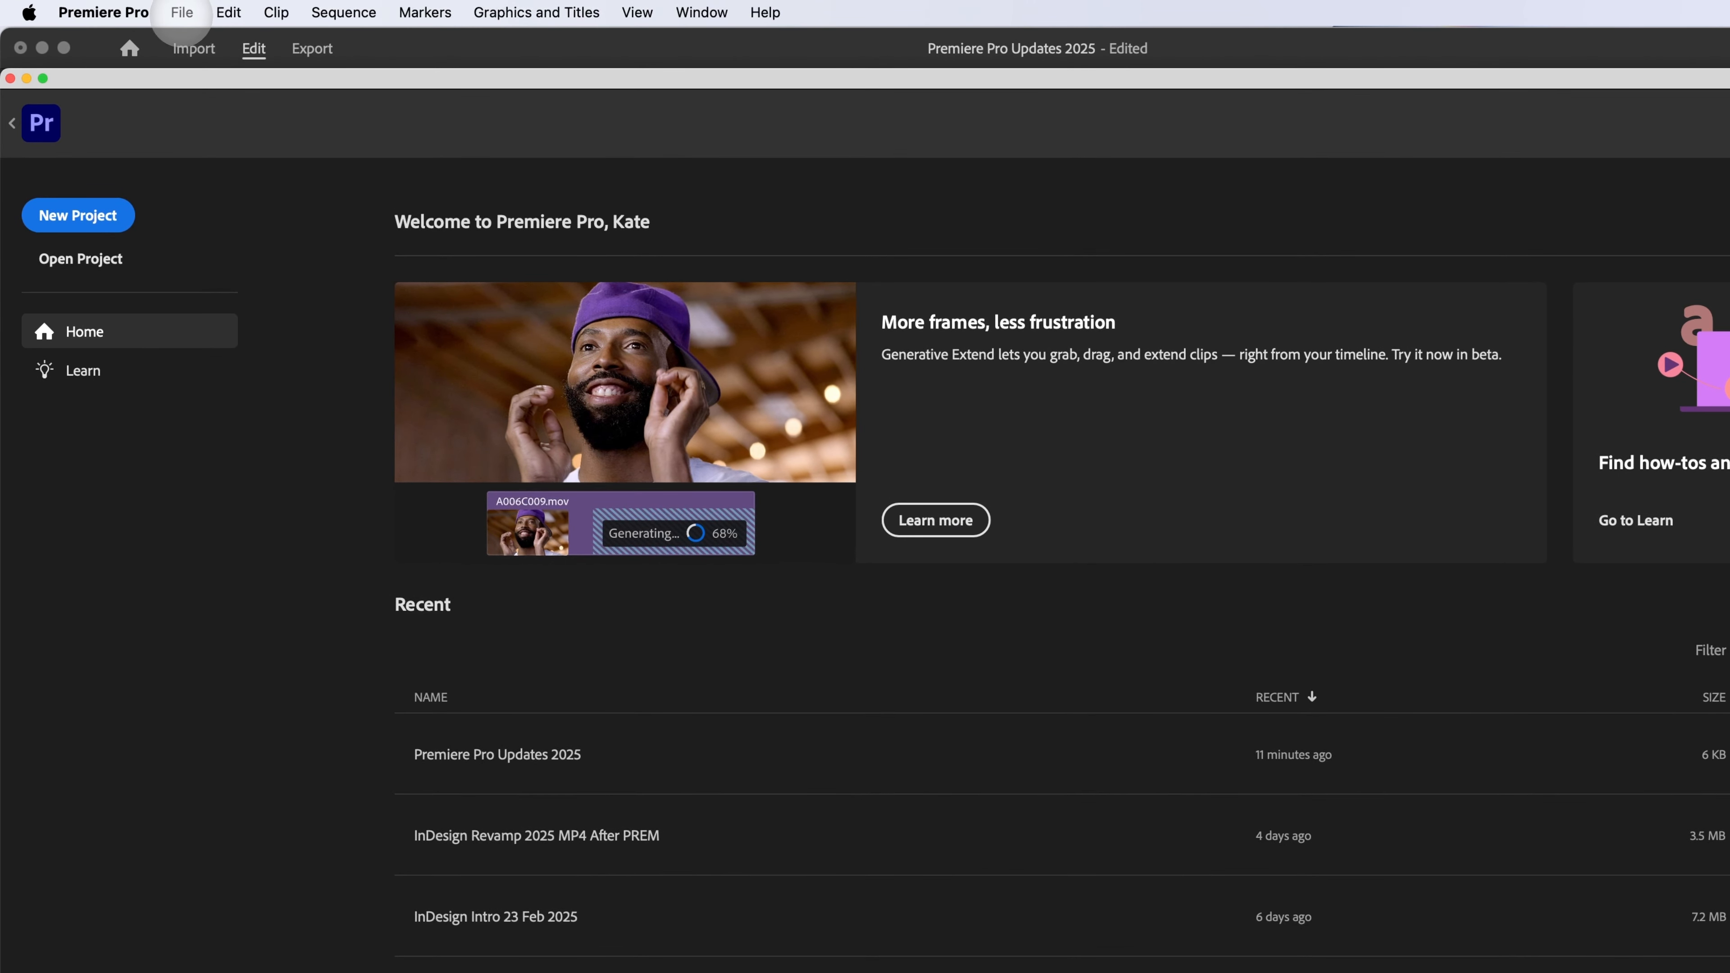
Step: Preview the Light and Dark color themes in the Appearance settings without applying them
left_click(101, 11)
mouse_move(150, 79)
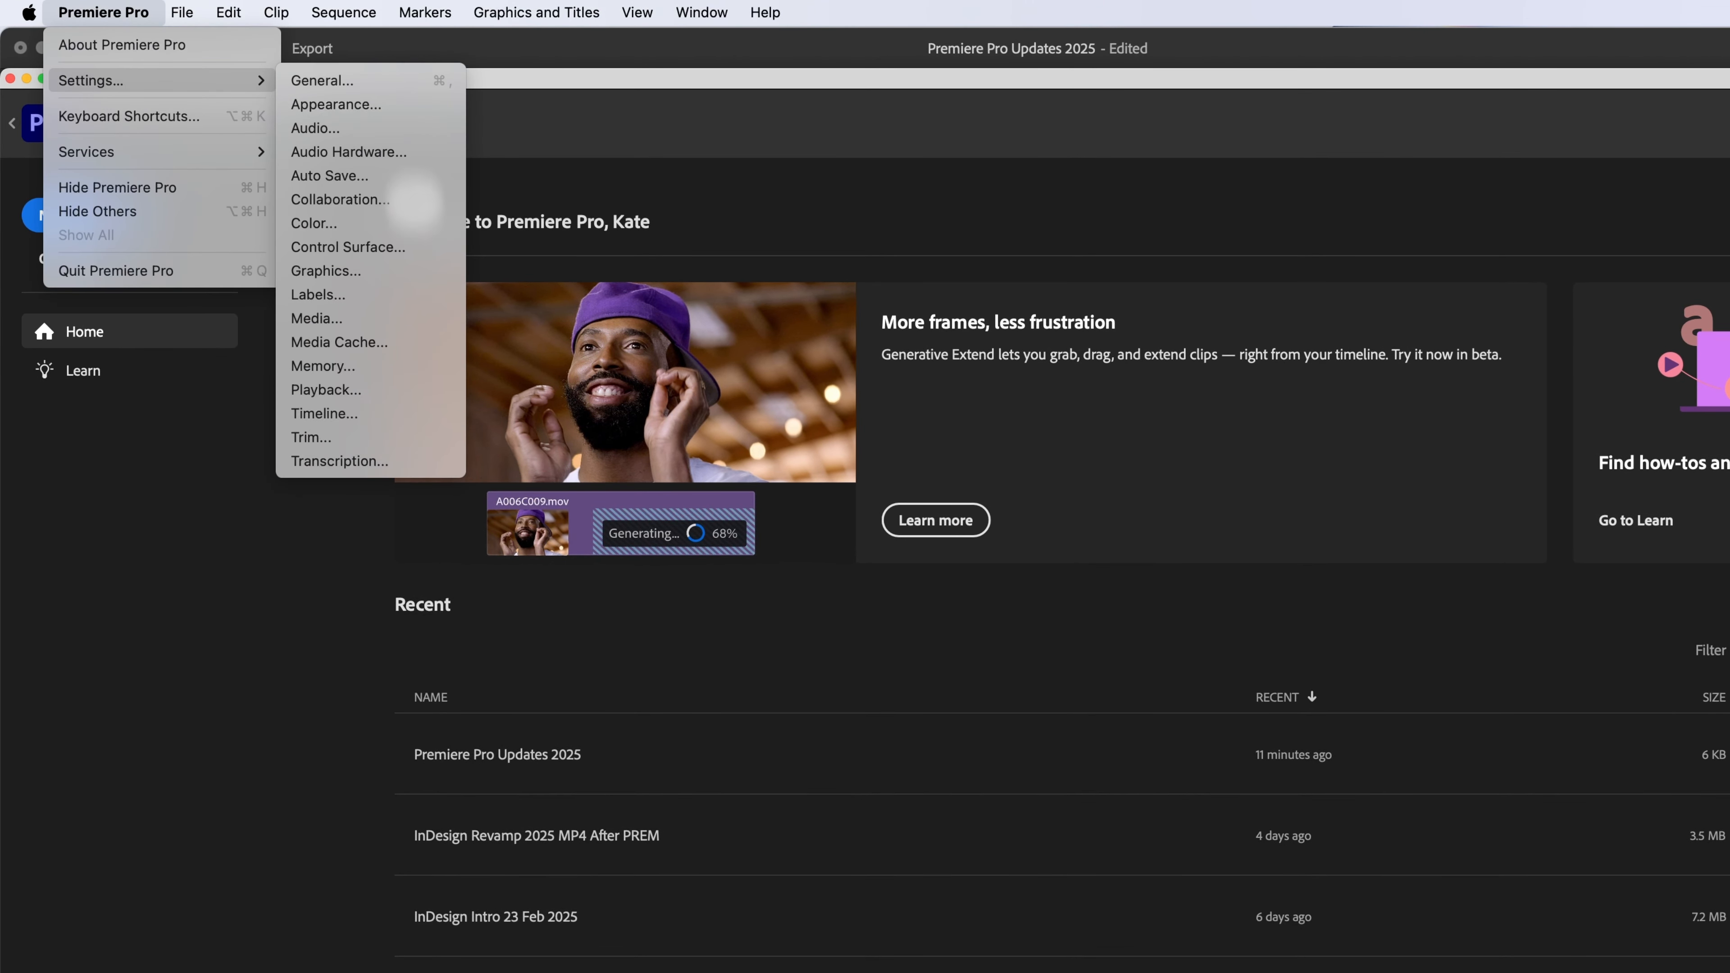
left_click(409, 110)
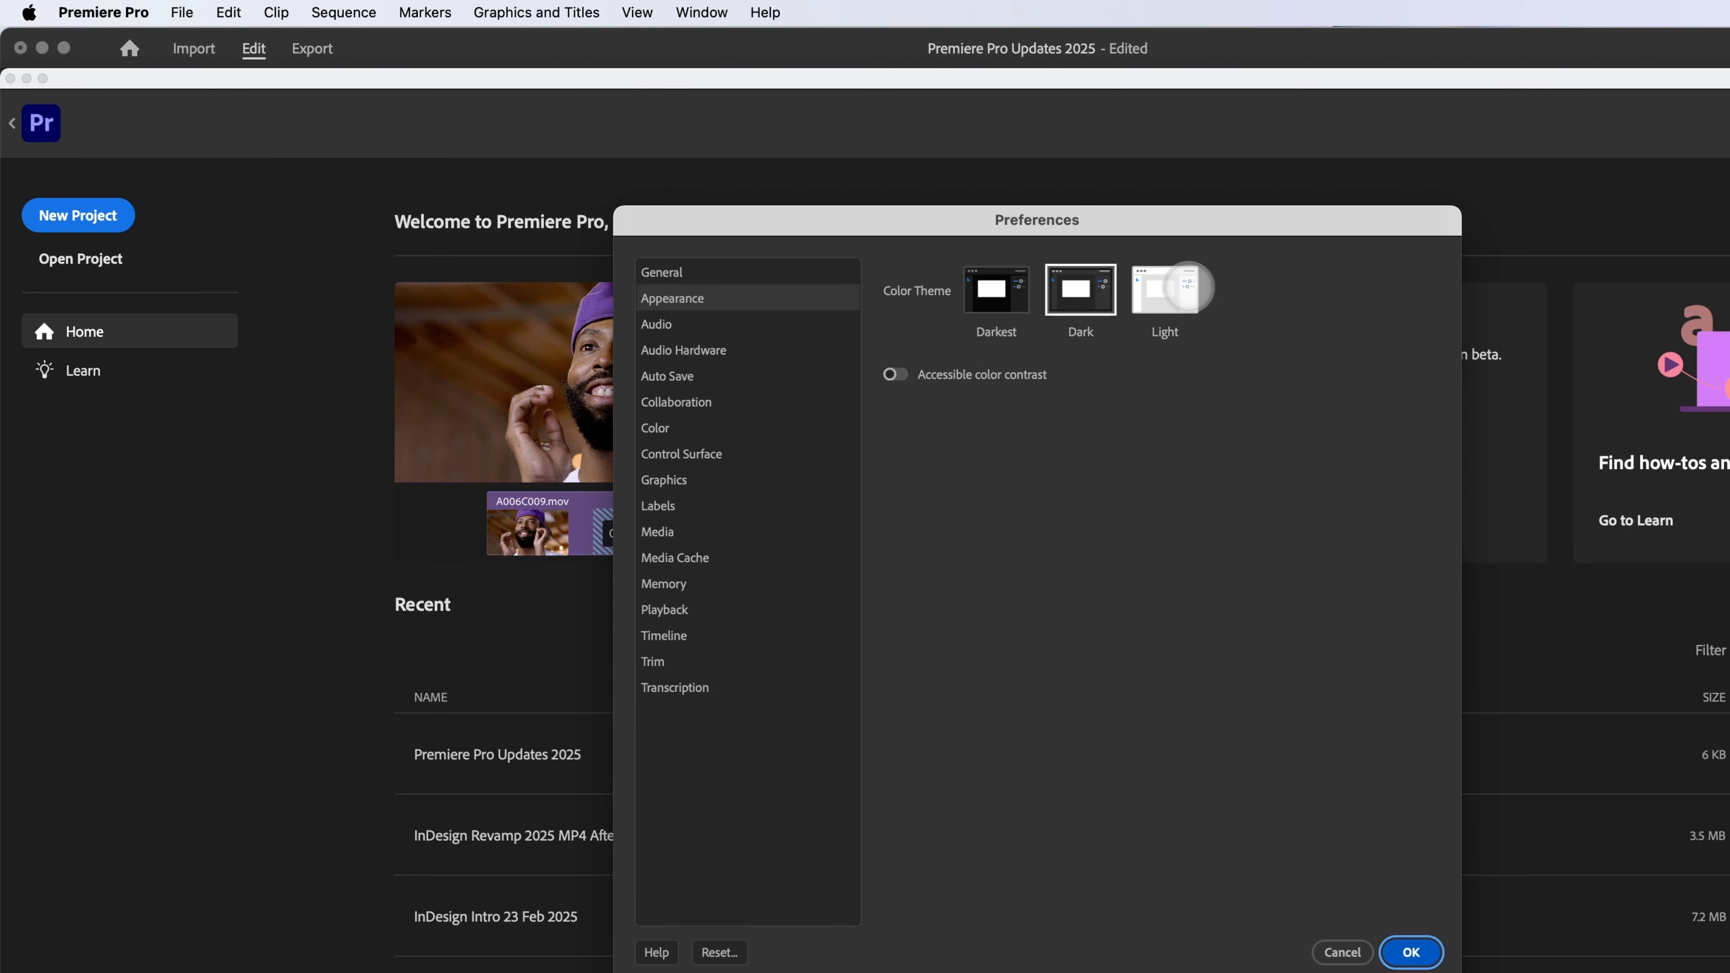
left_click(1165, 289)
left_click(1087, 288)
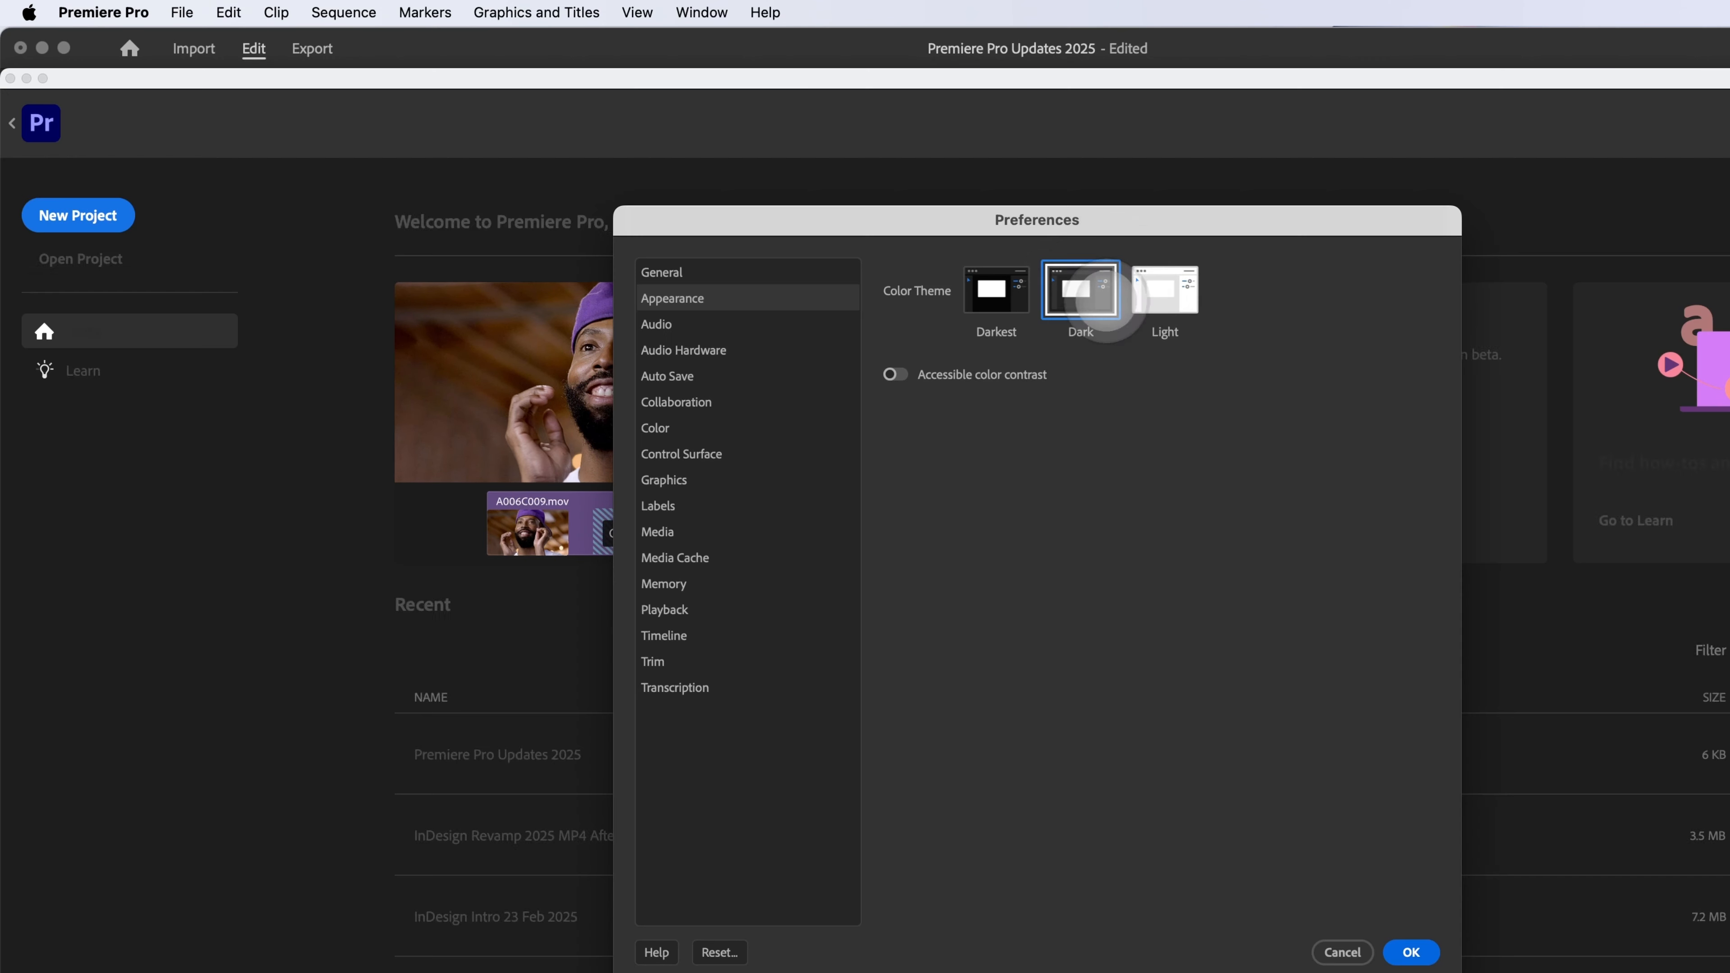
left_click(1336, 949)
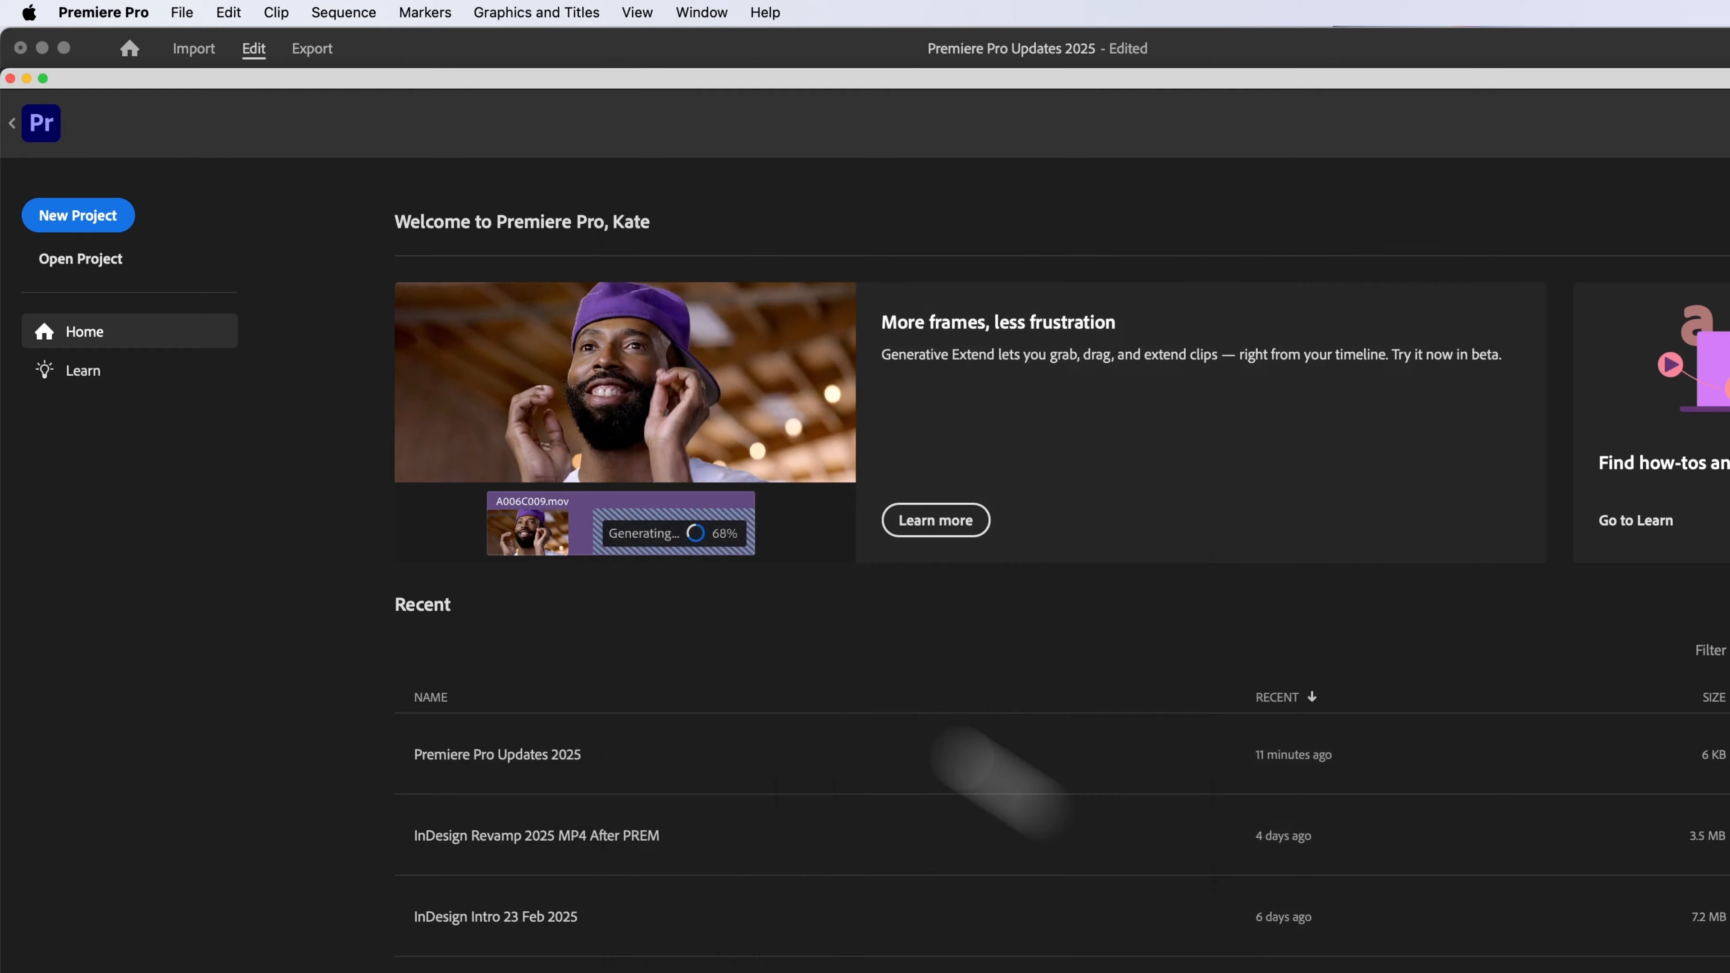